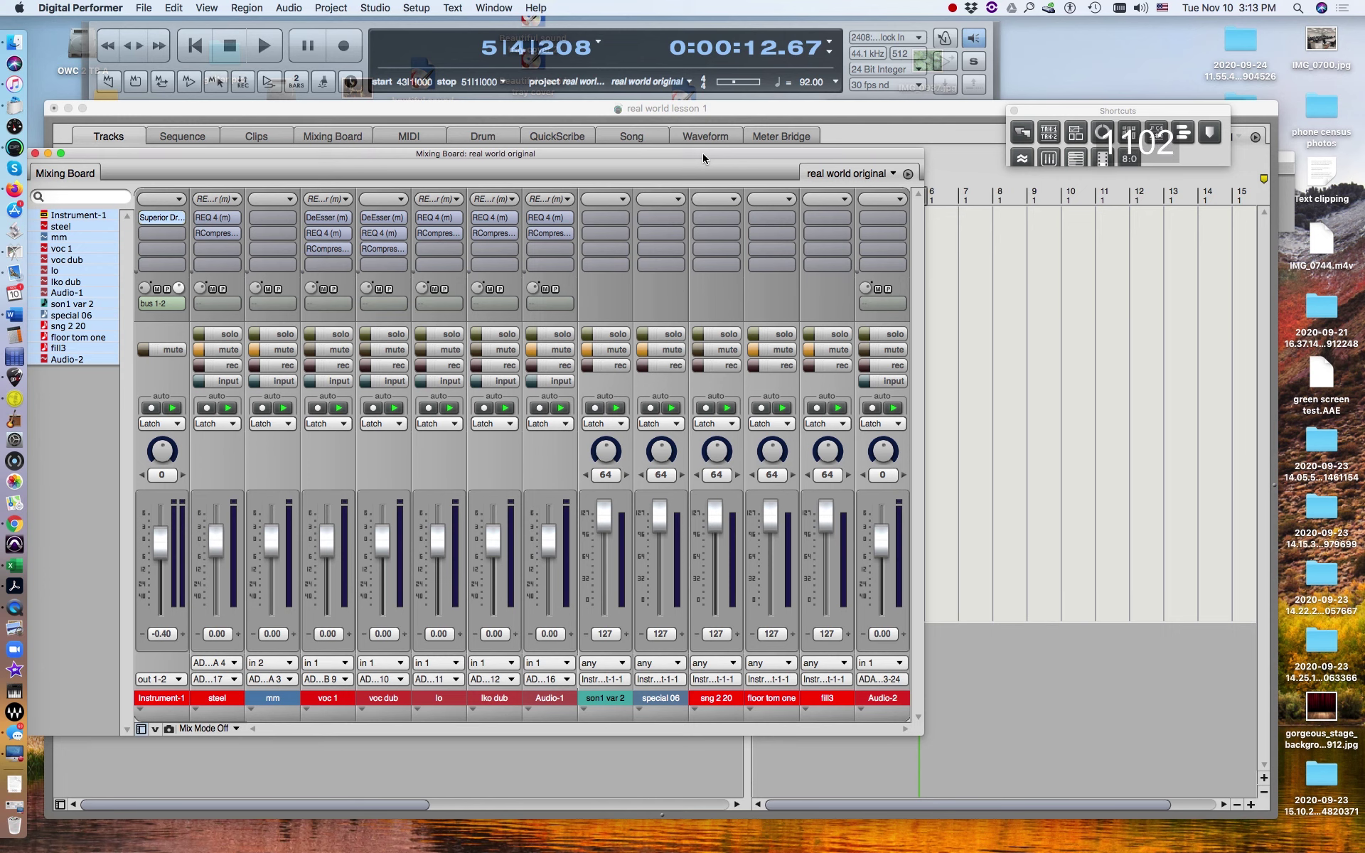
Lower the Mixing Board window, clear the Undo History window away and bring the Superior Drummer window above the mixer
left_click_drag(702, 152, 956, 599)
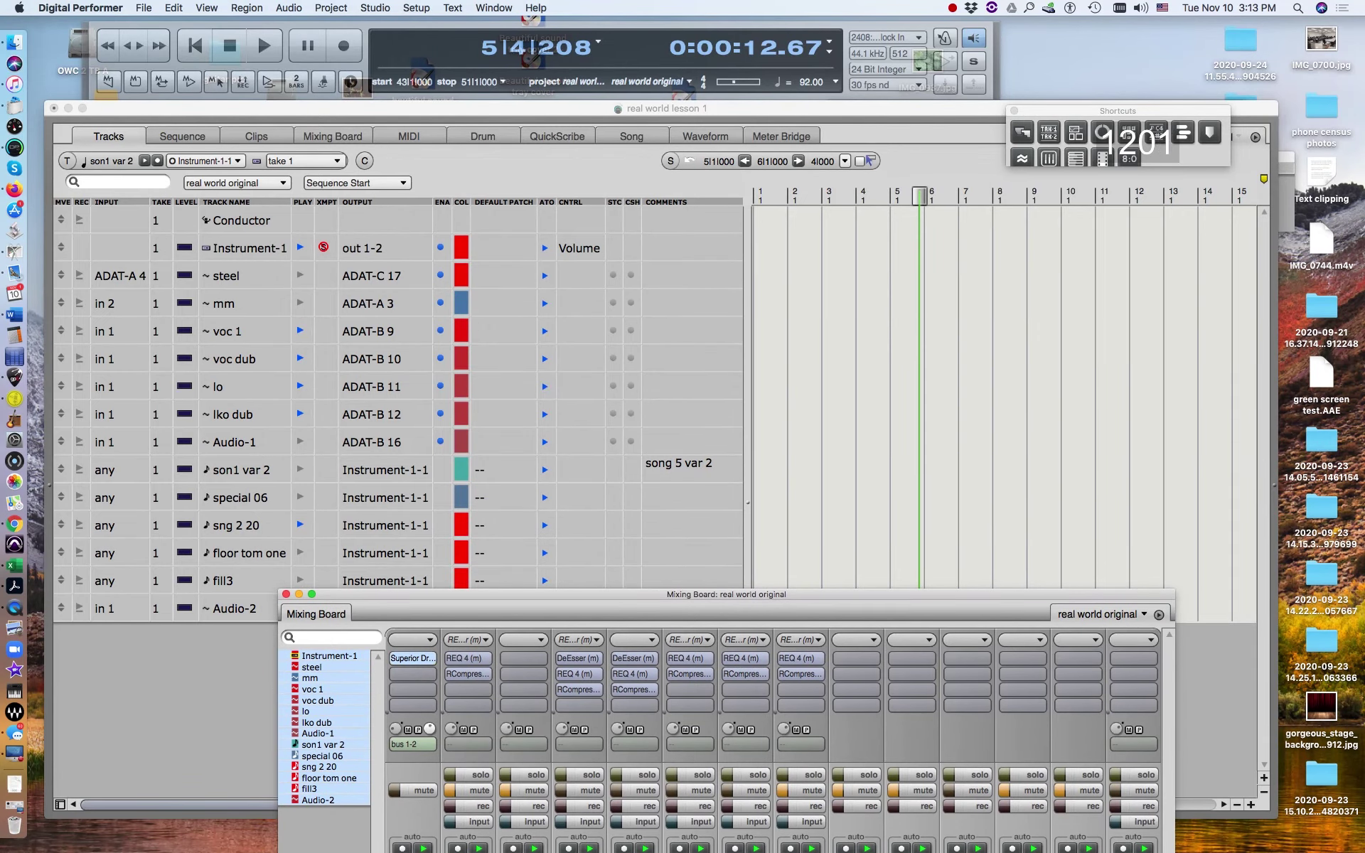
left_click_drag(1364, 105, 405, 73)
left_click_drag(879, 566, 862, 173)
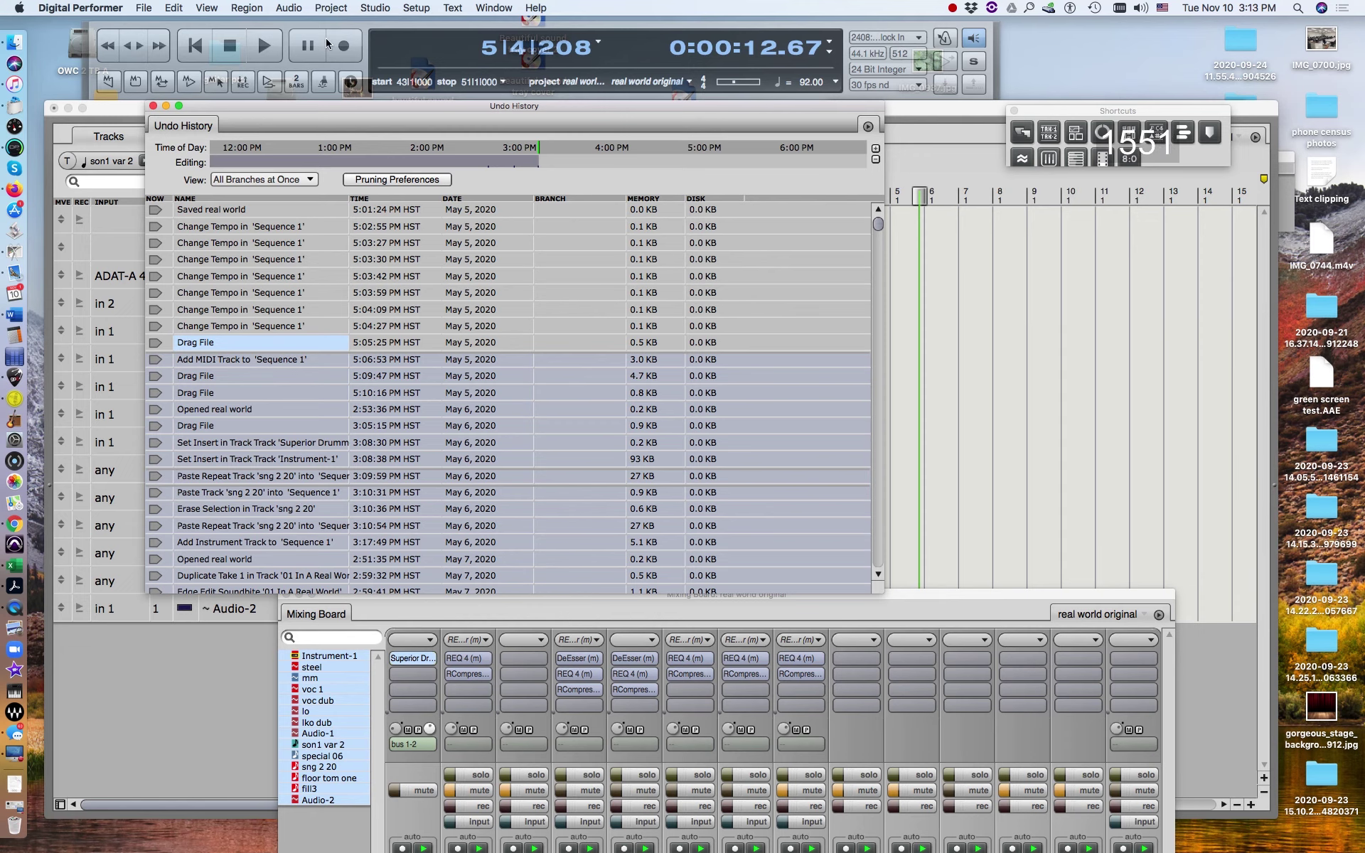
left_click_drag(312, 113, 1364, 35)
left_click_drag(0, 37, 612, 59)
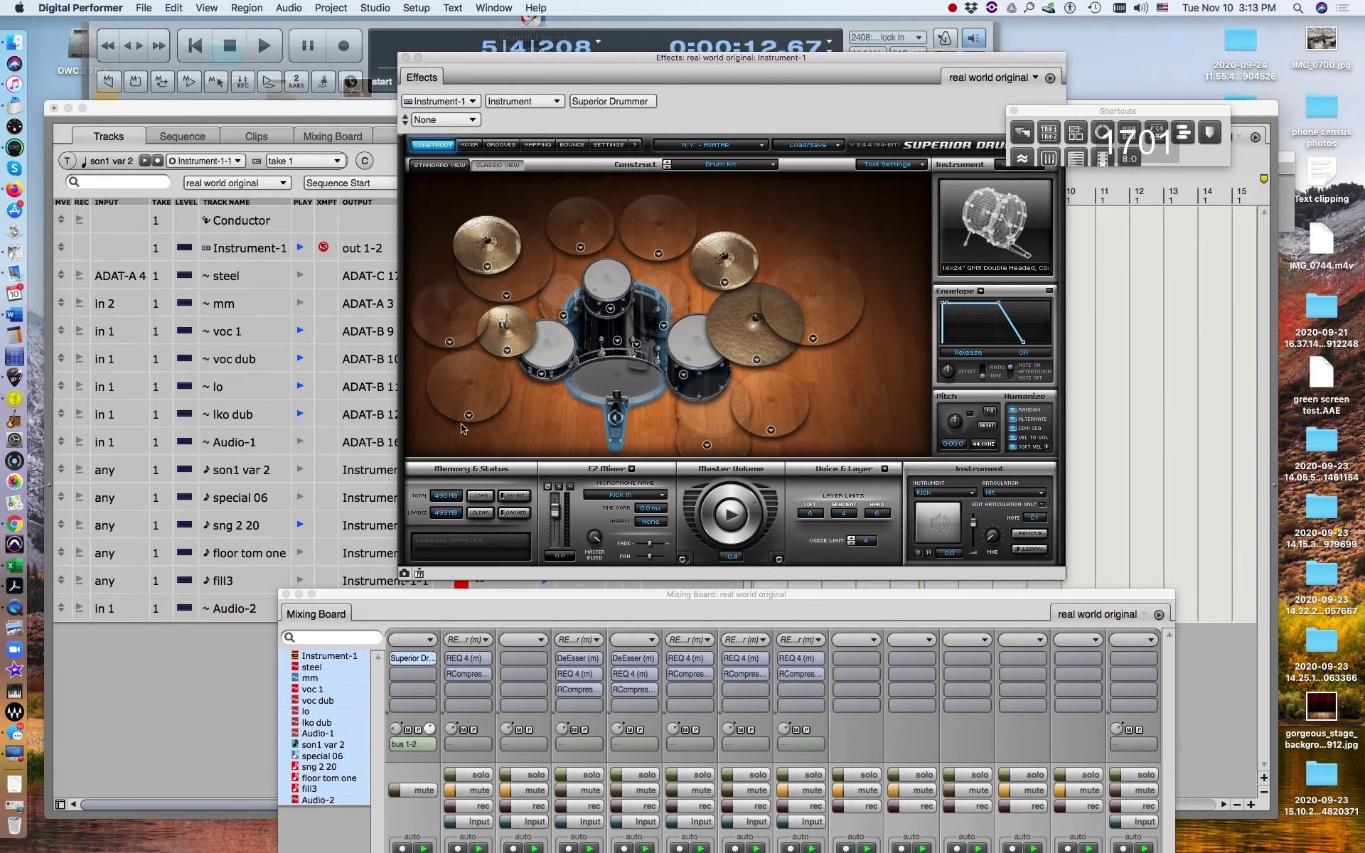
Audition several drums in Superior Drummer's Construct kit view
left_click(552, 352)
left_click(603, 374)
left_click(606, 293)
left_click(693, 350)
left_click(687, 349)
Browse Superior Drummer's grooves to N.Y. Avatar, Straight 4/4, Song 01 75 BPM, Hats Closed Variations
left_click(500, 145)
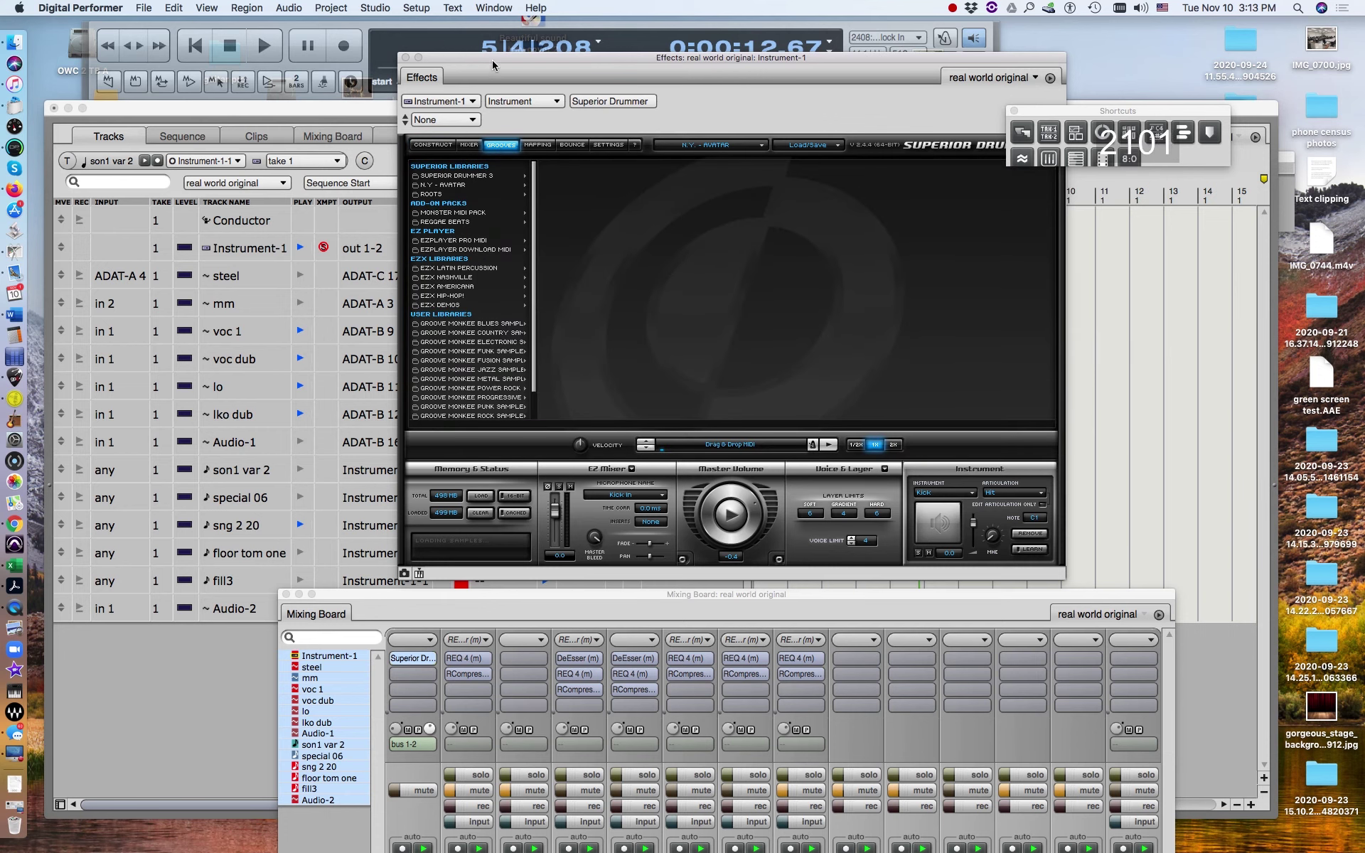
left_click_drag(517, 63, 755, 63)
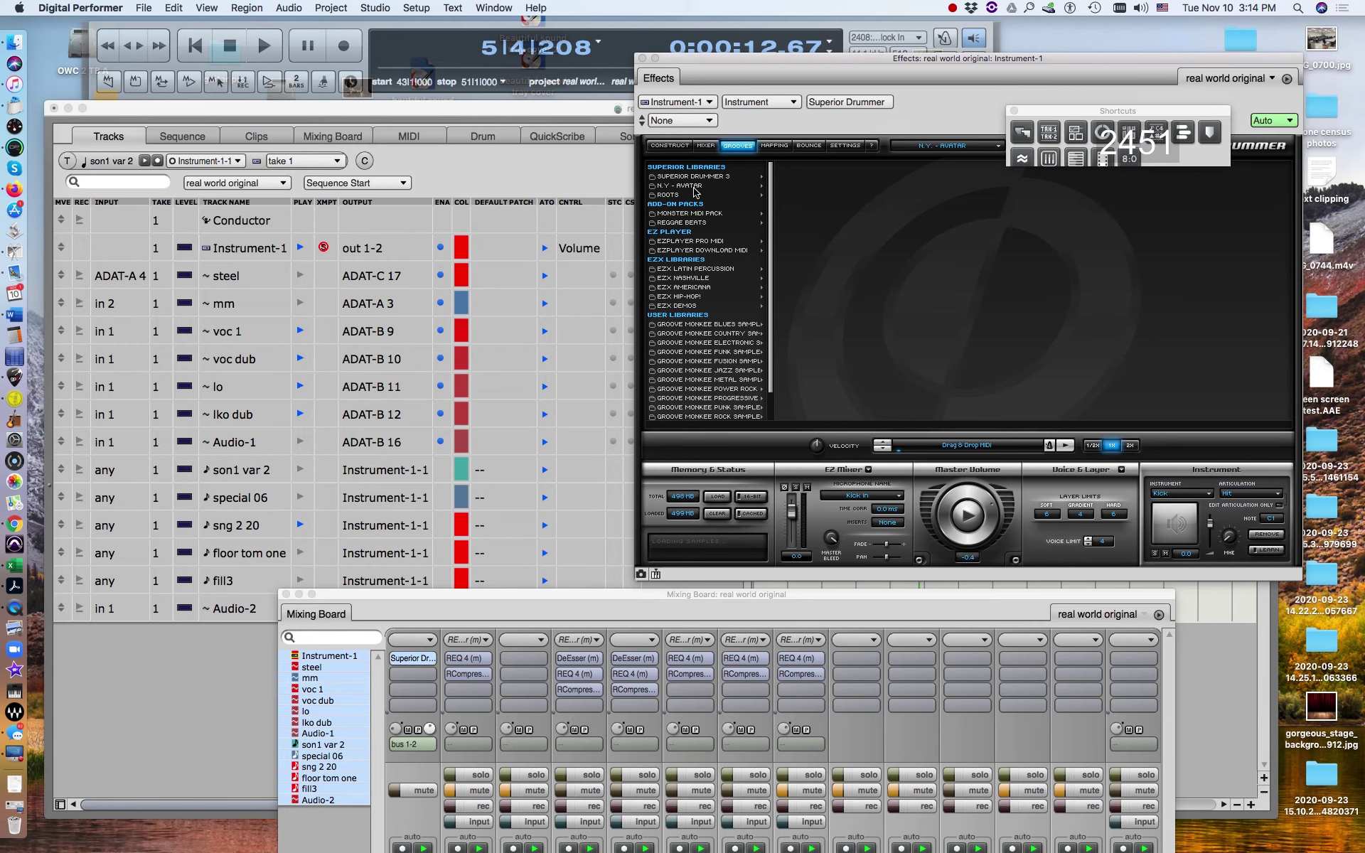
left_click(681, 186)
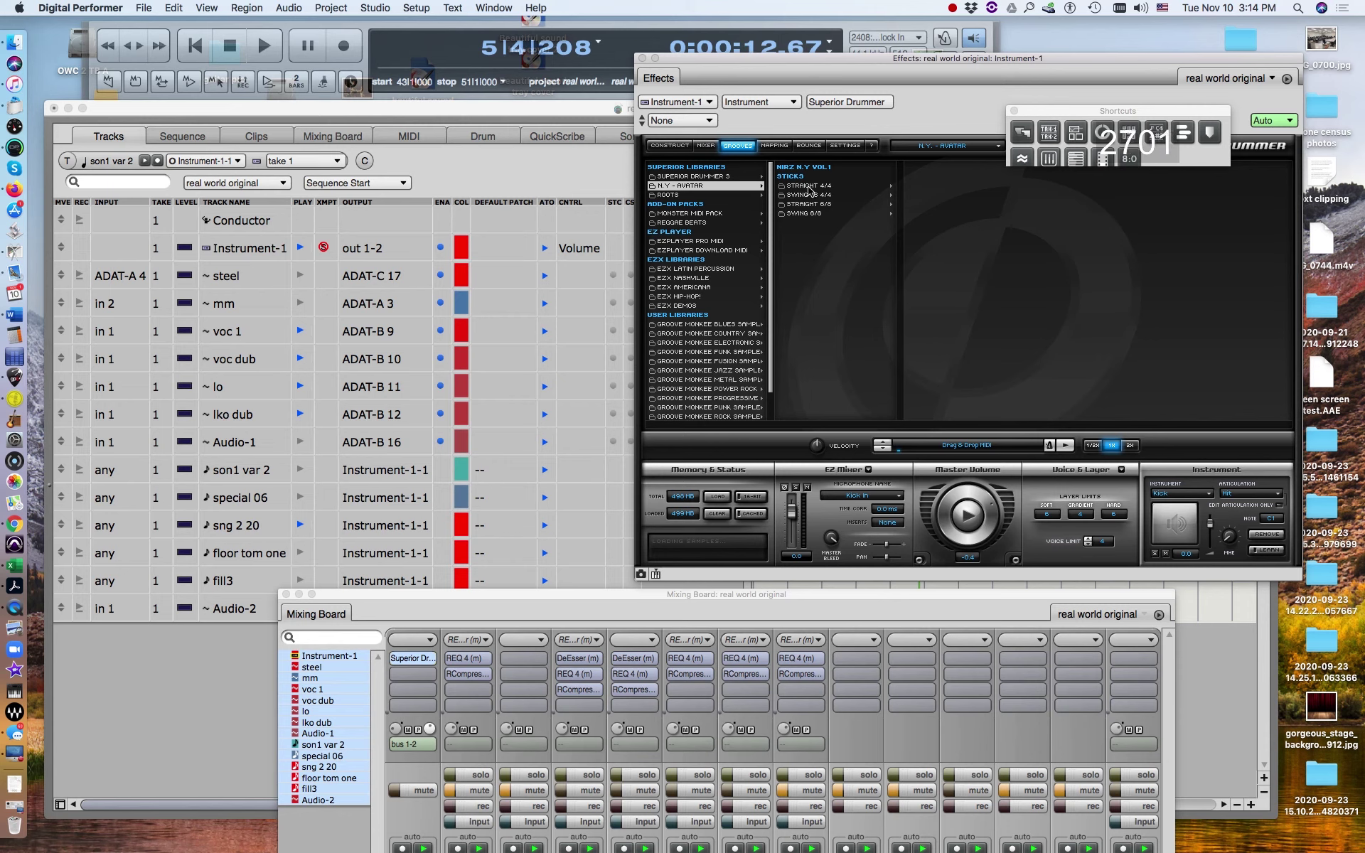
left_click(808, 188)
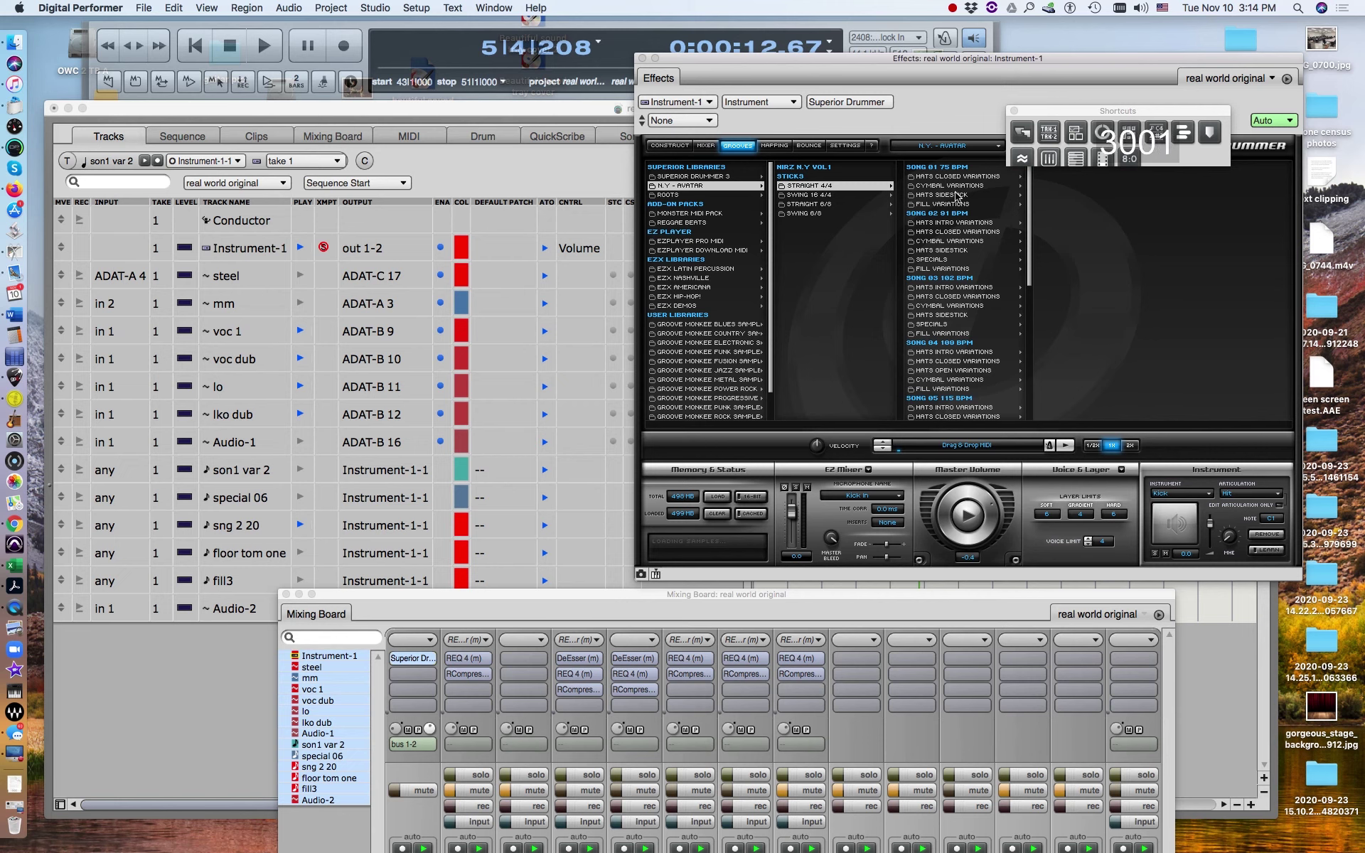
left_click(954, 179)
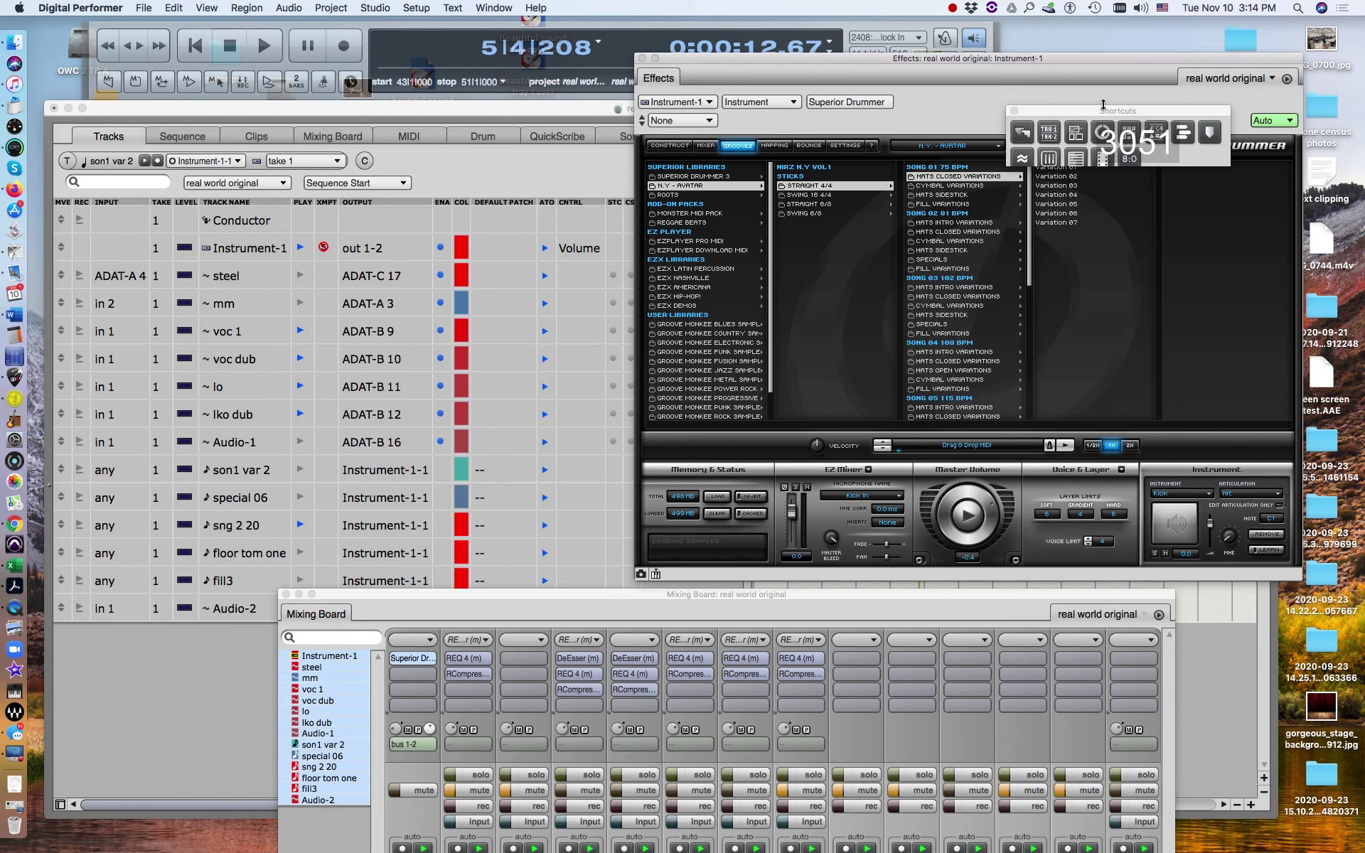
Move the Shortcuts palette clear of the groove list and preview Variation 02 in the groove player
left_click_drag(1093, 115, 1165, 84)
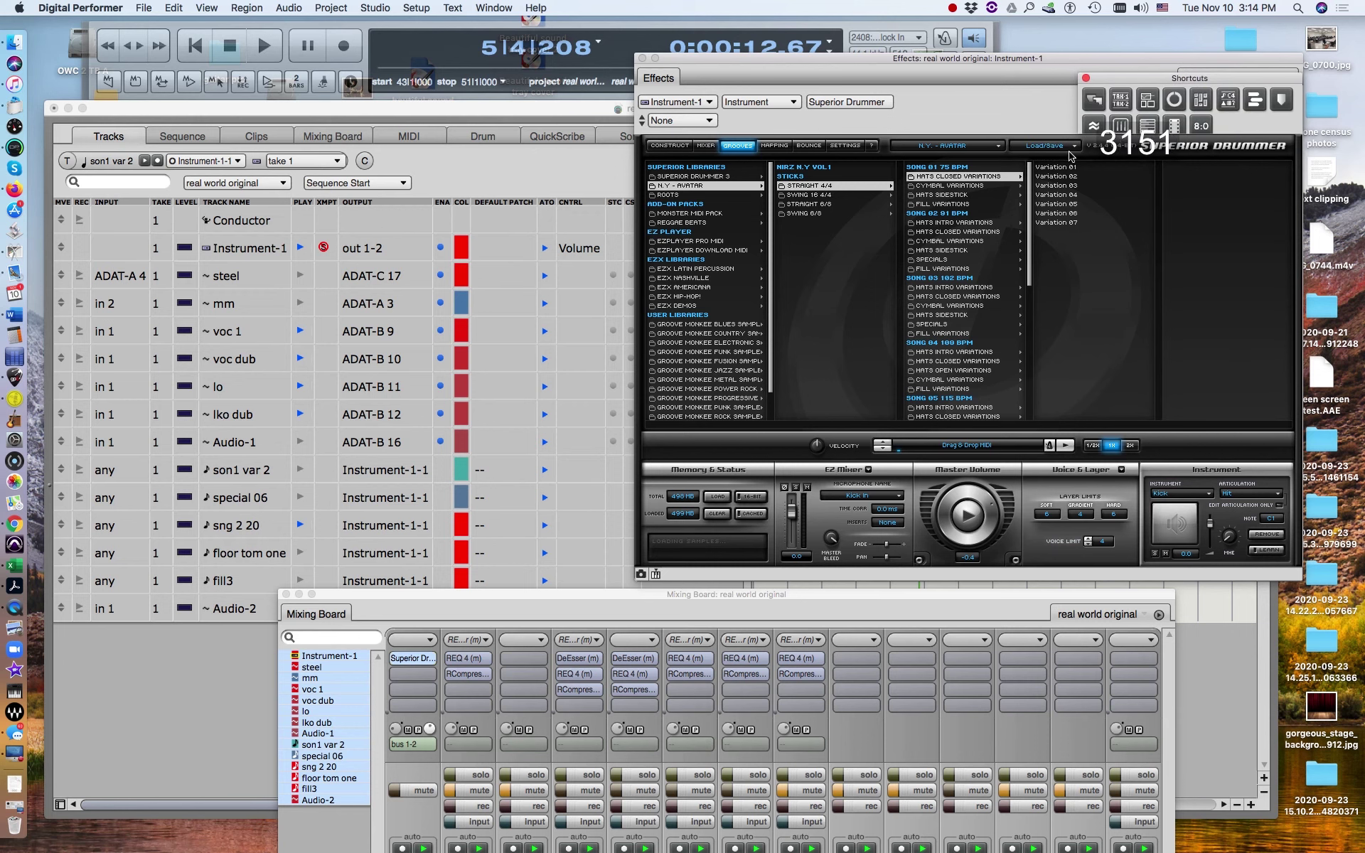
left_click(1058, 177)
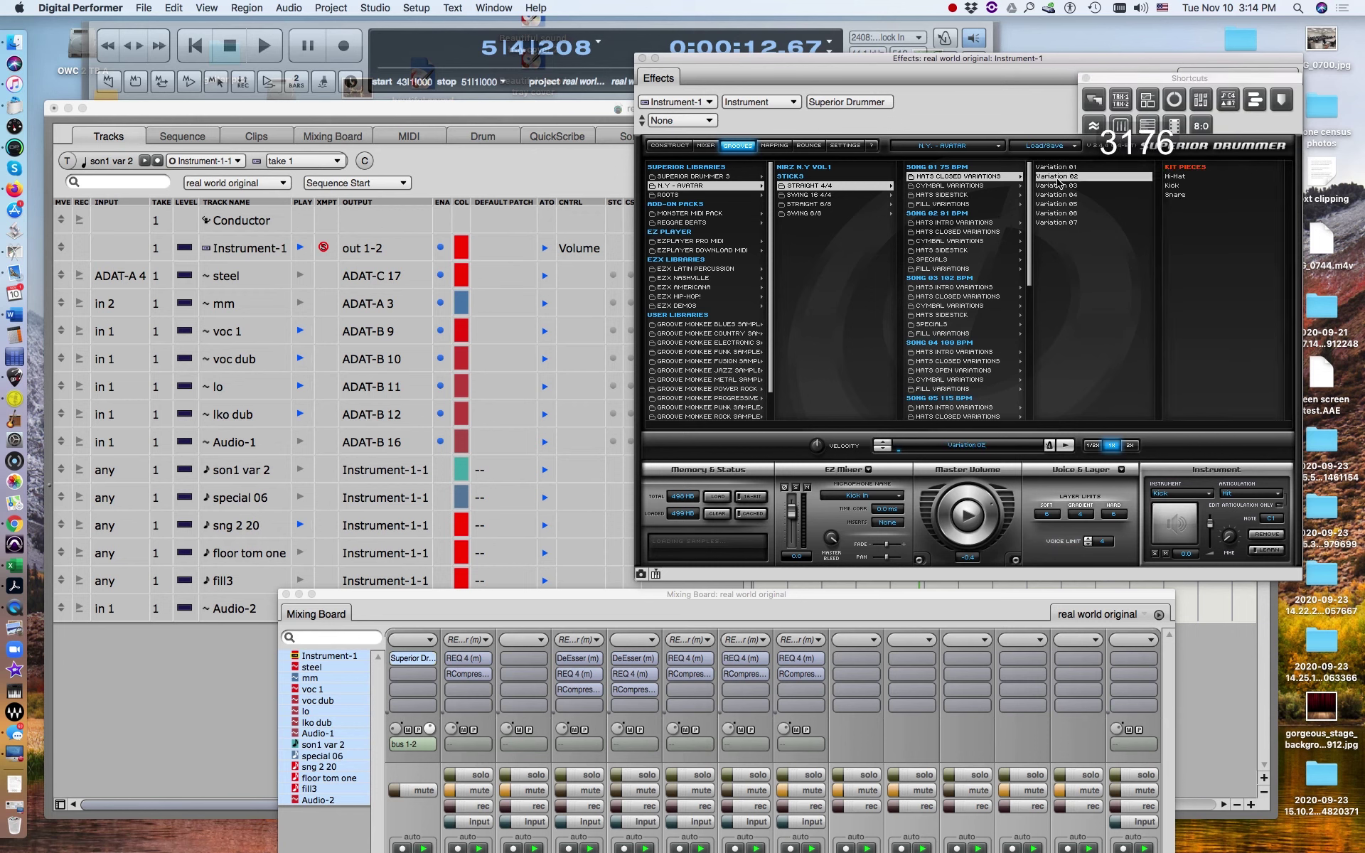
left_click(969, 521)
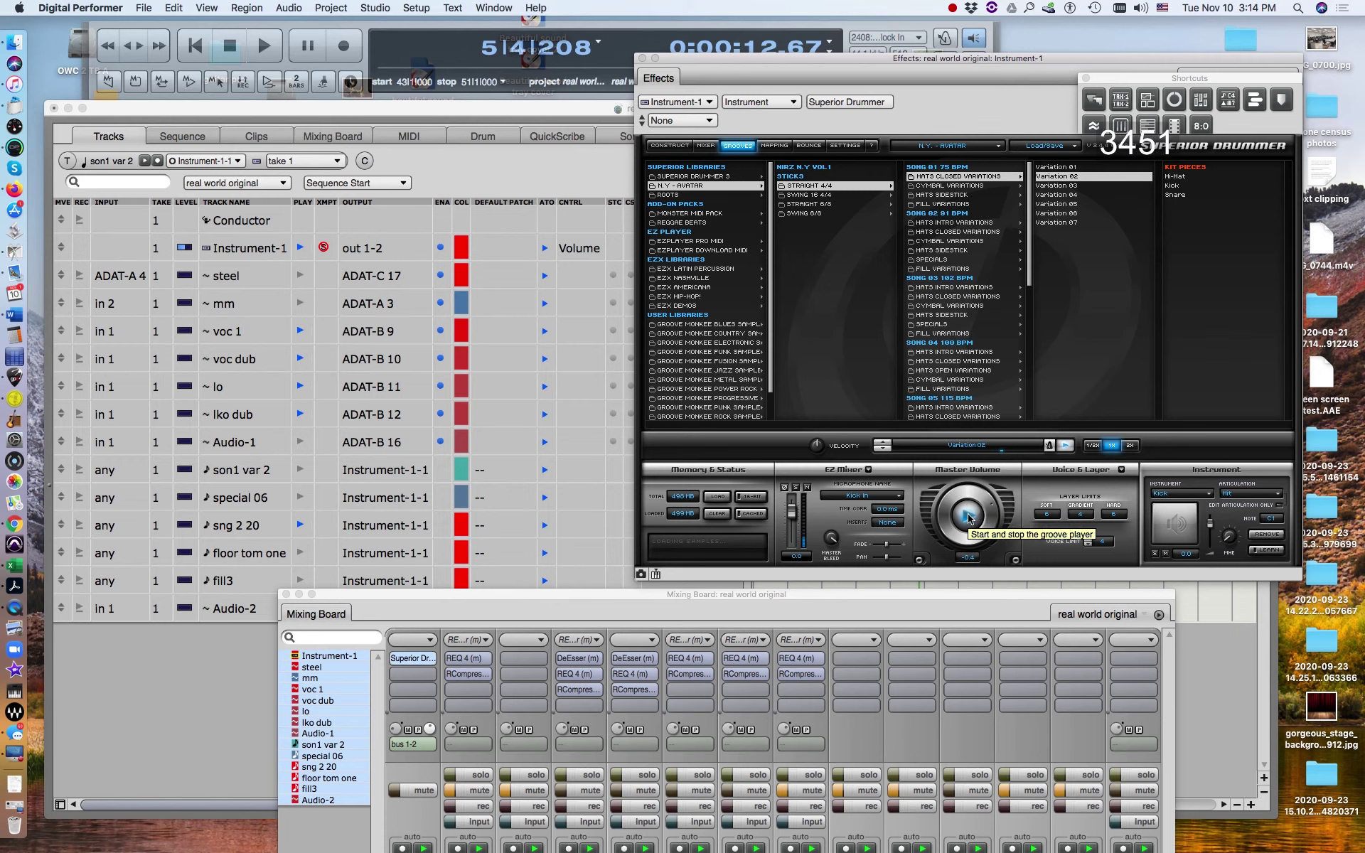
left_click(968, 517)
Return playback to the sequence start and place the Variation 02 groove at bar 1 of the son1 var 2 track
left_click_drag(780, 73, 994, 534)
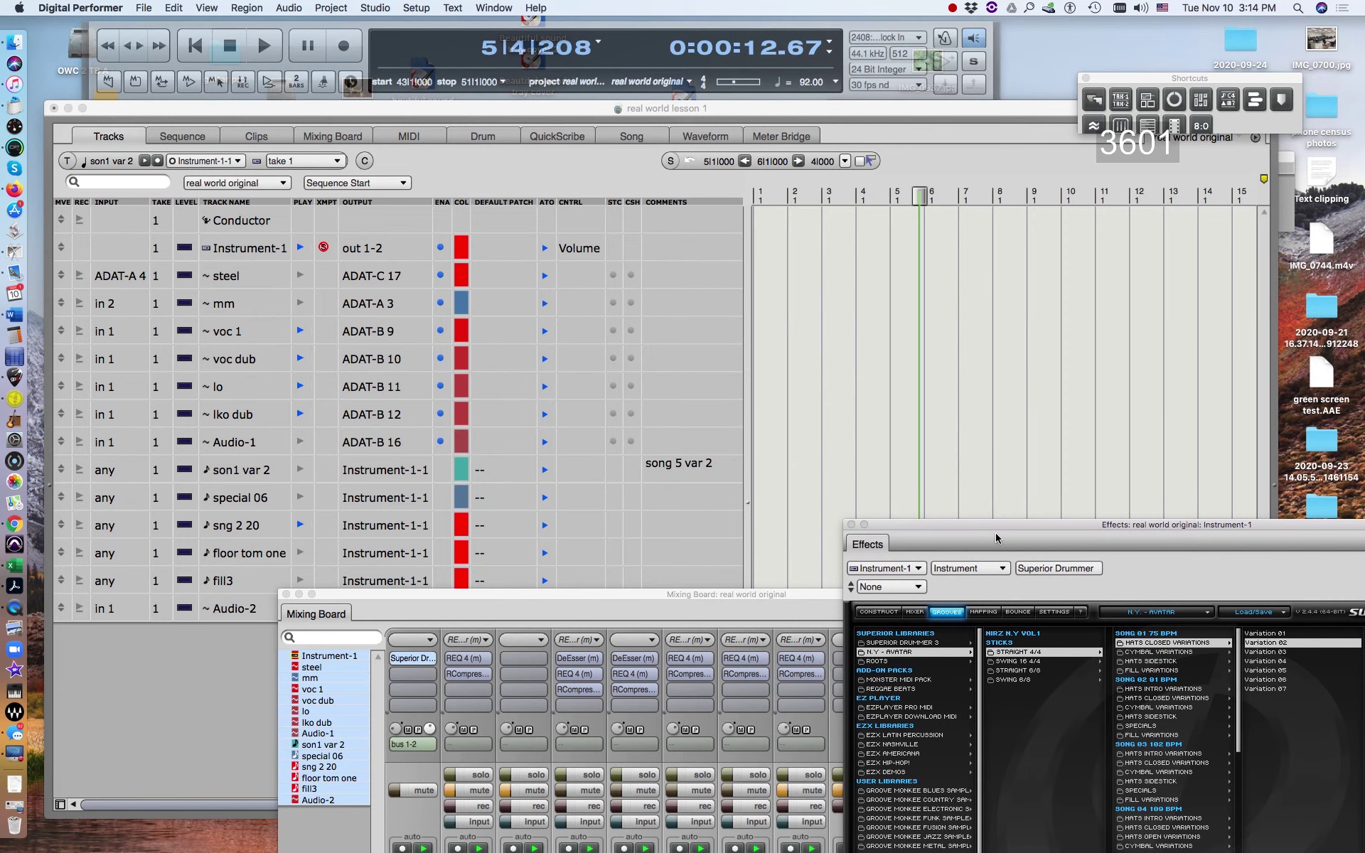
left_click_drag(918, 197, 758, 201)
left_click(1331, 546)
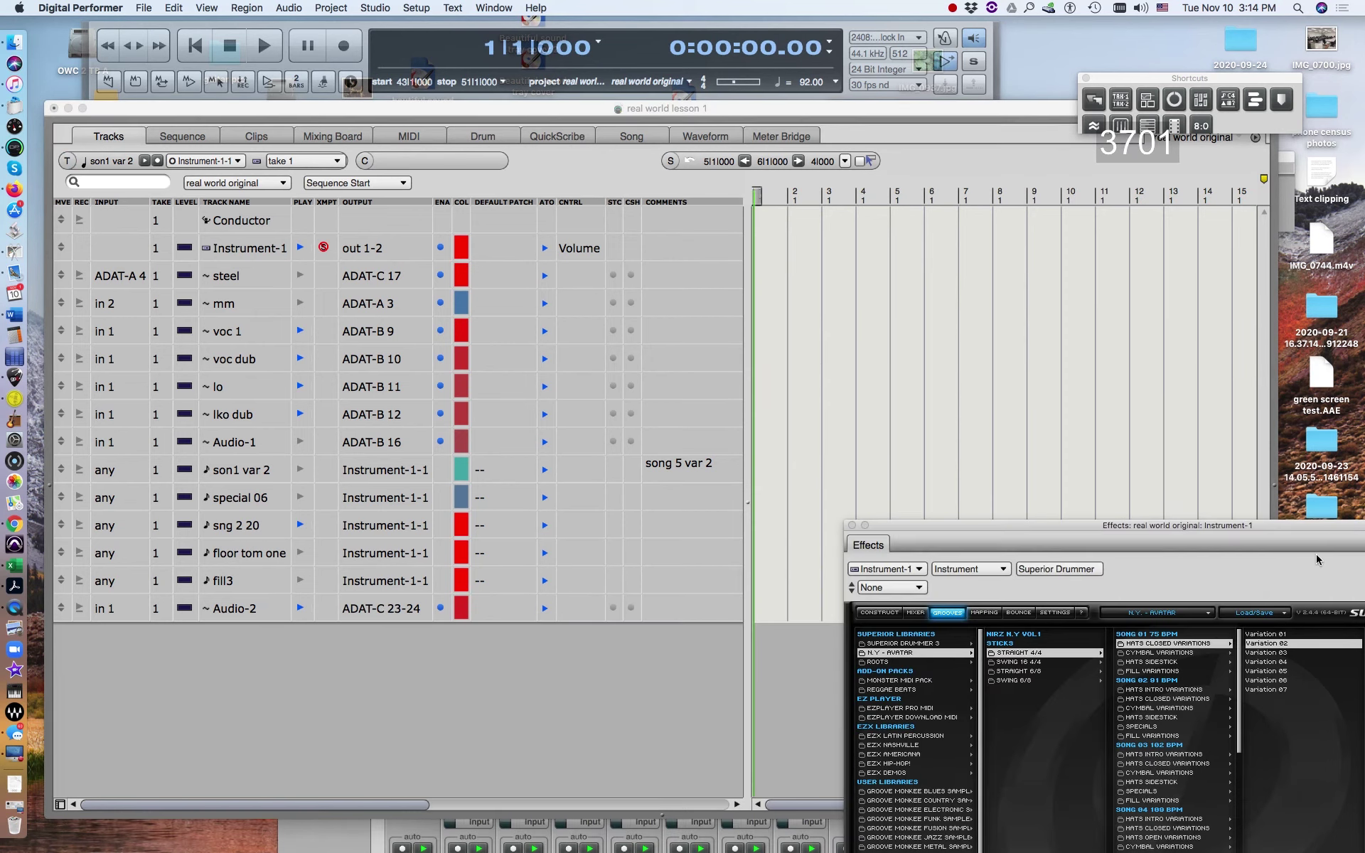
left_click_drag(1273, 646, 767, 472)
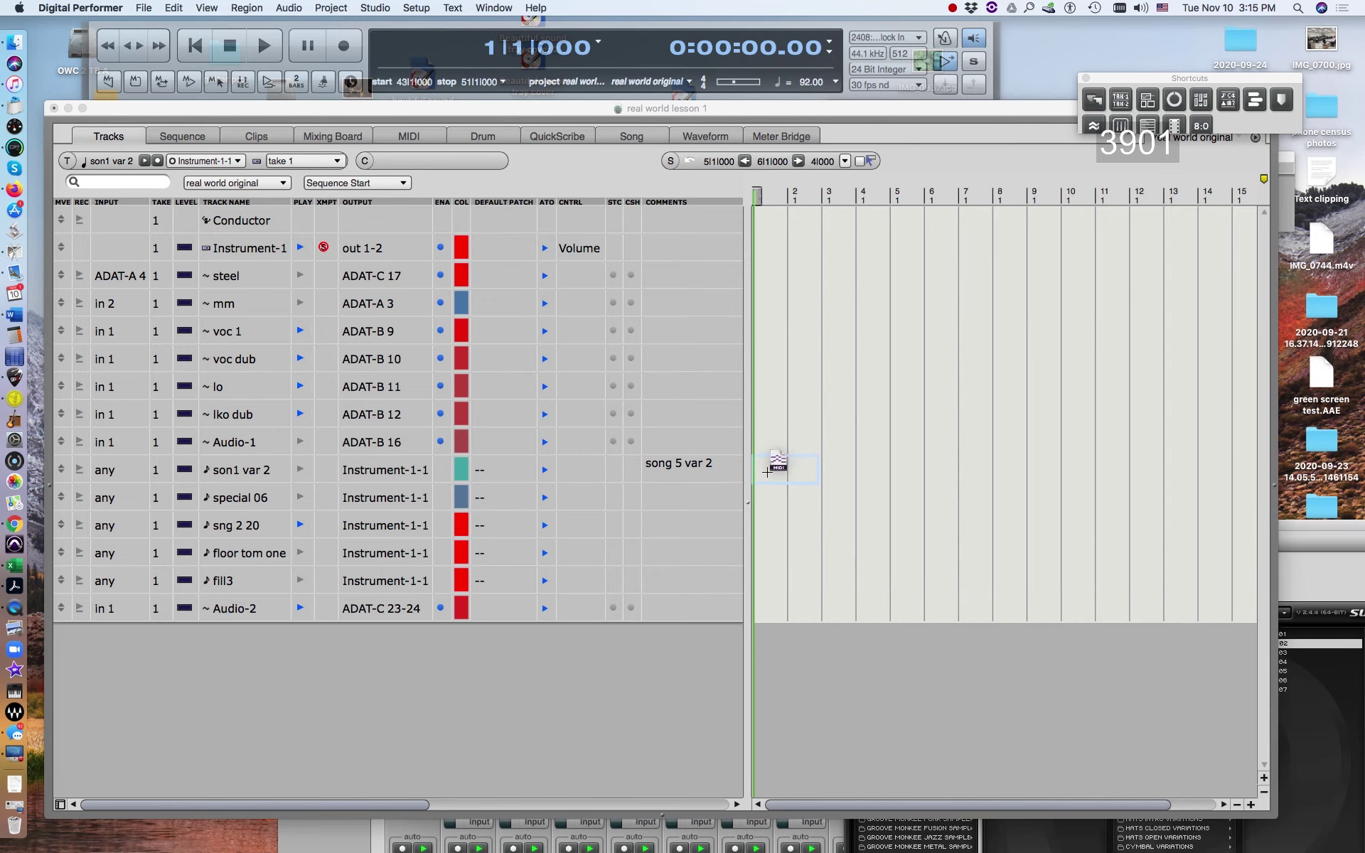
left_click(853, 454)
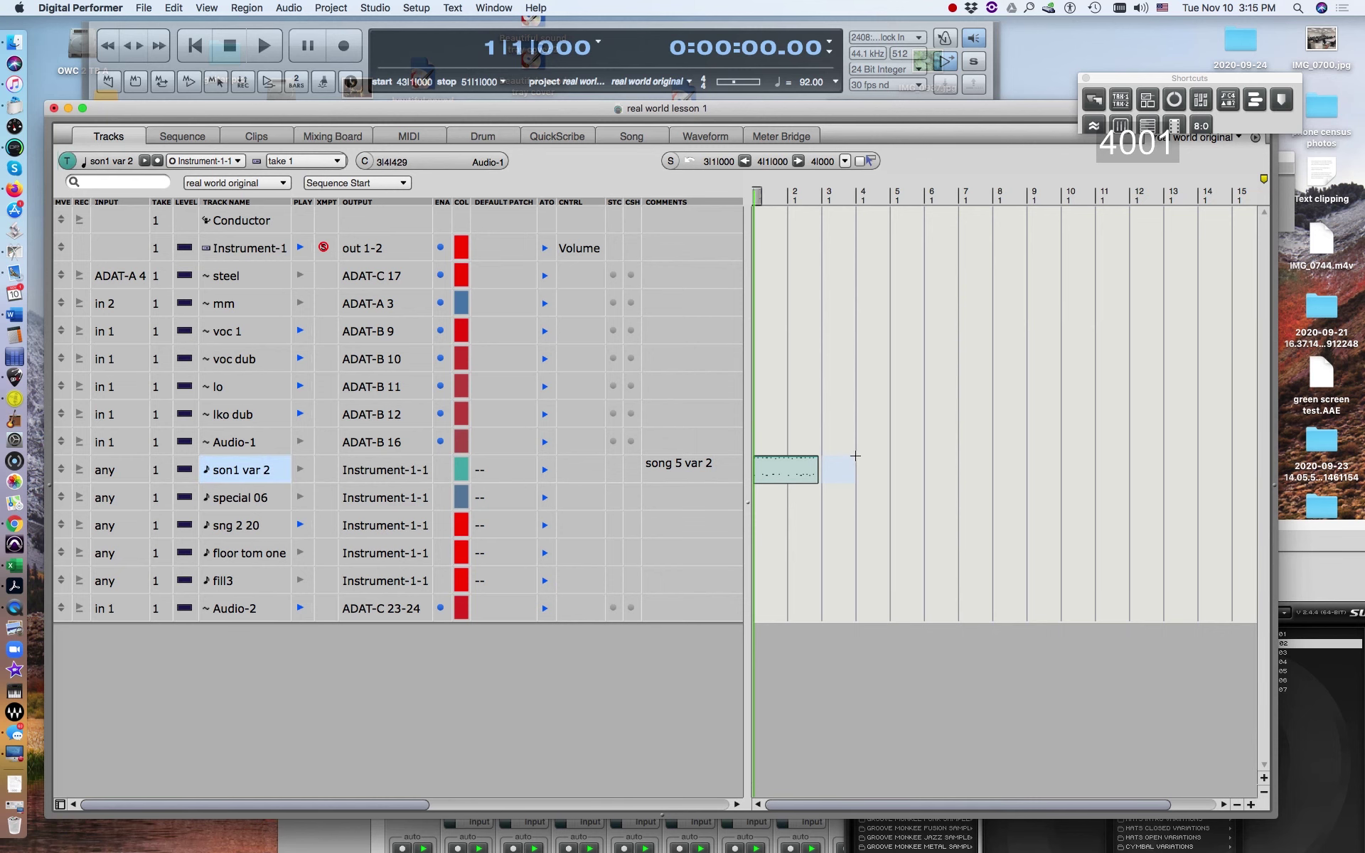
Open the son1 var 2 clip in the MIDI Editor and enlarge its window to show the lower drum notes
double_click(784, 471)
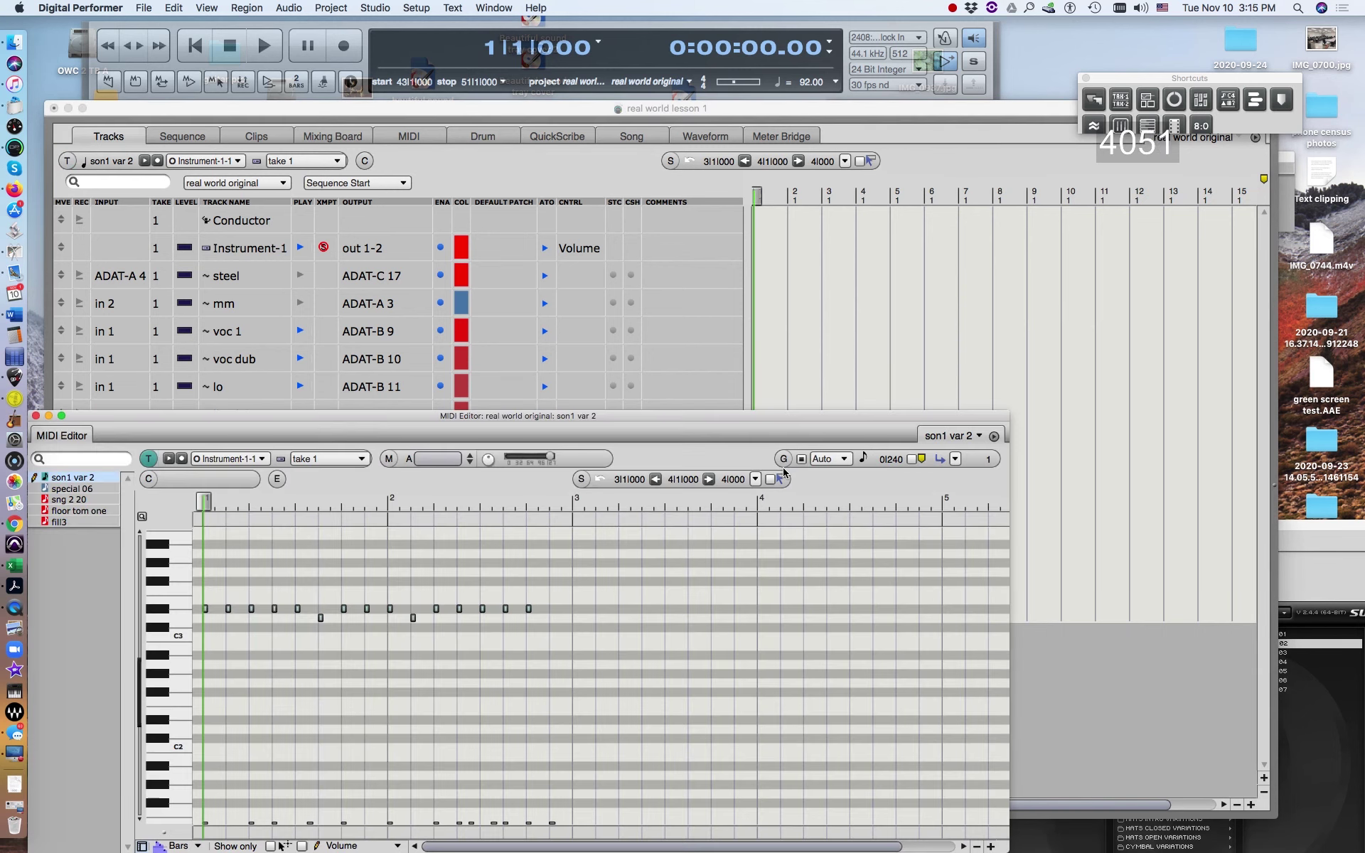
left_click_drag(701, 433, 839, 80)
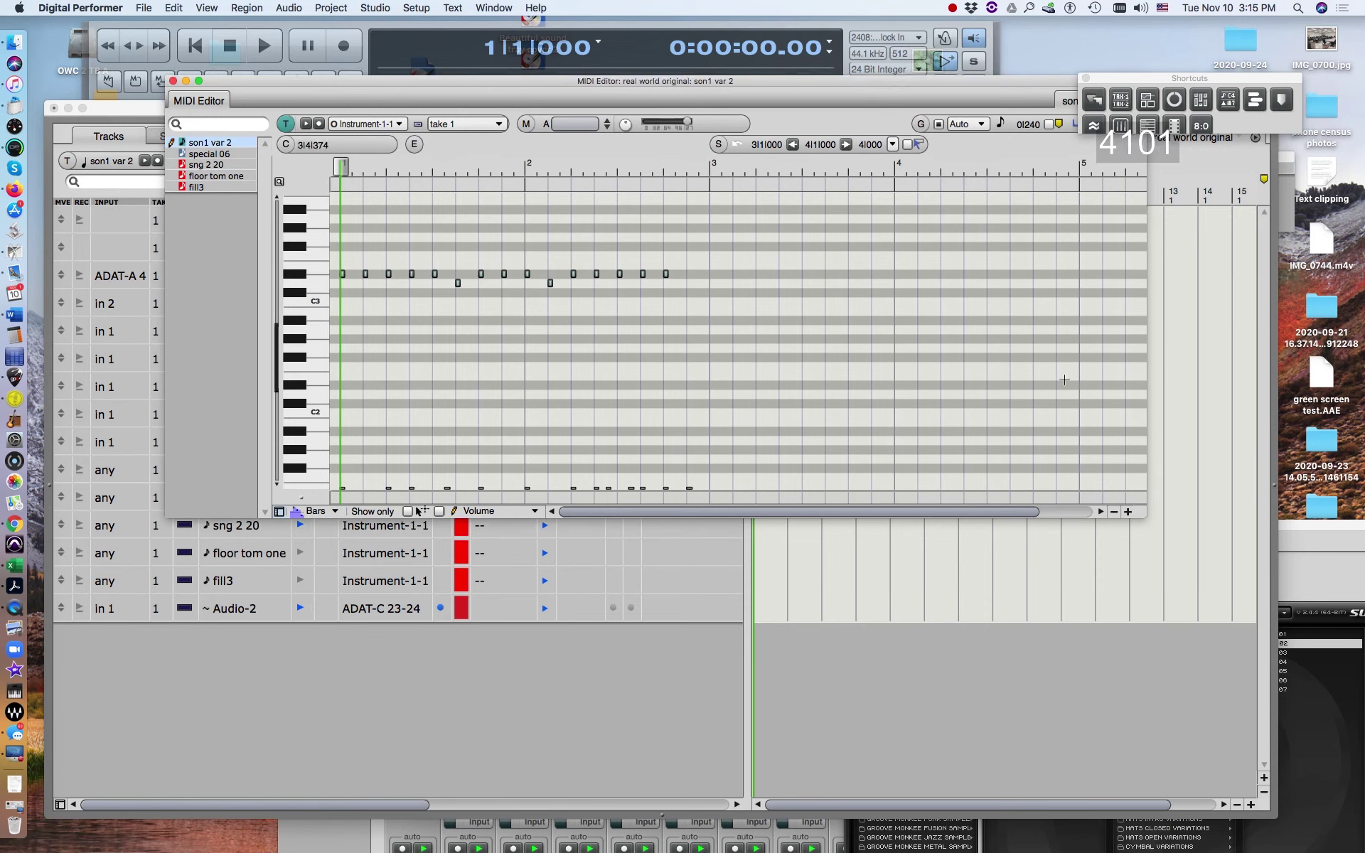
left_click_drag(1144, 516, 1208, 652)
left_click(392, 398)
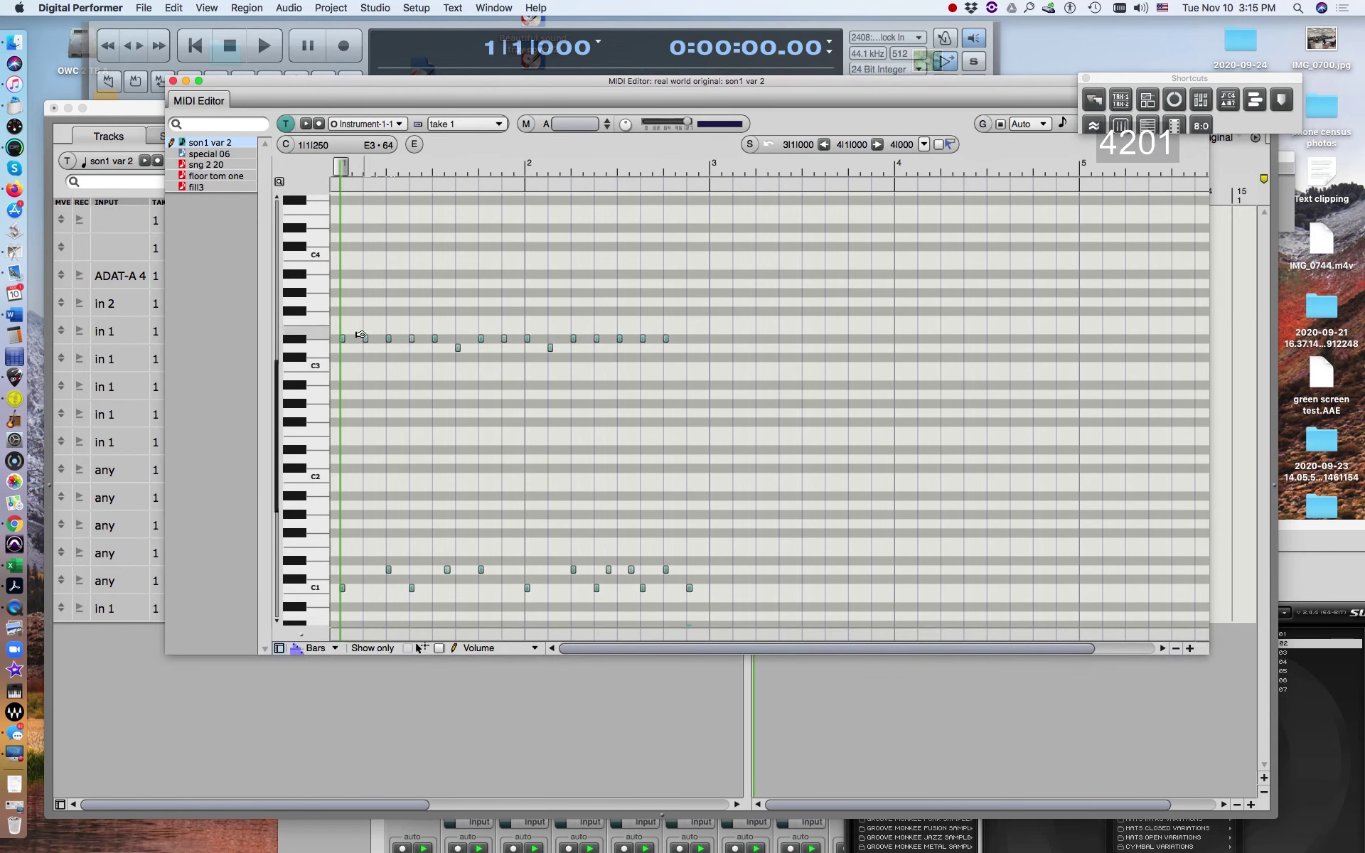
Audition individual Eb3, D3, D1 and C1 notes in the first bar of the groove
left_click(366, 340)
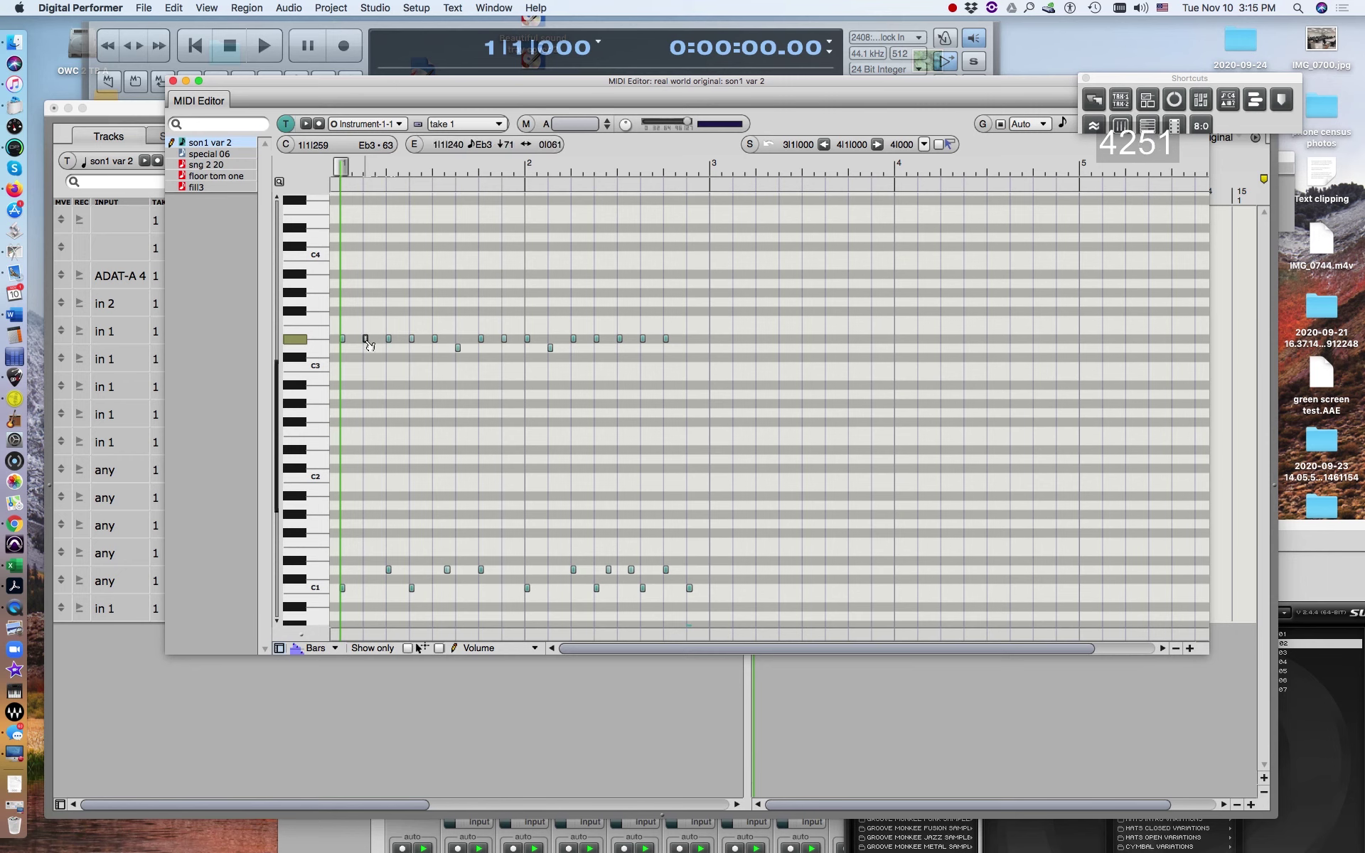
left_click(458, 346)
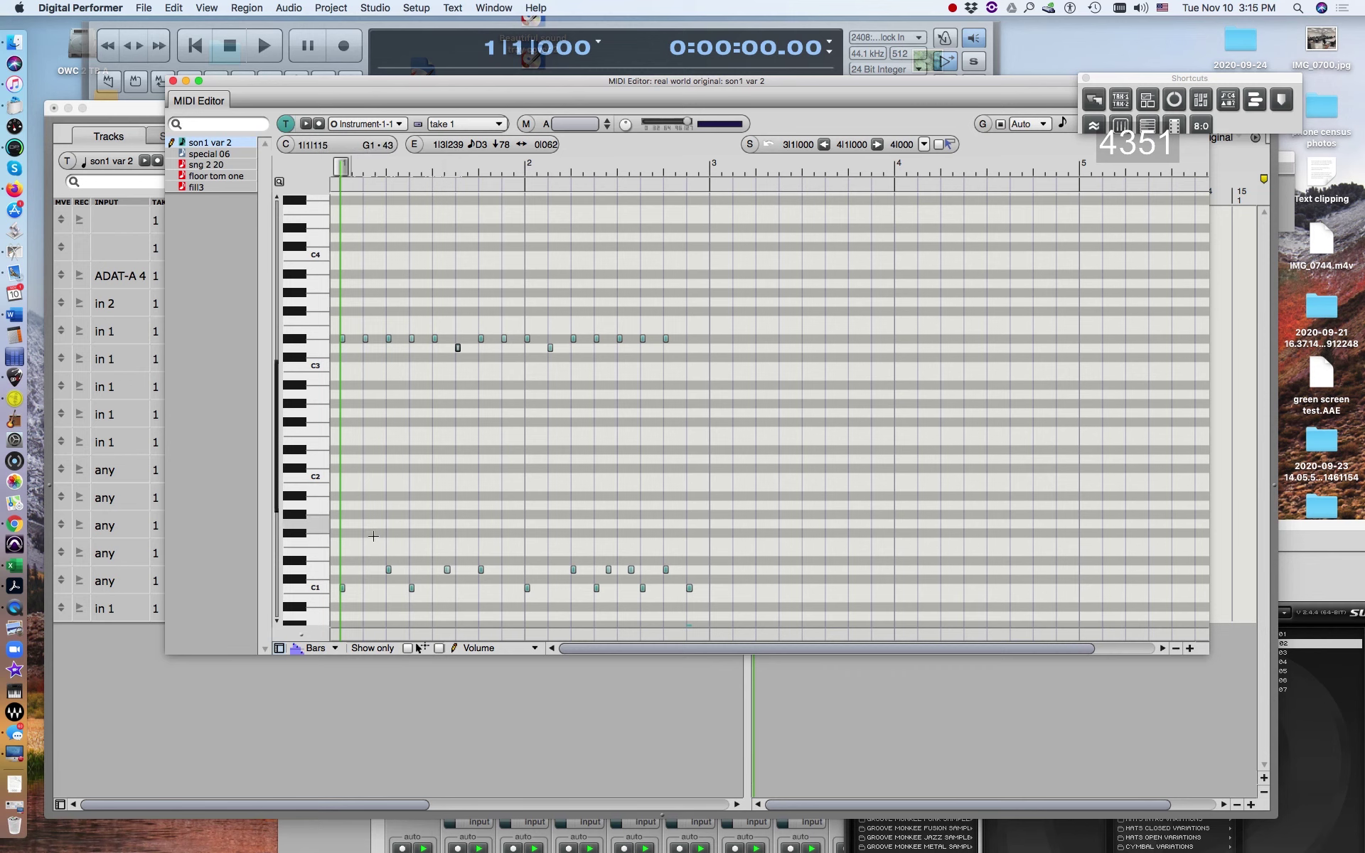
left_click(390, 570)
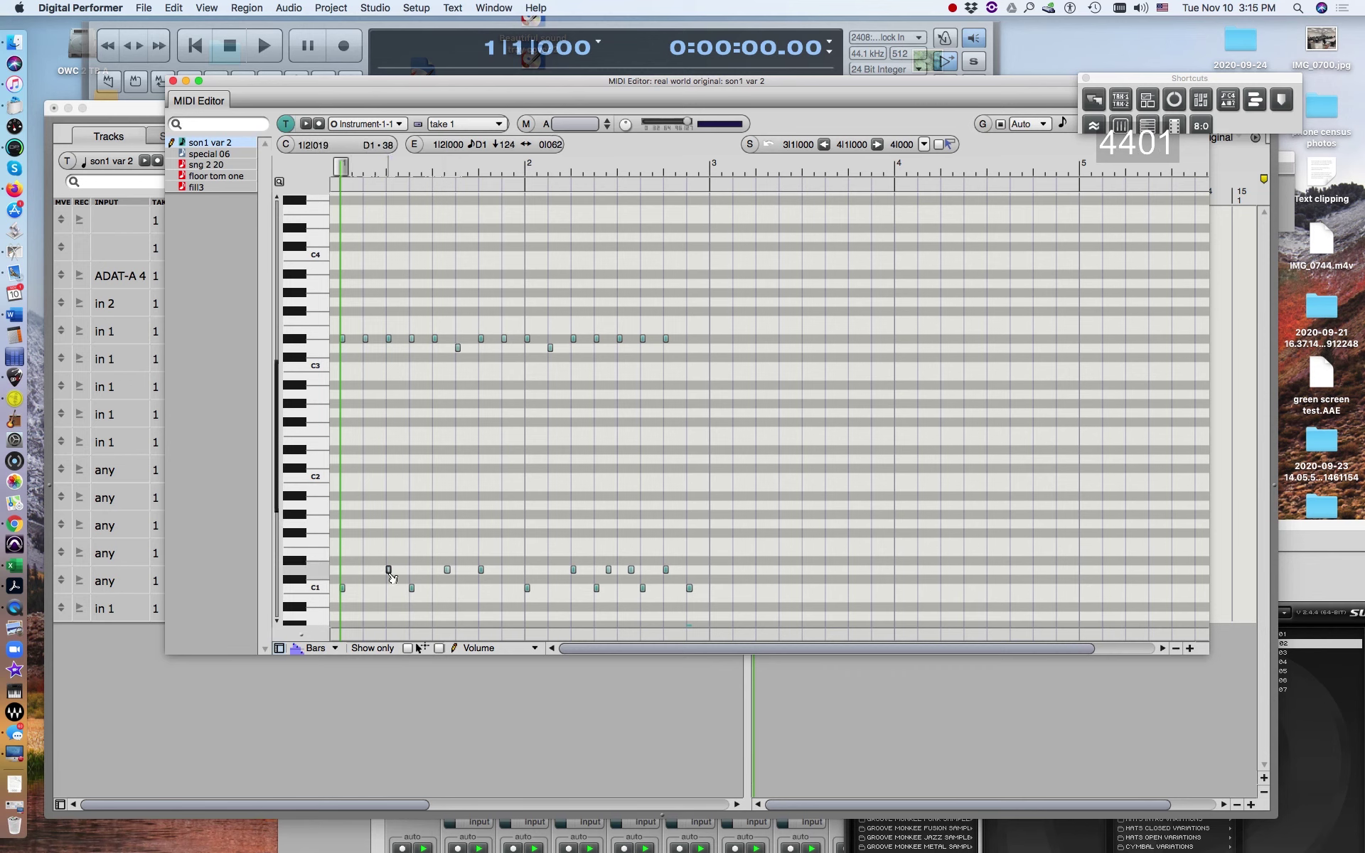
left_click(411, 589)
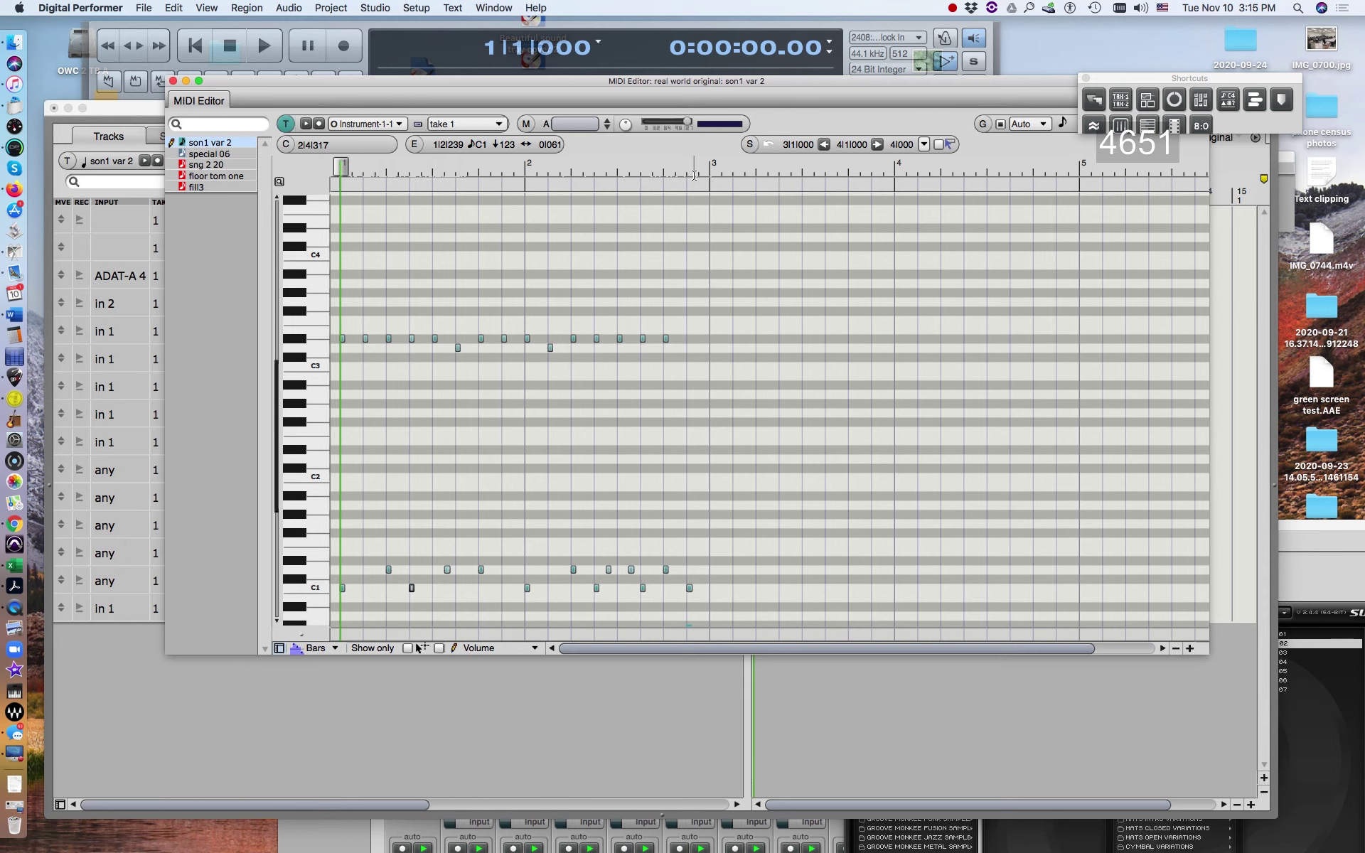
Enable playback for the son1 var 2 track and play the sequence from the start
key("space")
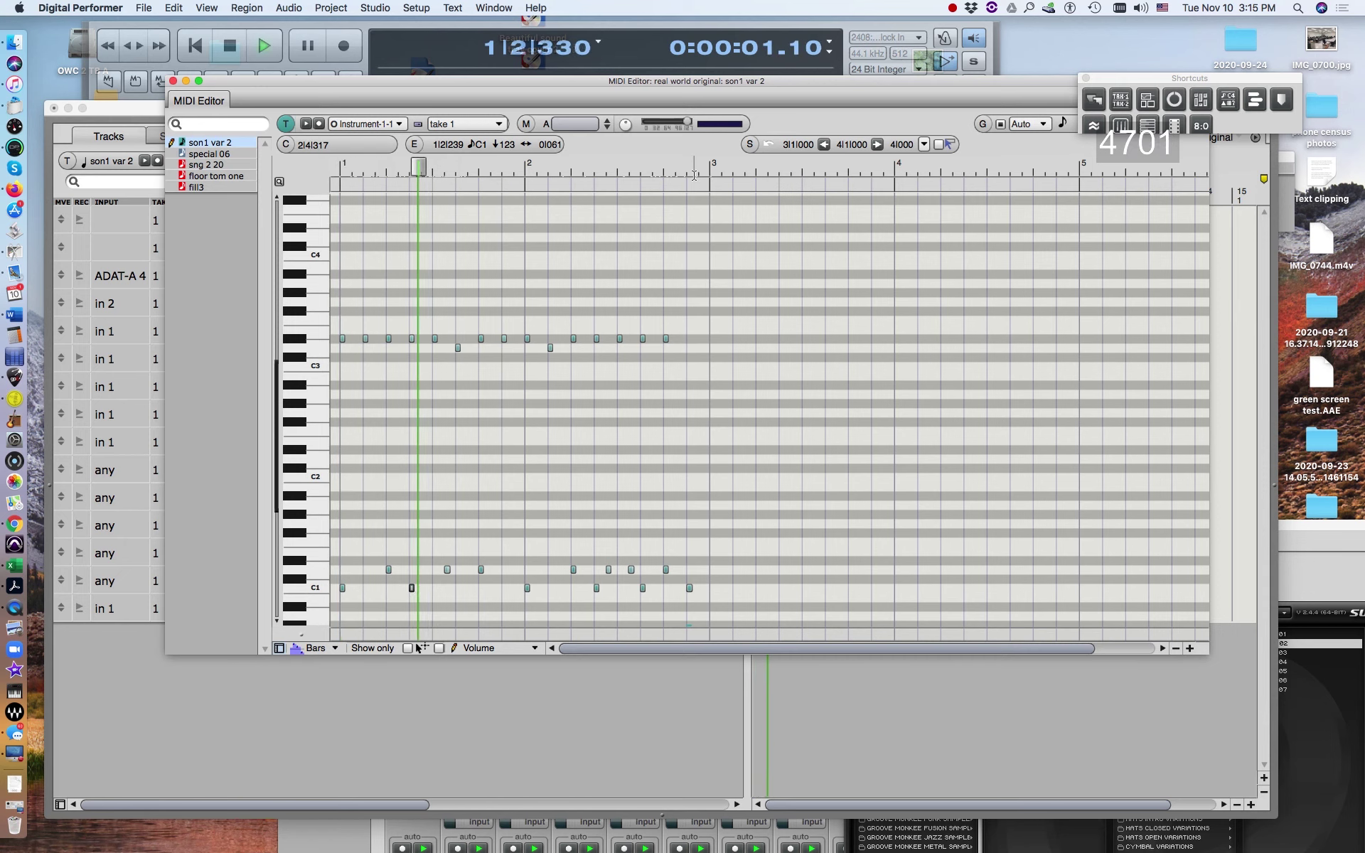
left_click_drag(469, 84, 1047, 88)
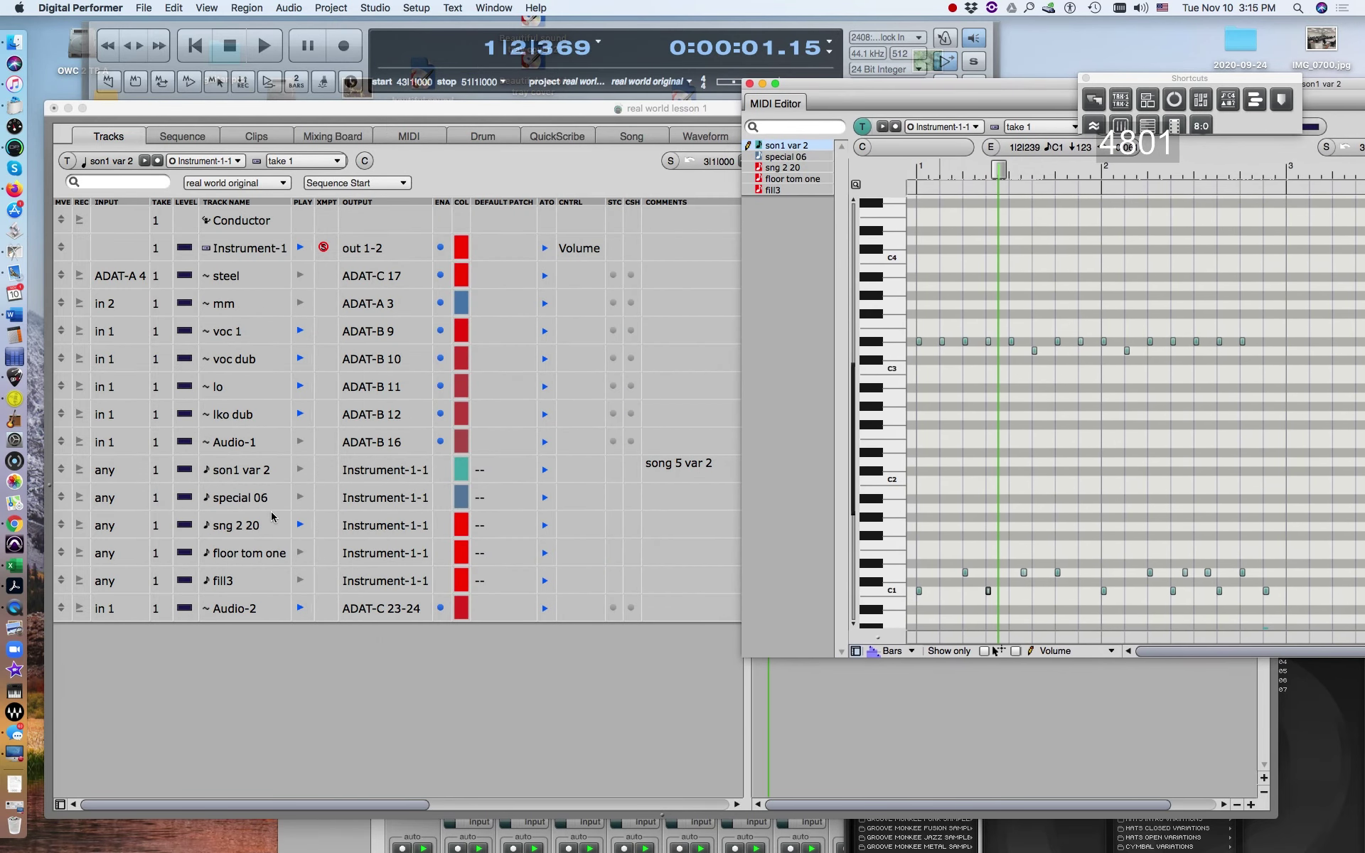
left_click(303, 473)
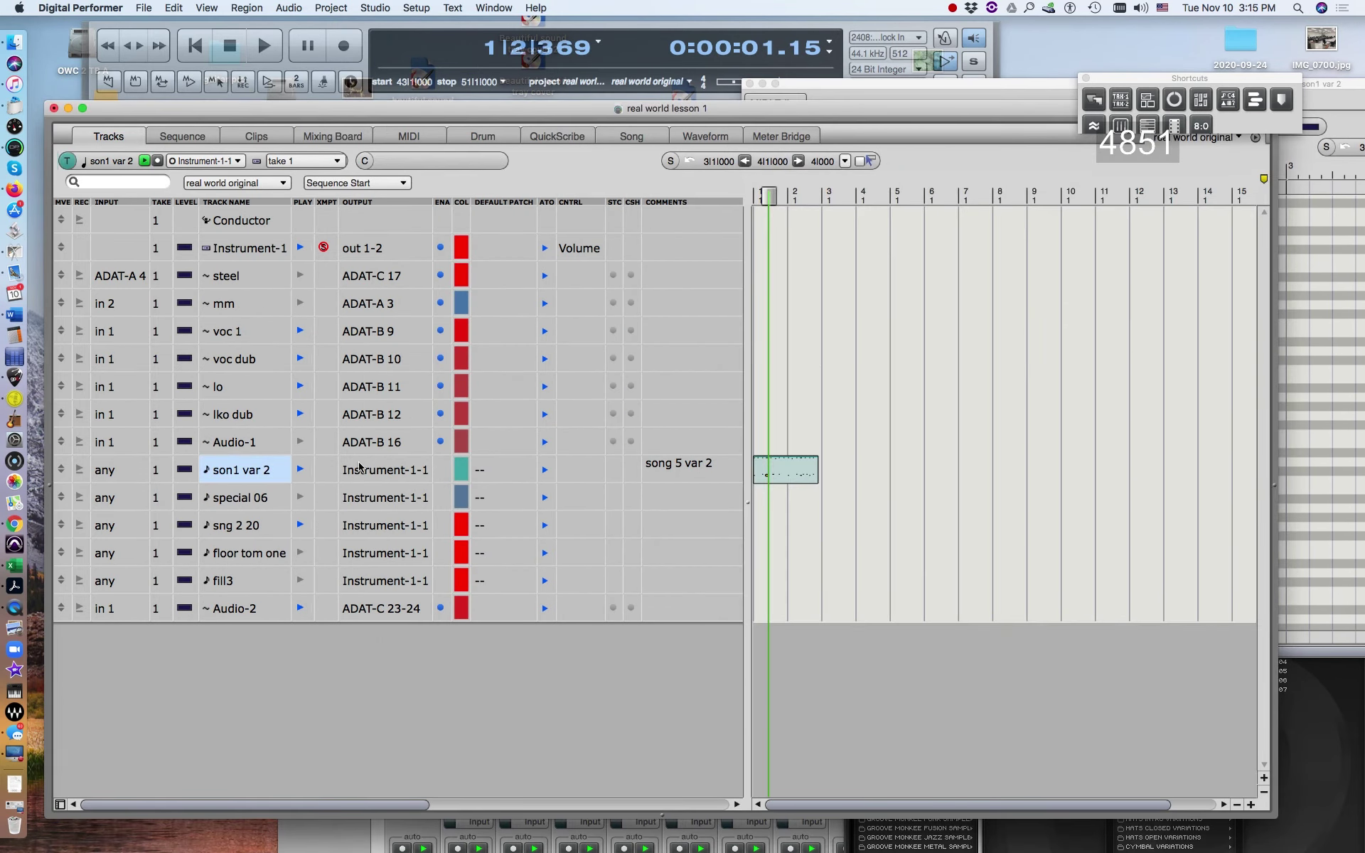
key("1")
key("space")
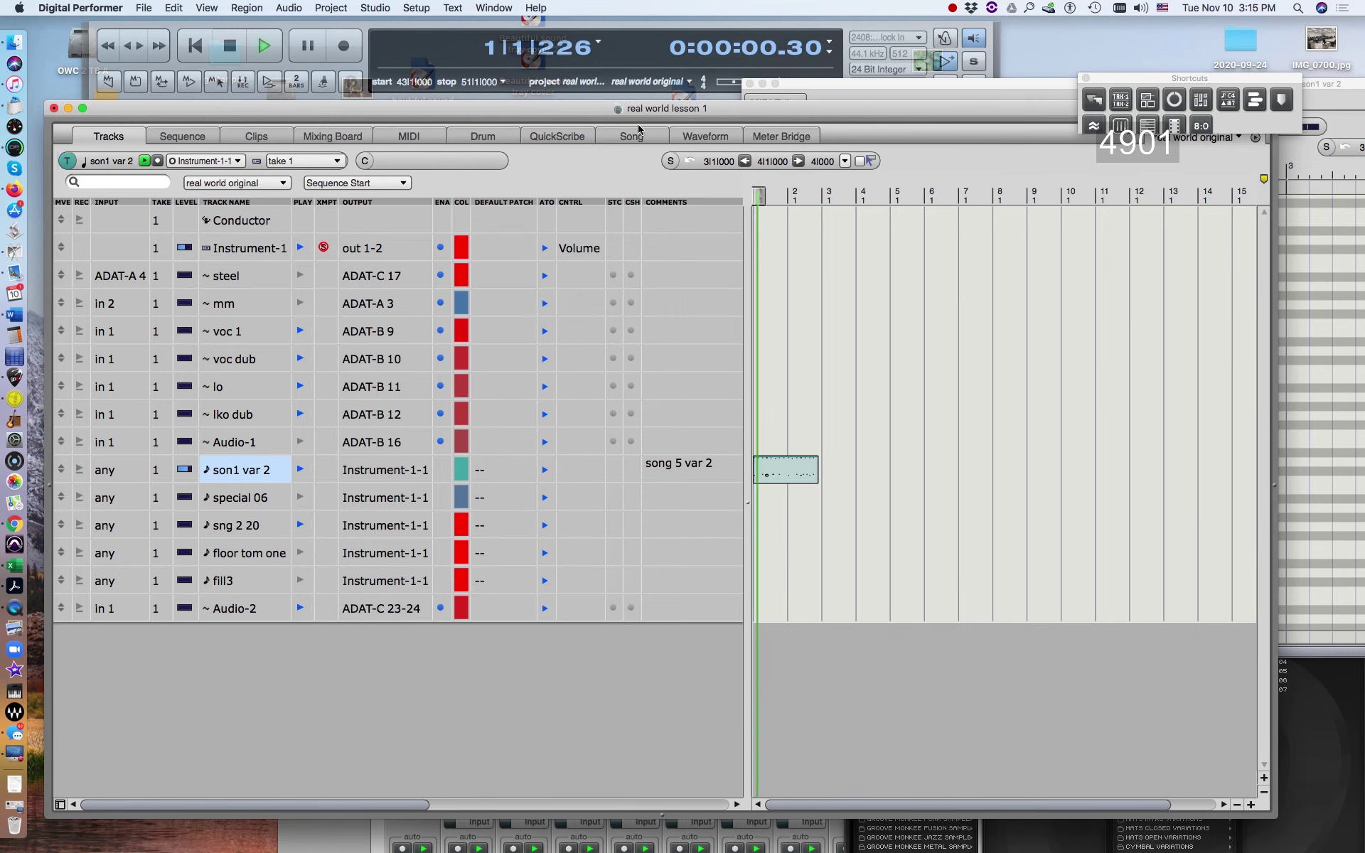
Lower the Tracks window, bring the MIDI Editor fully into view and play the groove through from the start
left_click(585, 108)
left_click_drag(585, 108, 954, 563)
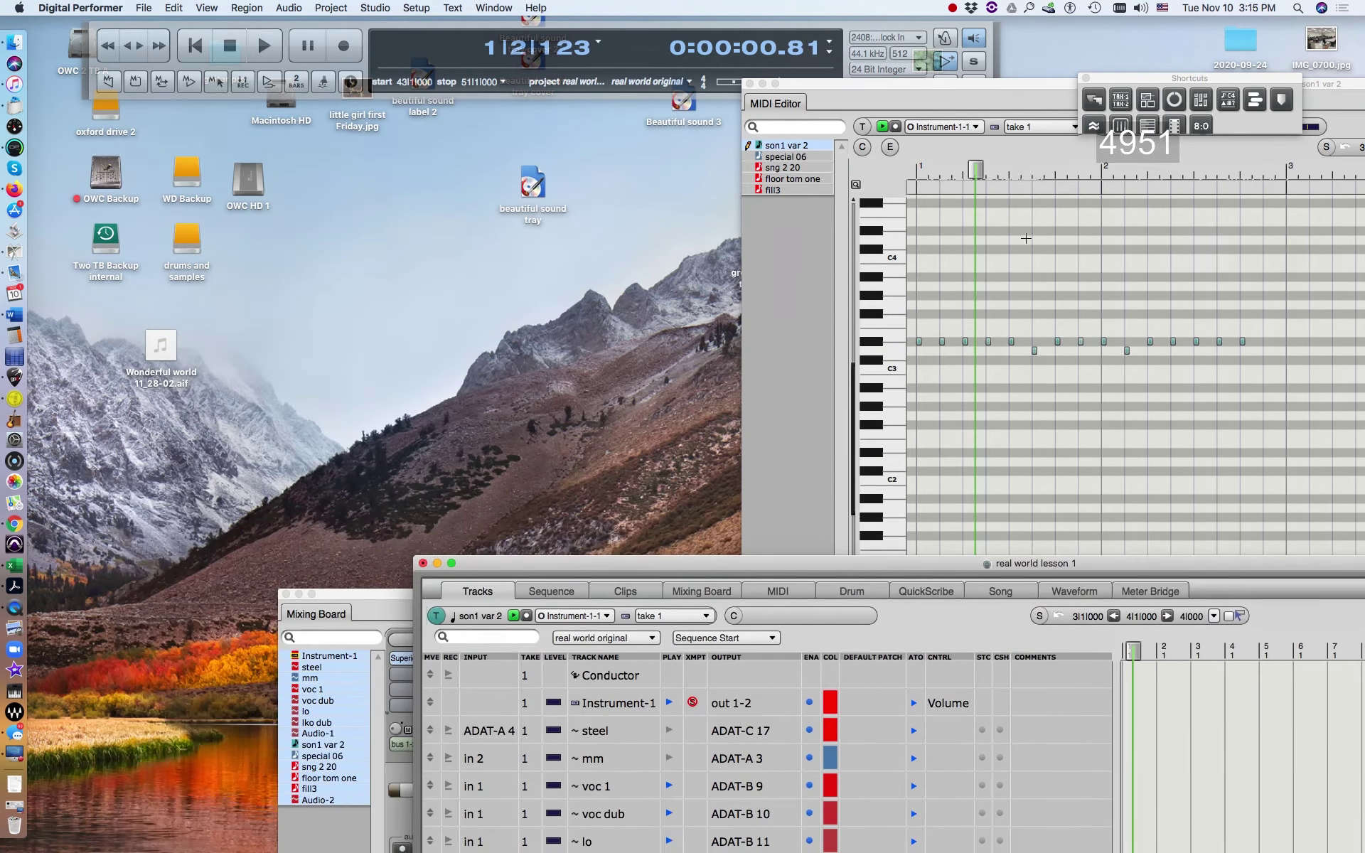
left_click_drag(909, 128, 355, 66)
key("1")
key("space")
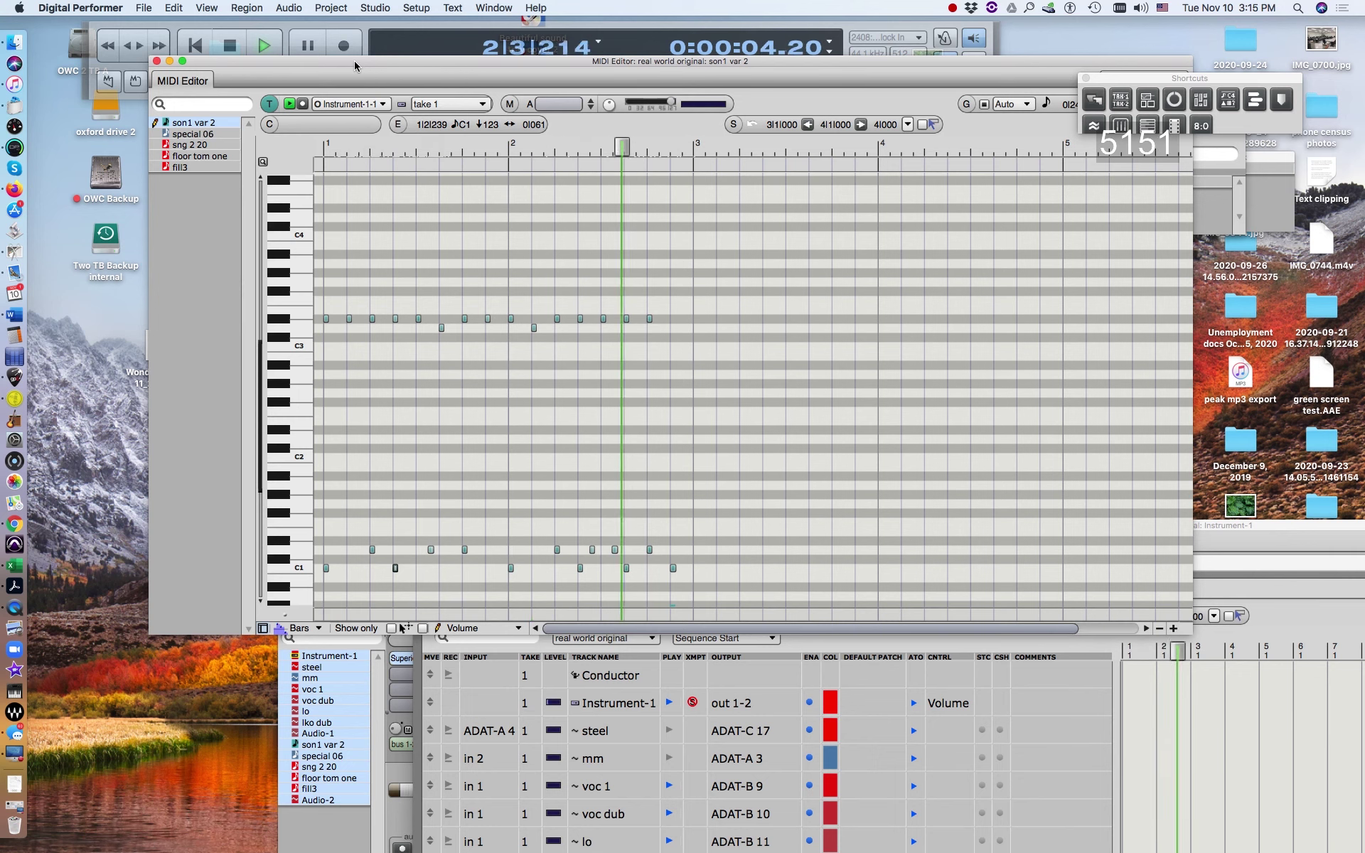
key("space")
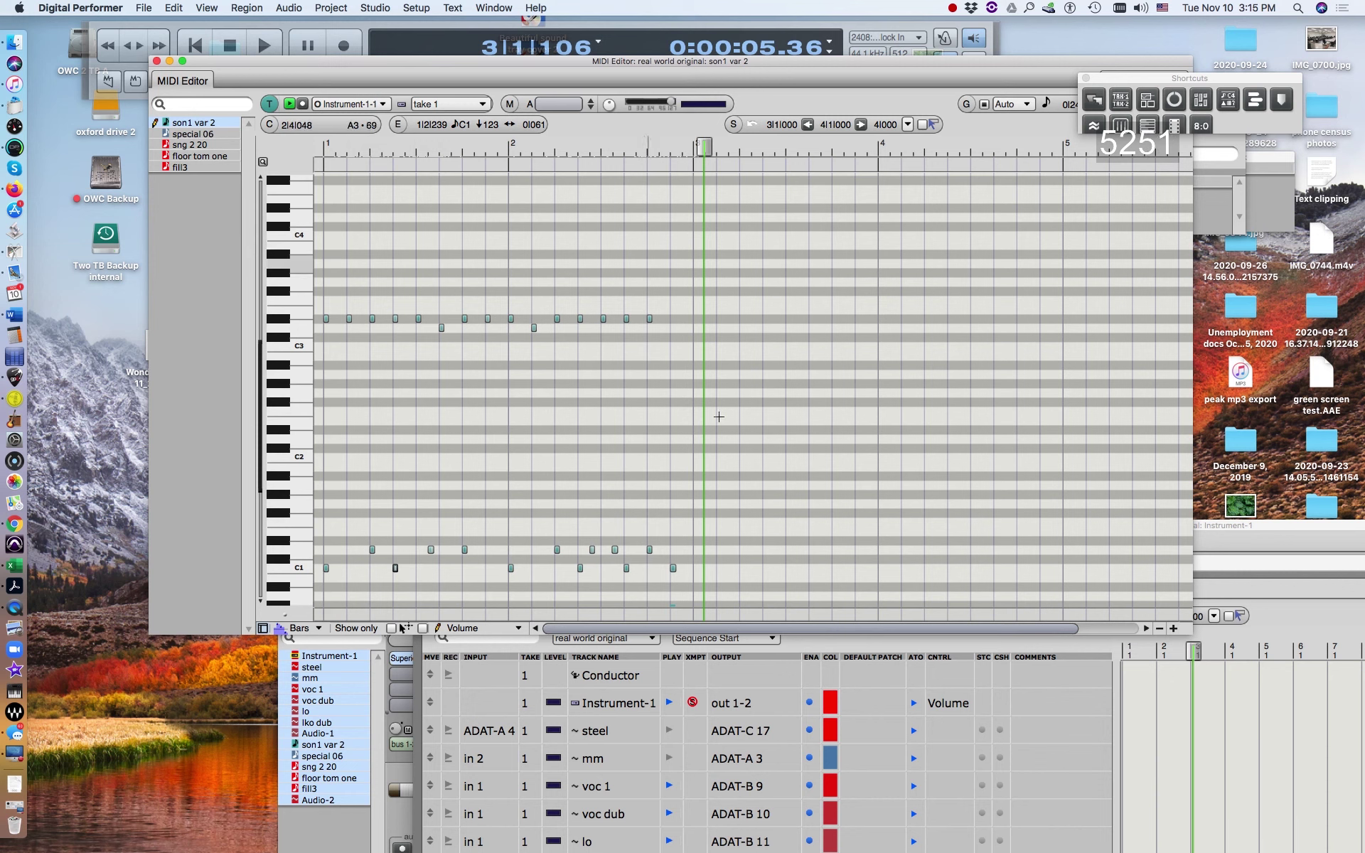
Audition the last Eb3 note in bar 2 and replay the groove from the start
left_click(649, 319)
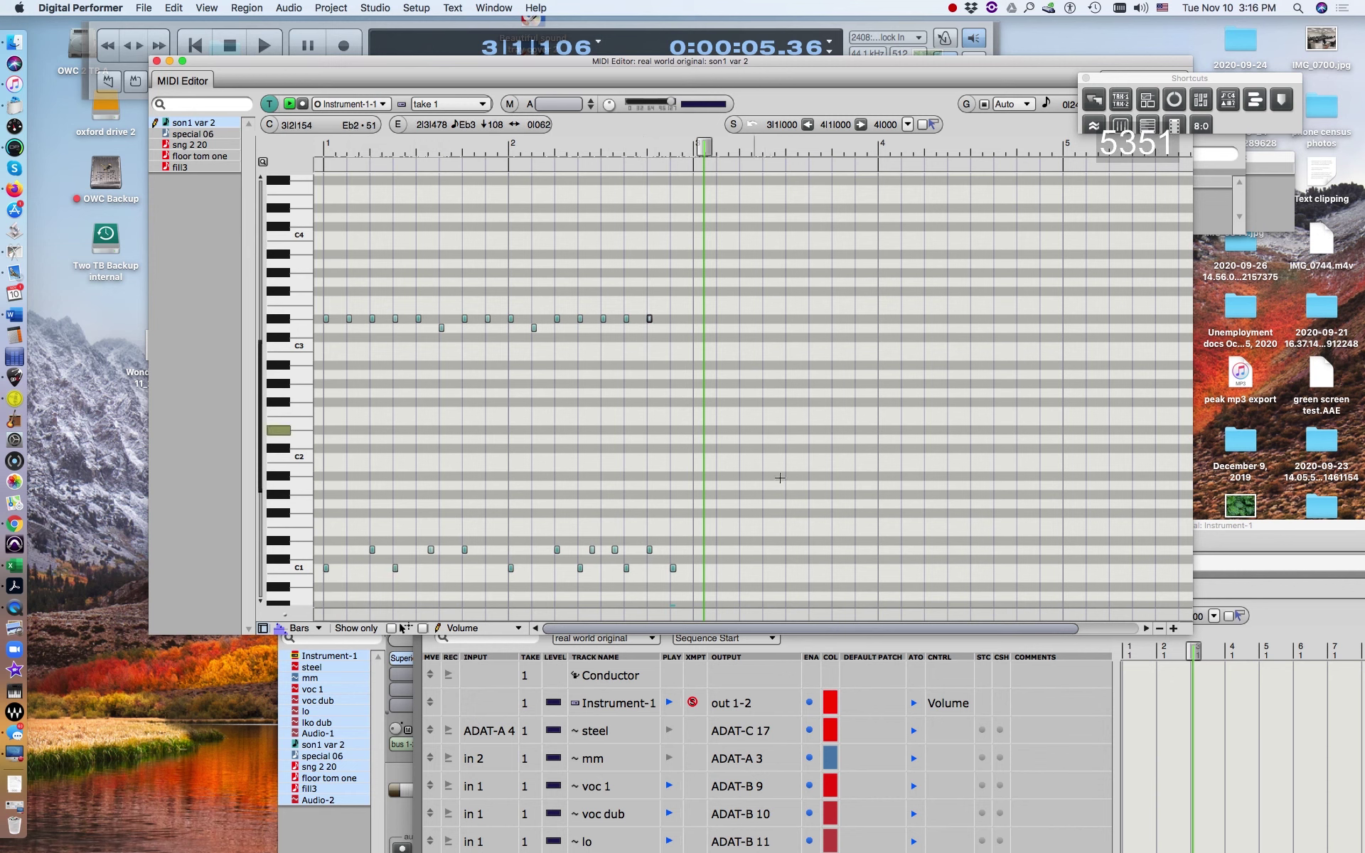
key("1")
key("space")
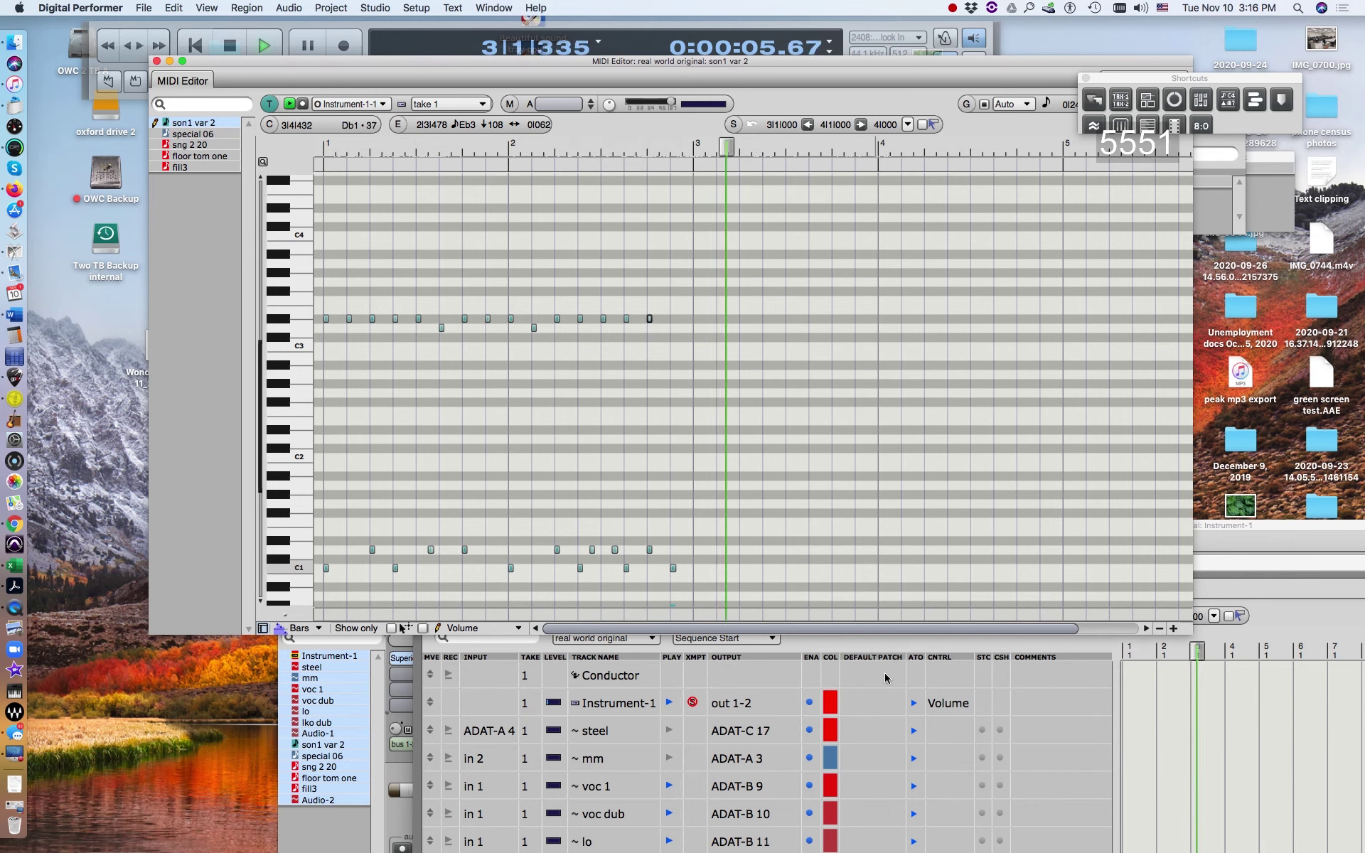
Try deleting the stray D0 note at the end of bar 2, and undo the deletion
left_click_drag(258, 417, 261, 445)
left_click_drag(259, 466, 260, 493)
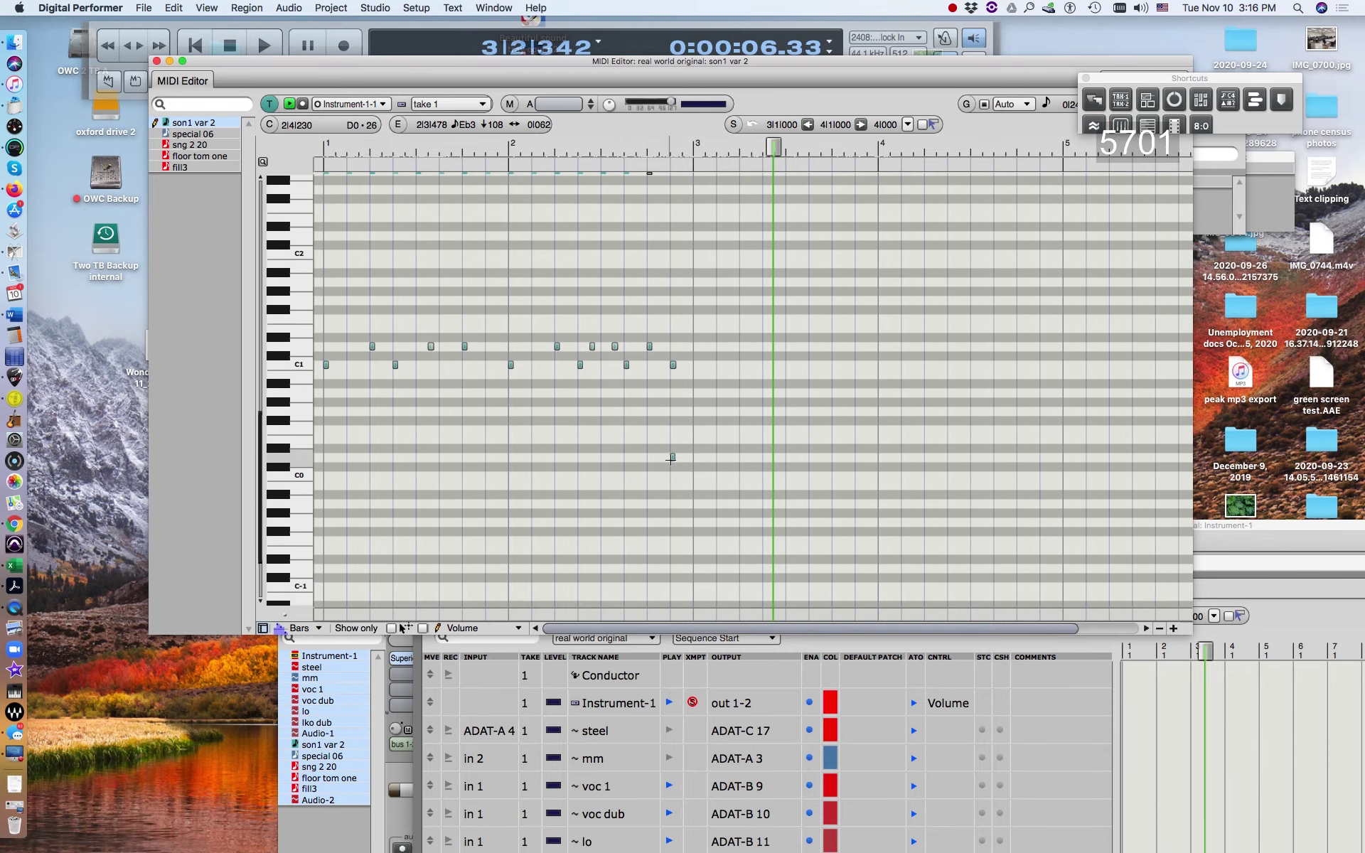
left_click(672, 457)
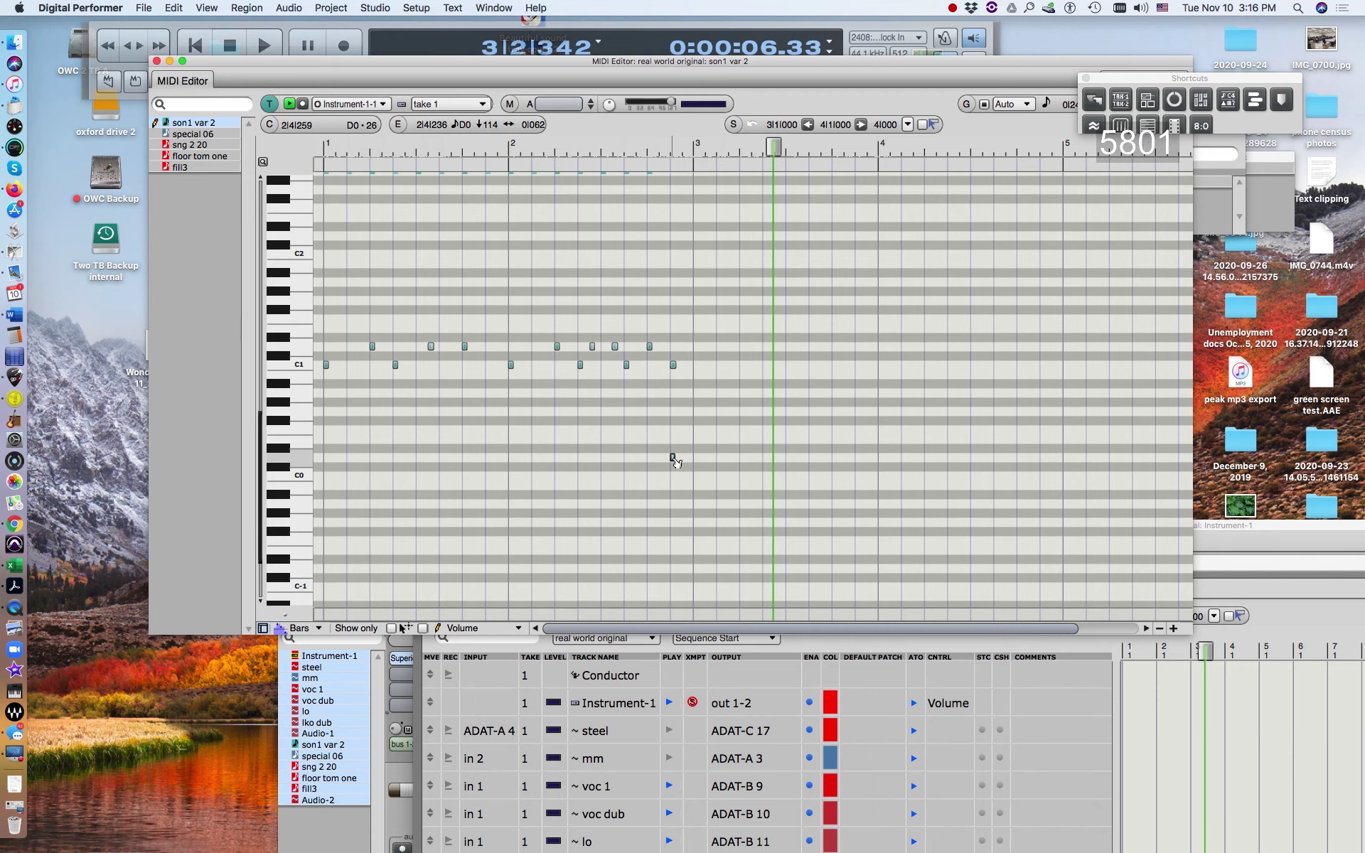
key("BackSpace")
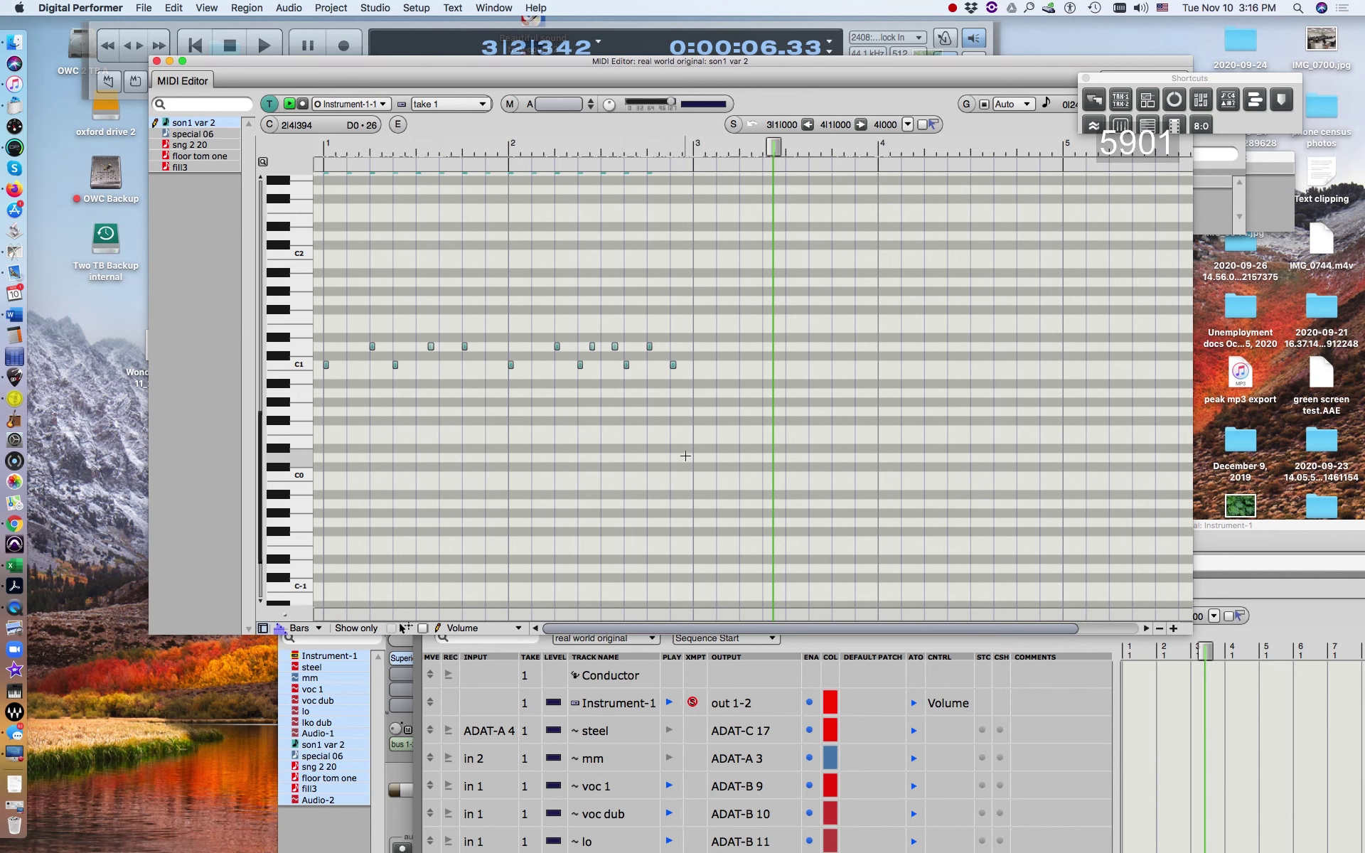
key("super+z")
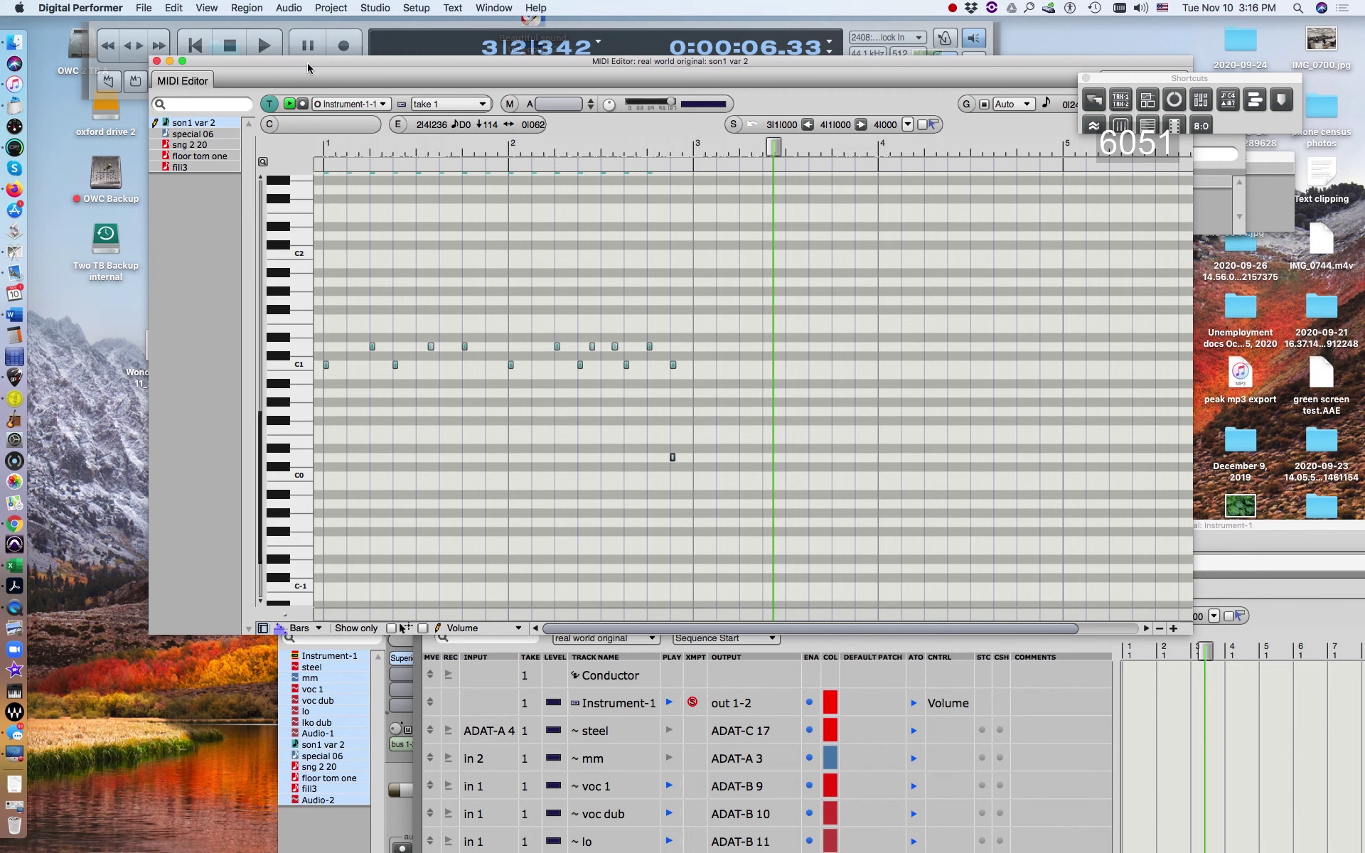
Close the MIDI Editor and move the Tracks window up so all tracks are visible
left_click(156, 61)
left_click(864, 563)
left_click_drag(865, 563, 507, 108)
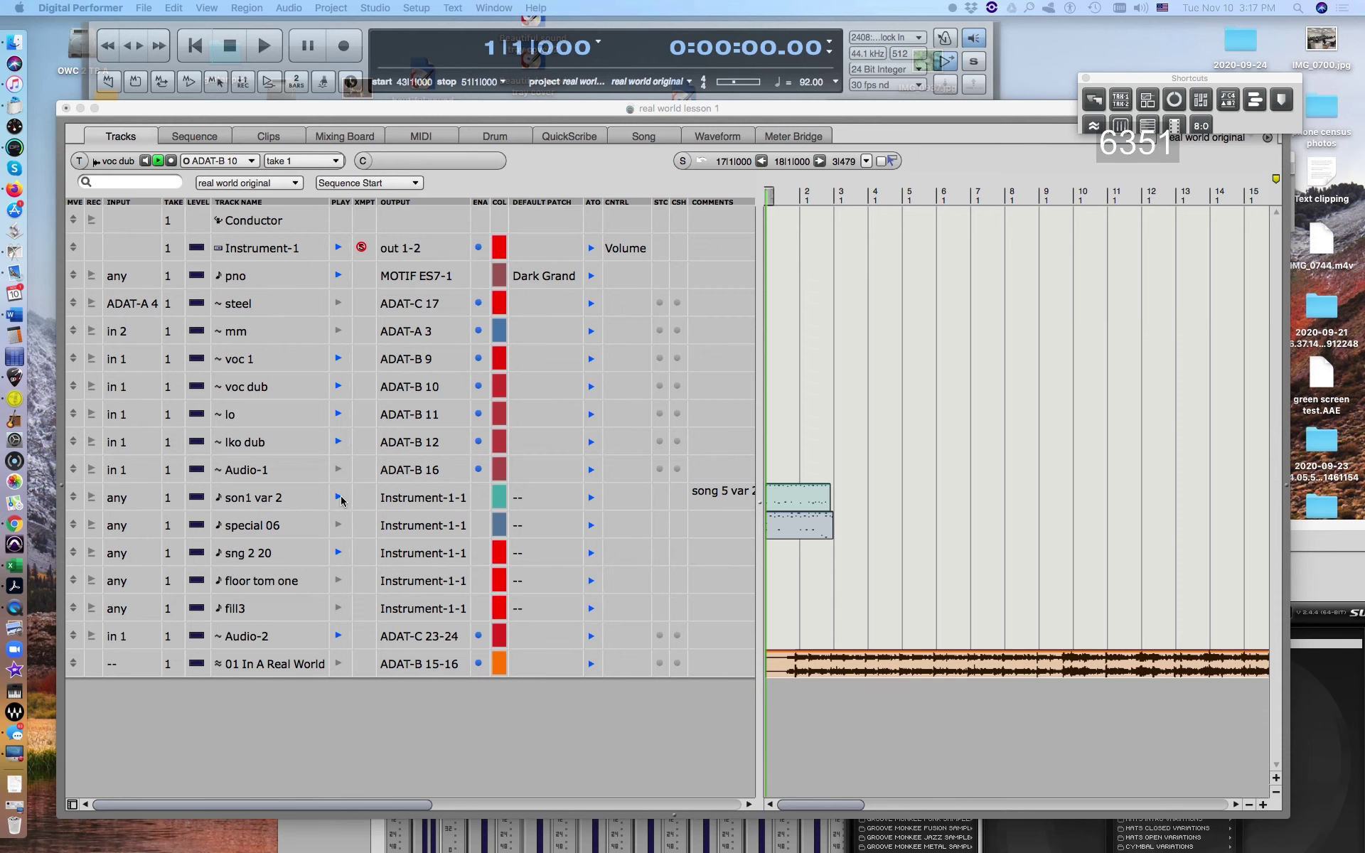
Disable playback for son1 var 2, enable the 01 In A Real World reference recording, and listen to it from the start
left_click(340, 496)
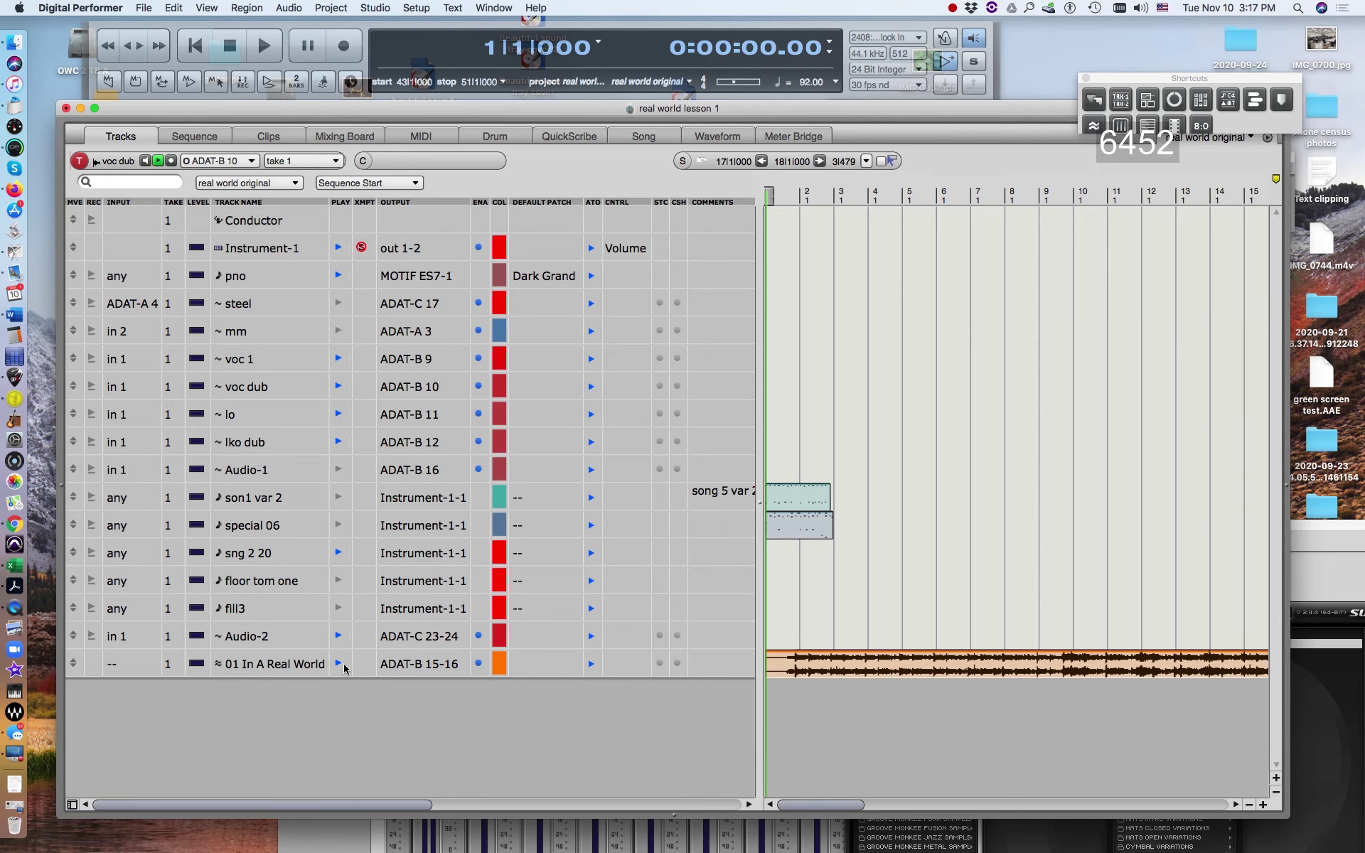
key("space")
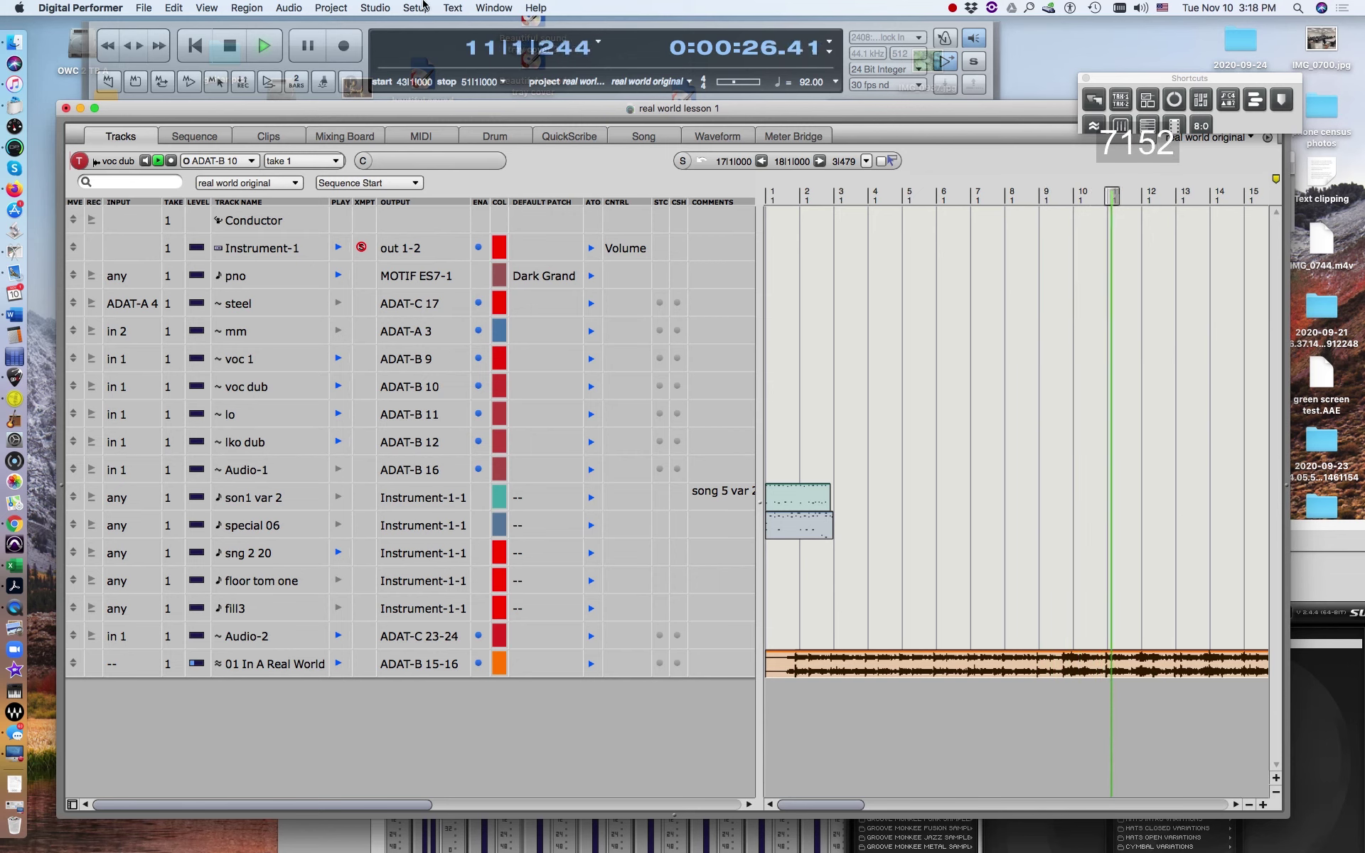
left_click(226, 46)
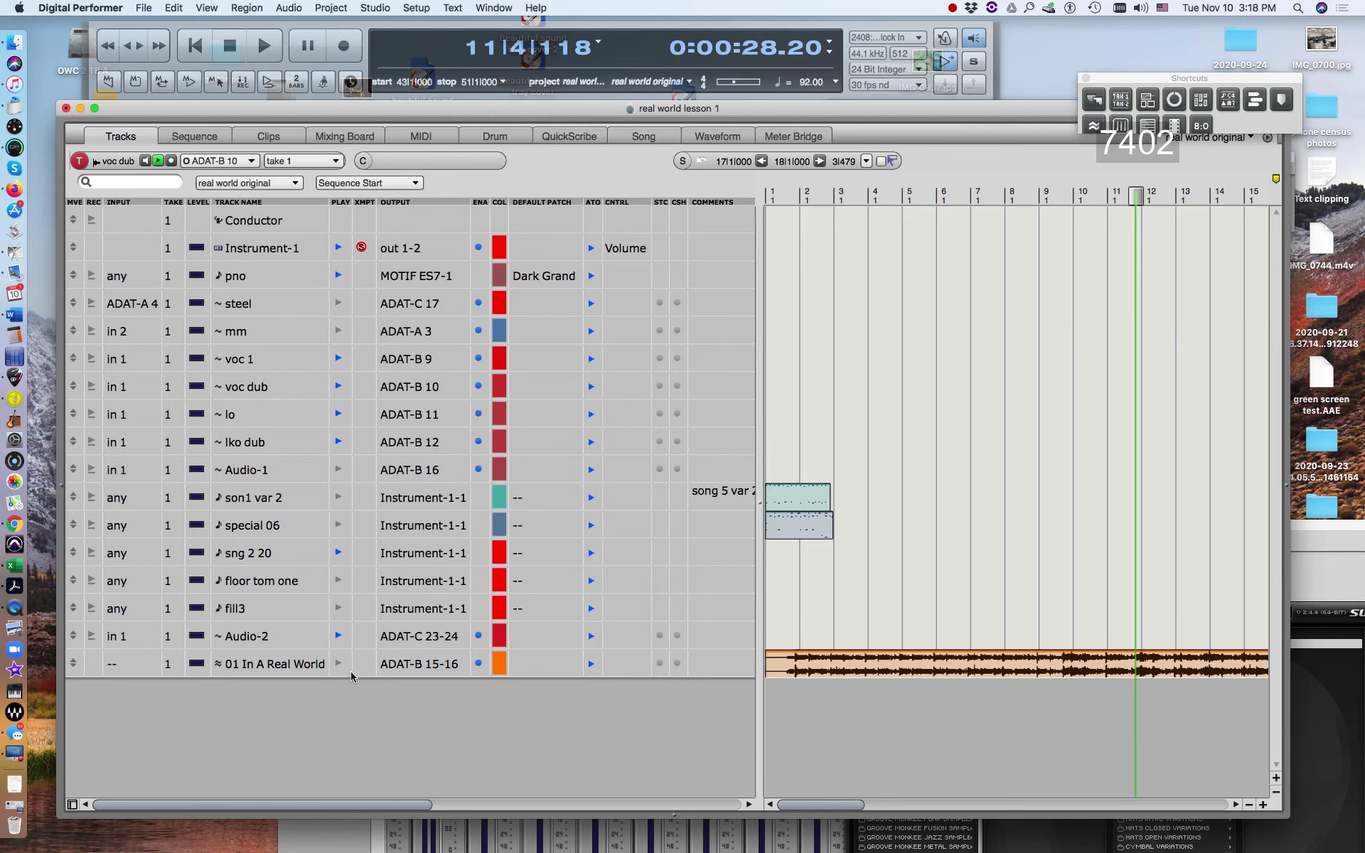
Switch playback from the reference recording to the son1 var 2 track and play its groove from the start
left_click(338, 498)
key("Return")
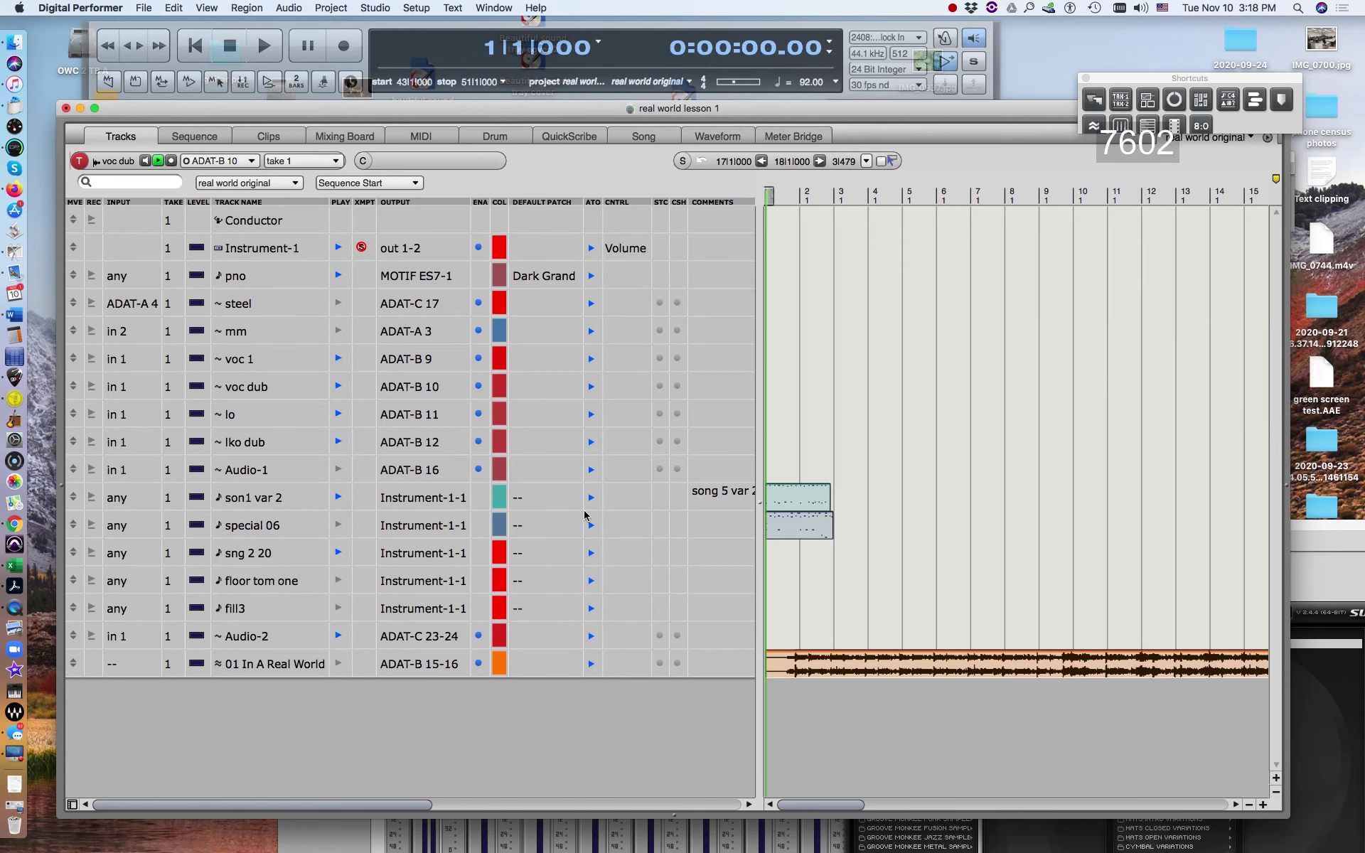
key("space")
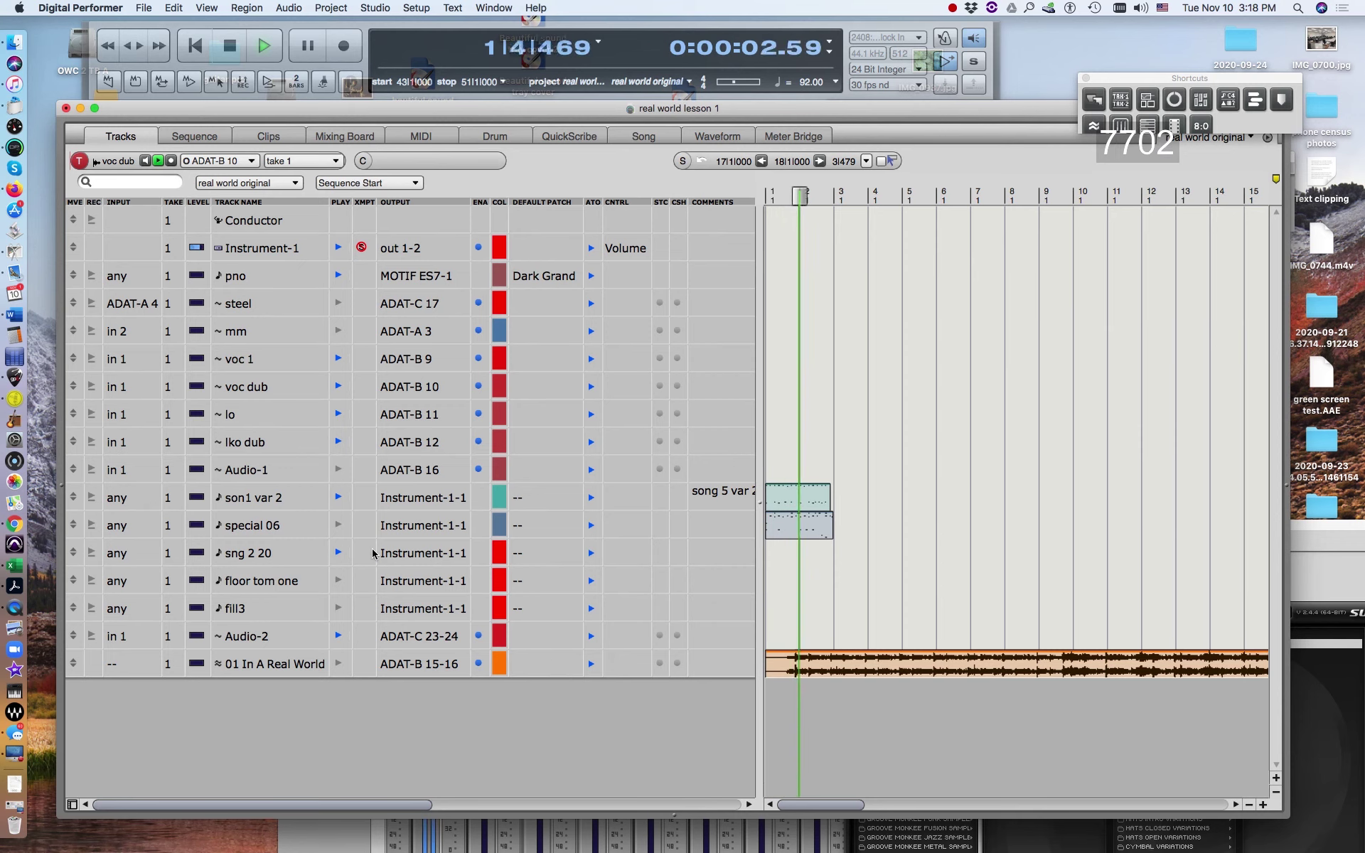
key("space")
Switch playback from son1 var 2 to the special 06 track and play that groove from the start
left_click(338, 525)
left_click(339, 498)
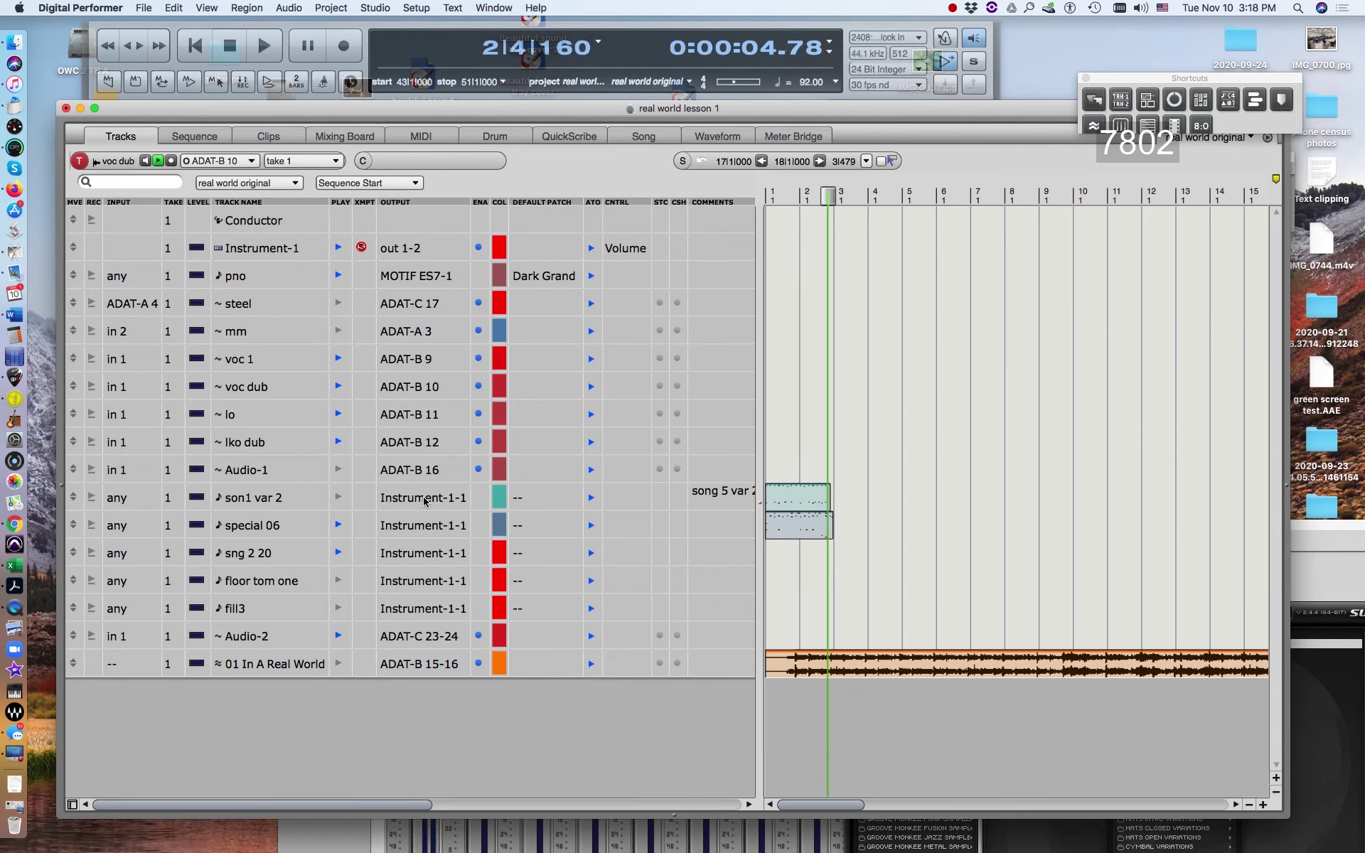
key("Return")
key("space")
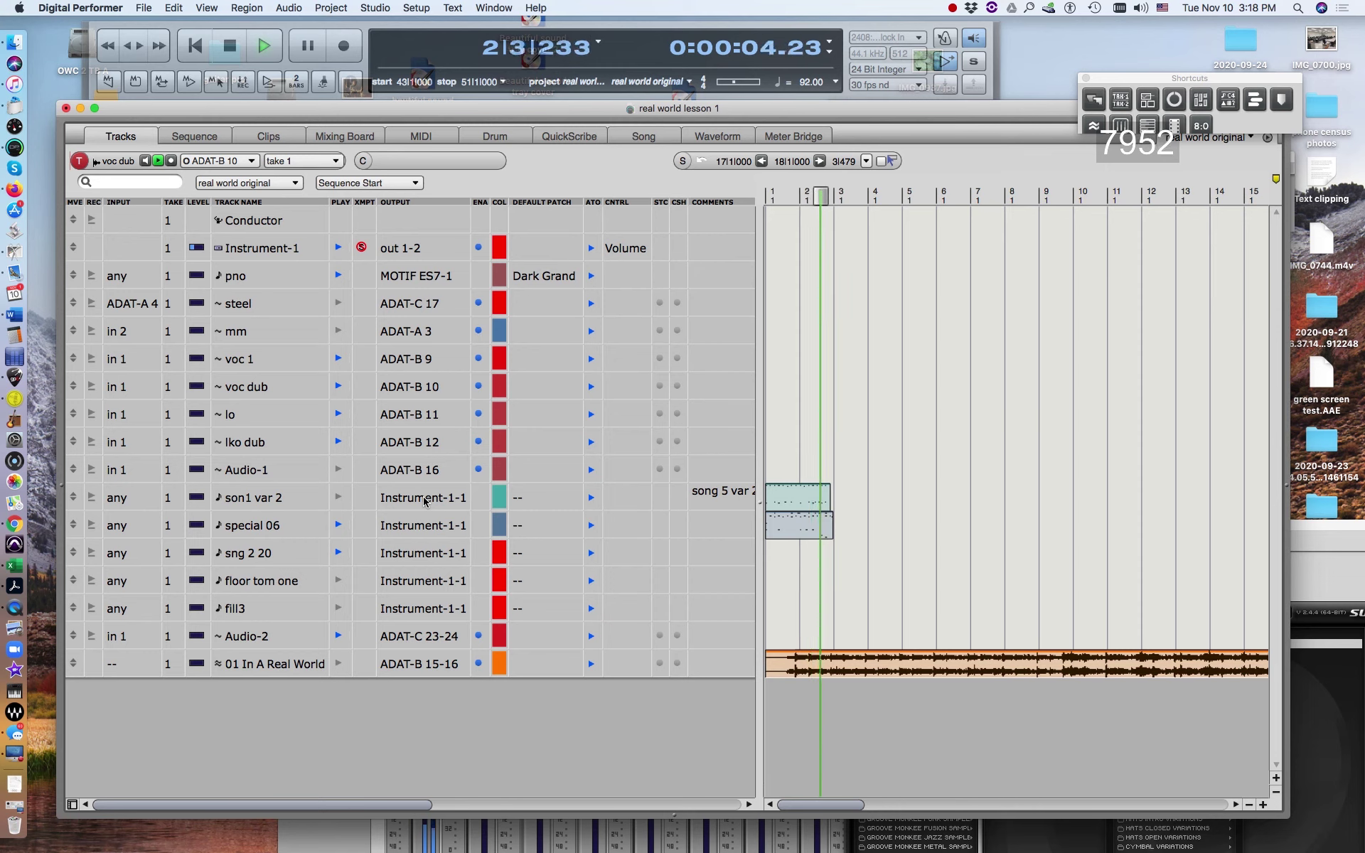
key("space")
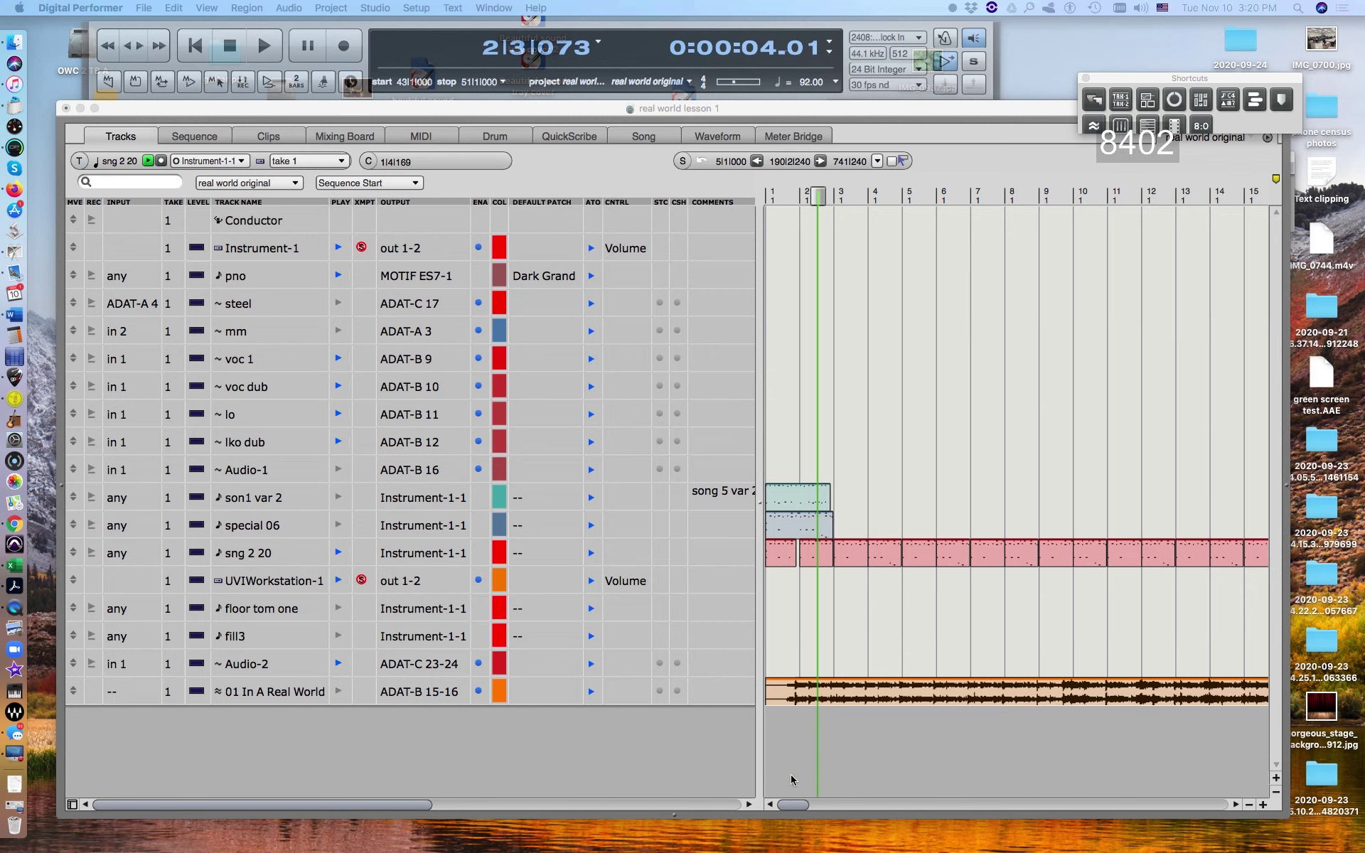
Check where the sng 2 20 drum track ends, place the playback position near its end, and return the view to bar 1
left_click_drag(794, 807, 1203, 758)
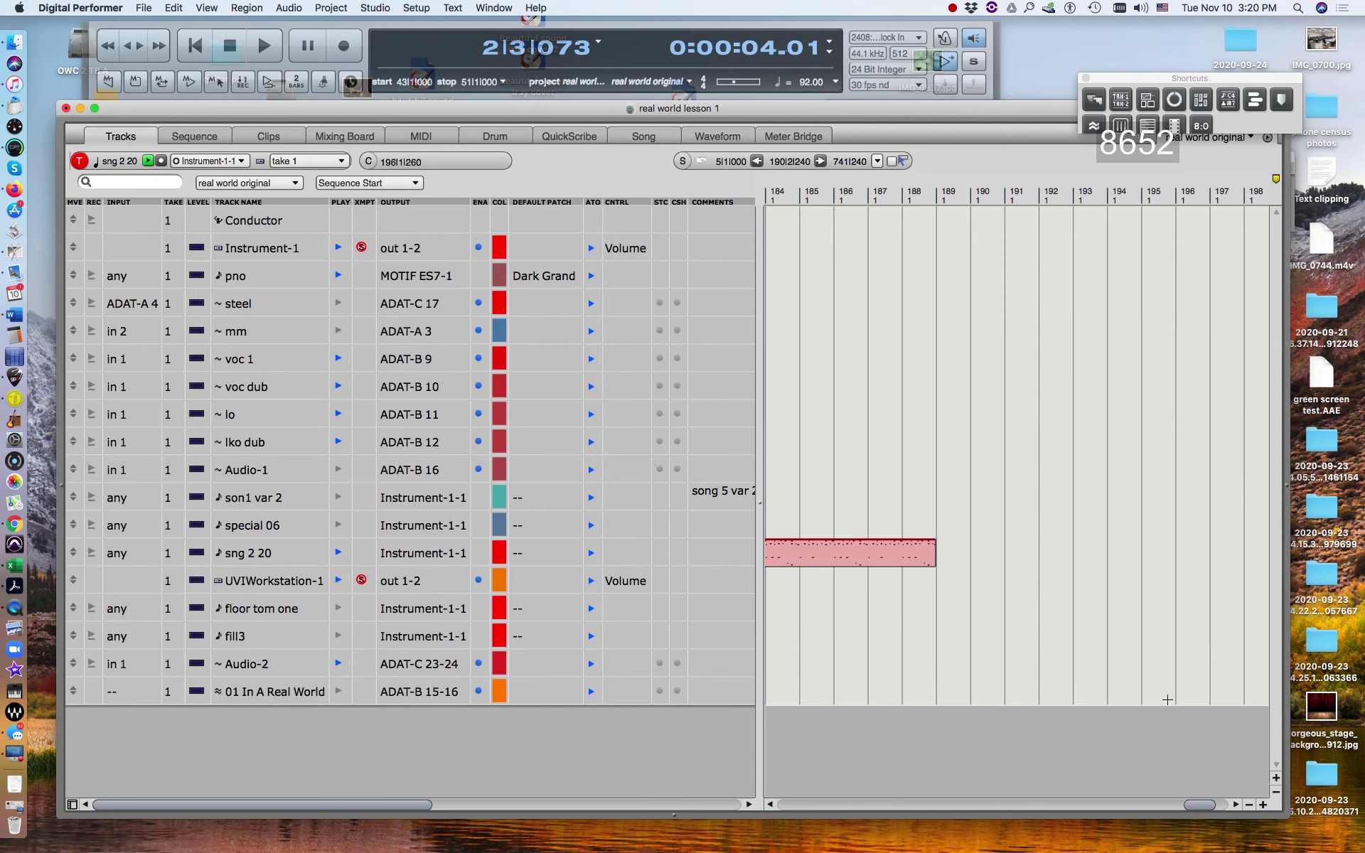
left_click(918, 194)
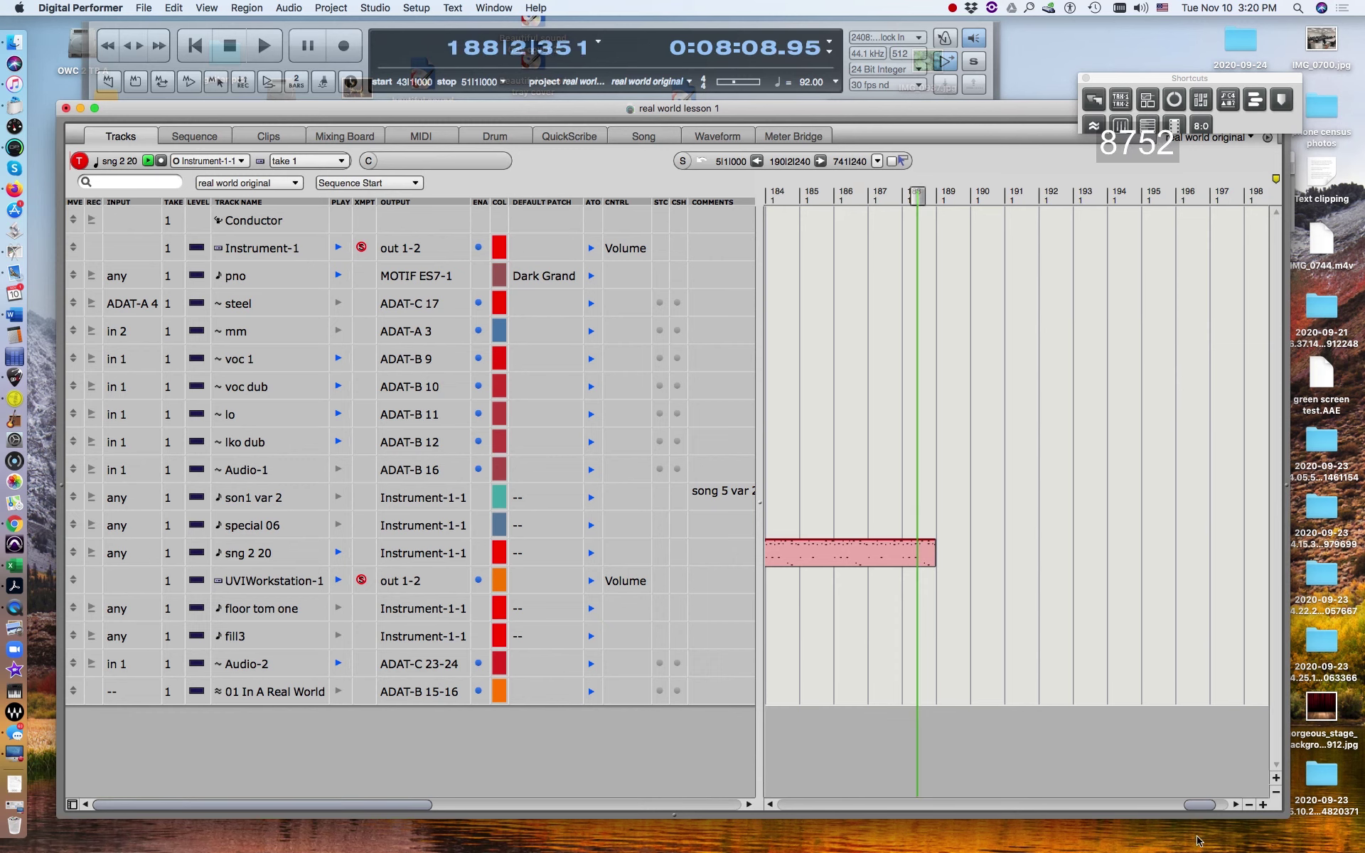
left_click_drag(1202, 807, 713, 817)
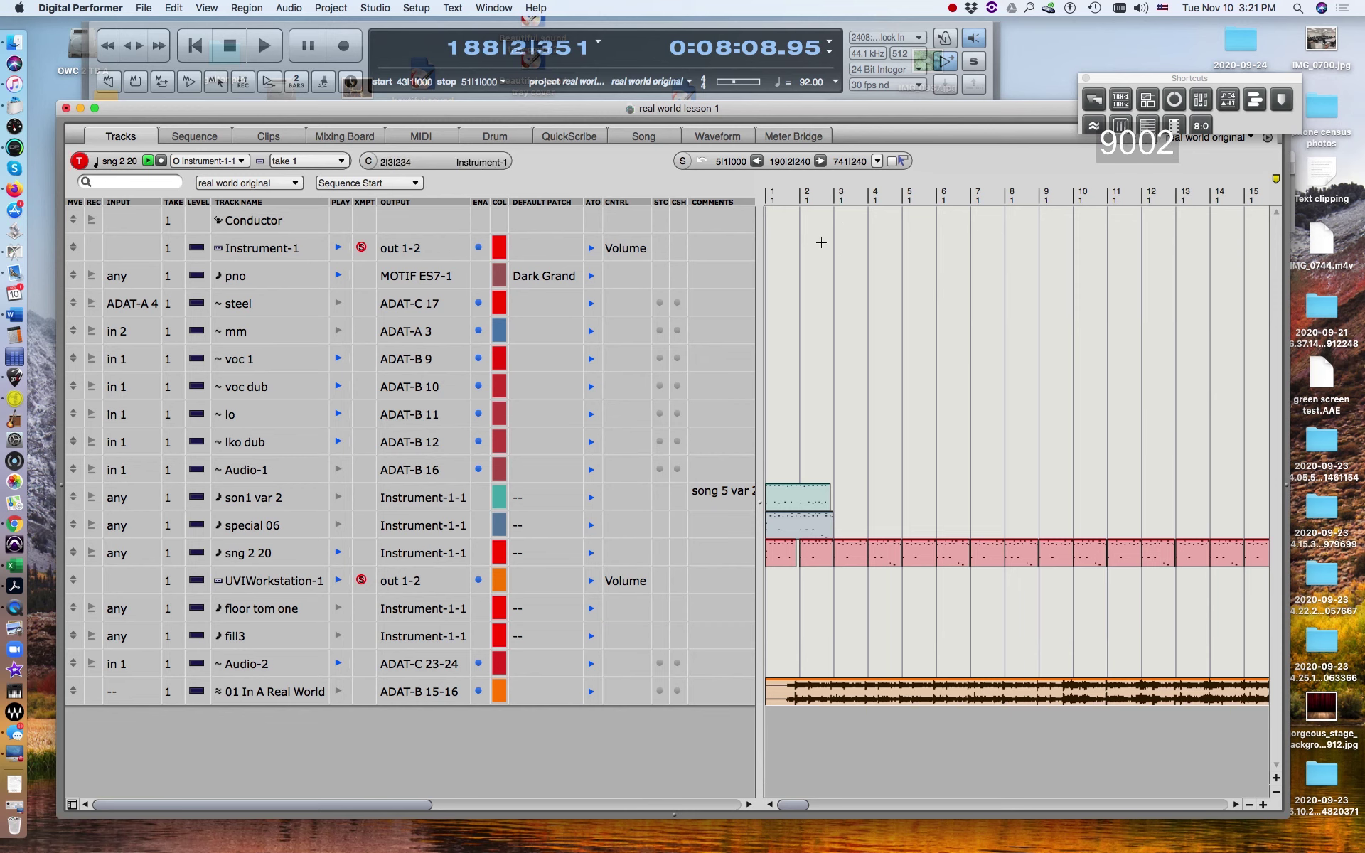
Select the two-bar groove on the son1 var 2 track, from 1|1|000 to 3|1|000
left_click(863, 506)
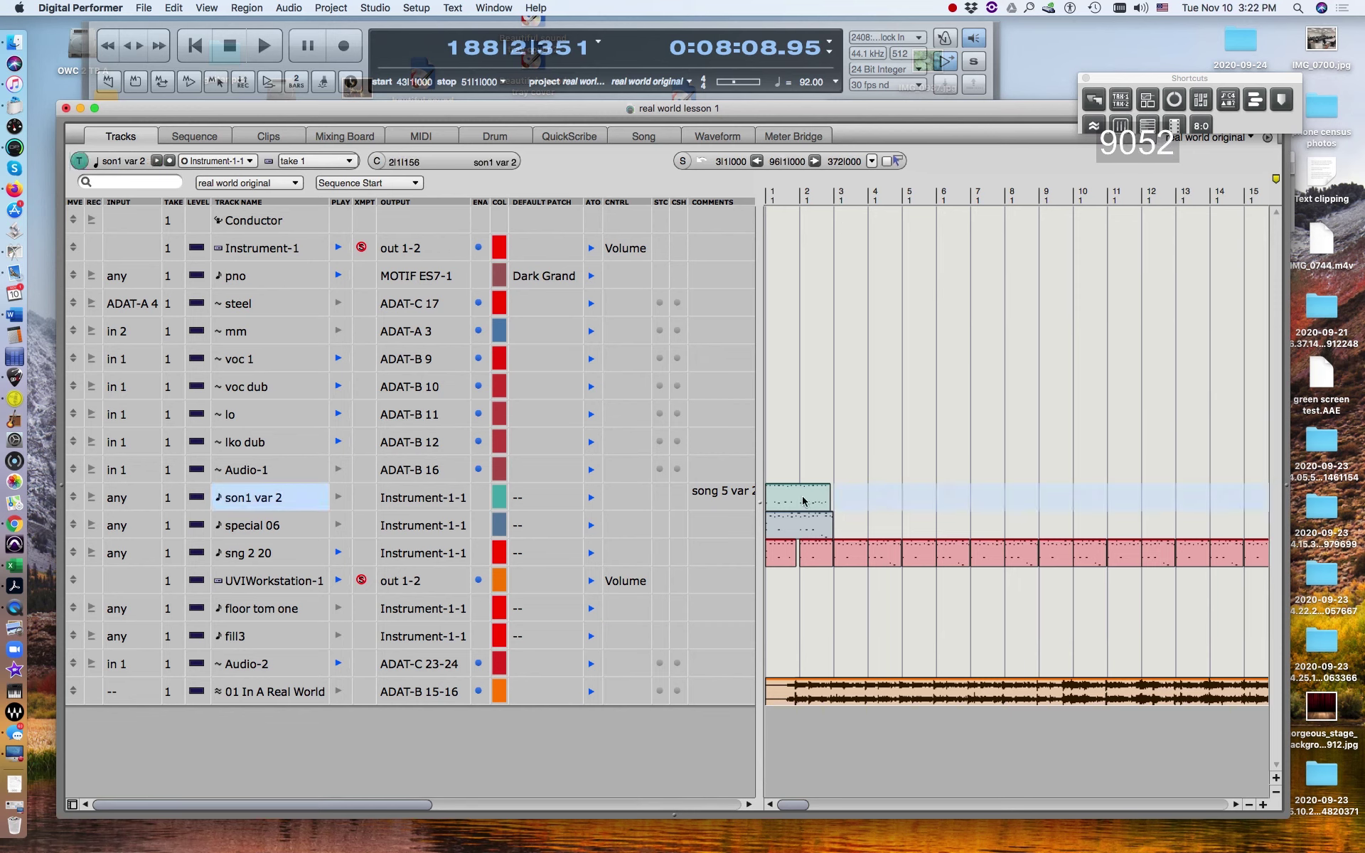
left_click_drag(833, 199, 736, 198)
left_click(276, 499)
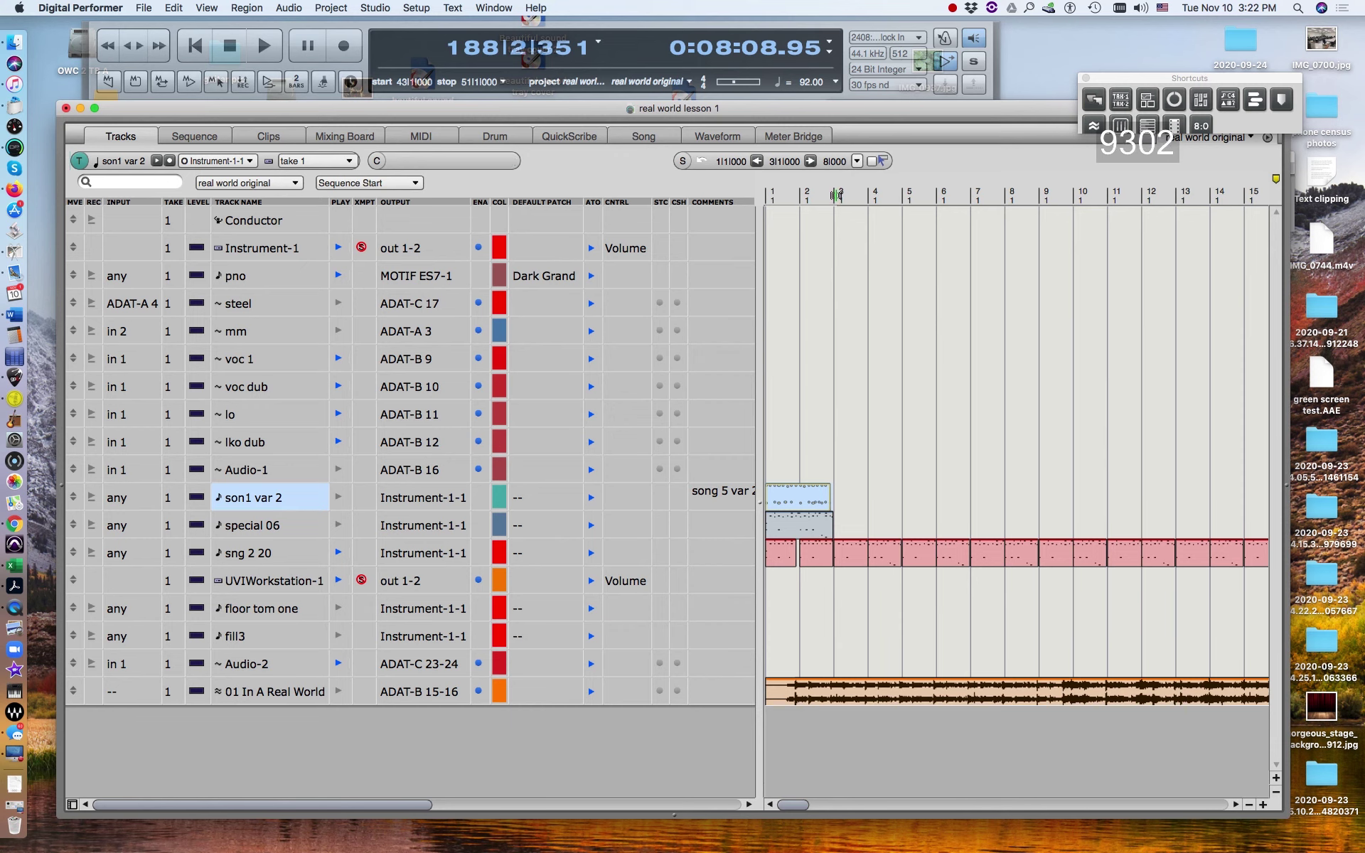
Limit the selection to the son1 var 2 track and set its range from 3|1|000 to 88|1|000
left_click_drag(843, 198, 1212, 186)
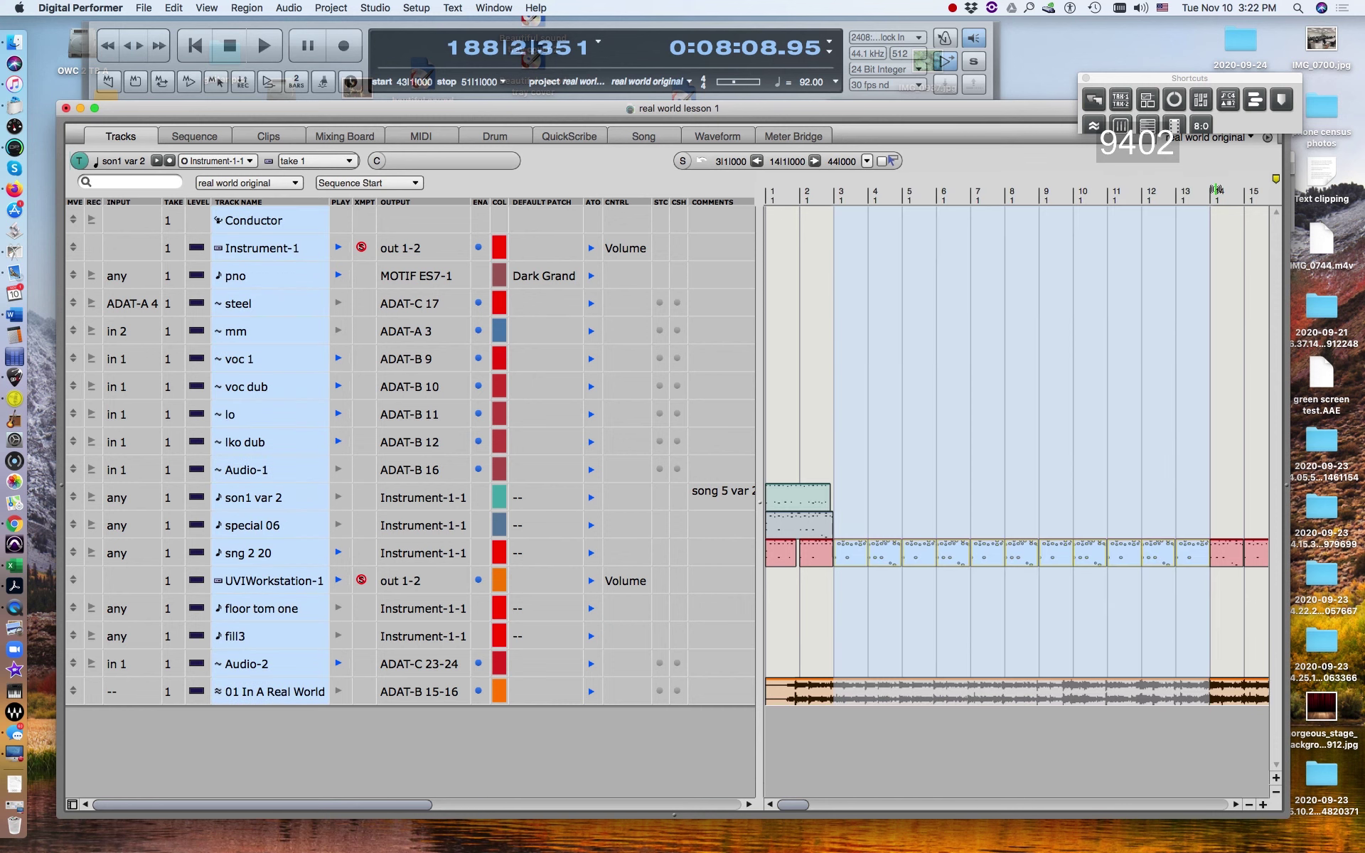
left_click(246, 500)
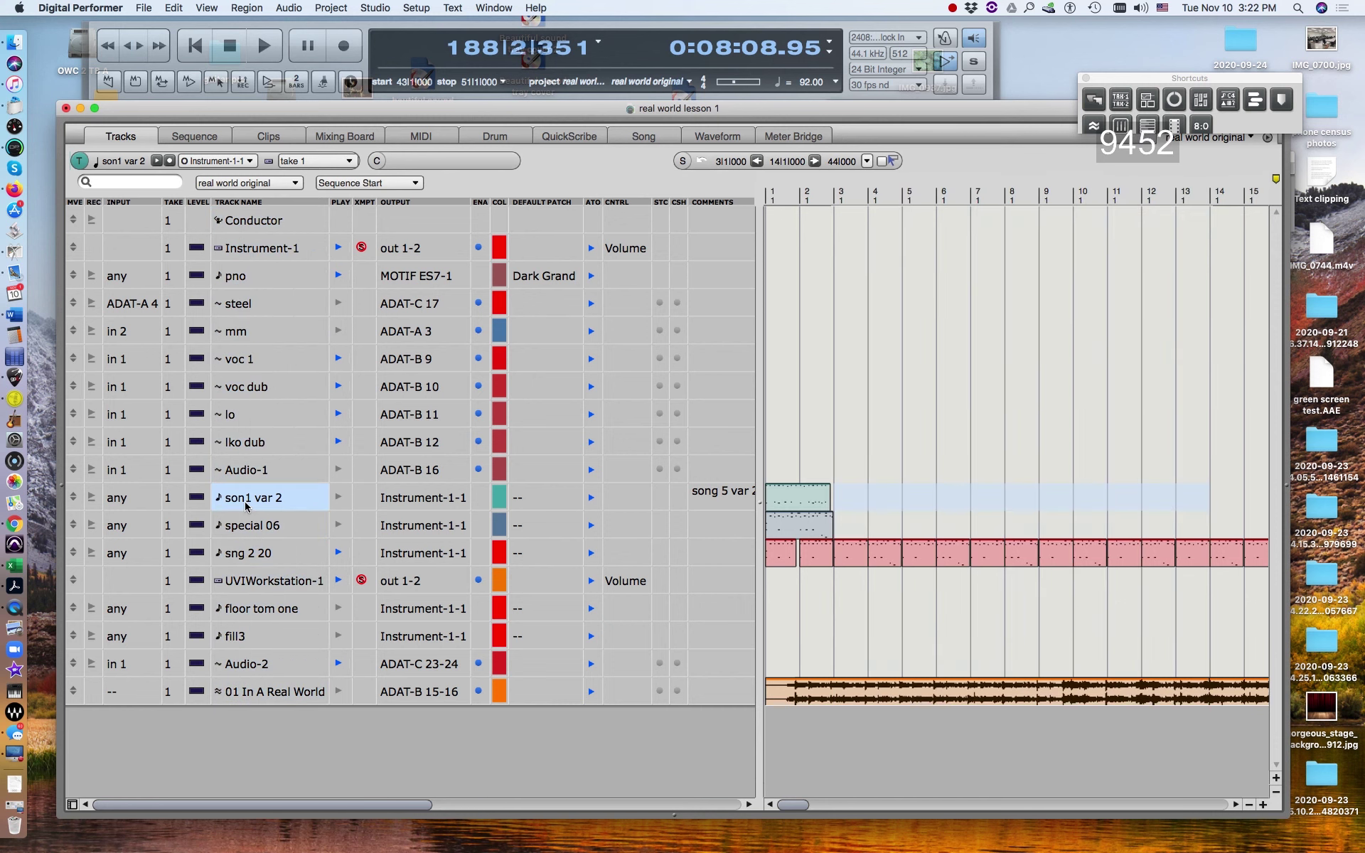
left_click(782, 161)
type("54")
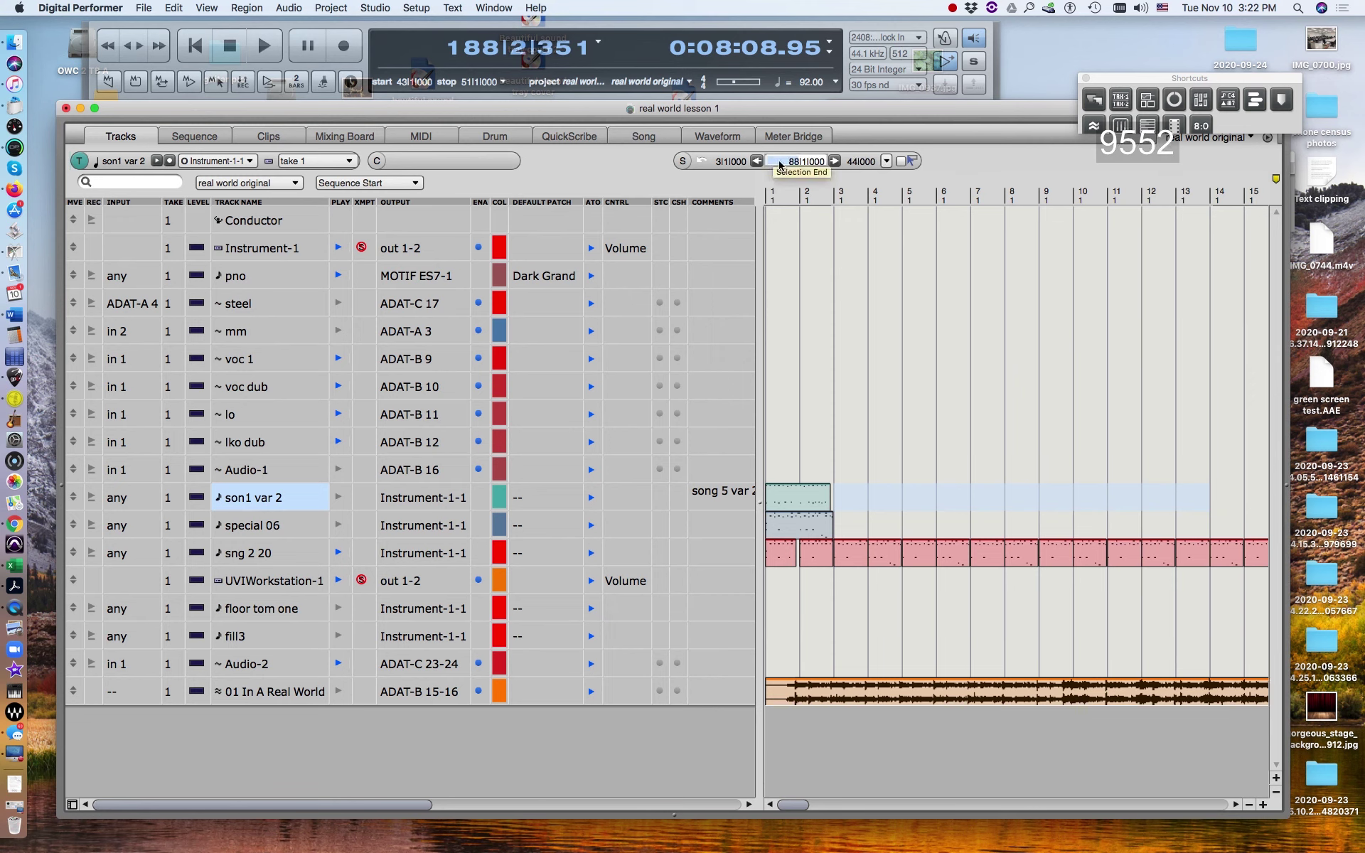
key("Return")
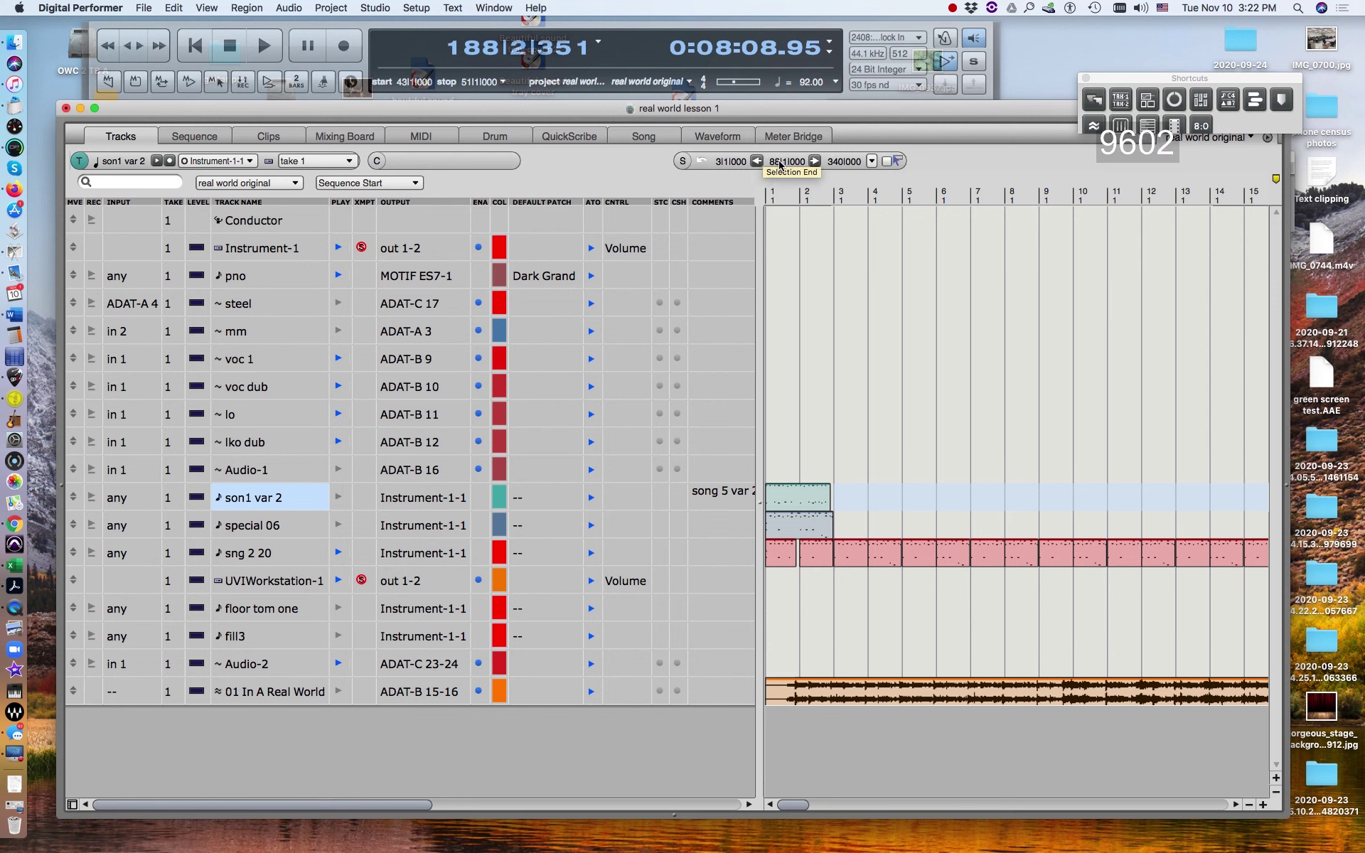
Fill the selected son1 var 2 range with Paste Repeat, and erase the pasted repeats
left_click(174, 9)
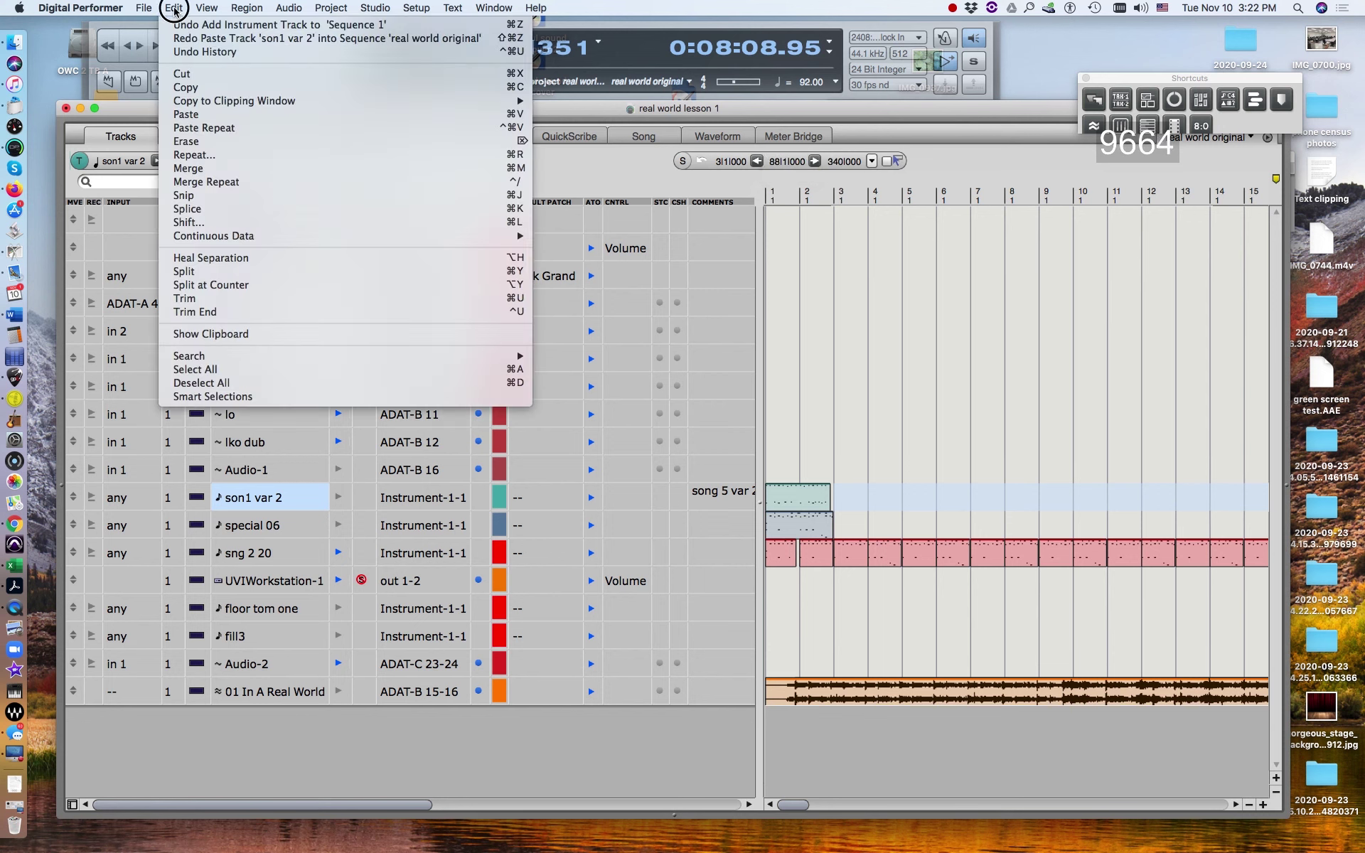
left_click(232, 128)
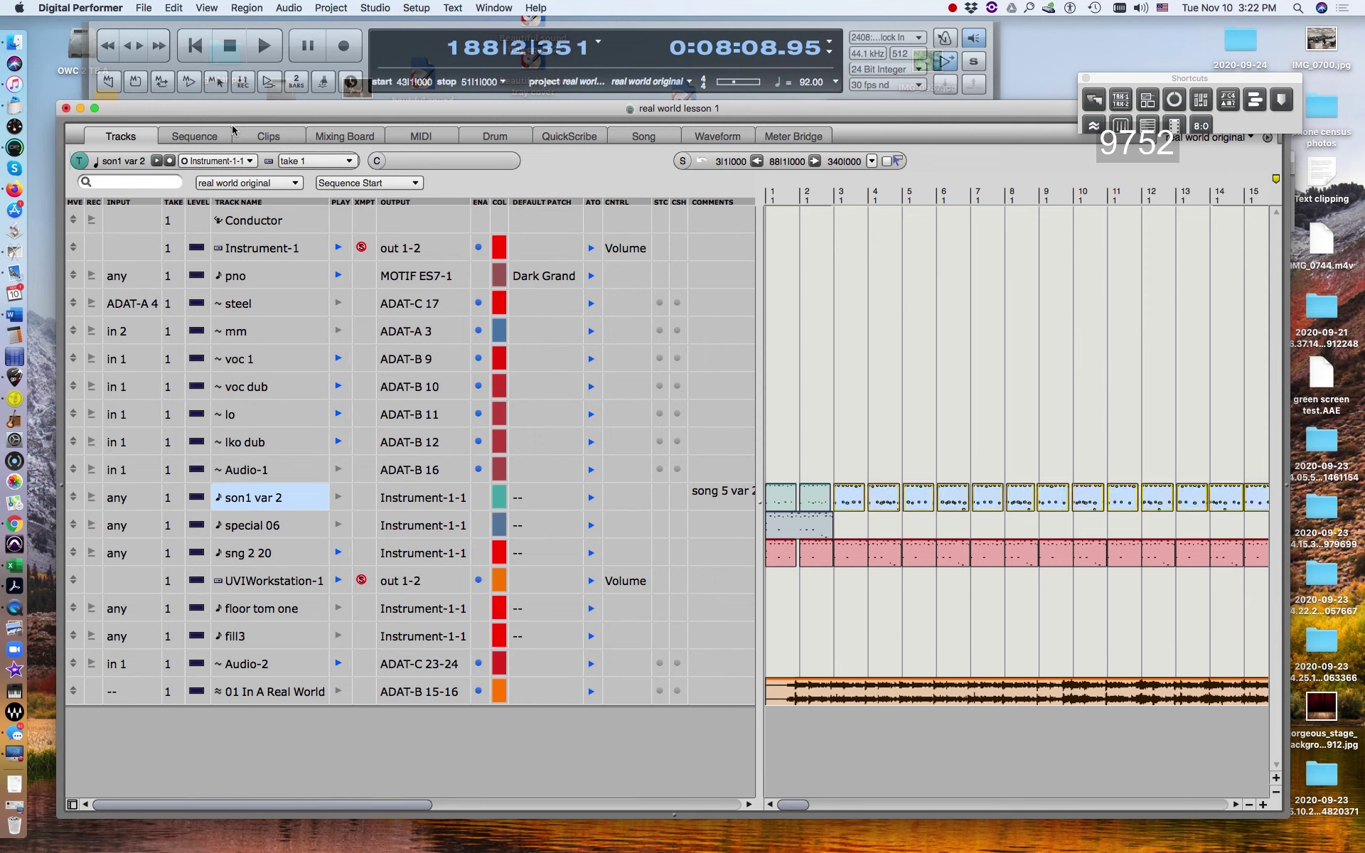
left_click_drag(792, 804, 678, 818)
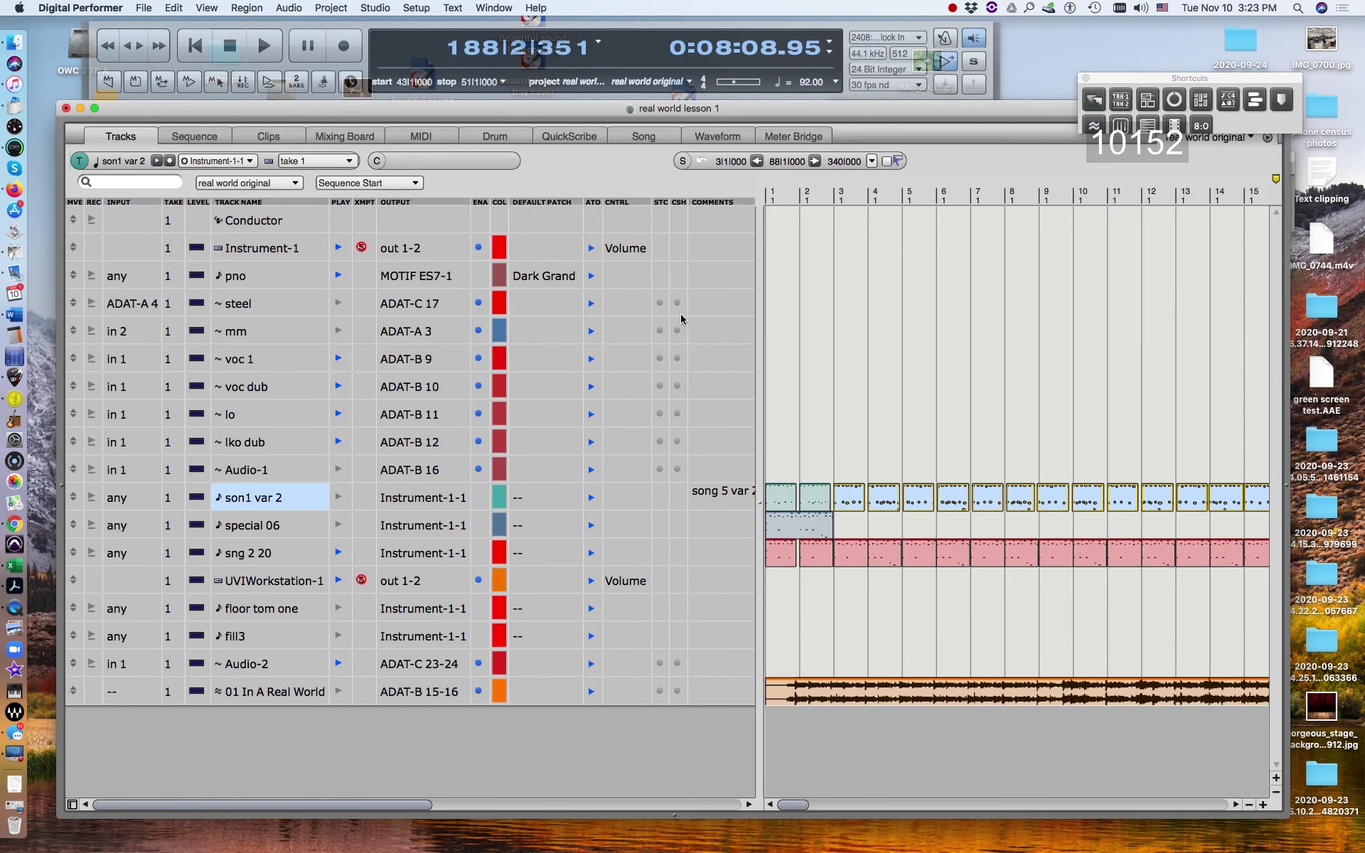
key("Delete")
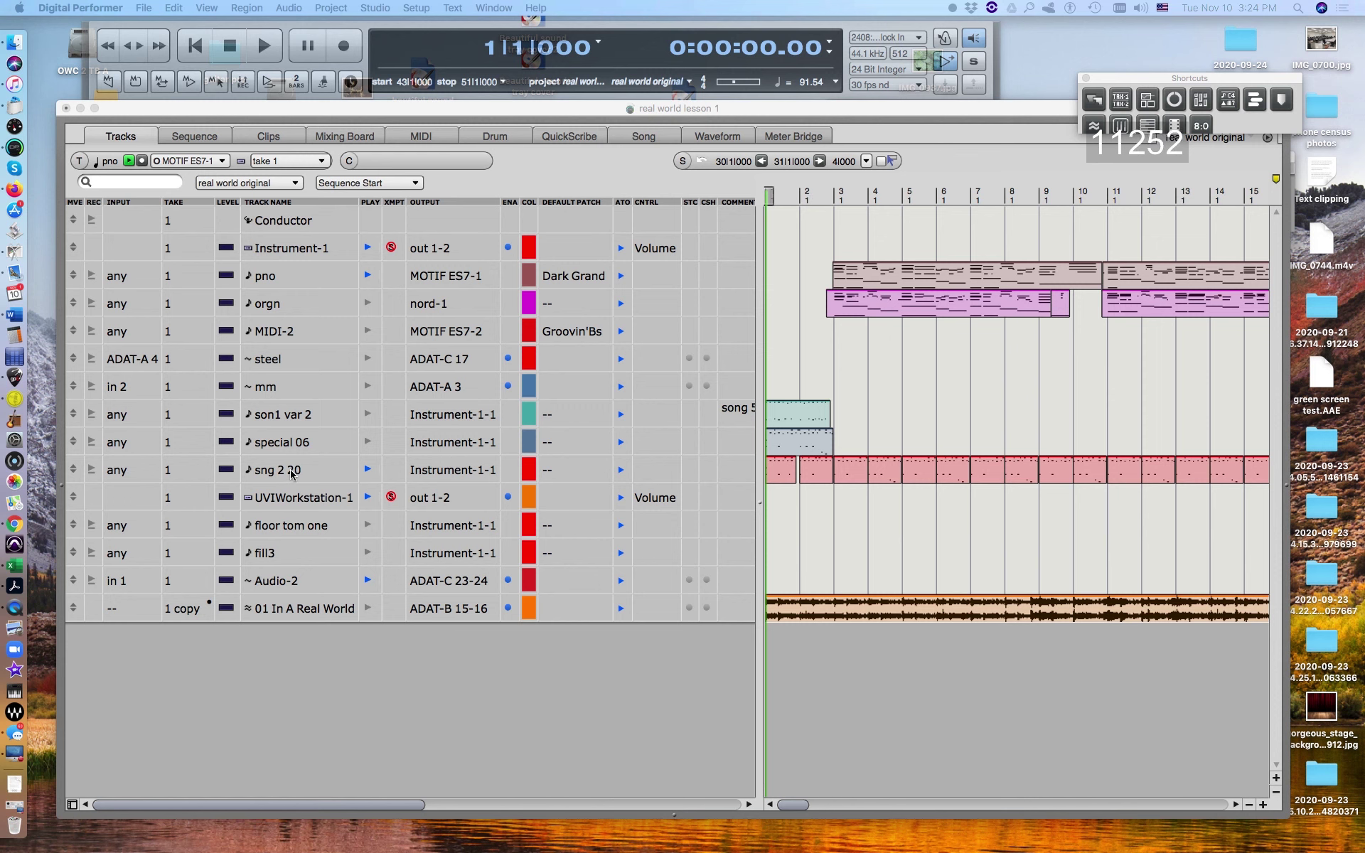
Inspect the output assignment options of the sng 2 20 track, leave them as they are, and play the sequence
left_click(469, 475)
mouse_move(469, 475)
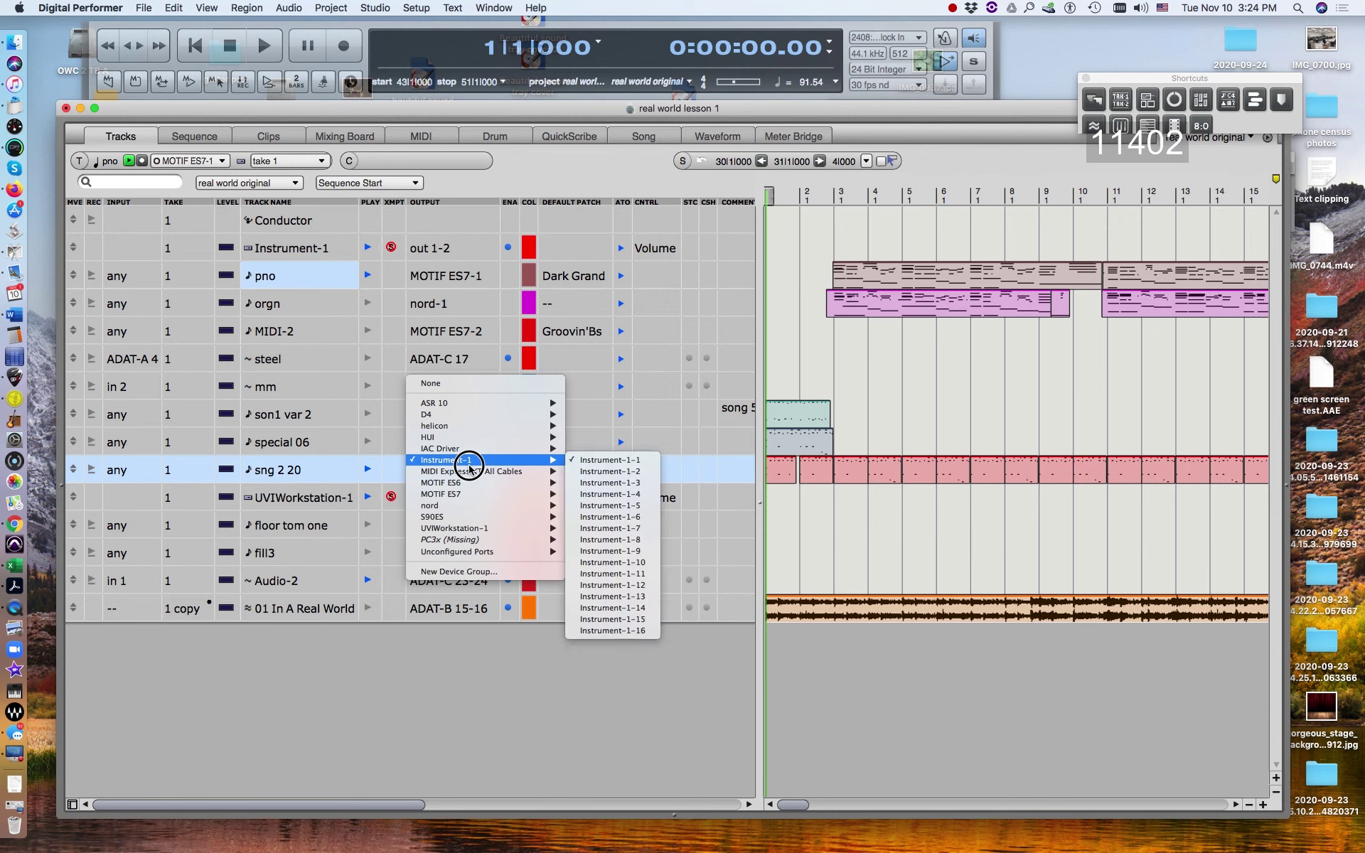
left_click(953, 419)
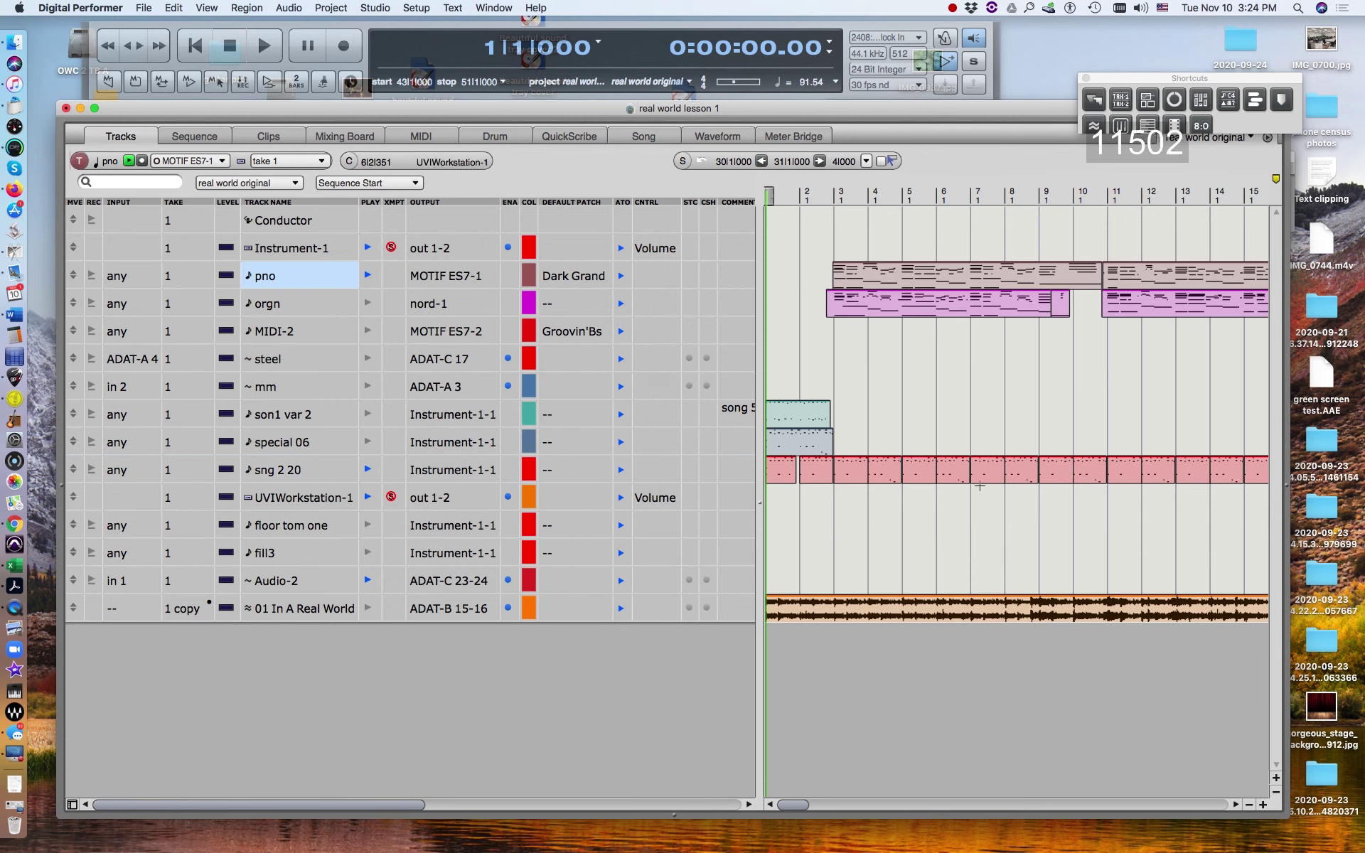
key("space")
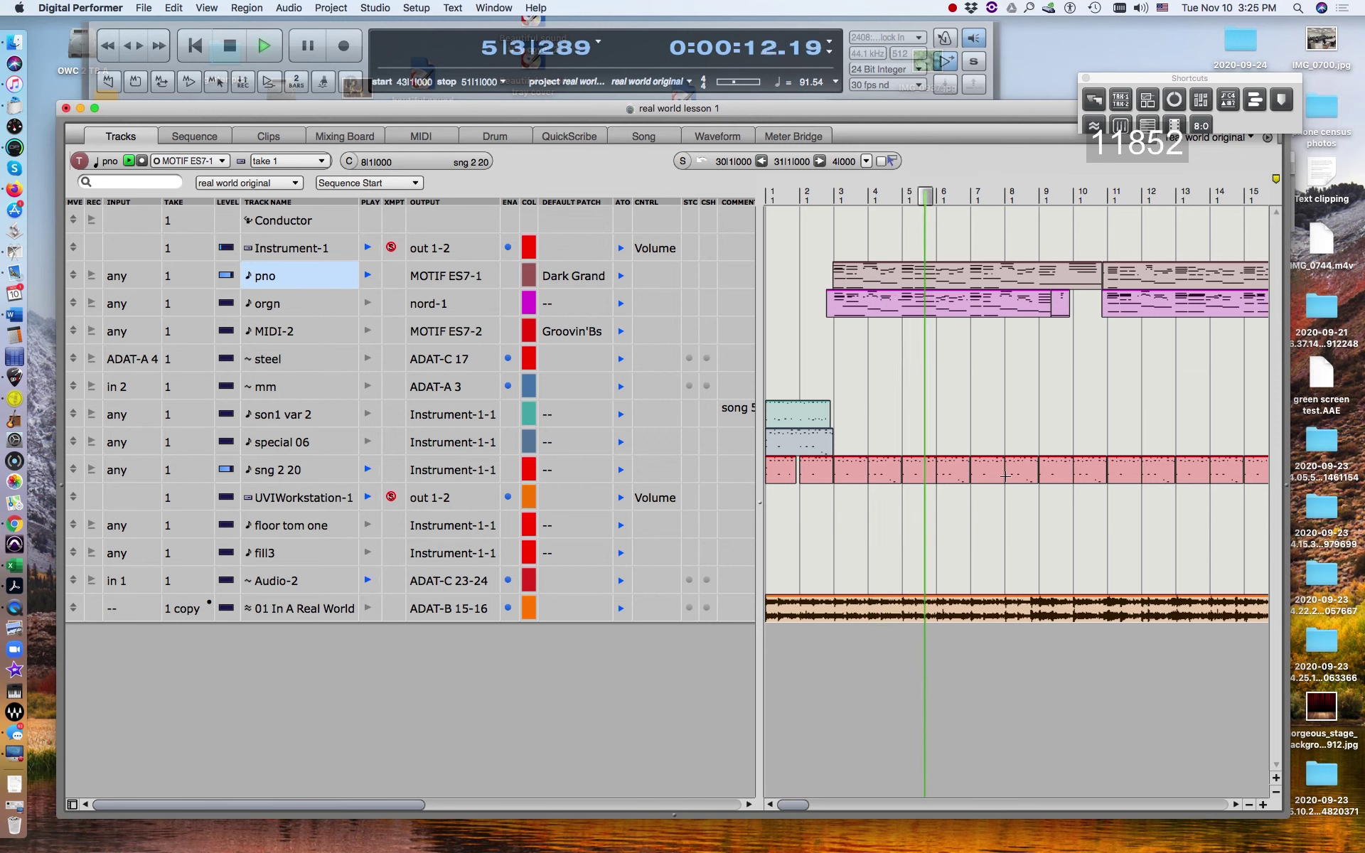
Open the pno track in the MIDI Editor and zoom out horizontally to show its notes across several bars
left_click(817, 275)
double_click(817, 273)
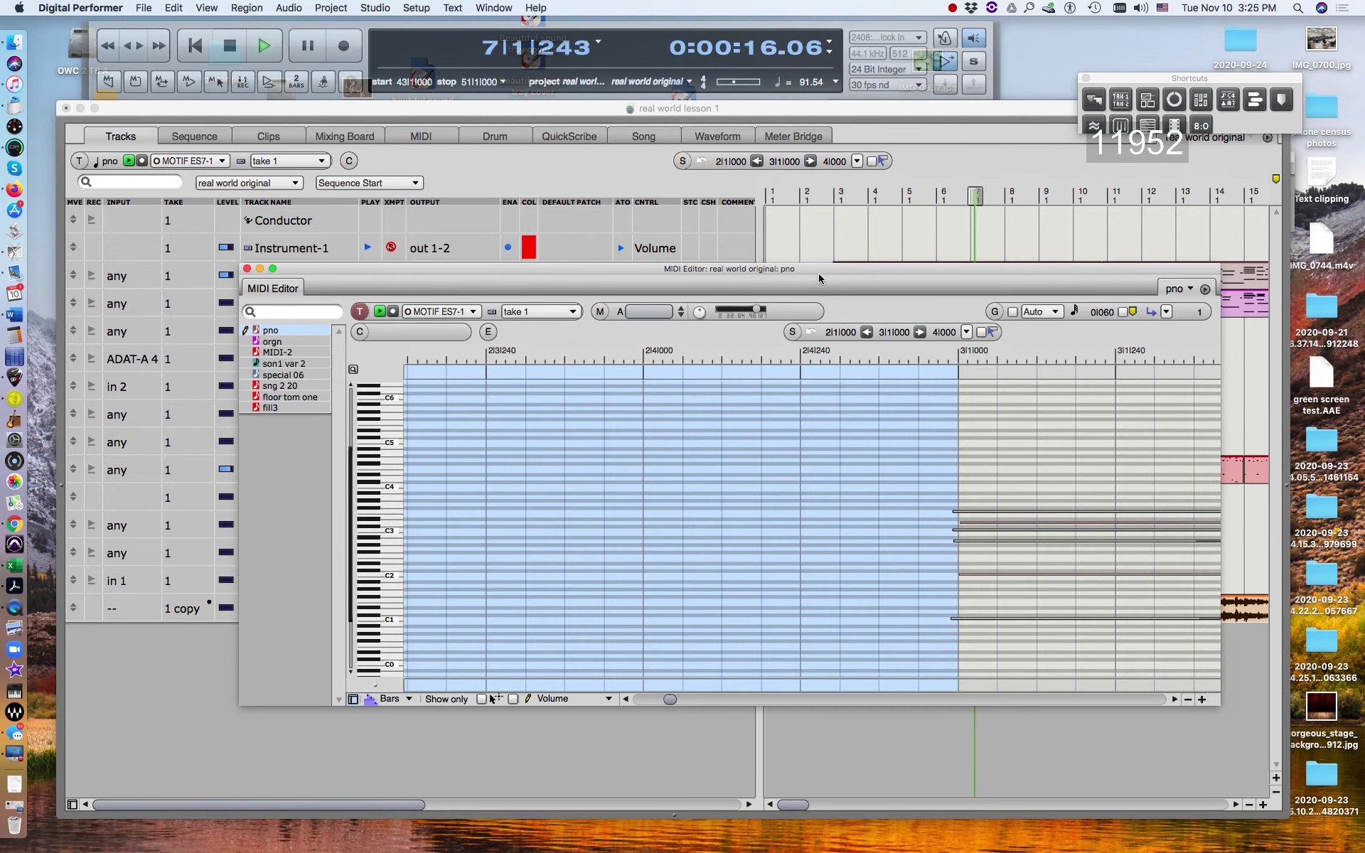
left_click(1187, 700)
left_click(1187, 700)
left_click(1187, 700)
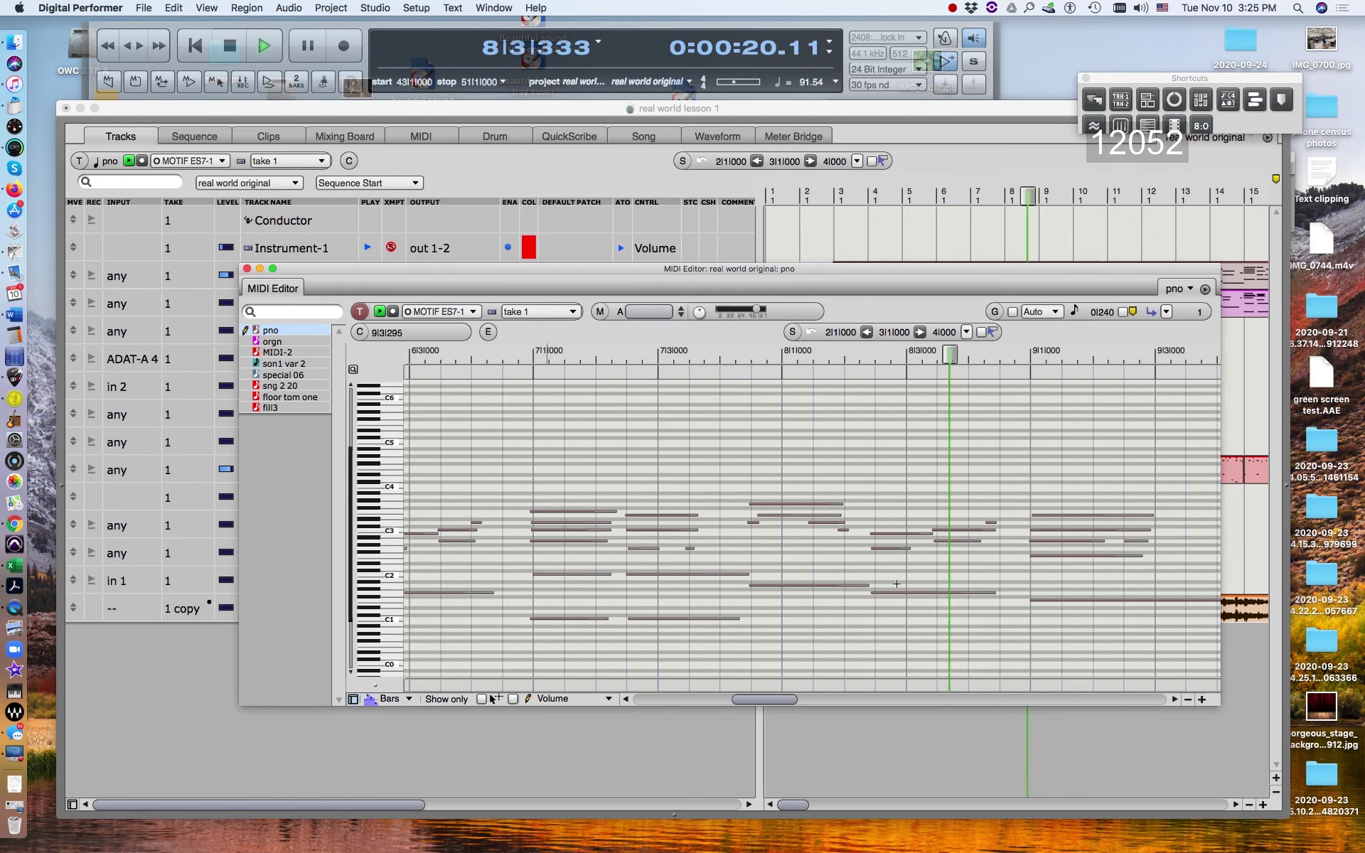
left_click(359, 369)
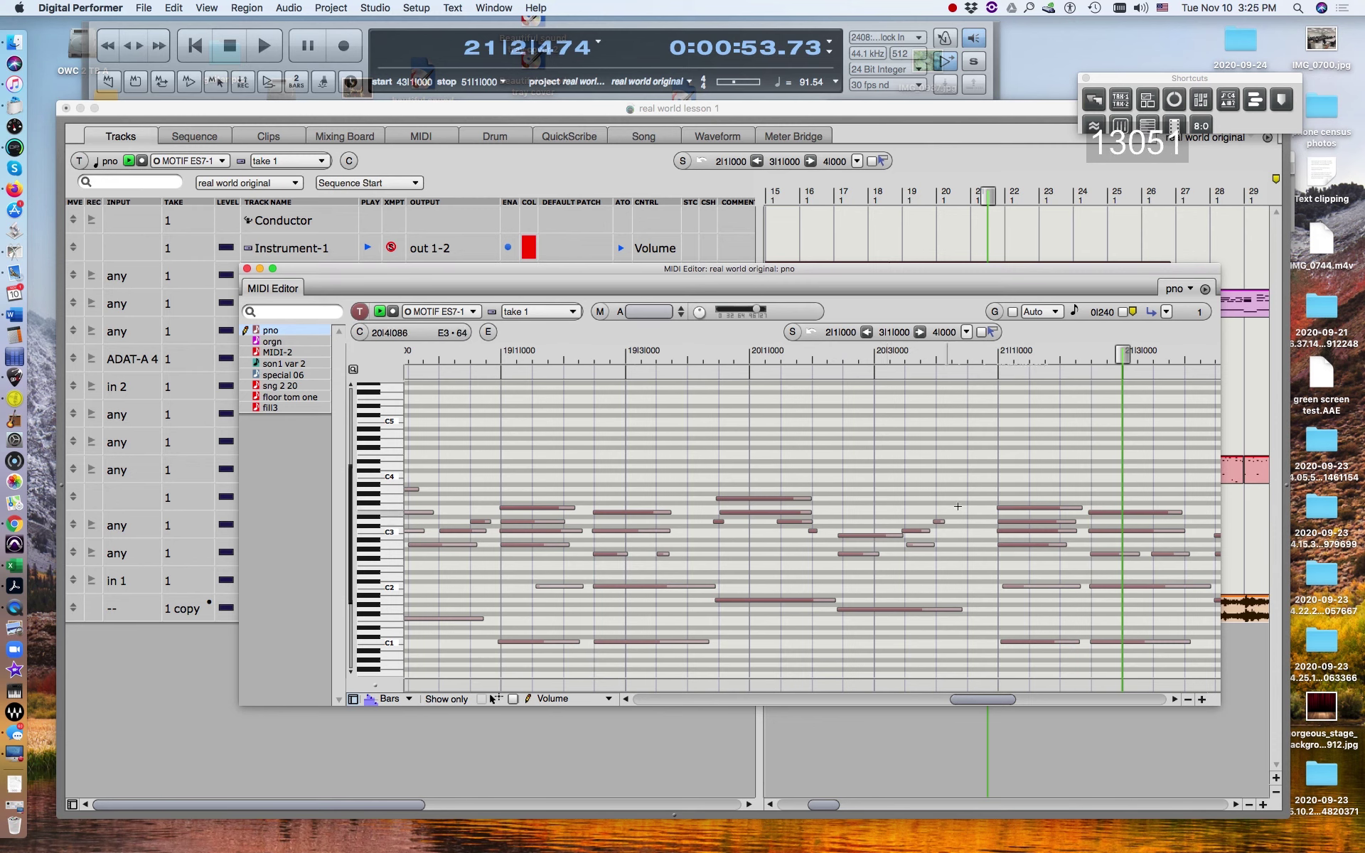
Raise the top piano note at bar 21 to F#3 and play the passage from bar 20
left_click(1016, 512)
left_click_drag(1015, 512, 1014, 506)
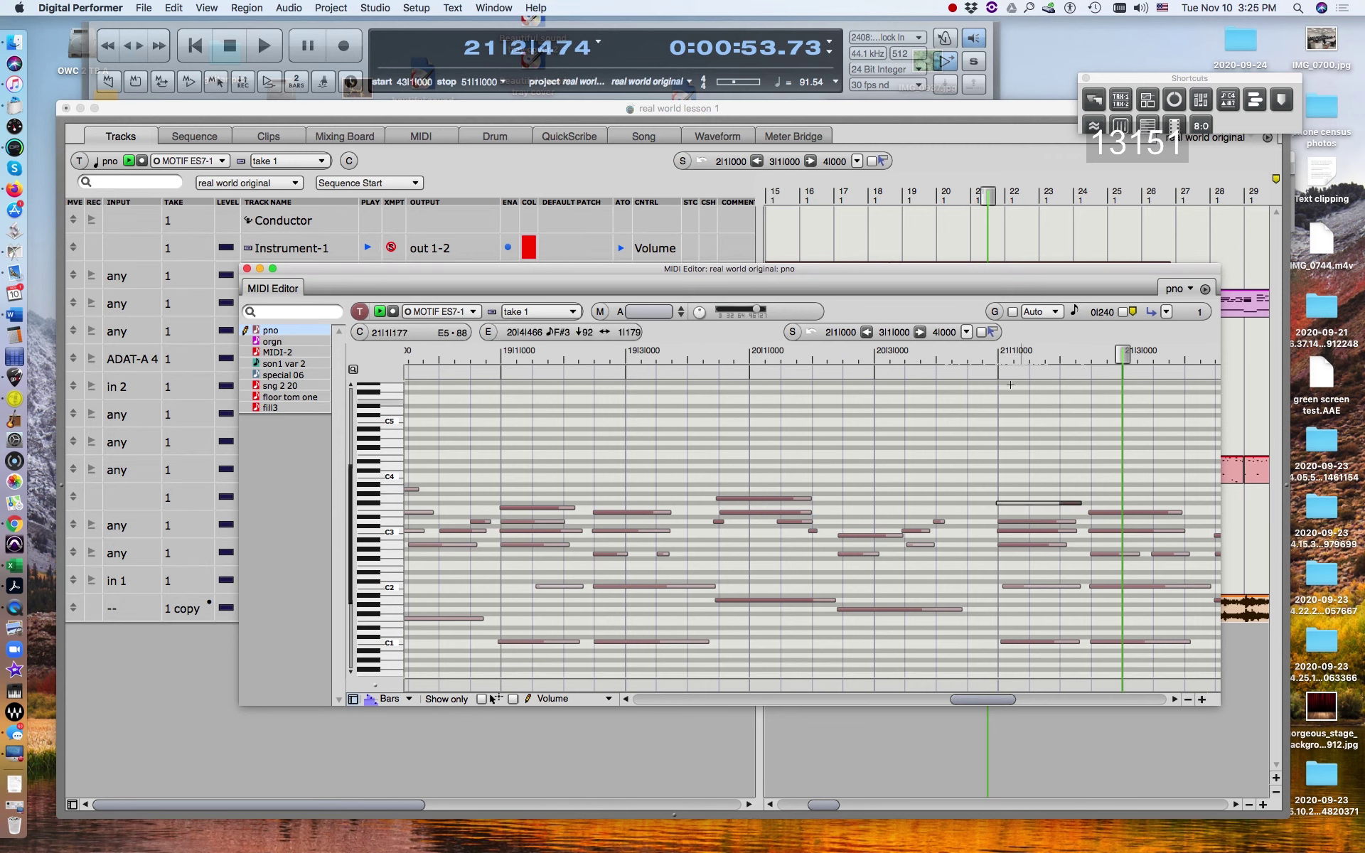
left_click(830, 361)
key("space")
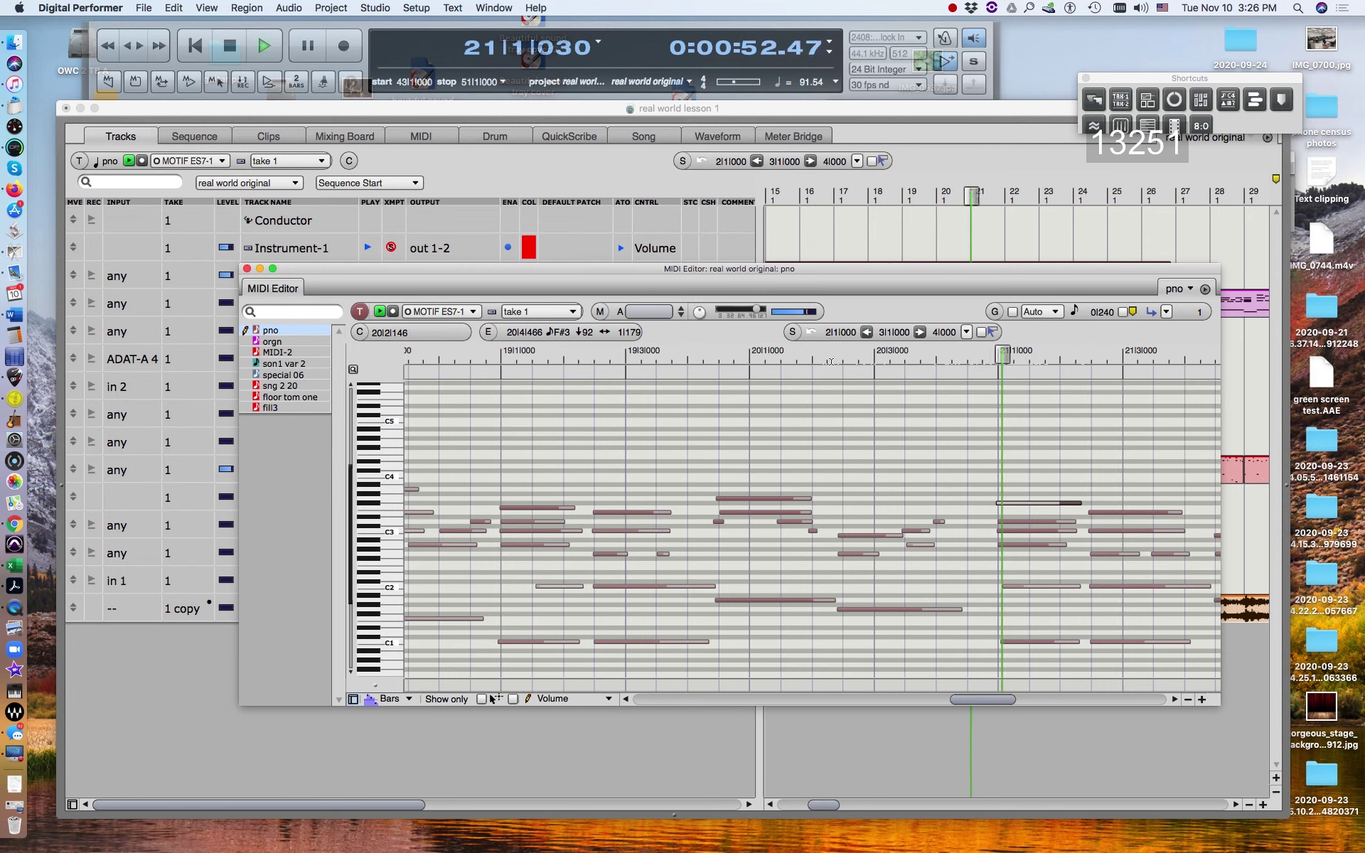
key("space")
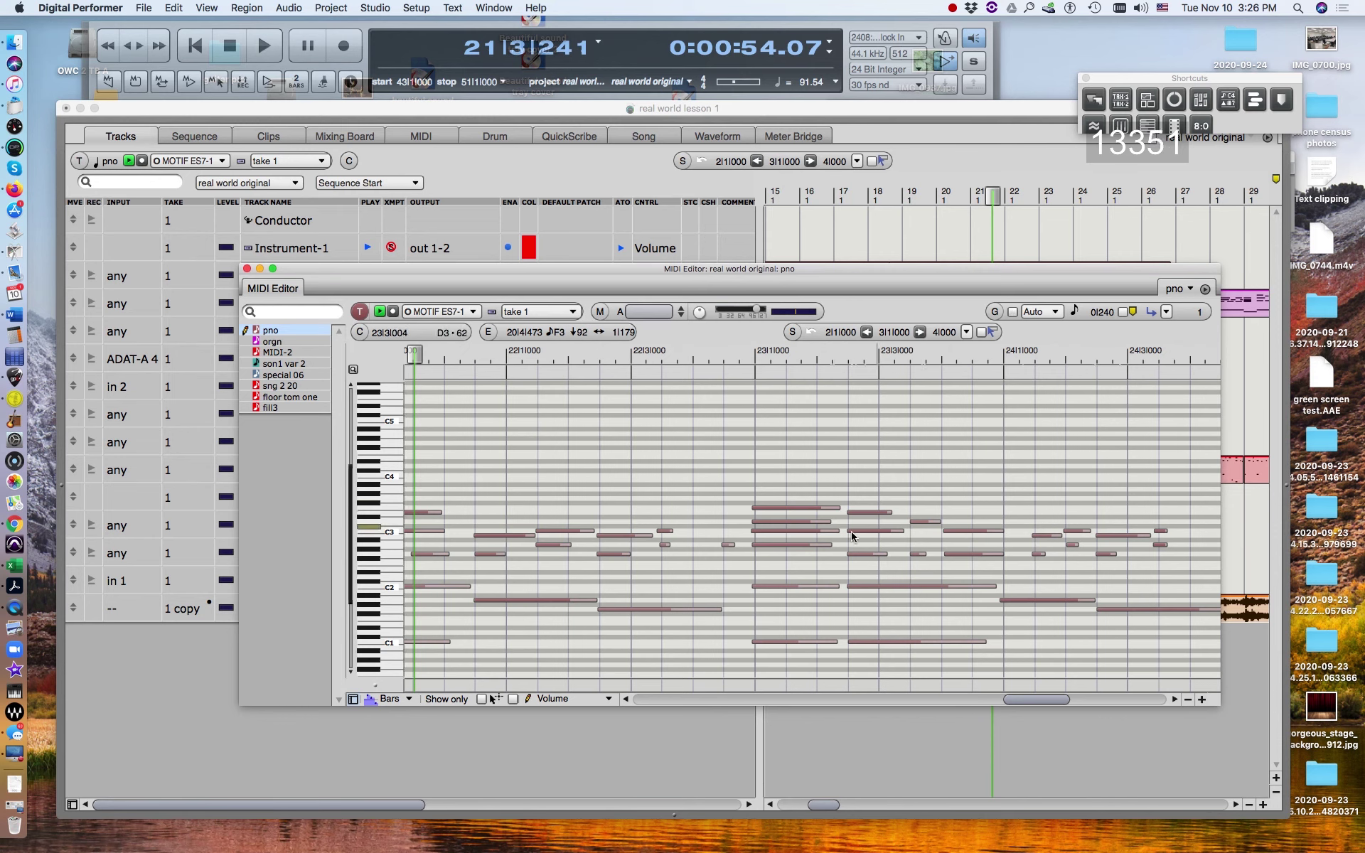
Try moving the top F3 piano note at bar 23, and undo the move
left_click(799, 509)
left_click_drag(800, 511, 784, 511)
key("super+z")
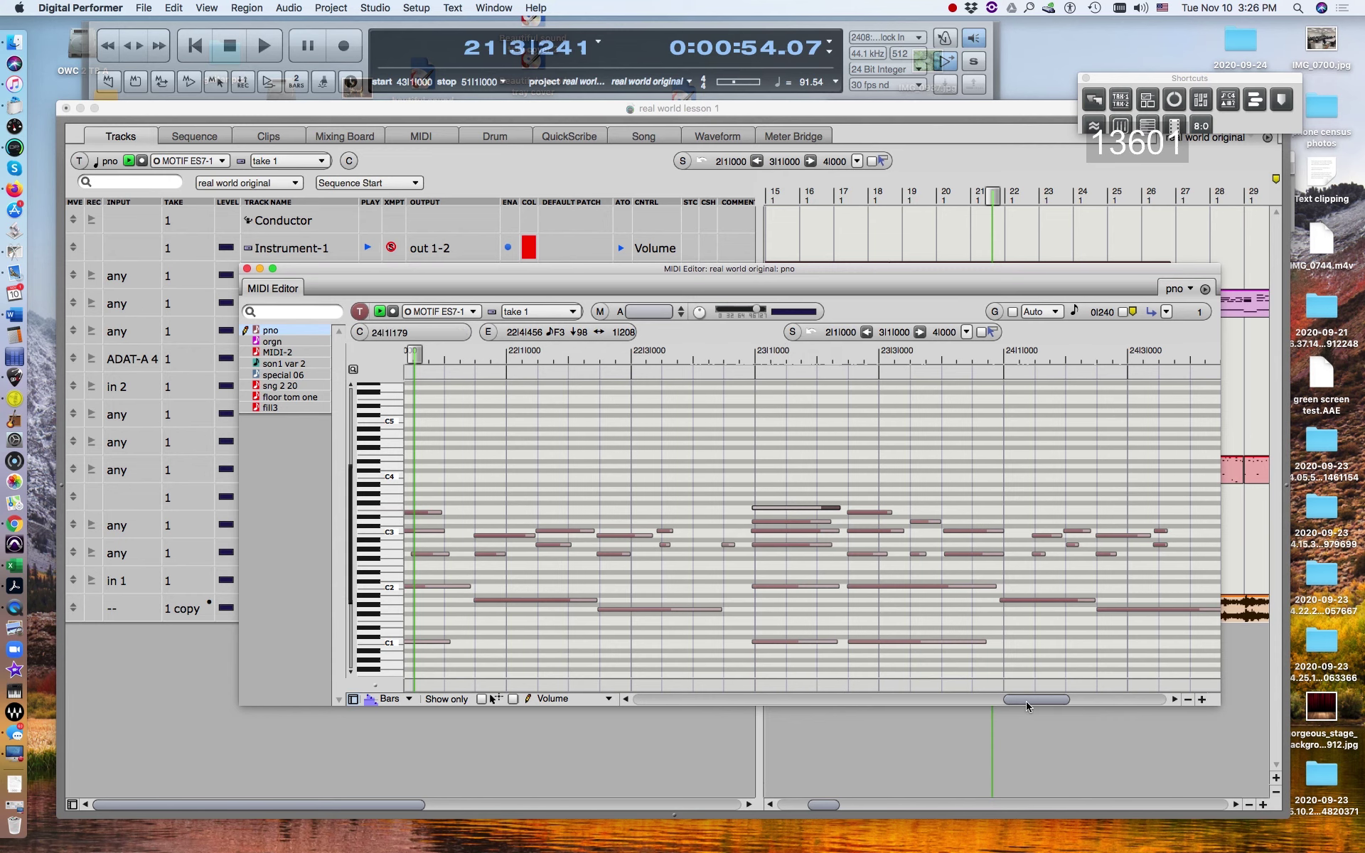
Try shortening the four stacked piano notes around bar 26 together, and undo the length change
left_click_drag(1026, 704, 1089, 702)
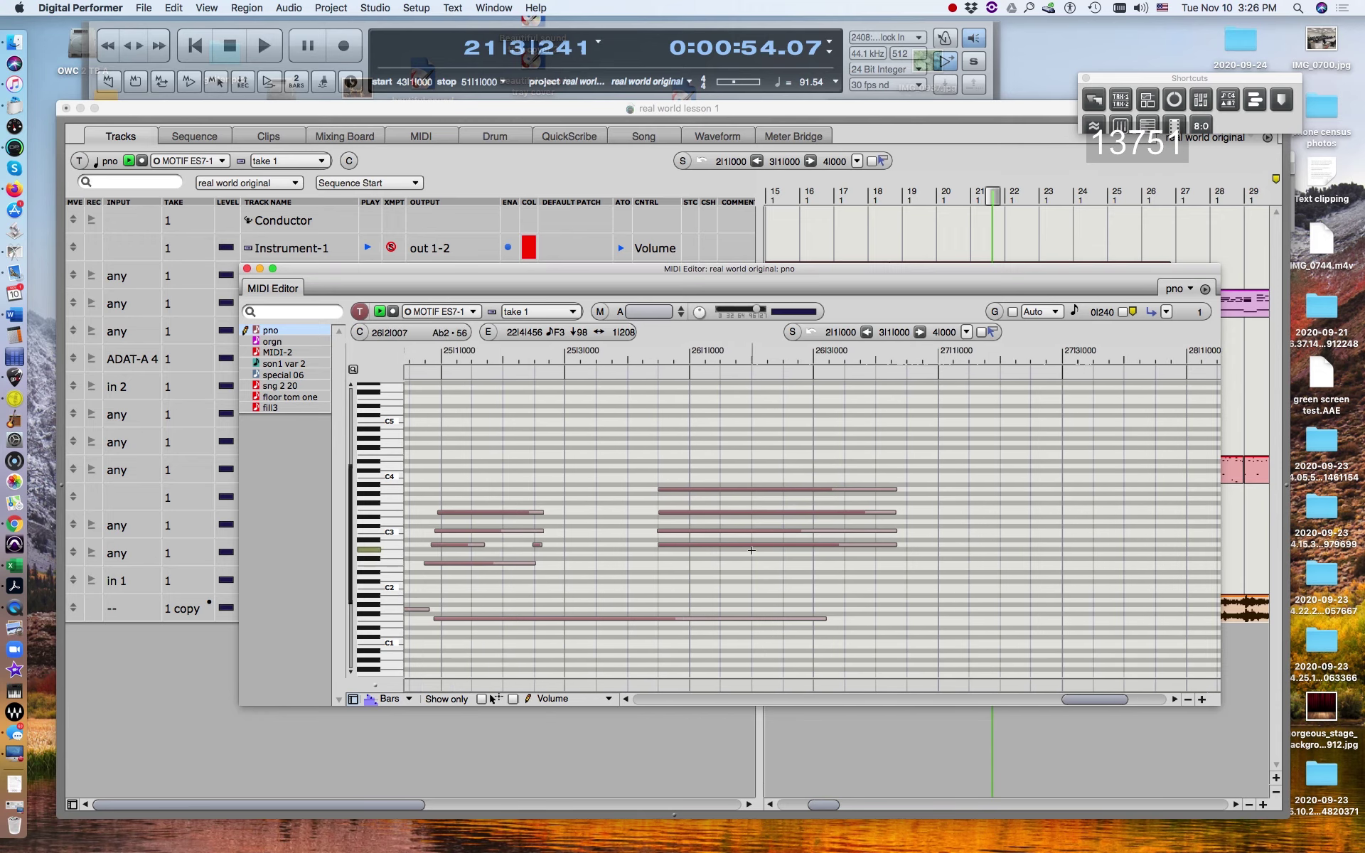
left_click_drag(731, 557, 624, 451)
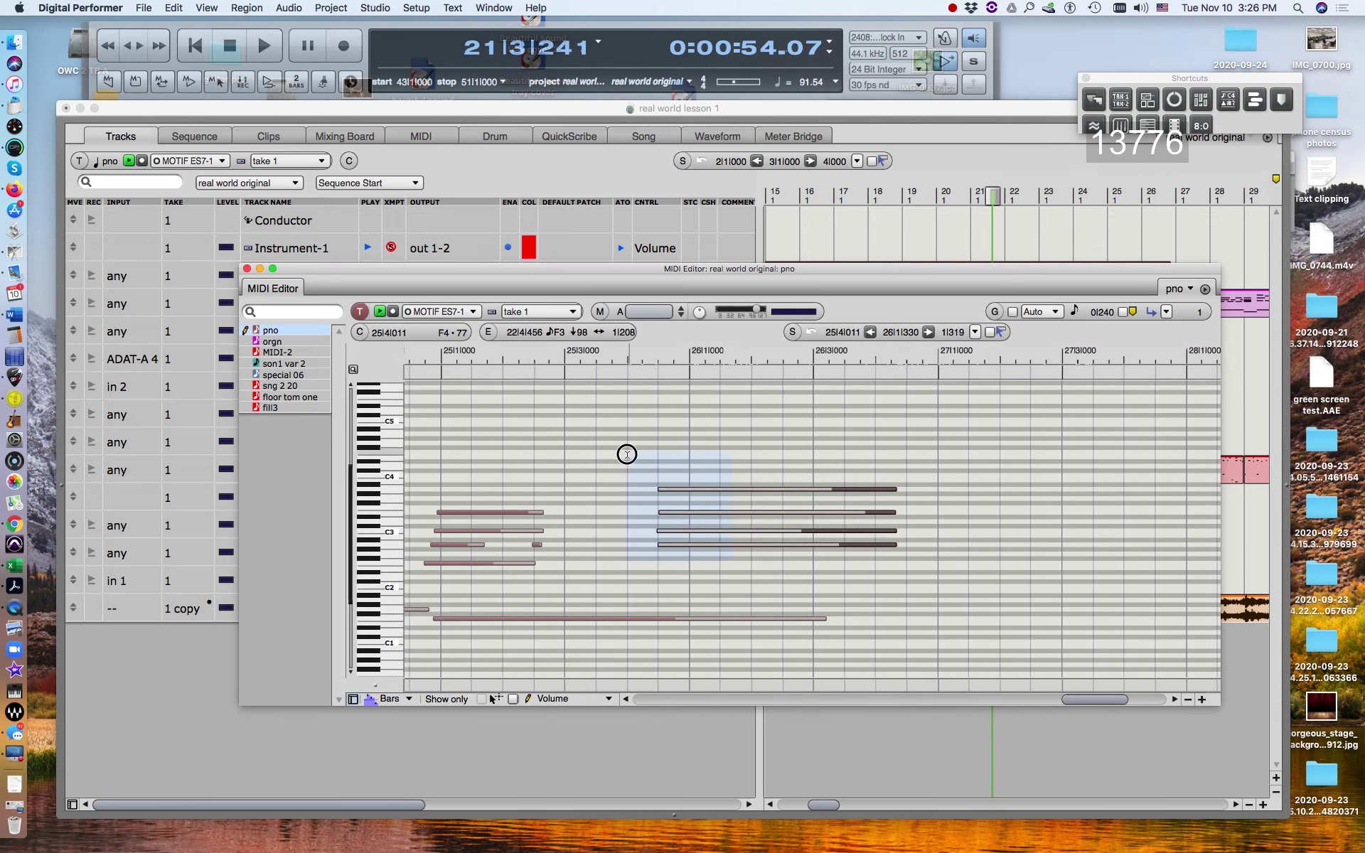
left_click(897, 489)
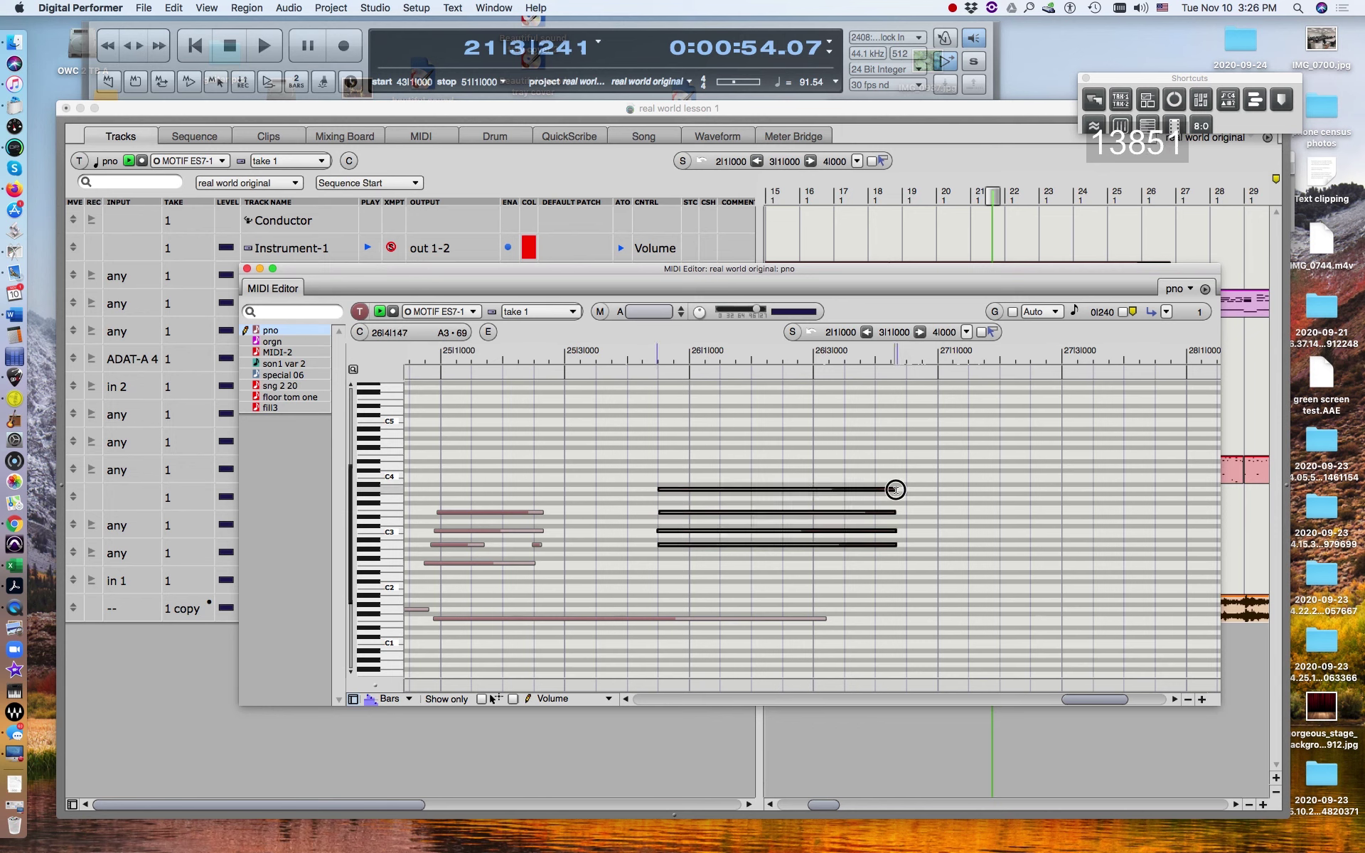
mouse_move(902, 489)
left_mouse_down()
mouse_move(831, 491)
mouse_move(931, 490)
mouse_move(782, 491)
left_mouse_up()
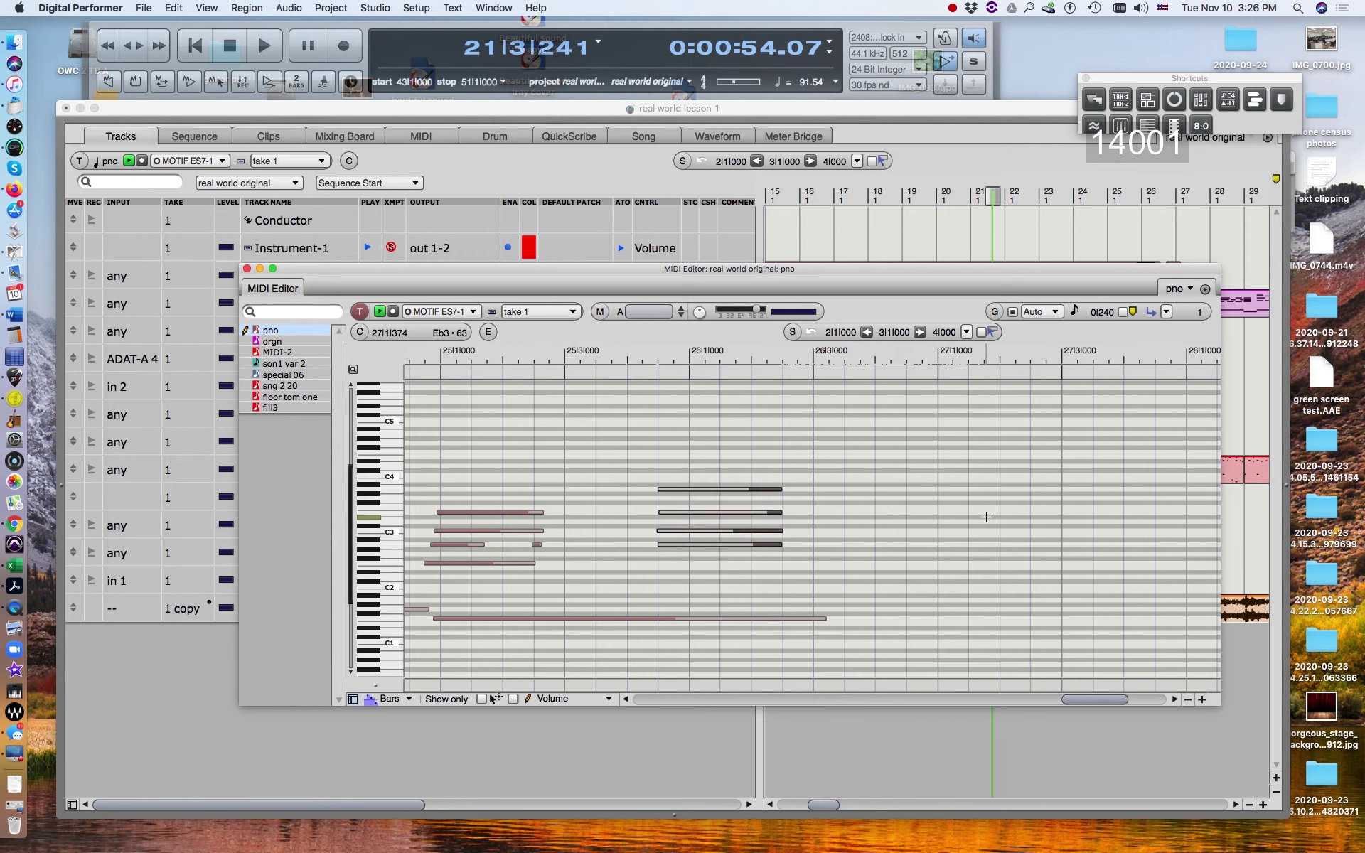
key("super+z")
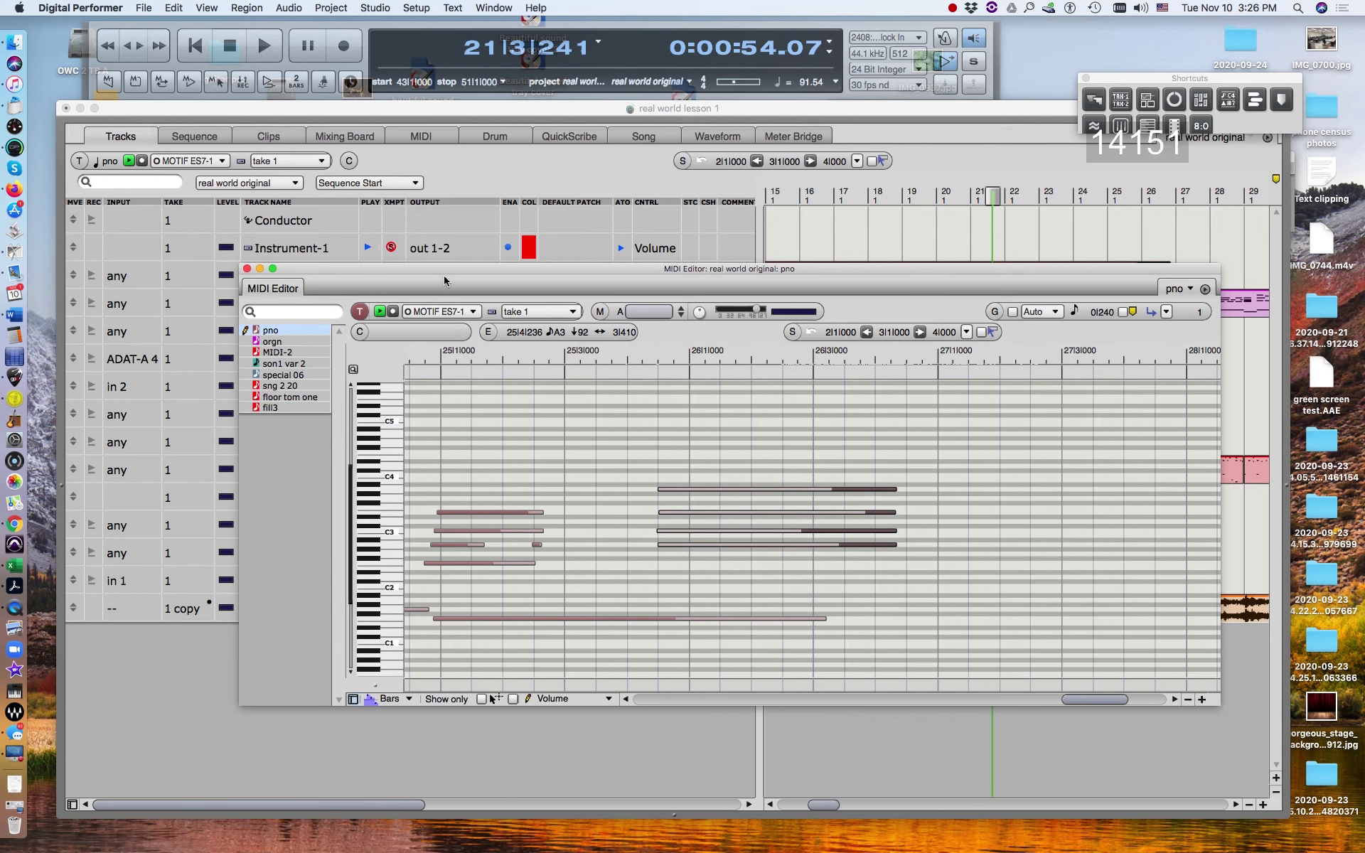
Move the MIDI Editor window down to uncover the track list and timeline behind it
left_click_drag(452, 270, 409, 386)
left_click_drag(827, 382, 856, 659)
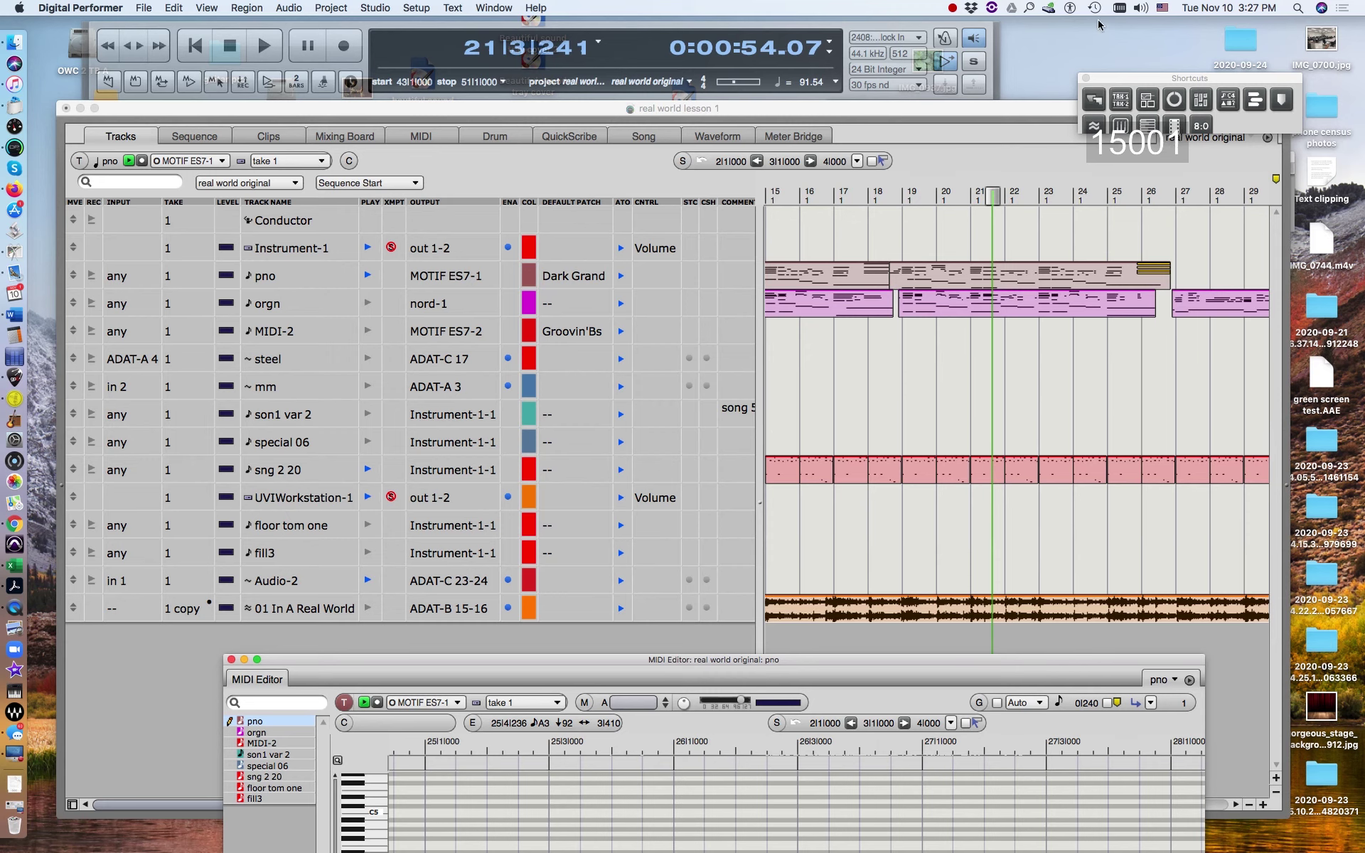
left_click(951, 8)
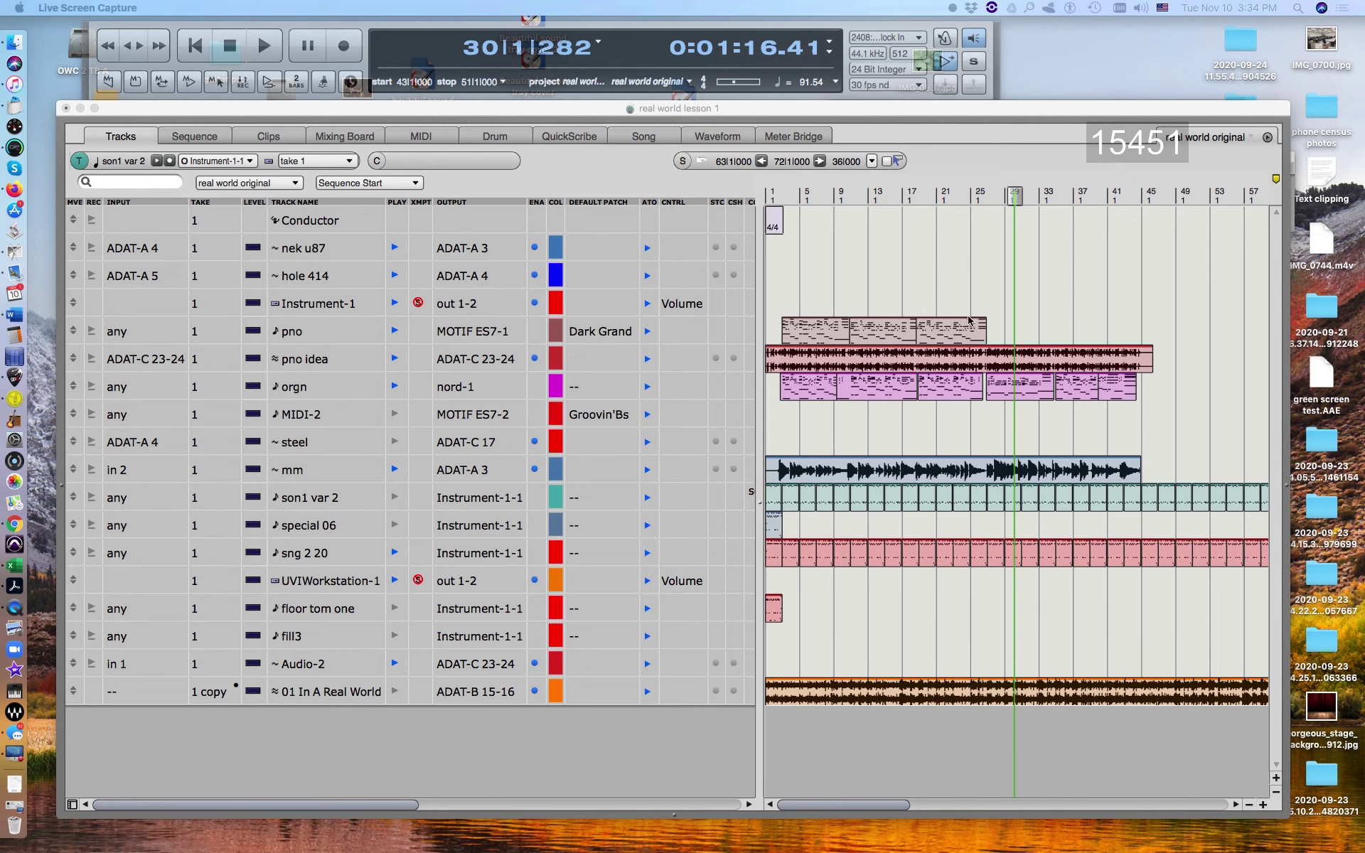
Disable playback of the pno idea track and play the sequence from bar 2
left_click(395, 359)
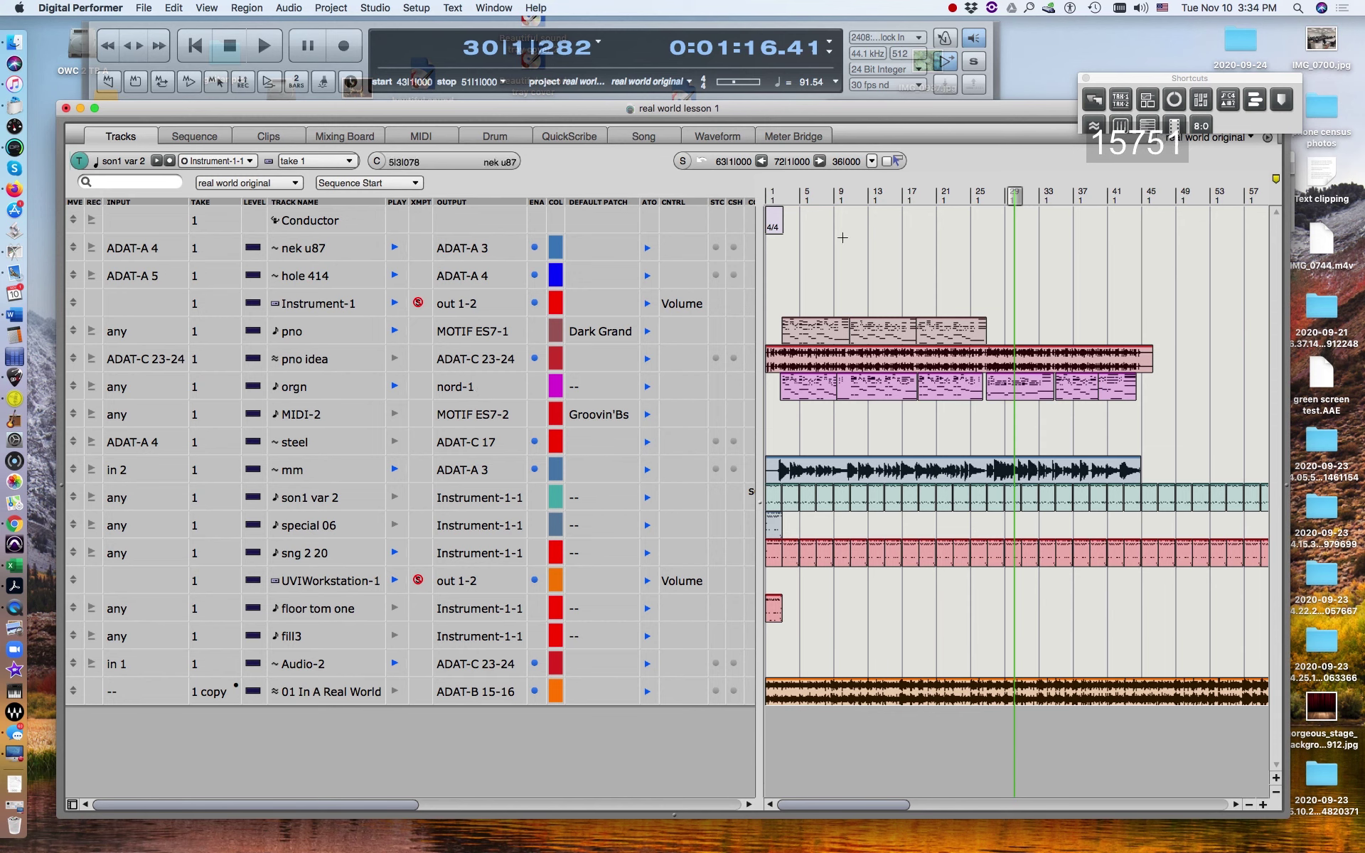
left_click(782, 197)
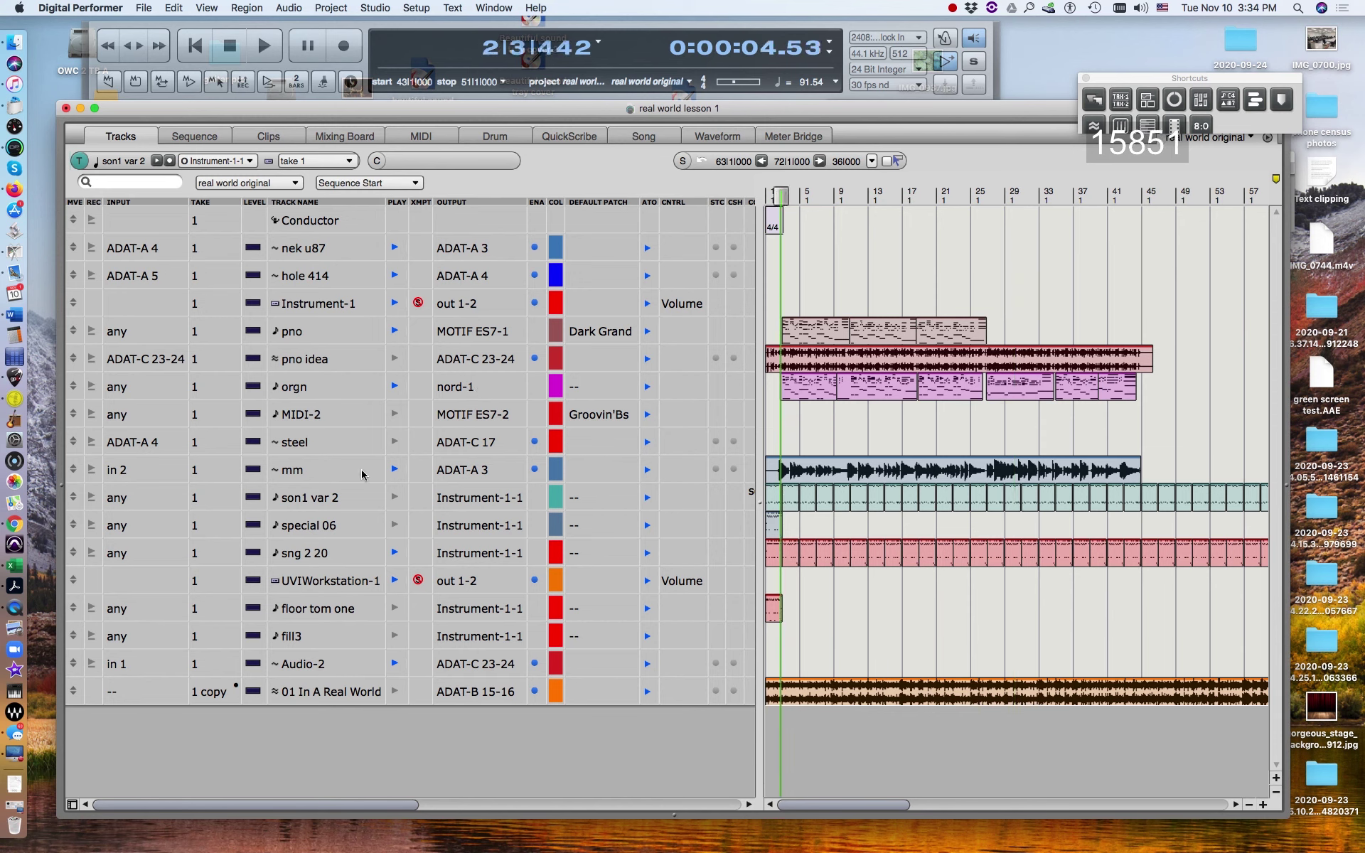
key("space")
Toggle playback of the mm track, disable the pno track, and resume playing from bar 6
left_click(394, 469)
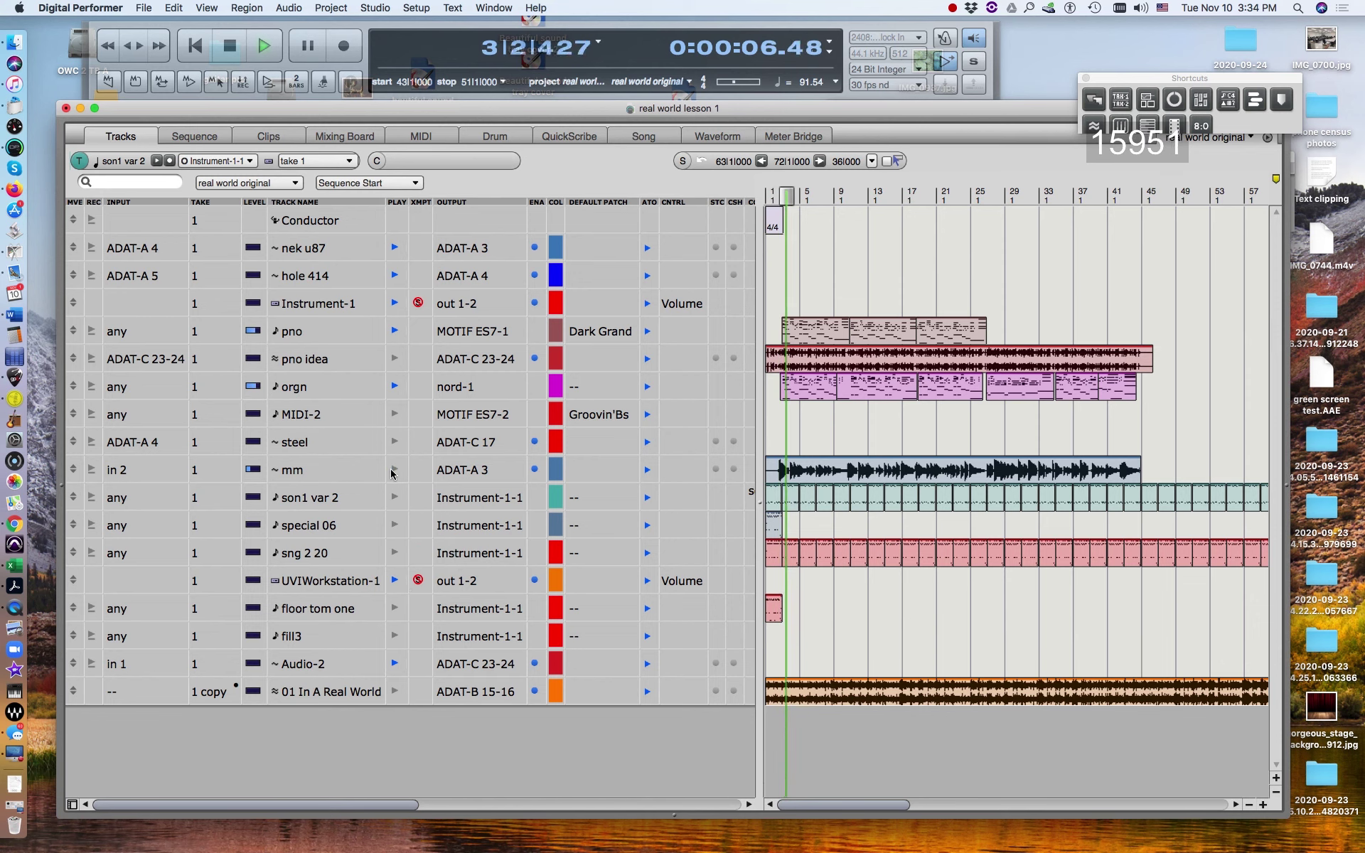
left_click(394, 331)
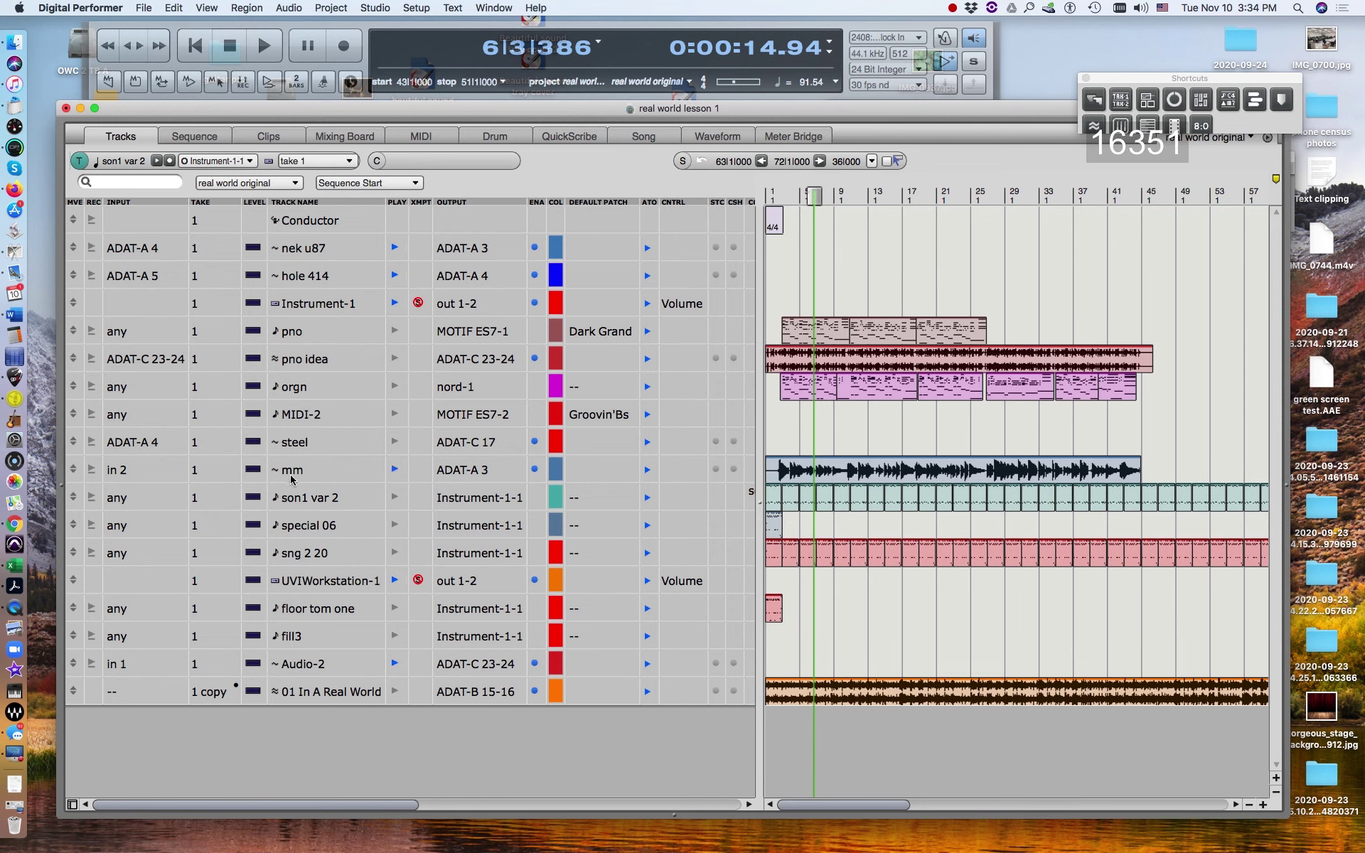
key("space")
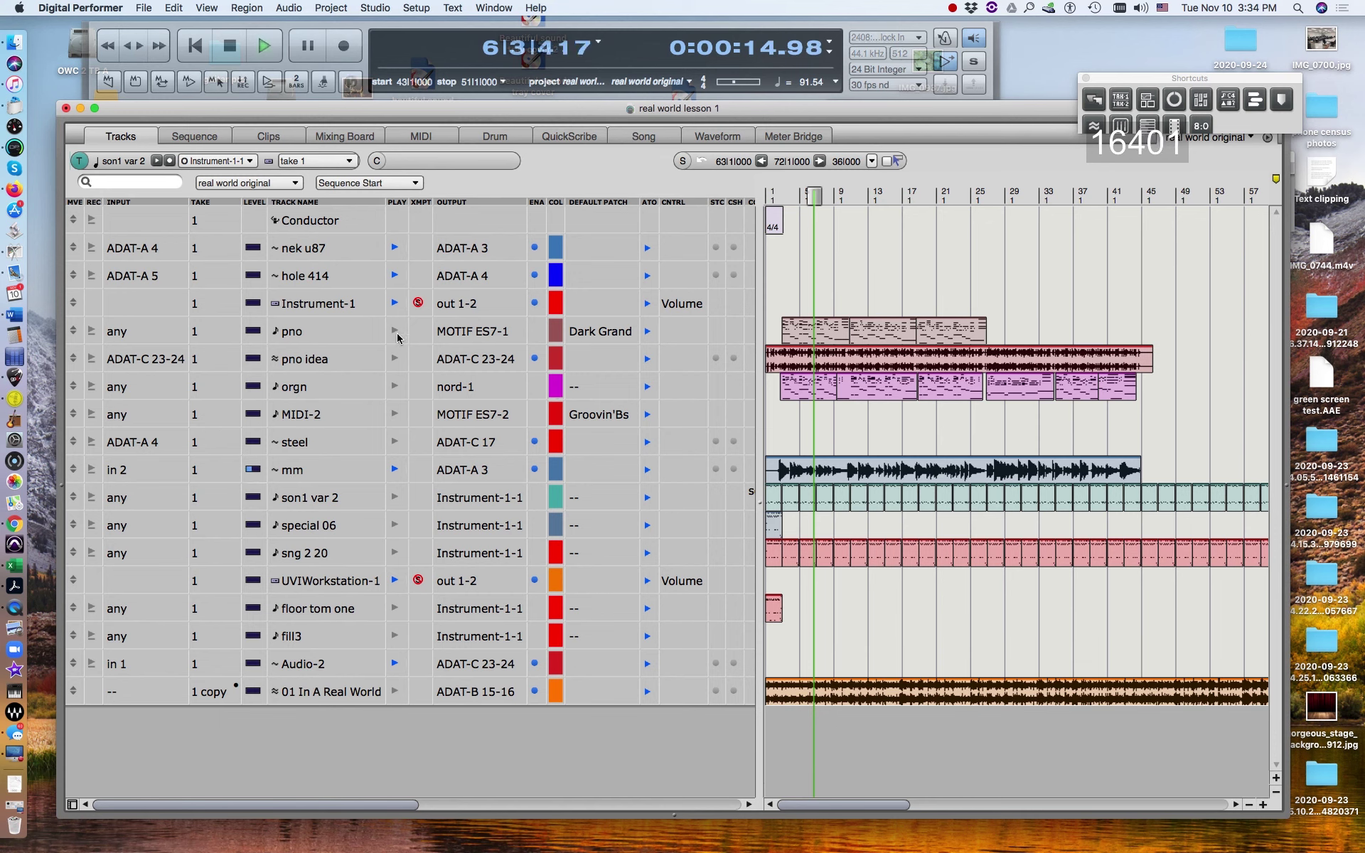
Bring the sng 2 20 and pno tracks back into the running playback, and stop at bar 16
left_click(394, 558)
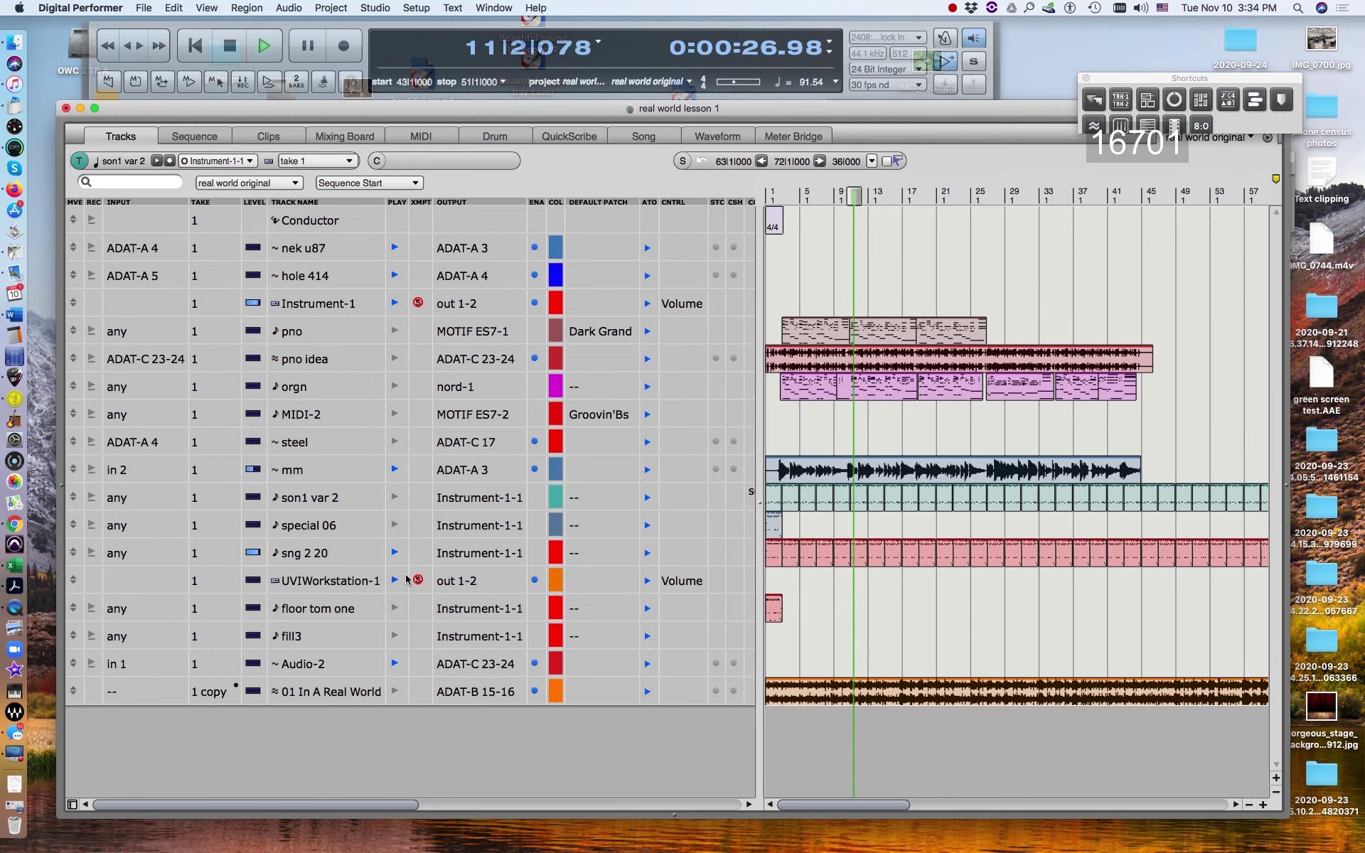
left_click(395, 332)
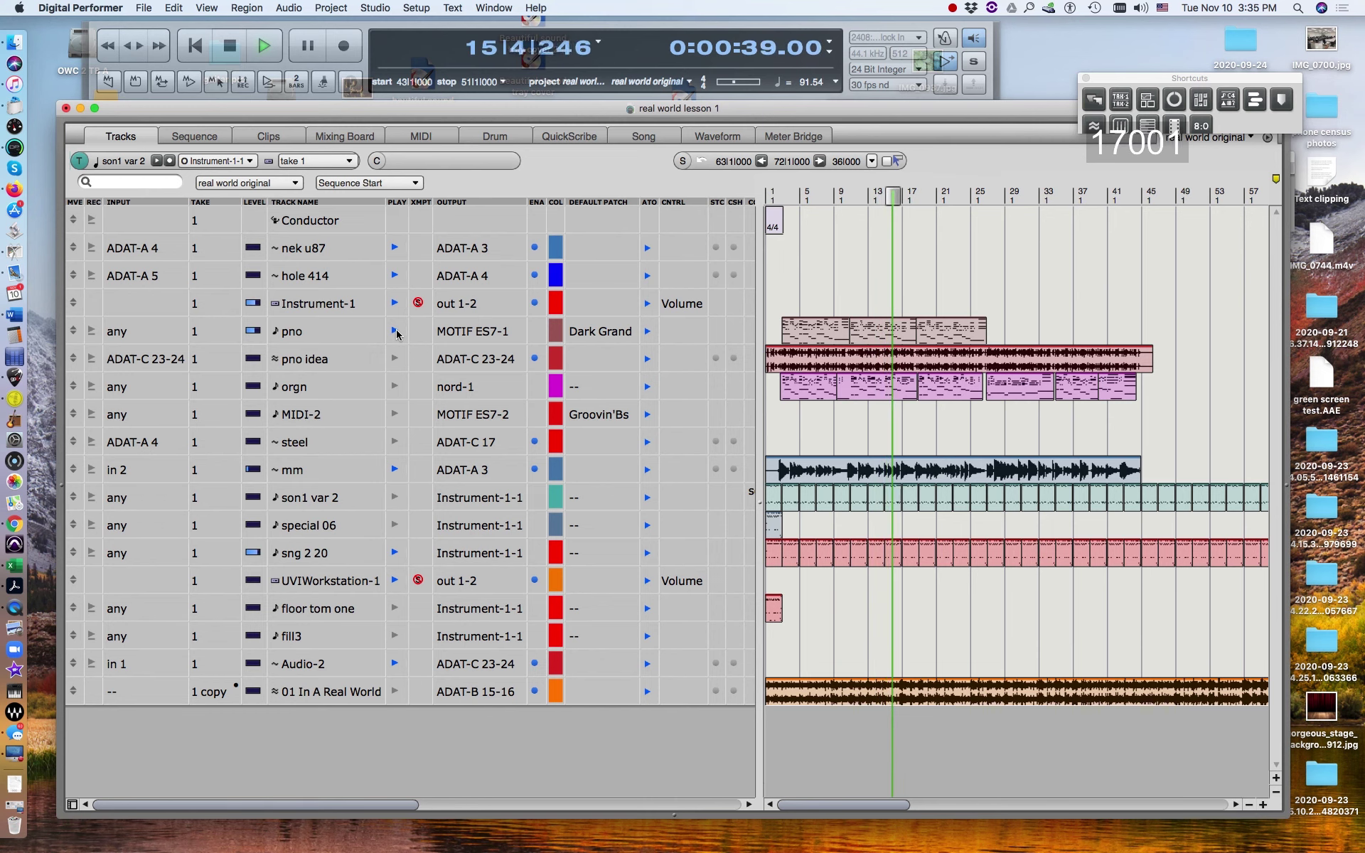
key("space")
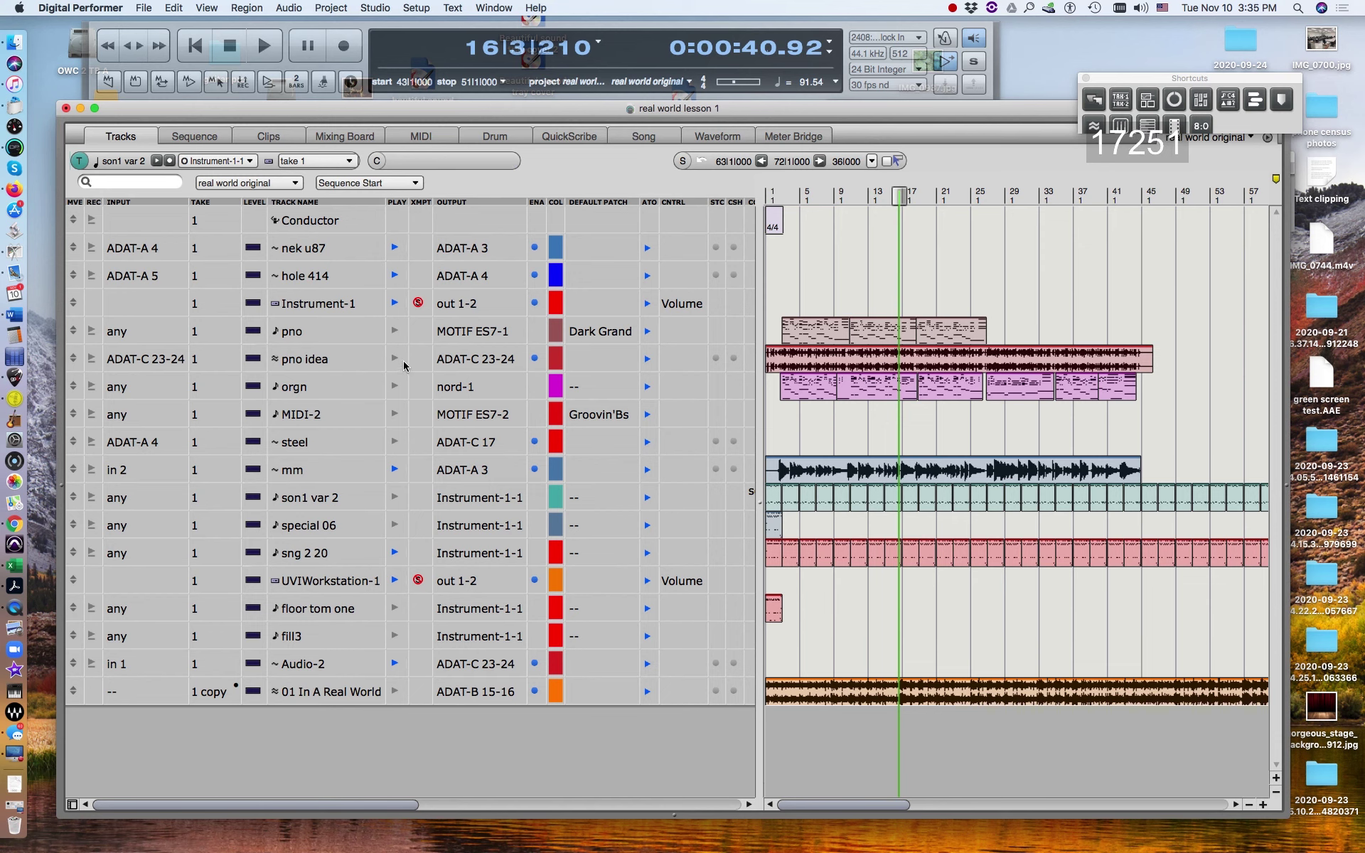
Play the arrangement from bar 24 through the following section and stop playback
left_click(993, 197)
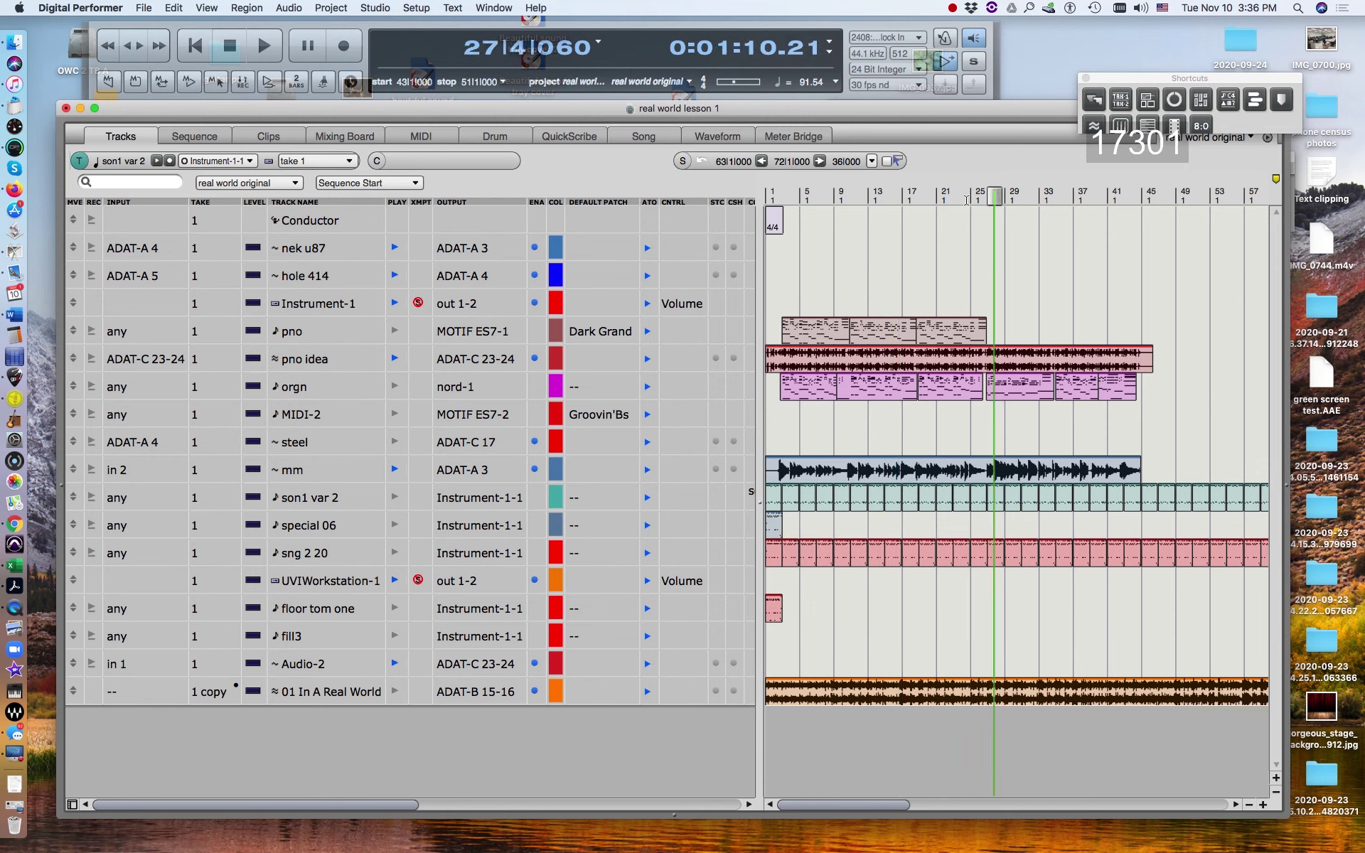
left_click(968, 197)
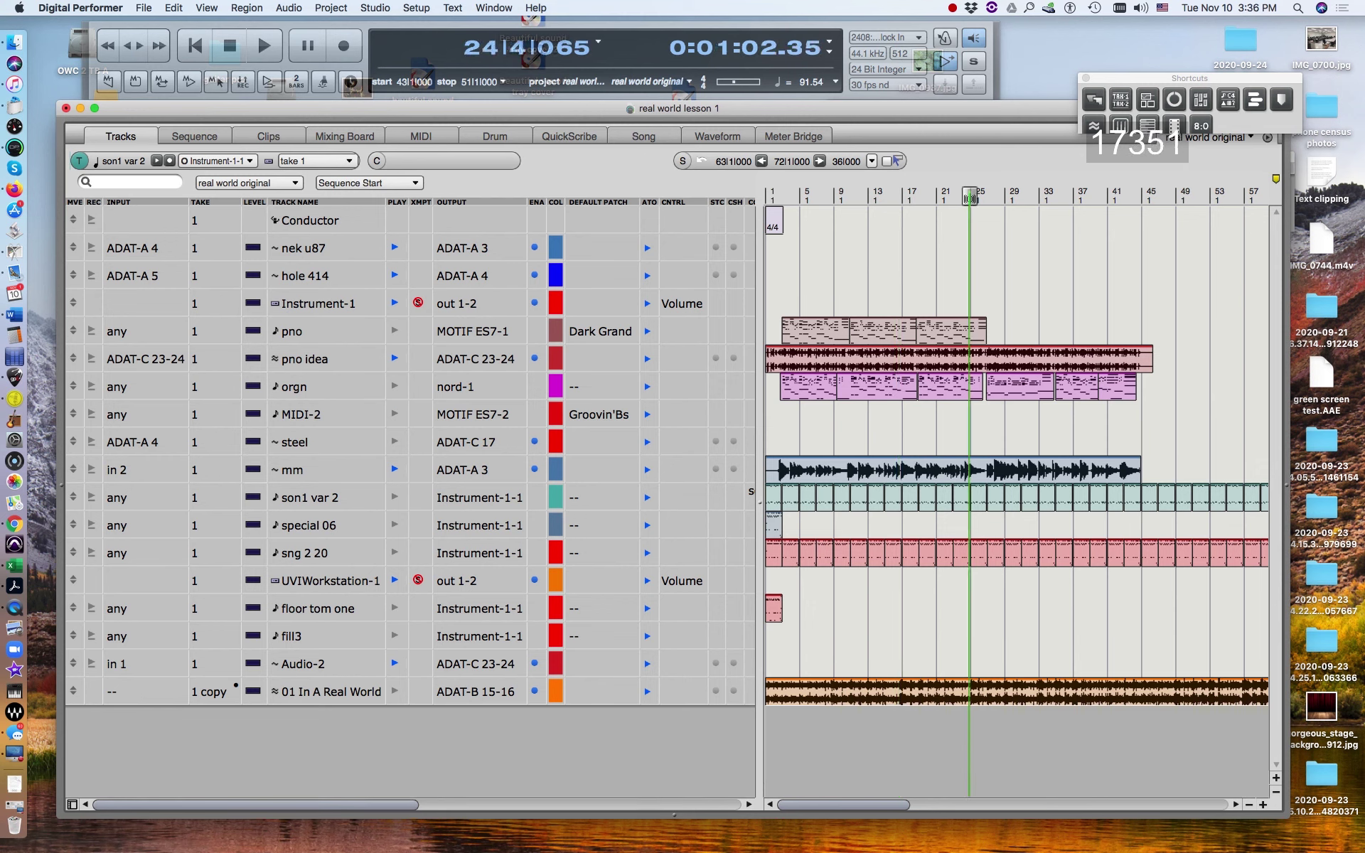
key("space")
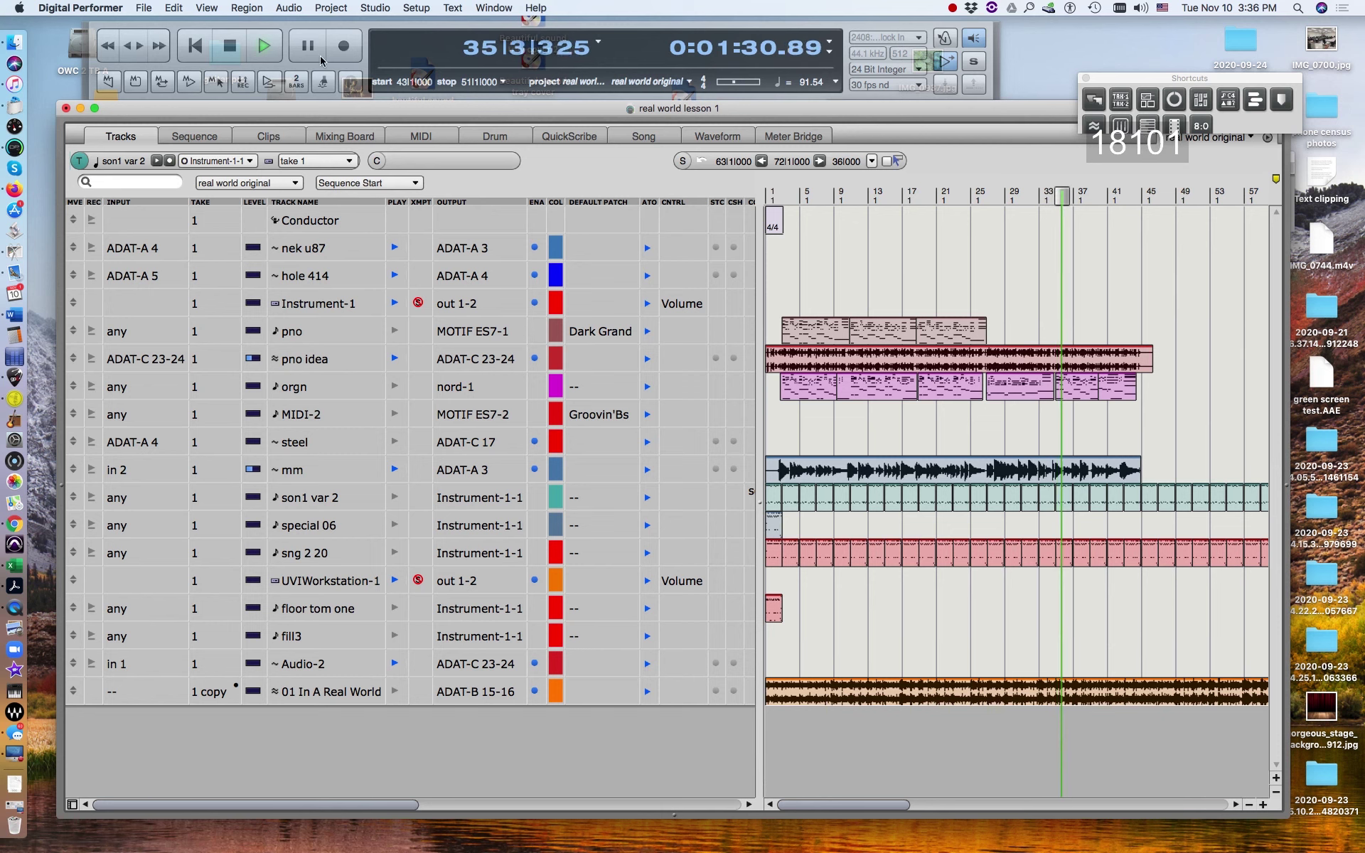
left_click(221, 47)
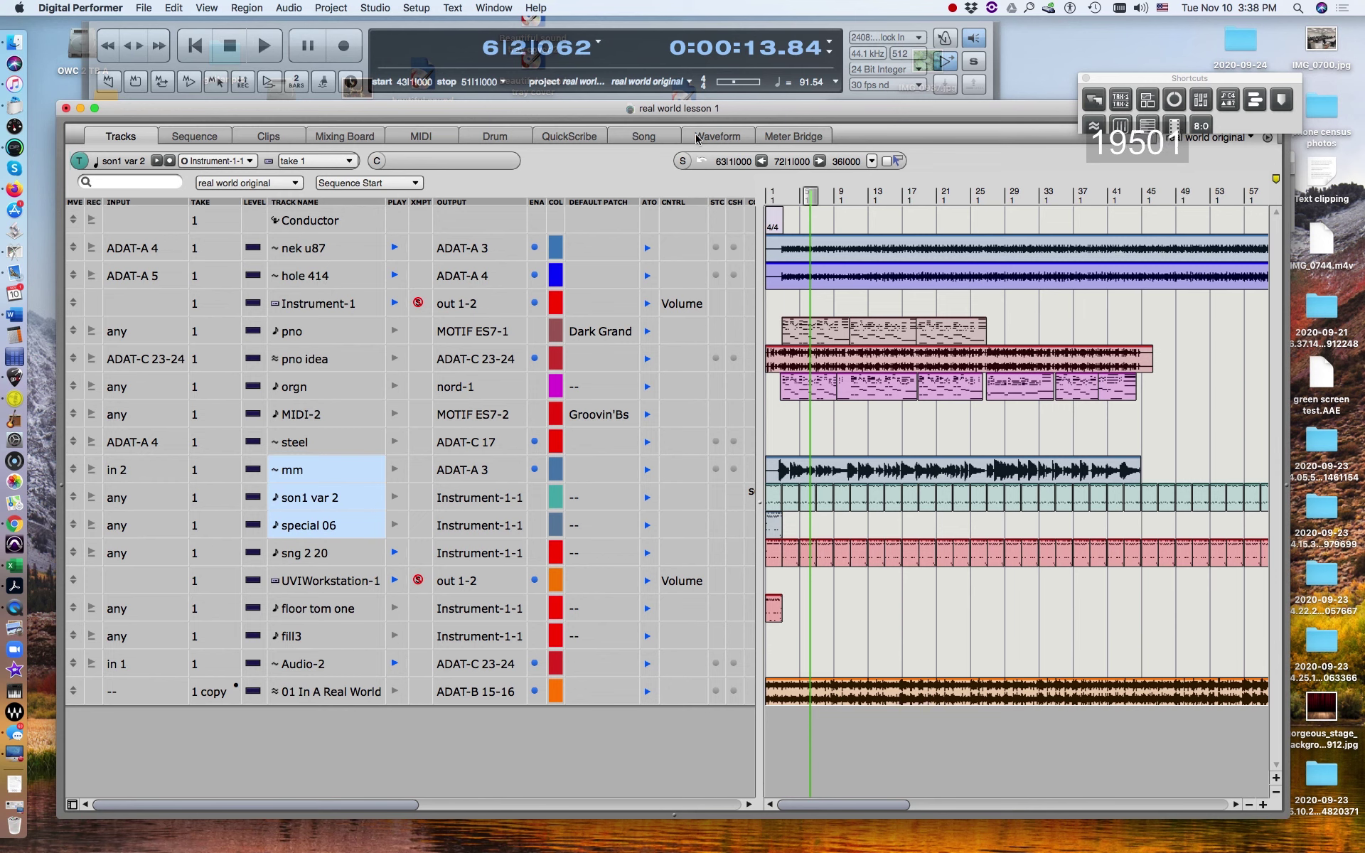
Play the sequence from bar 1, and open and close a Mixing Board pane above the track list
left_click_drag(810, 200, 768, 201)
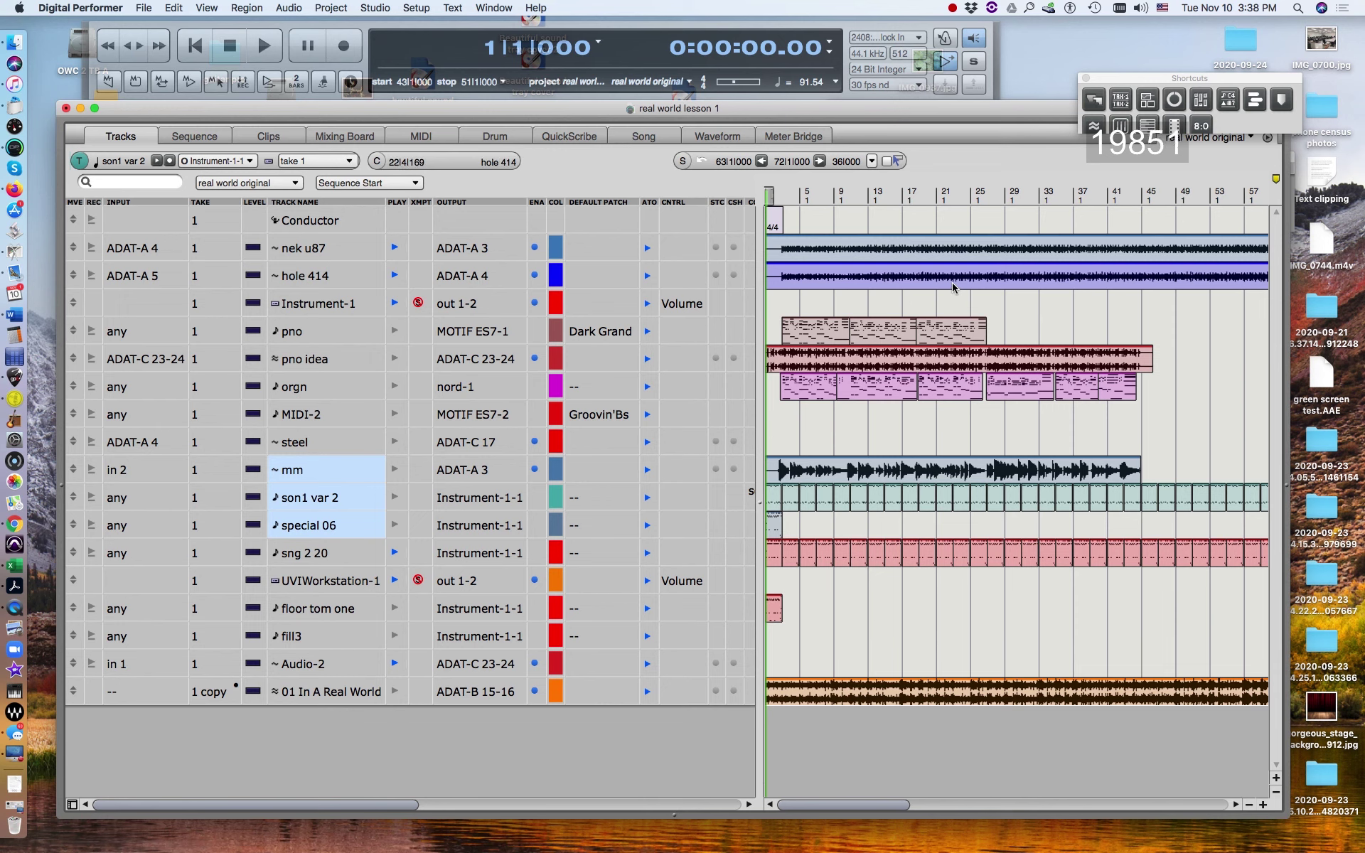
key("space")
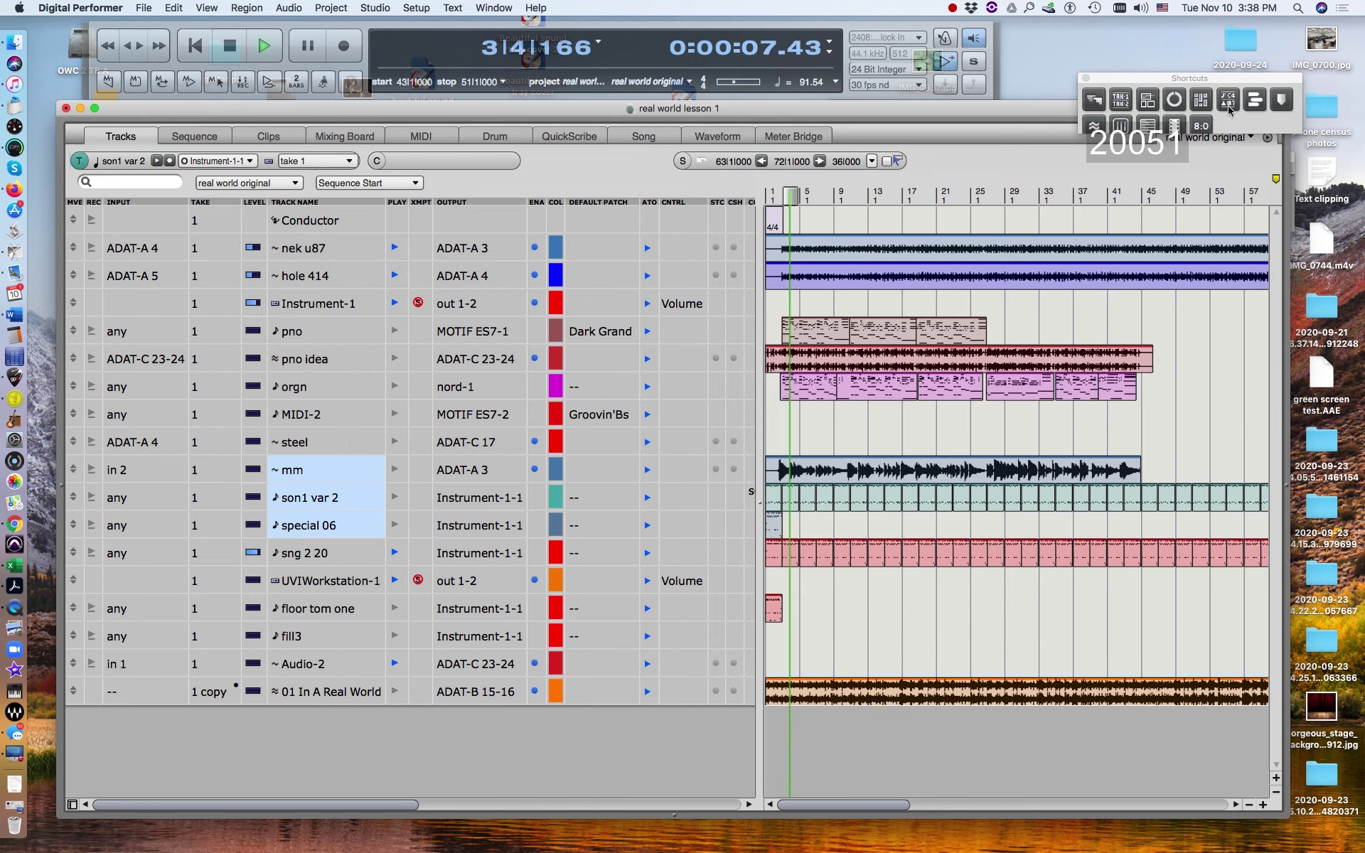
left_click(1205, 105)
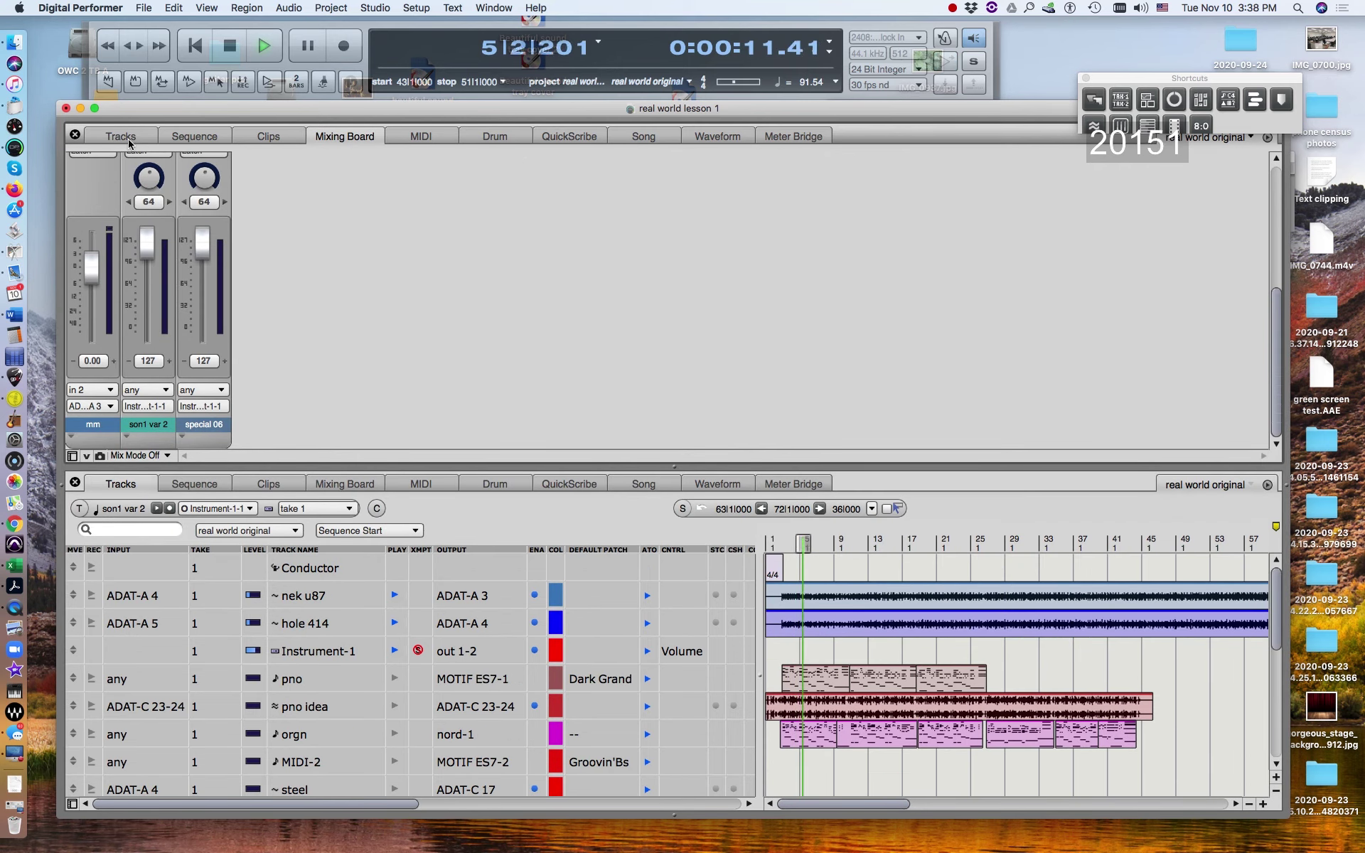
left_click(74, 135)
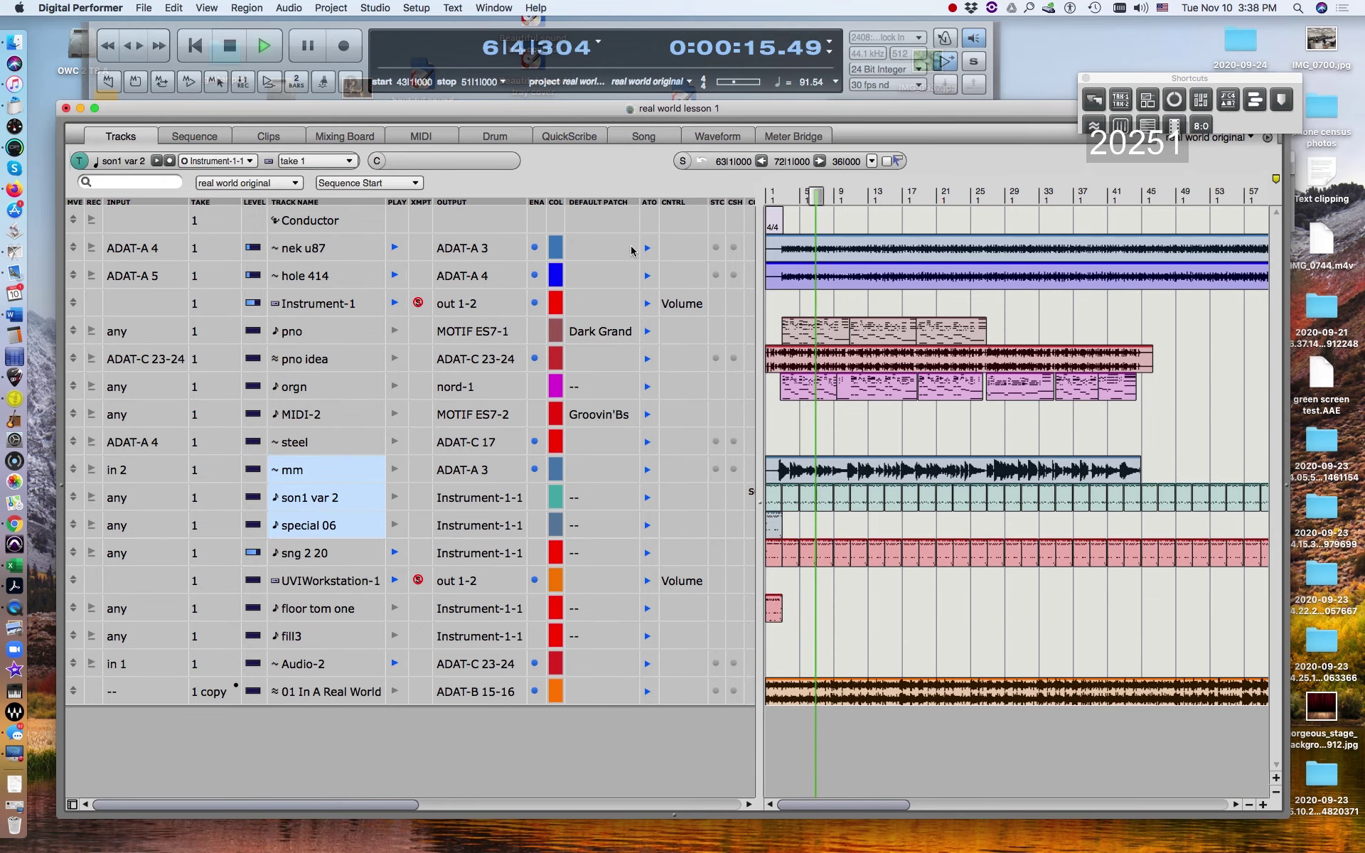
Show the full Mixing Board with its track selector, add the nek u87 and hole 414 channels, and stop playback
left_click(348, 136)
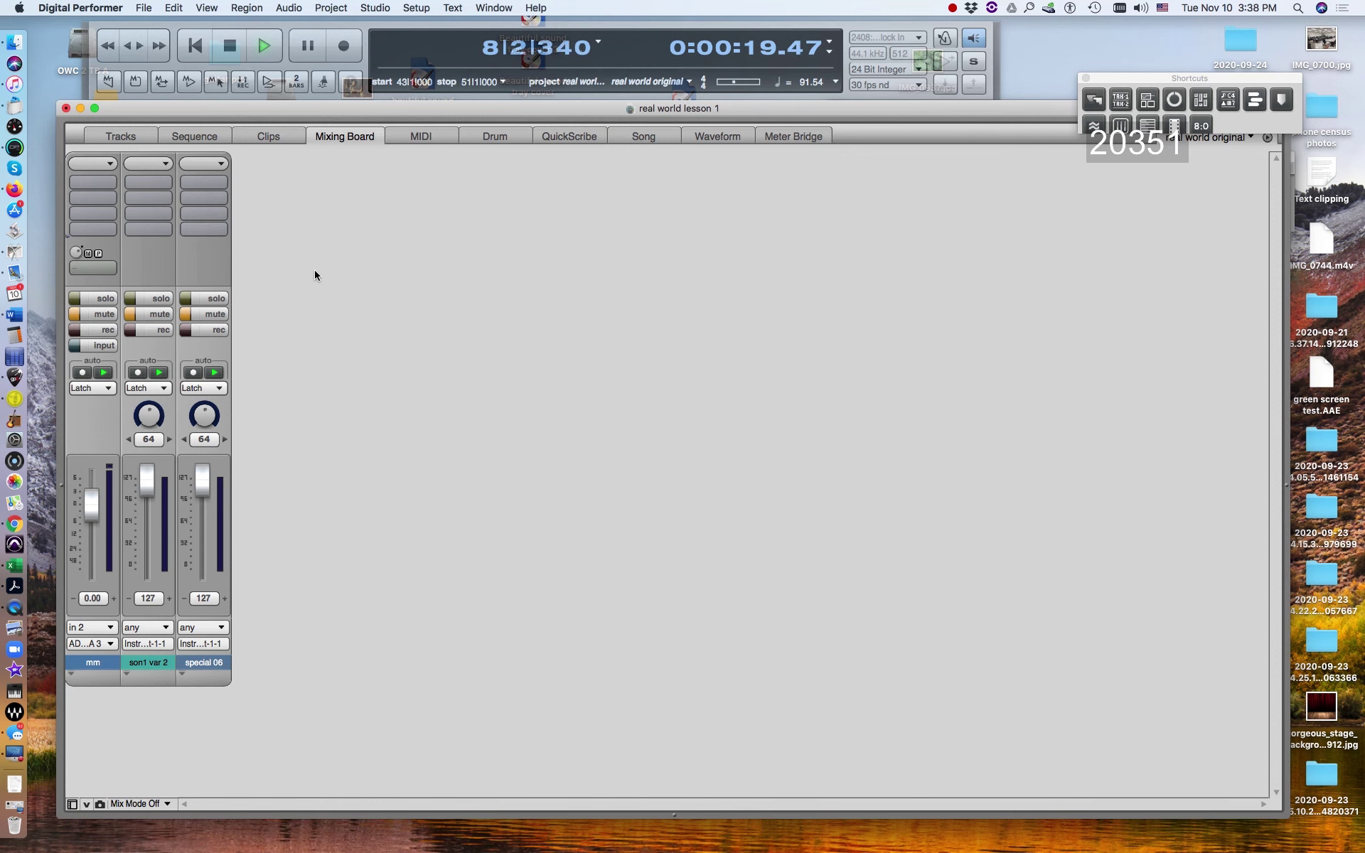
left_click_drag(191, 100, 295, 100)
left_click(177, 804)
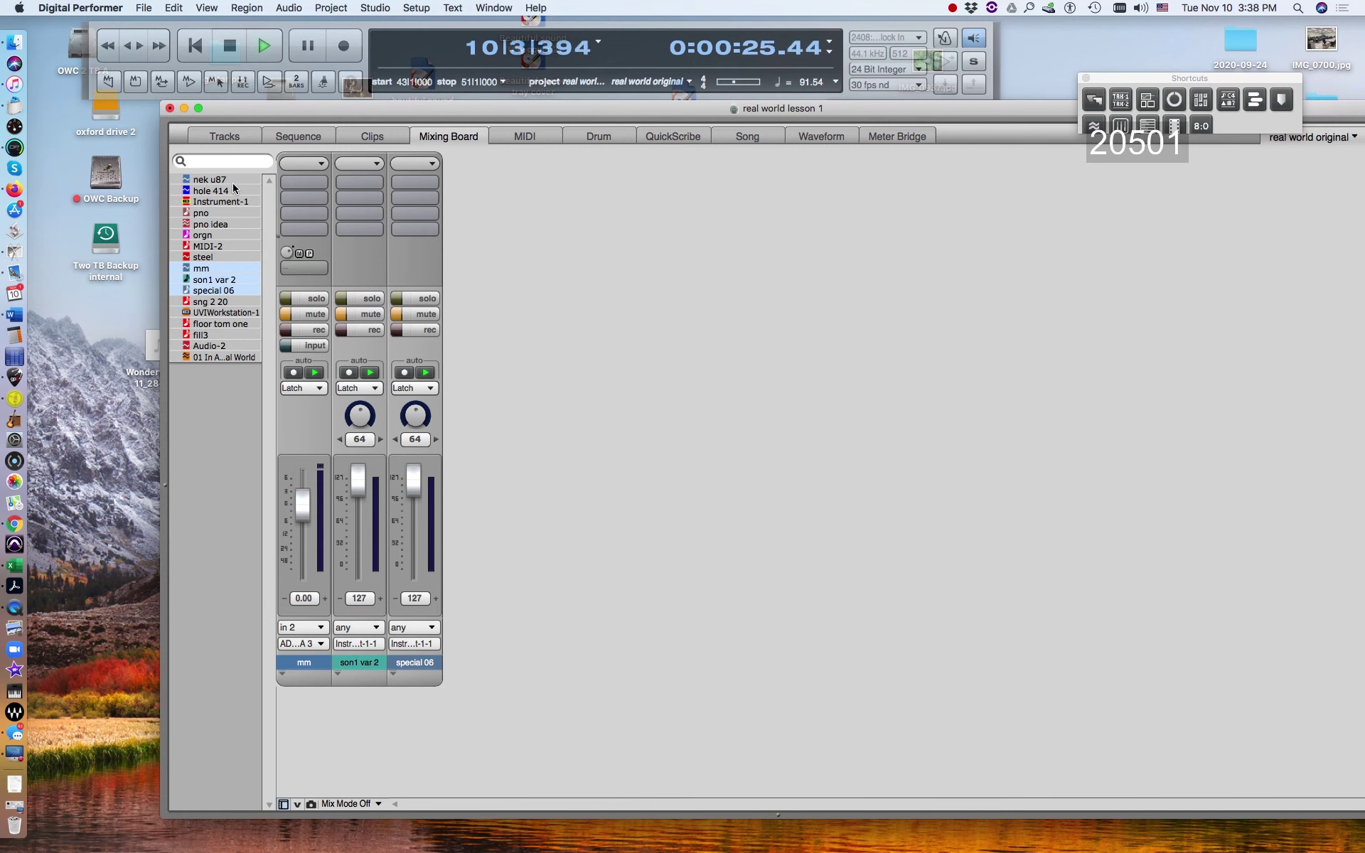
left_click(233, 181)
left_click(234, 191)
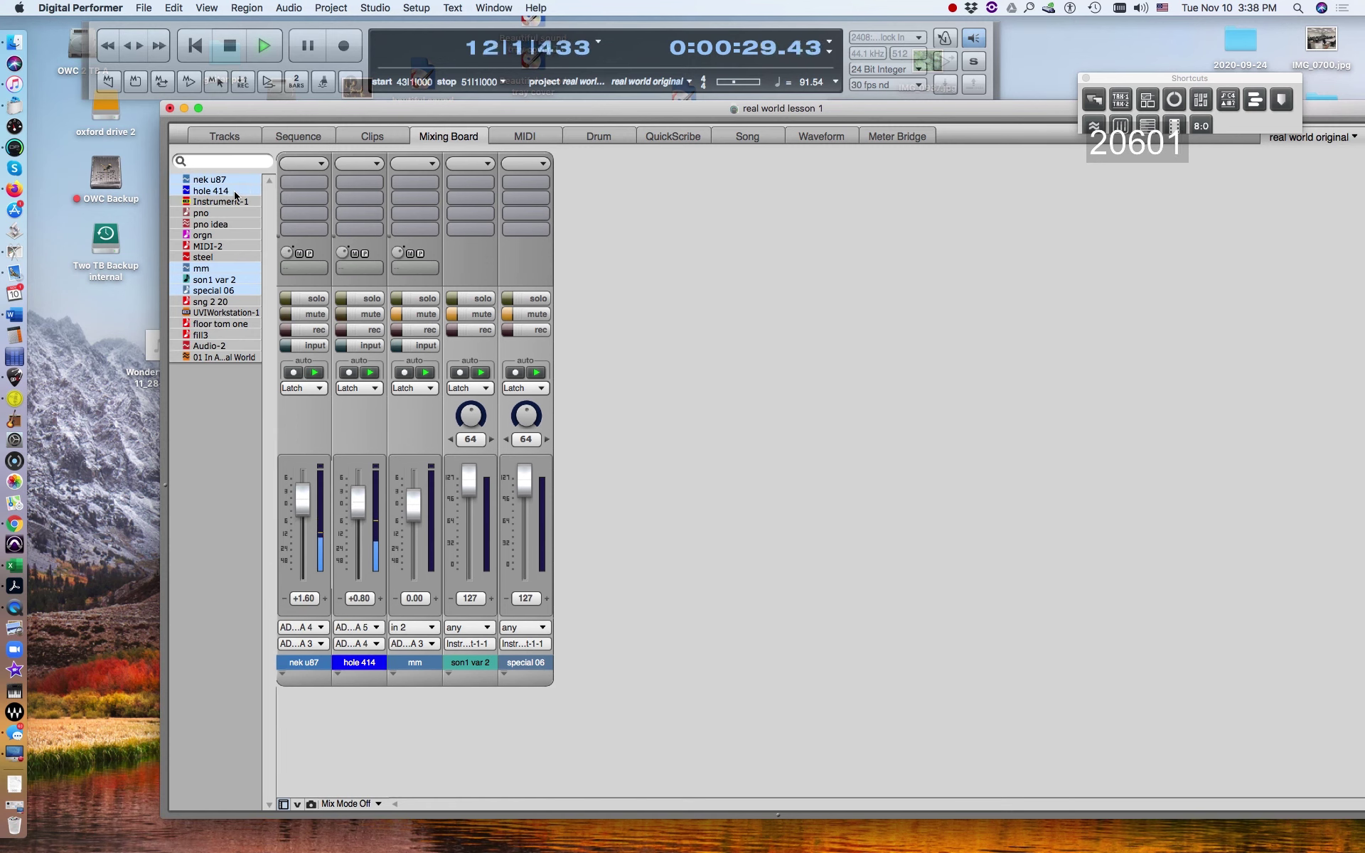
left_click(229, 46)
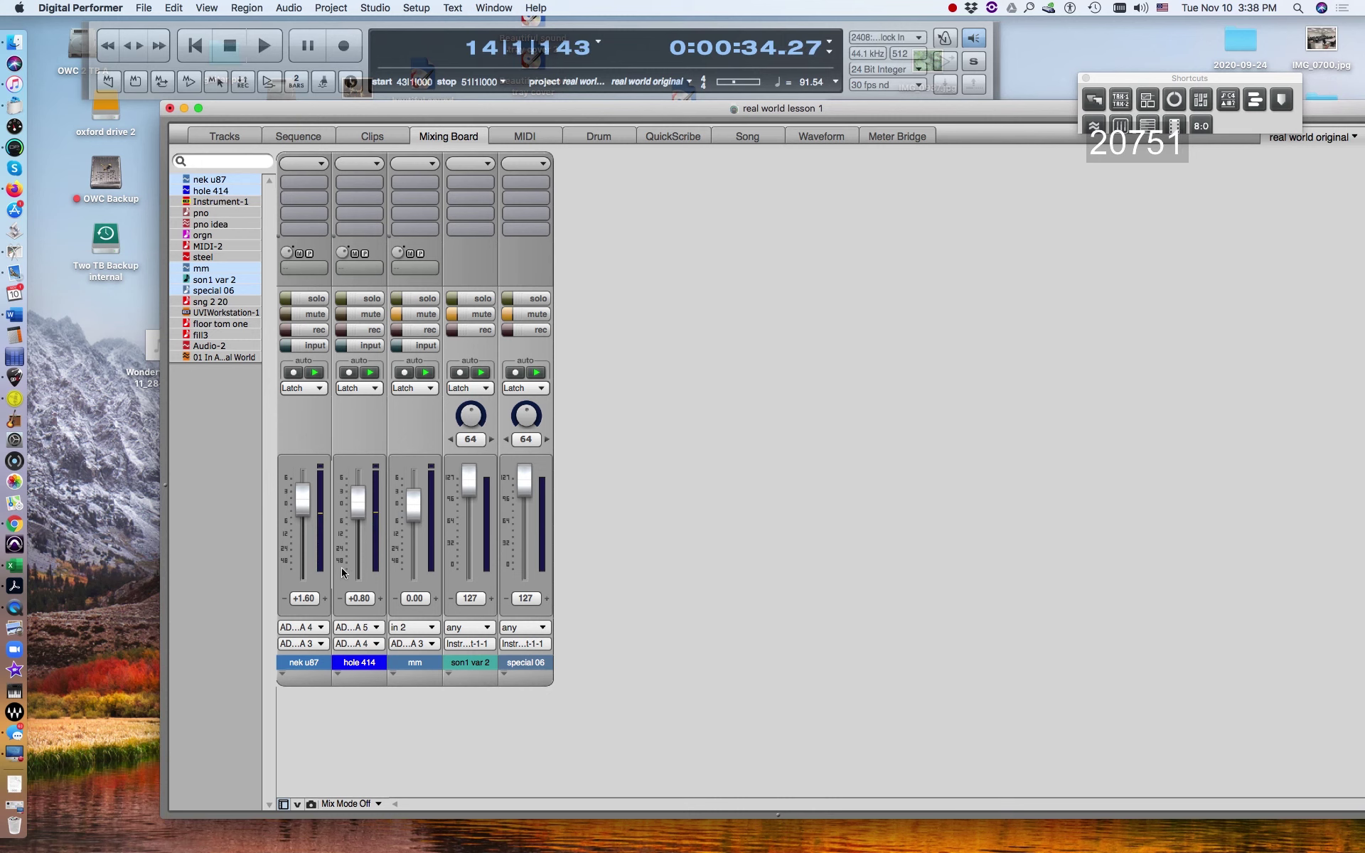
Return to the Tracks view and play the sequence from about bar 41 while viewing the end of the song
left_click_drag(320, 122, 275, 143)
left_click(214, 161)
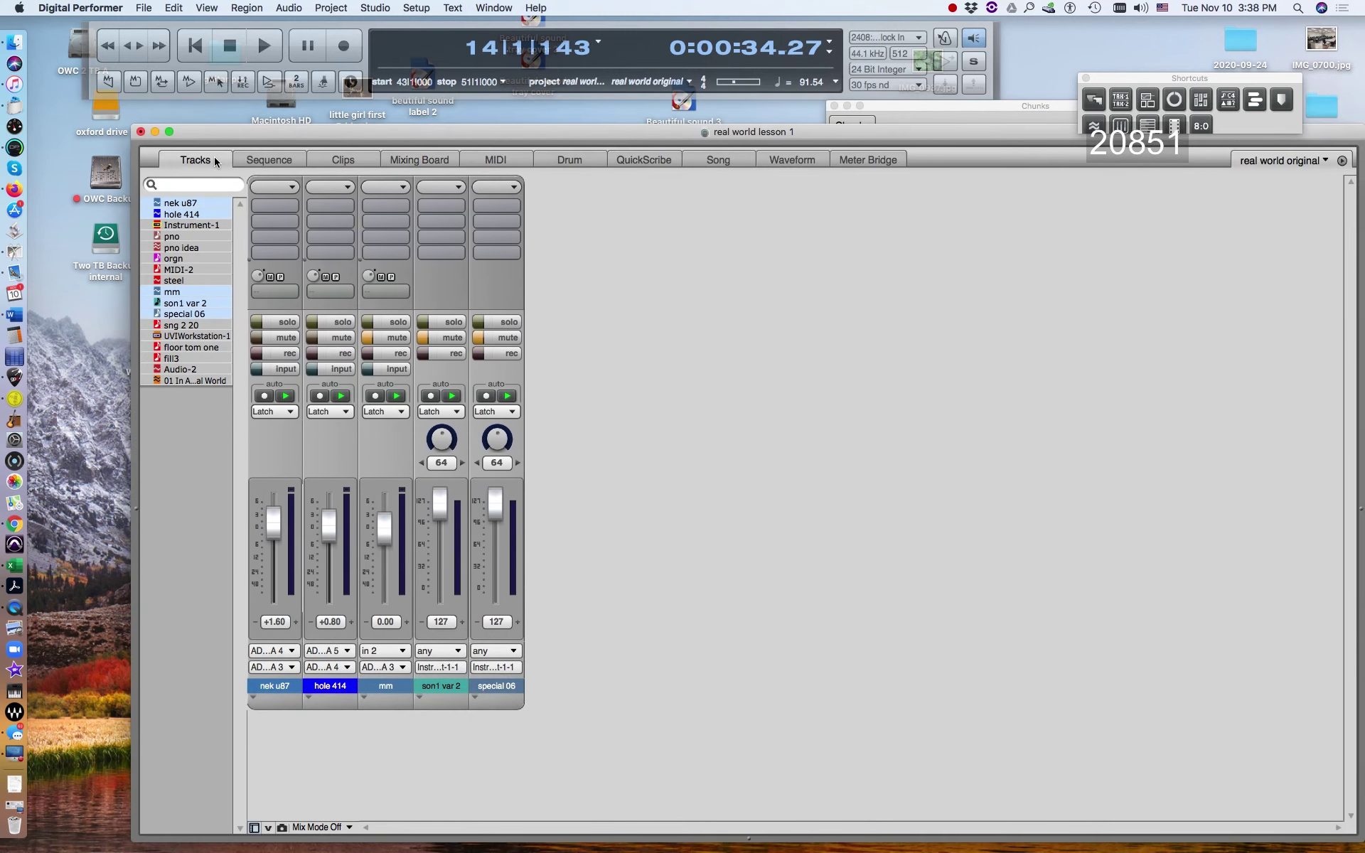
left_click(1186, 215)
key("space")
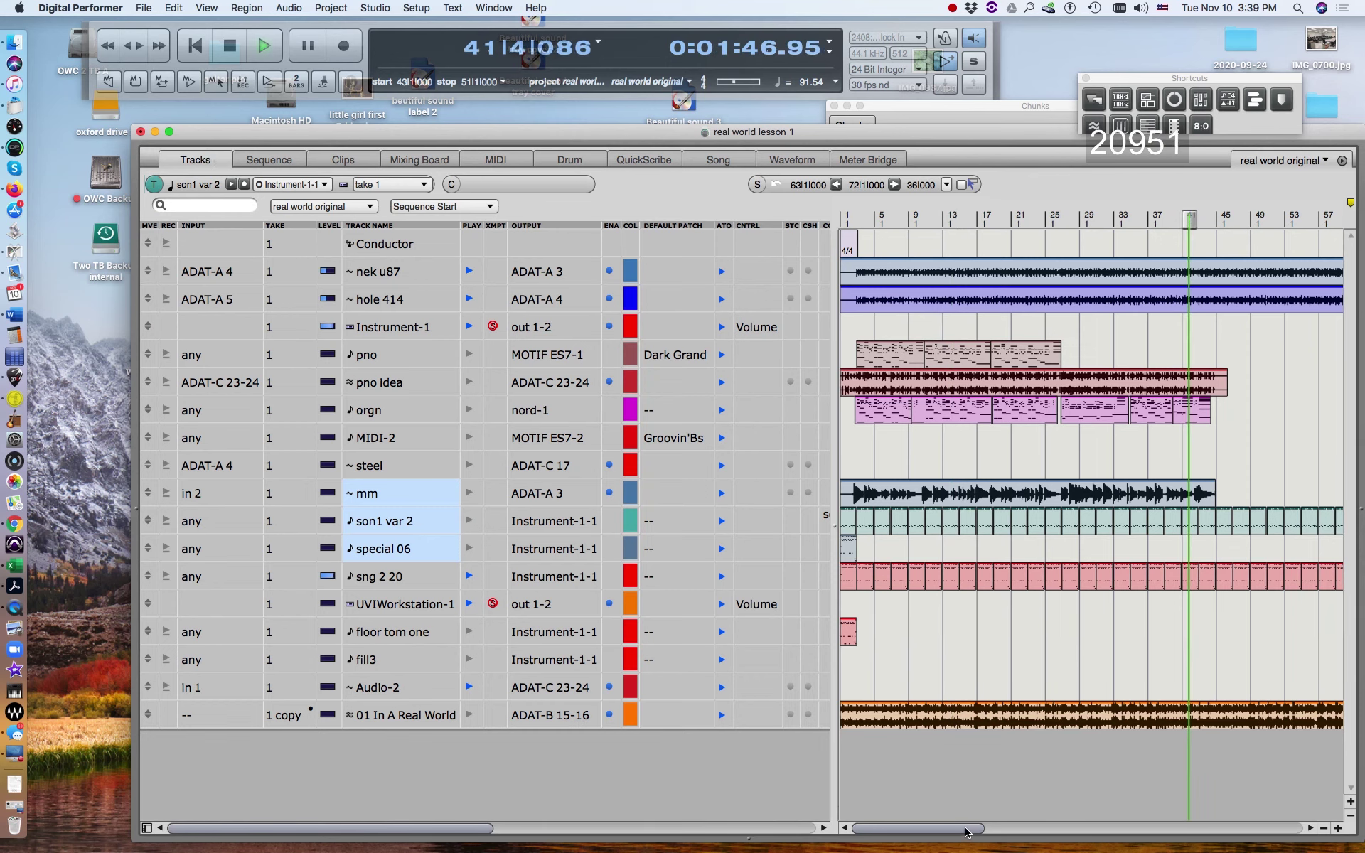
left_click_drag(981, 827, 1020, 828)
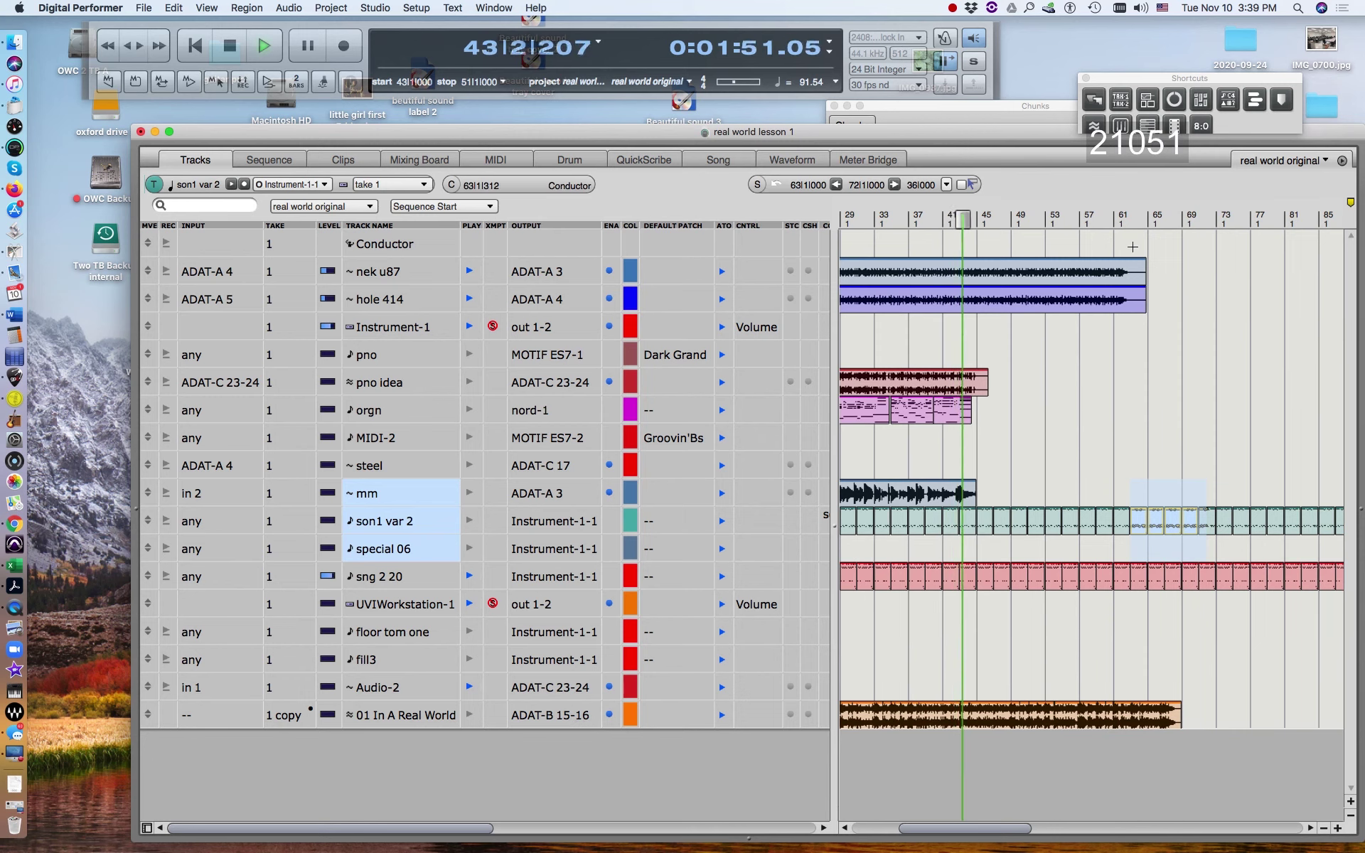
key("space")
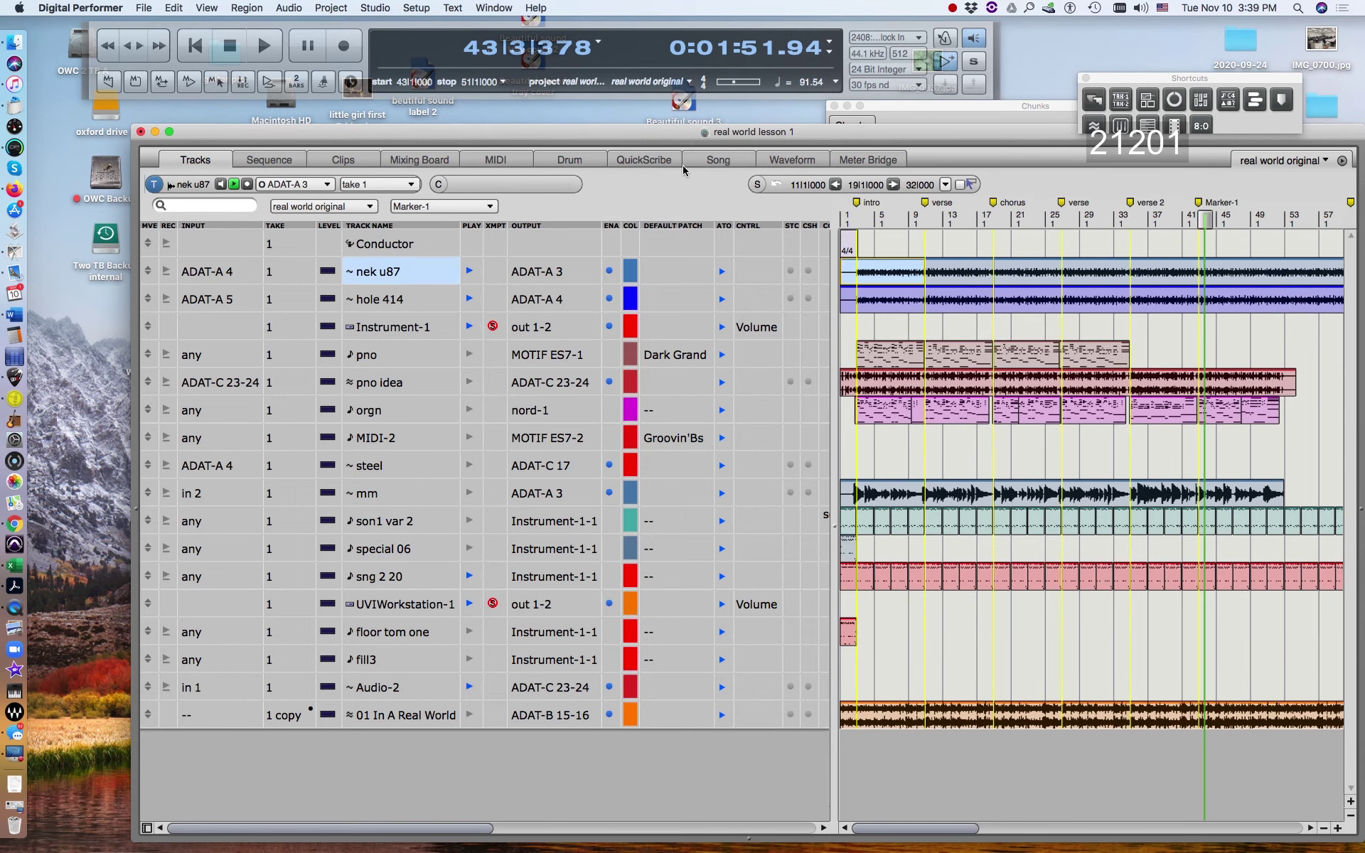
Enlarge the tracks timeline and examine the marked intro, verse and chorus sections from bar 1 to bar 29
left_click_drag(887, 133, 785, 110)
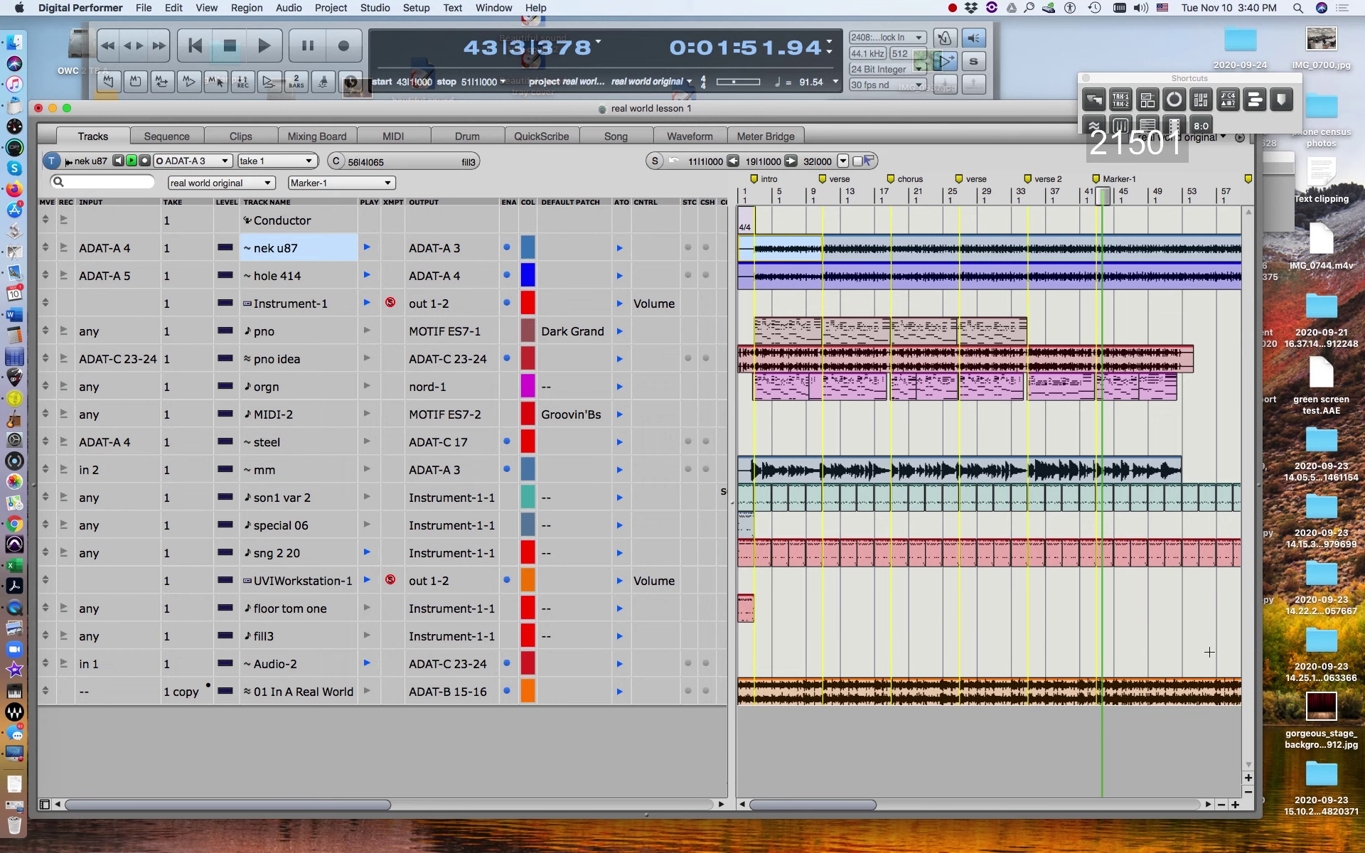
left_click(1235, 804)
left_click(1235, 804)
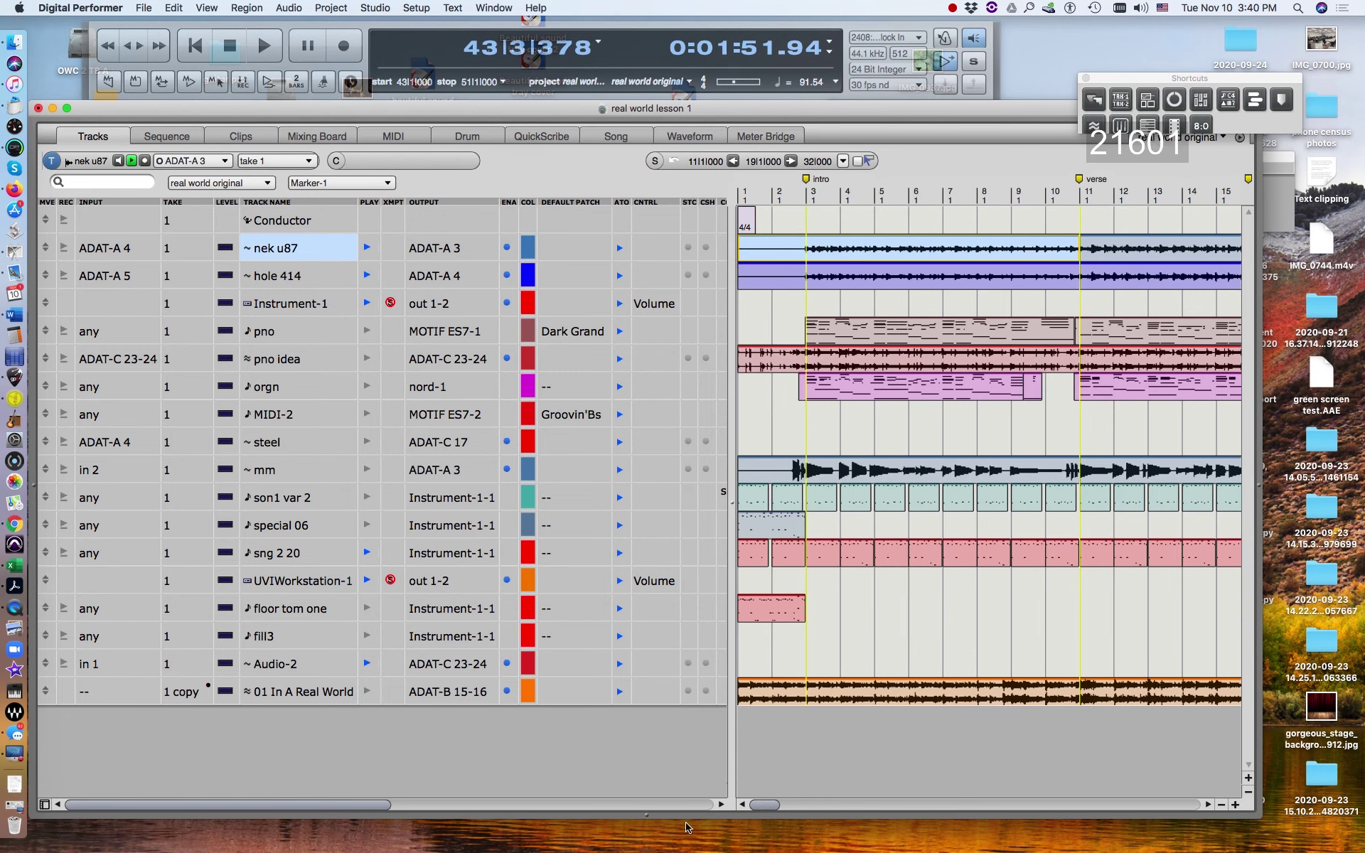
left_click_drag(764, 806, 795, 802)
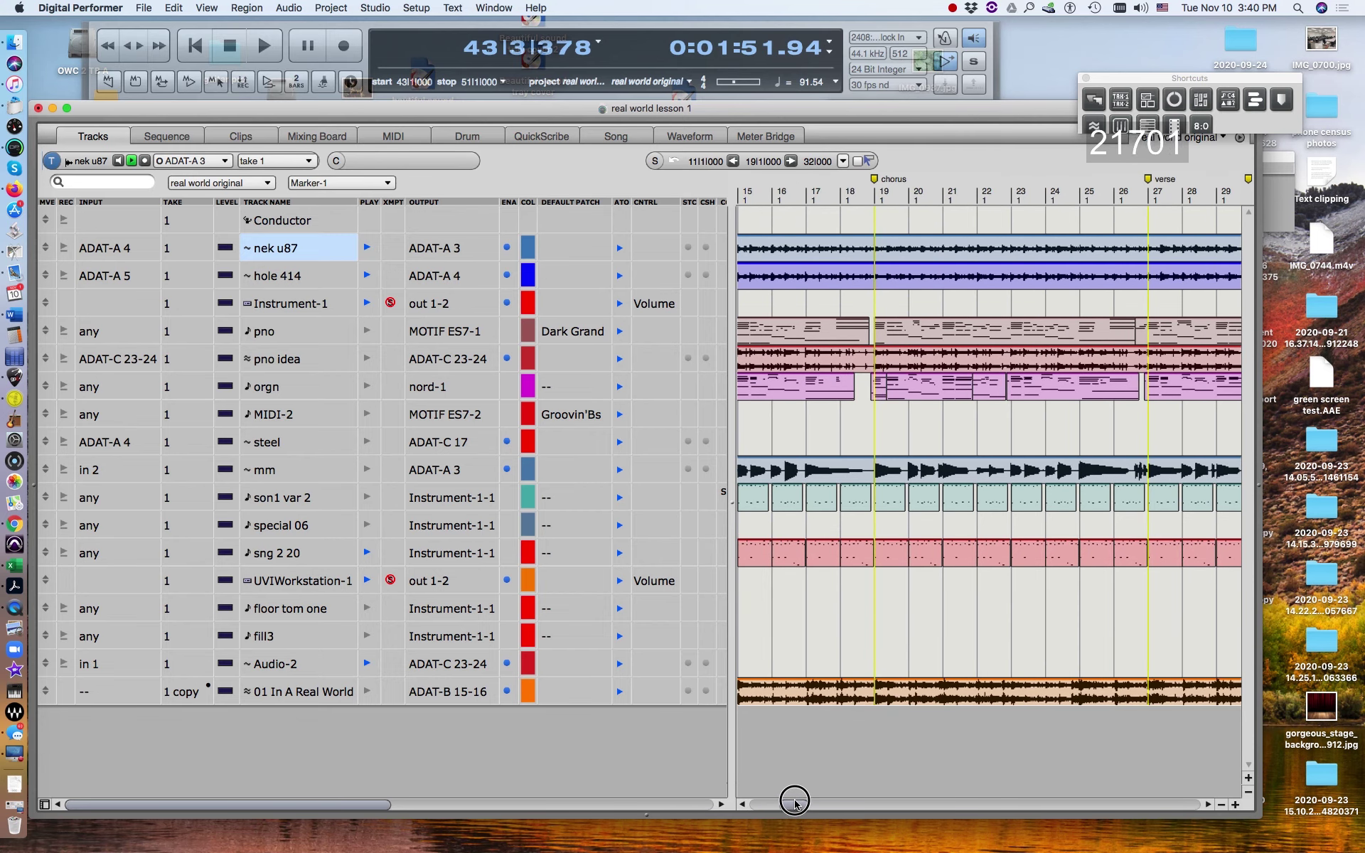
left_click_drag(795, 802, 623, 811)
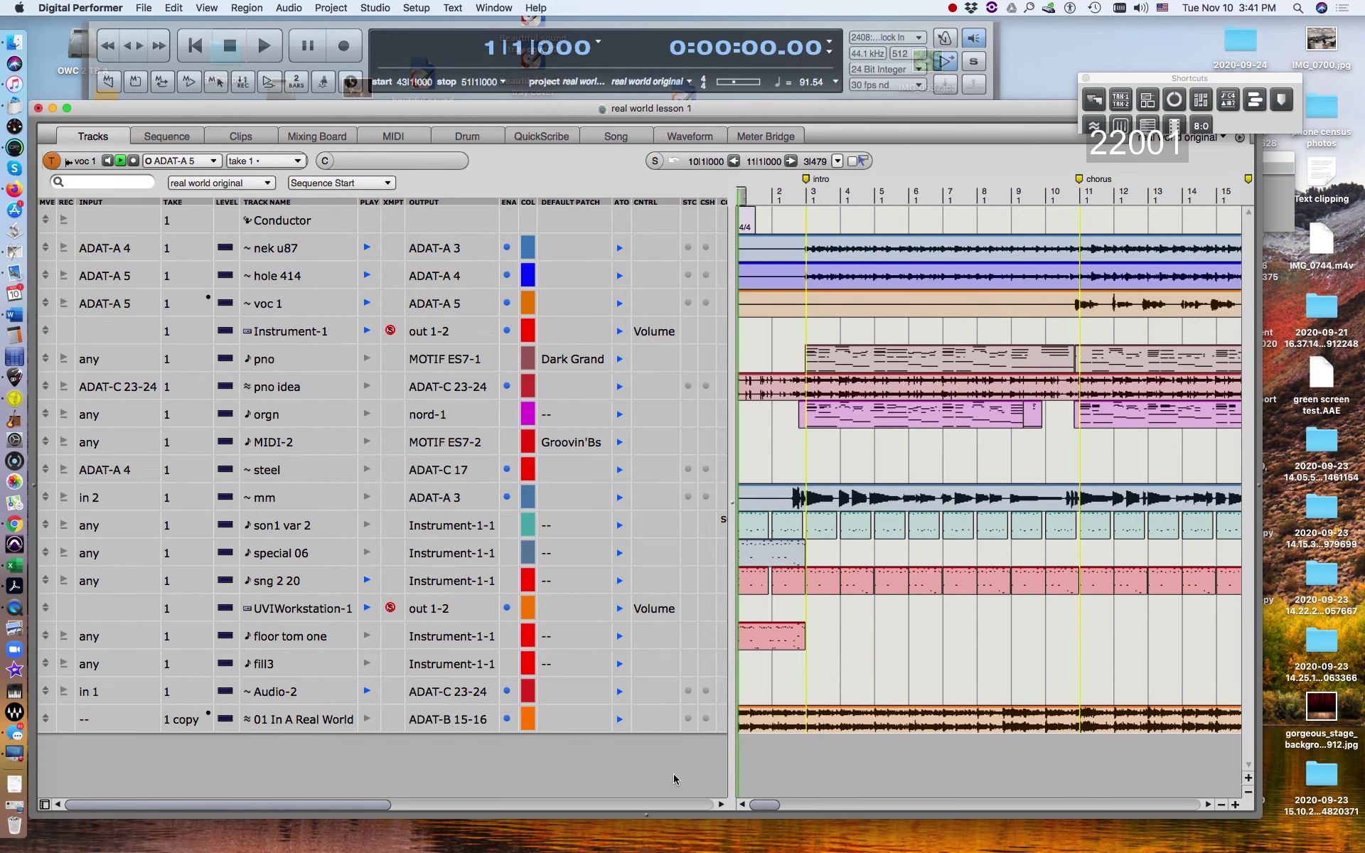
Play the sequence from about bar 10 into the chorus, show the whole song, and play its ending after Marker-1
mouse_move(763, 807)
left_mouse_down()
mouse_move(787, 805)
mouse_move(741, 803)
left_mouse_up()
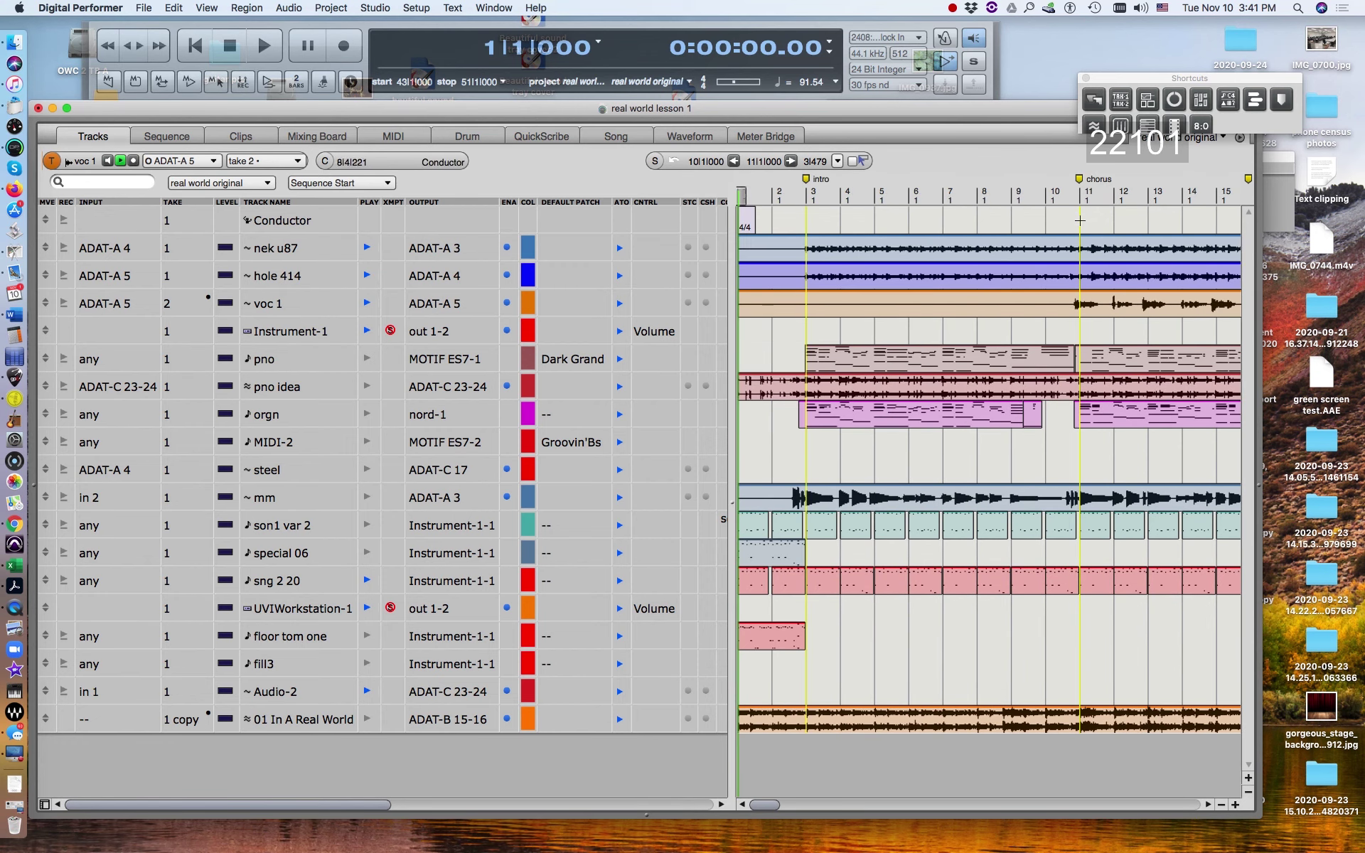
left_click(1059, 195)
key("space")
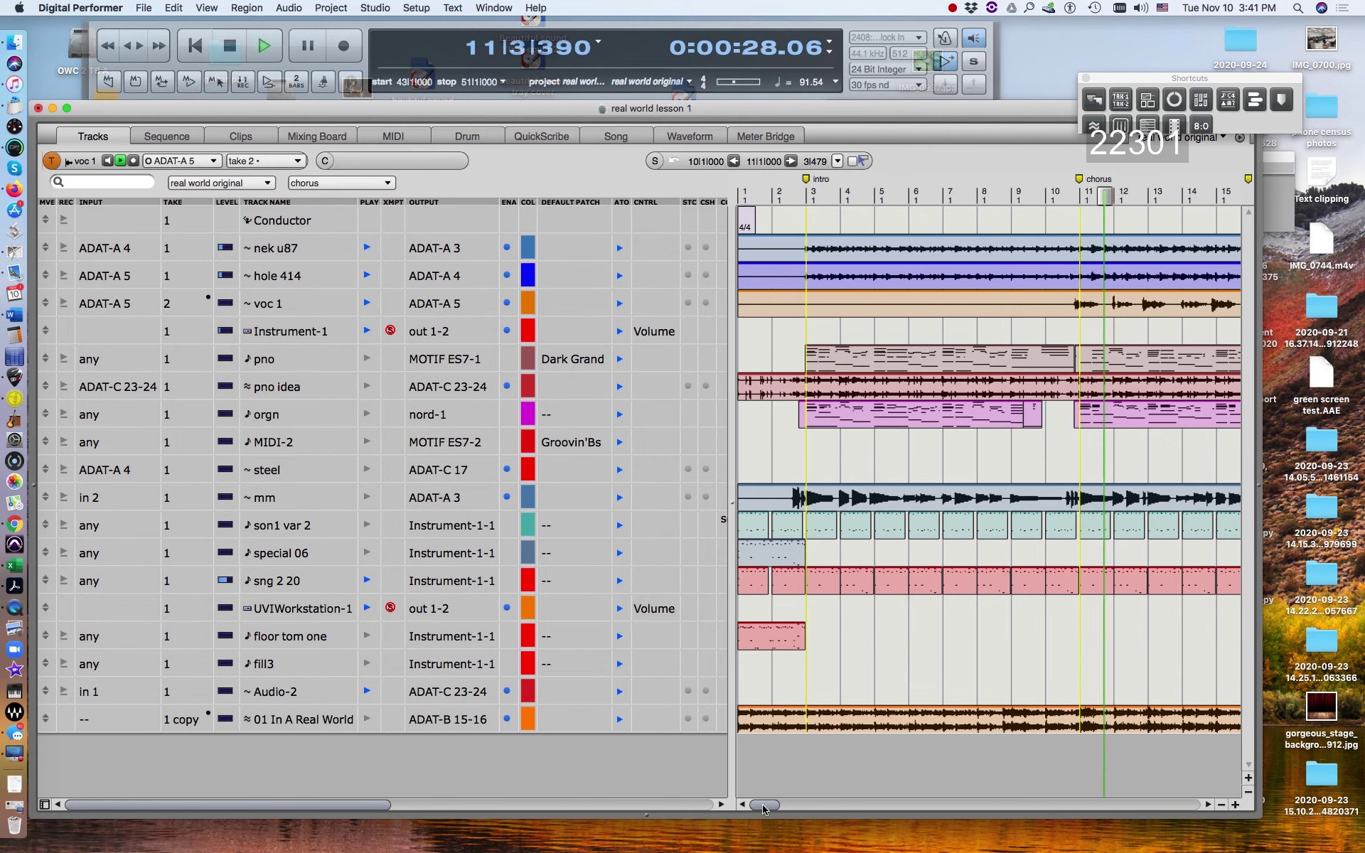
left_click_drag(763, 808, 795, 803)
left_click(1222, 805)
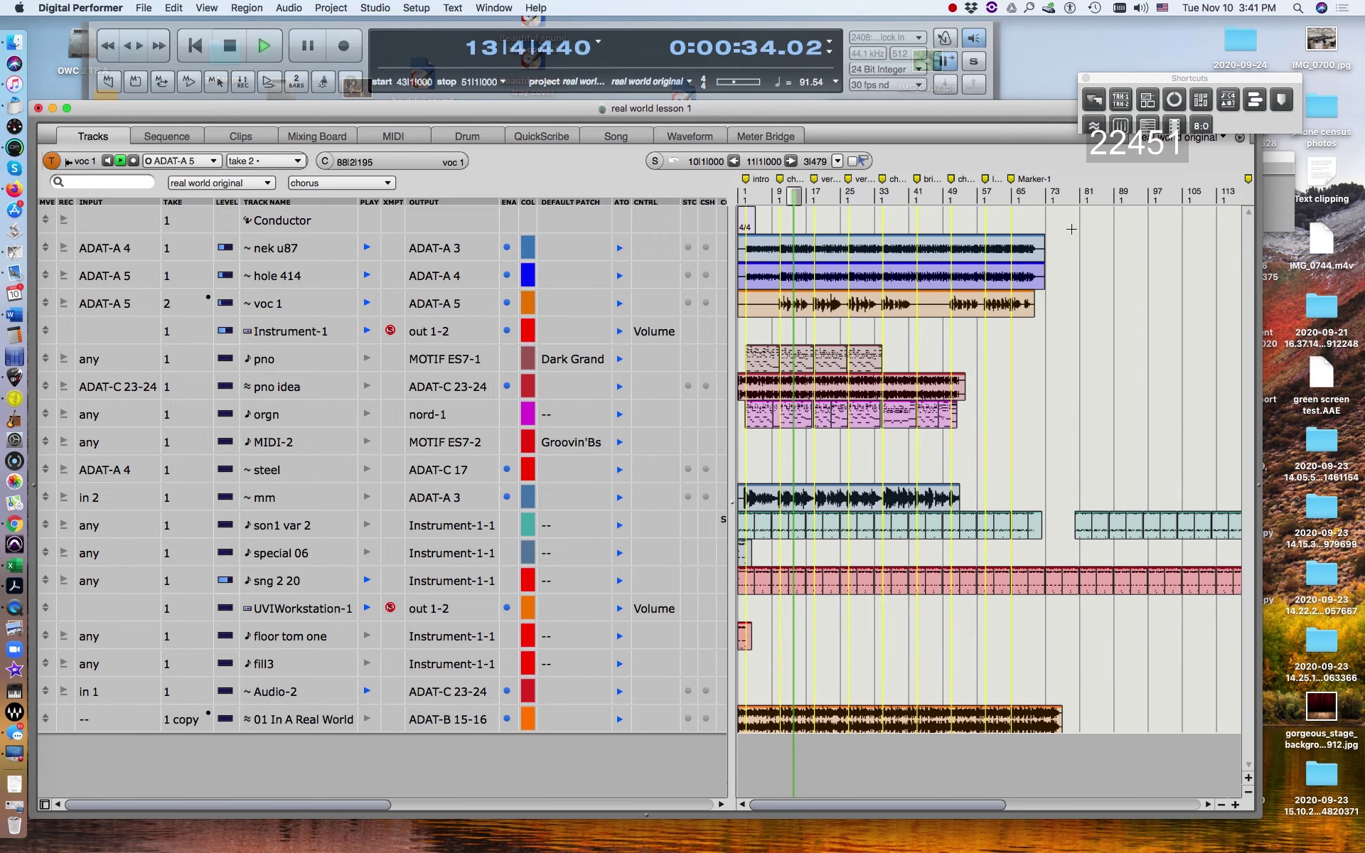
left_click(1017, 198)
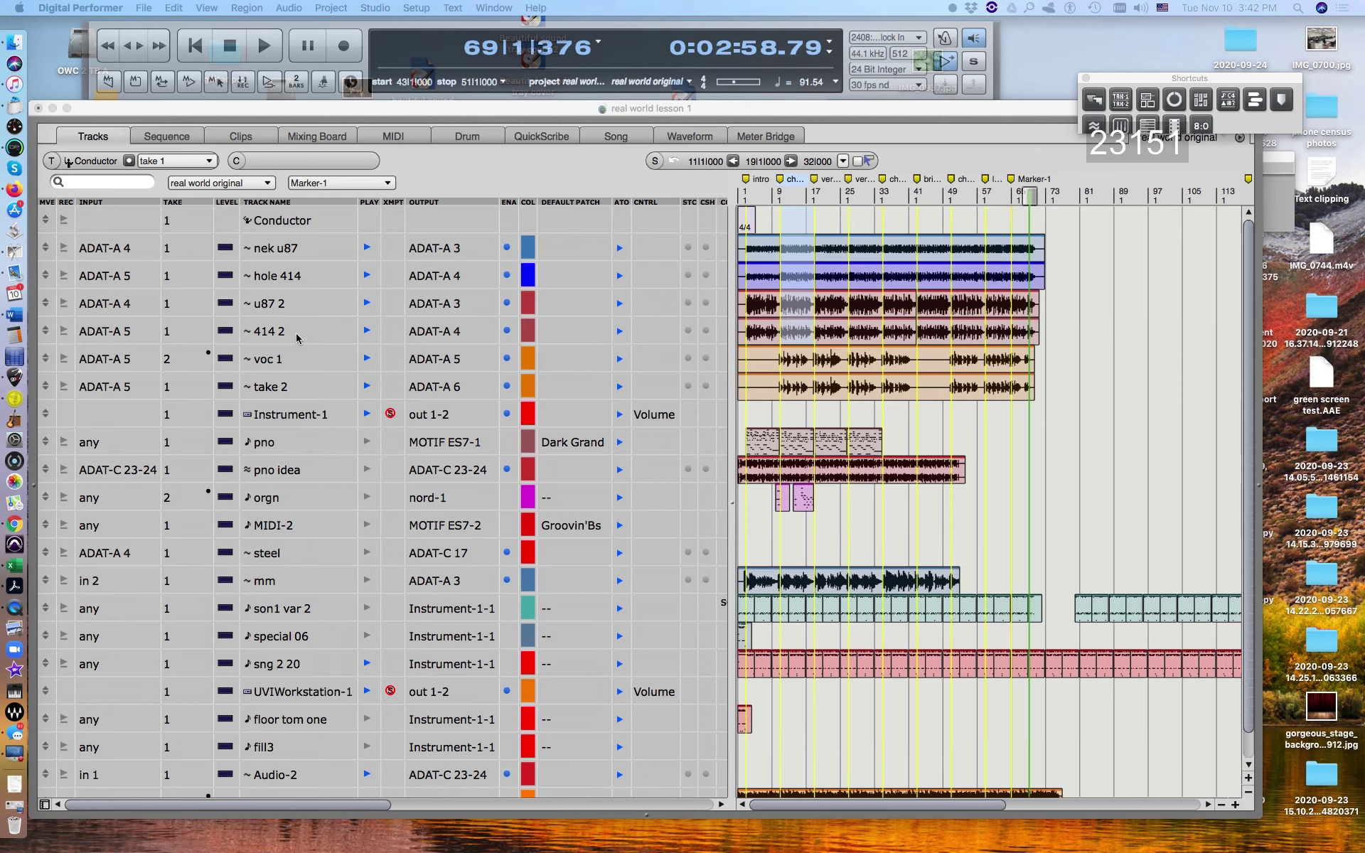
Turn off playback for nek u87 and hole 414, and play the sequence from about bar 8 and from the start
left_click(370, 252)
left_click(371, 274)
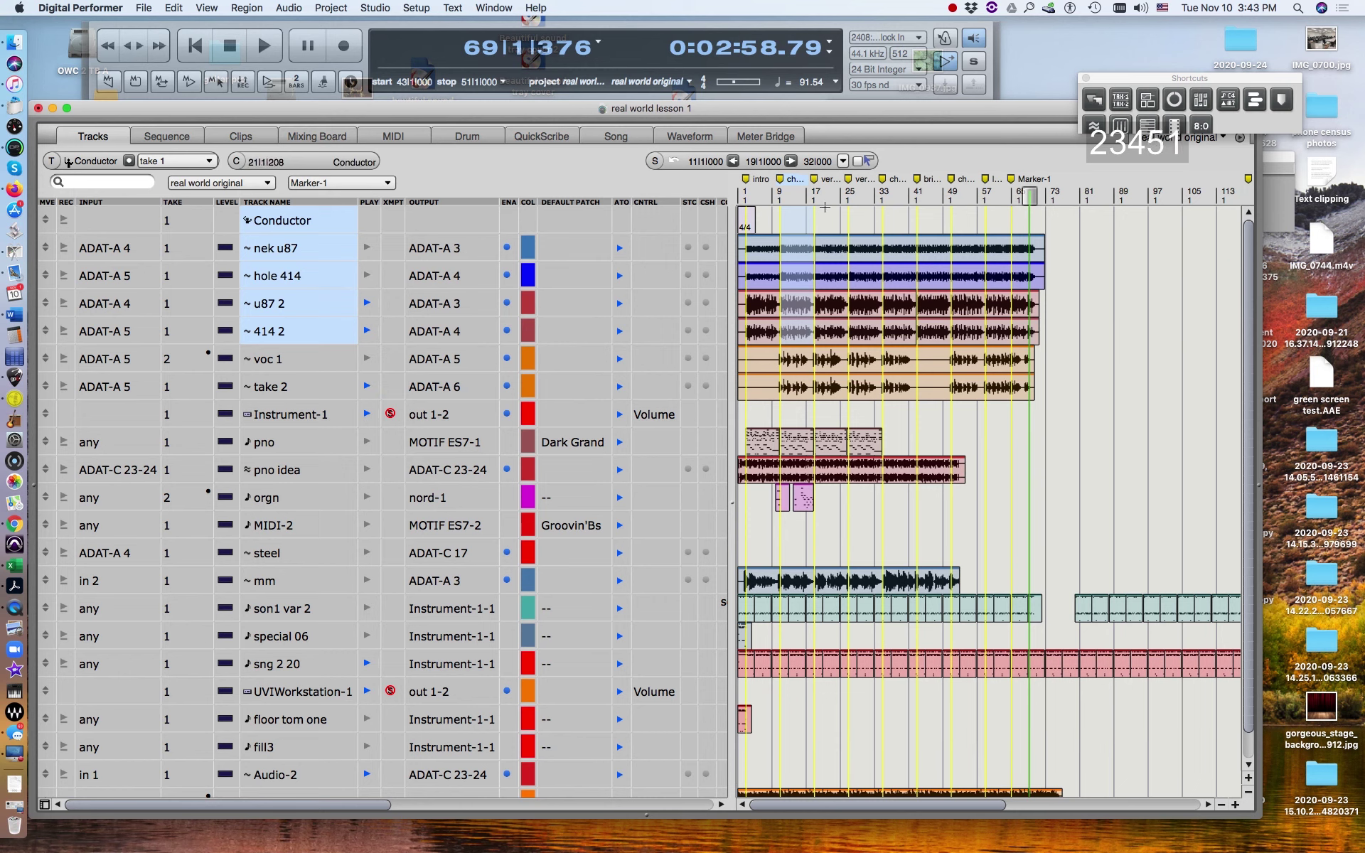
left_click(770, 191)
key("space")
key("space")
key("Return")
key("space")
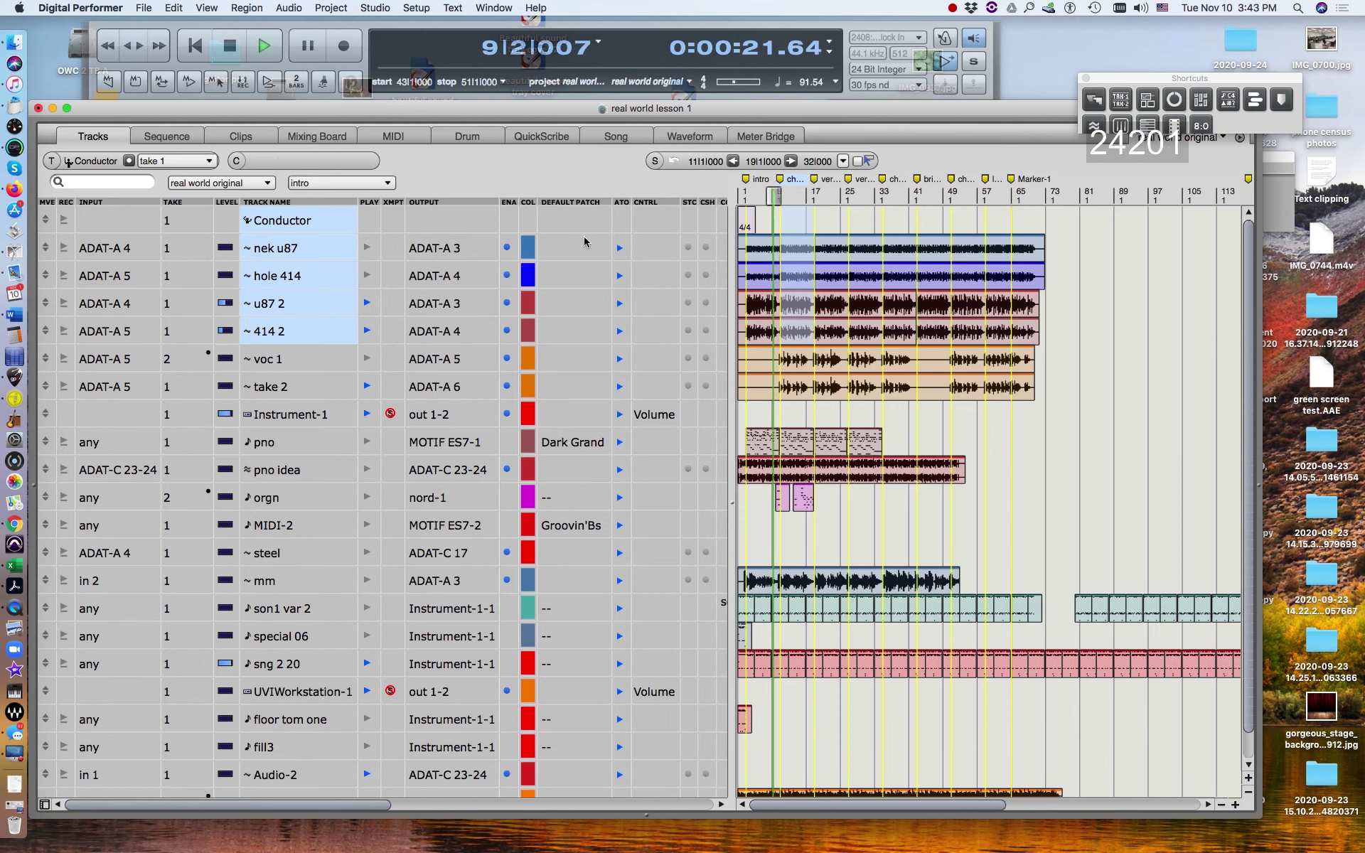
Switch playback from u87 2 and 414 2 to nek u87 and hole 414 while the song plays, and silence take 2
left_click(368, 248)
left_click(364, 277)
left_click(366, 330)
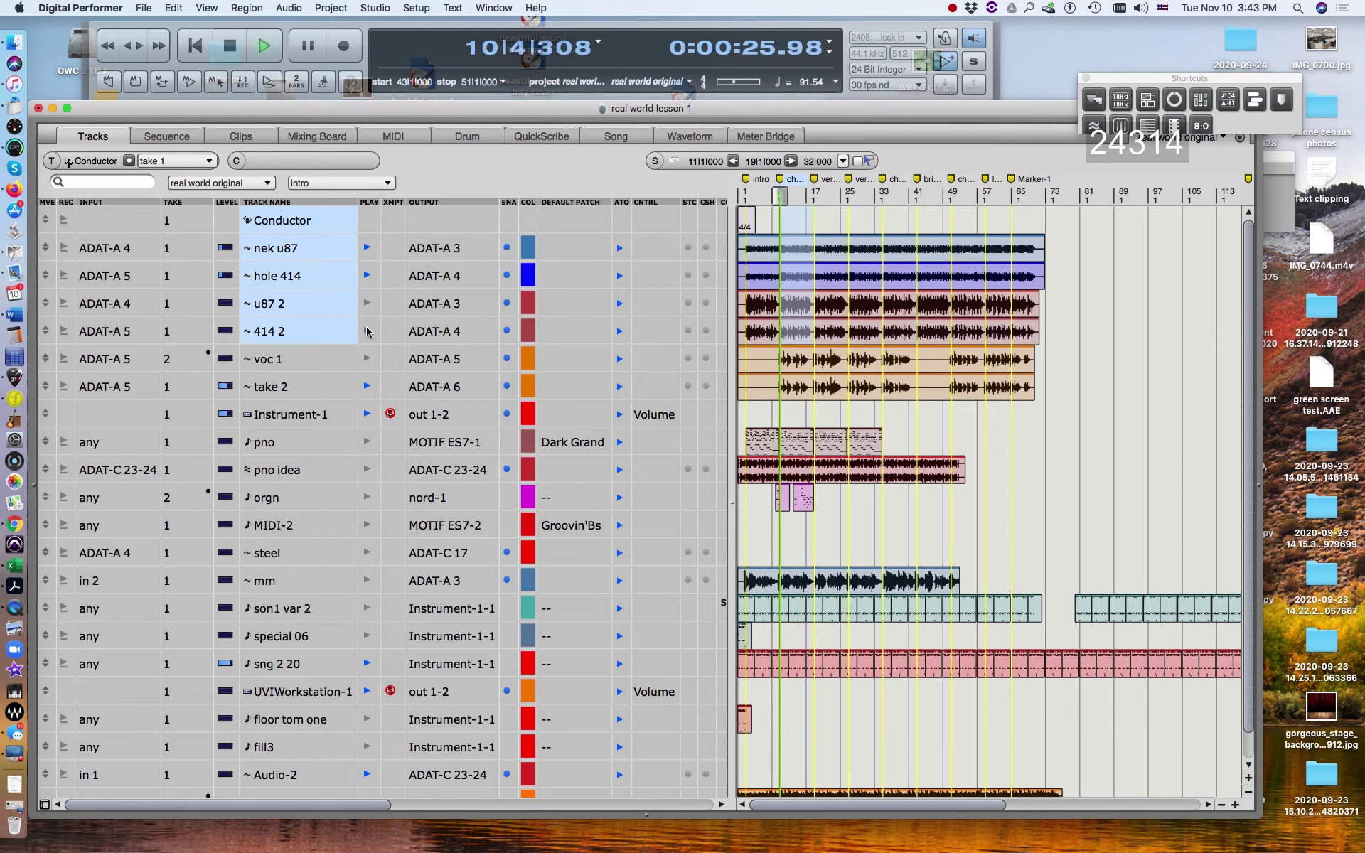
left_click(365, 387)
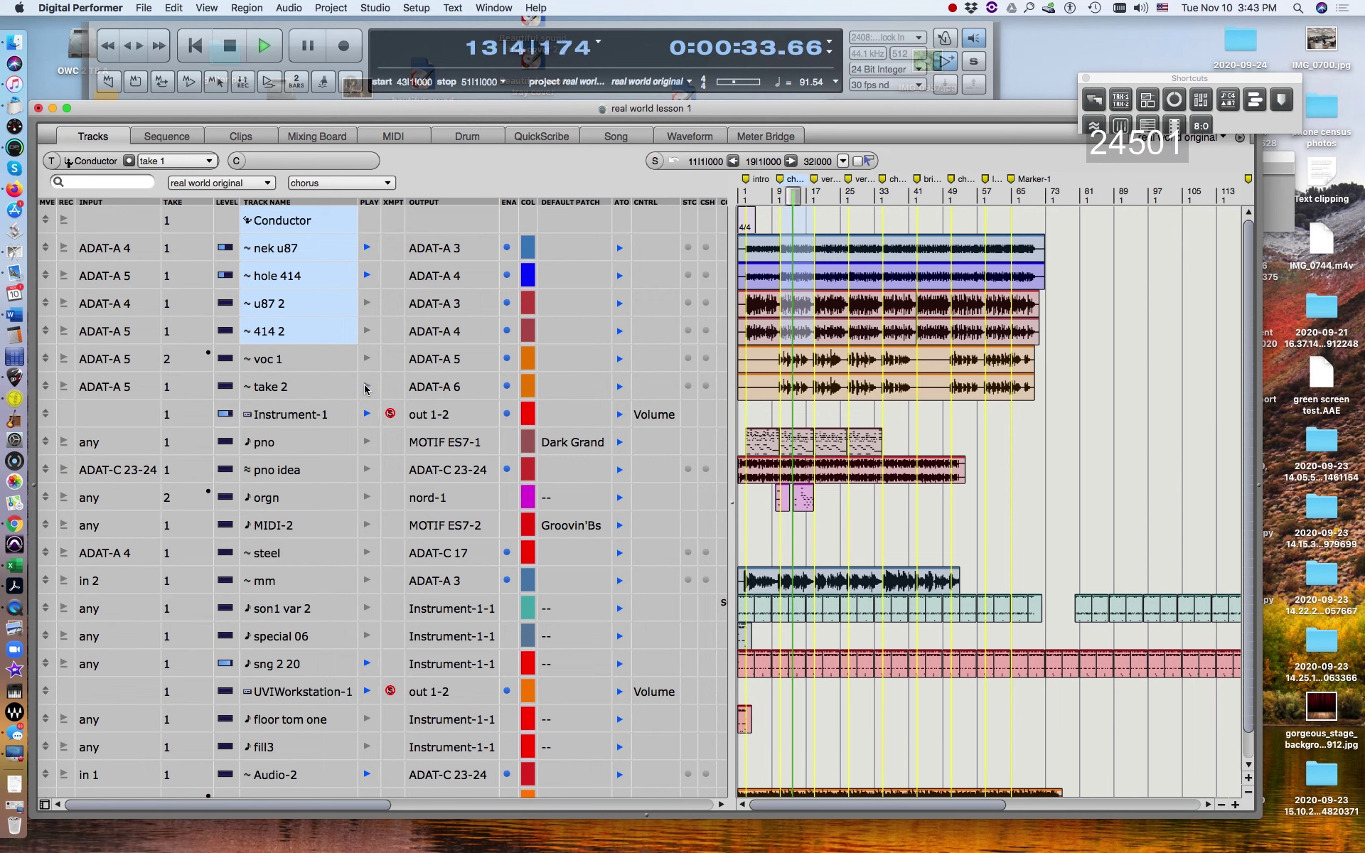
Switch playback back to u87 2 and 414 2 instead of nek u87 and hole 414, and color the take 2 track purple
left_click(367, 302)
left_click(366, 331)
left_click(365, 275)
left_click(366, 248)
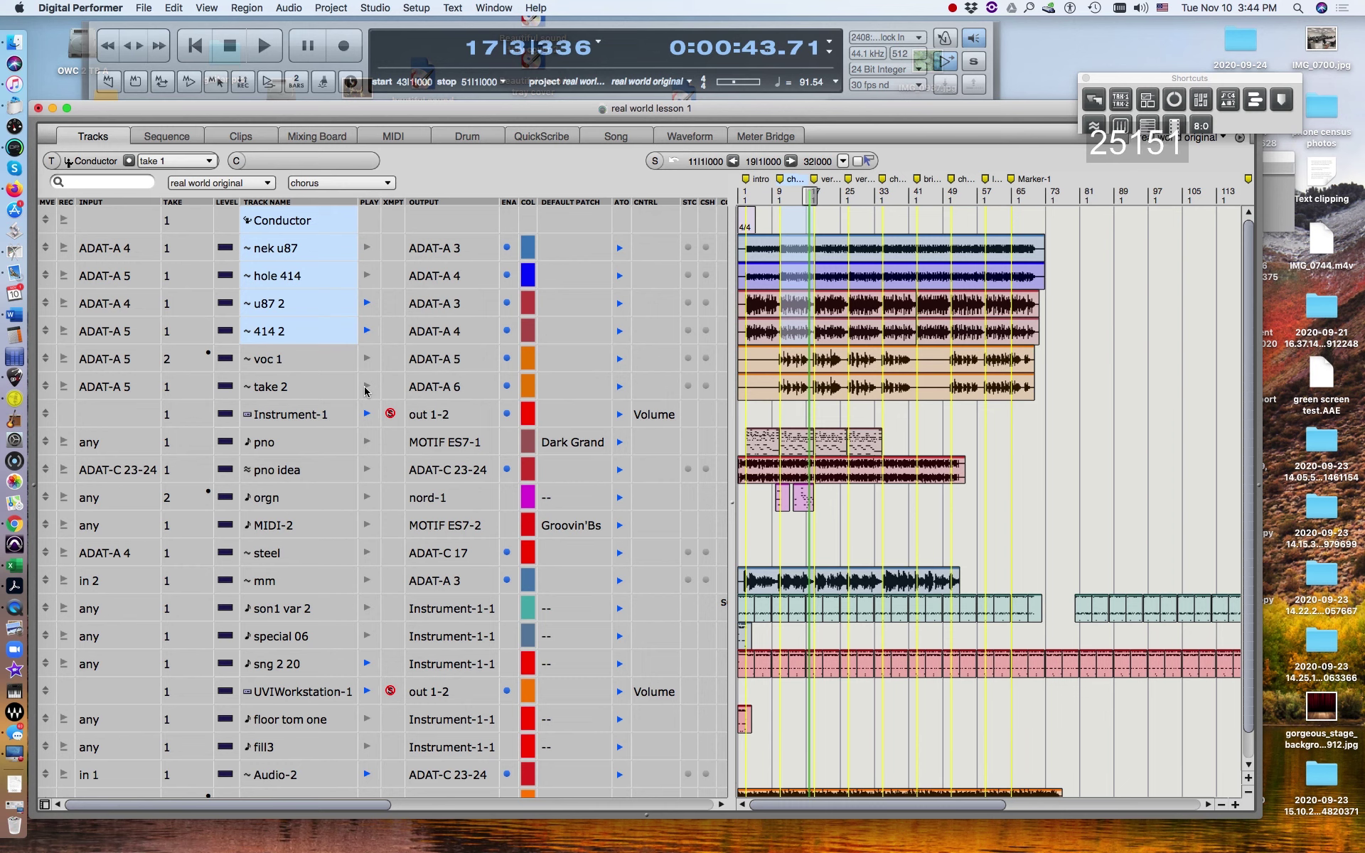
left_click(536, 388)
left_click(577, 526)
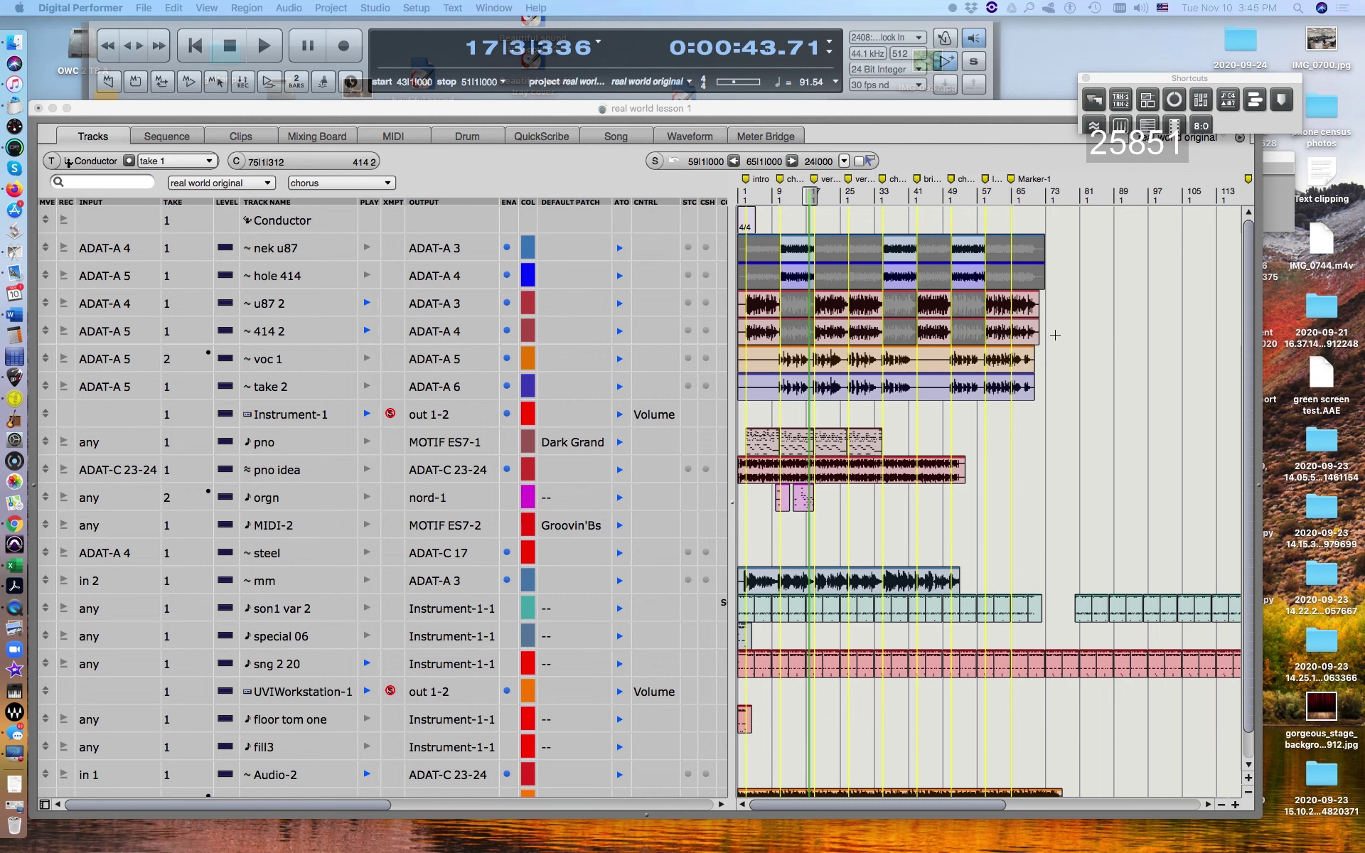
Open the u87 2 track in the Sequence Editor and display the song from bar 1 through the chorus after the bridge
left_click(1064, 311)
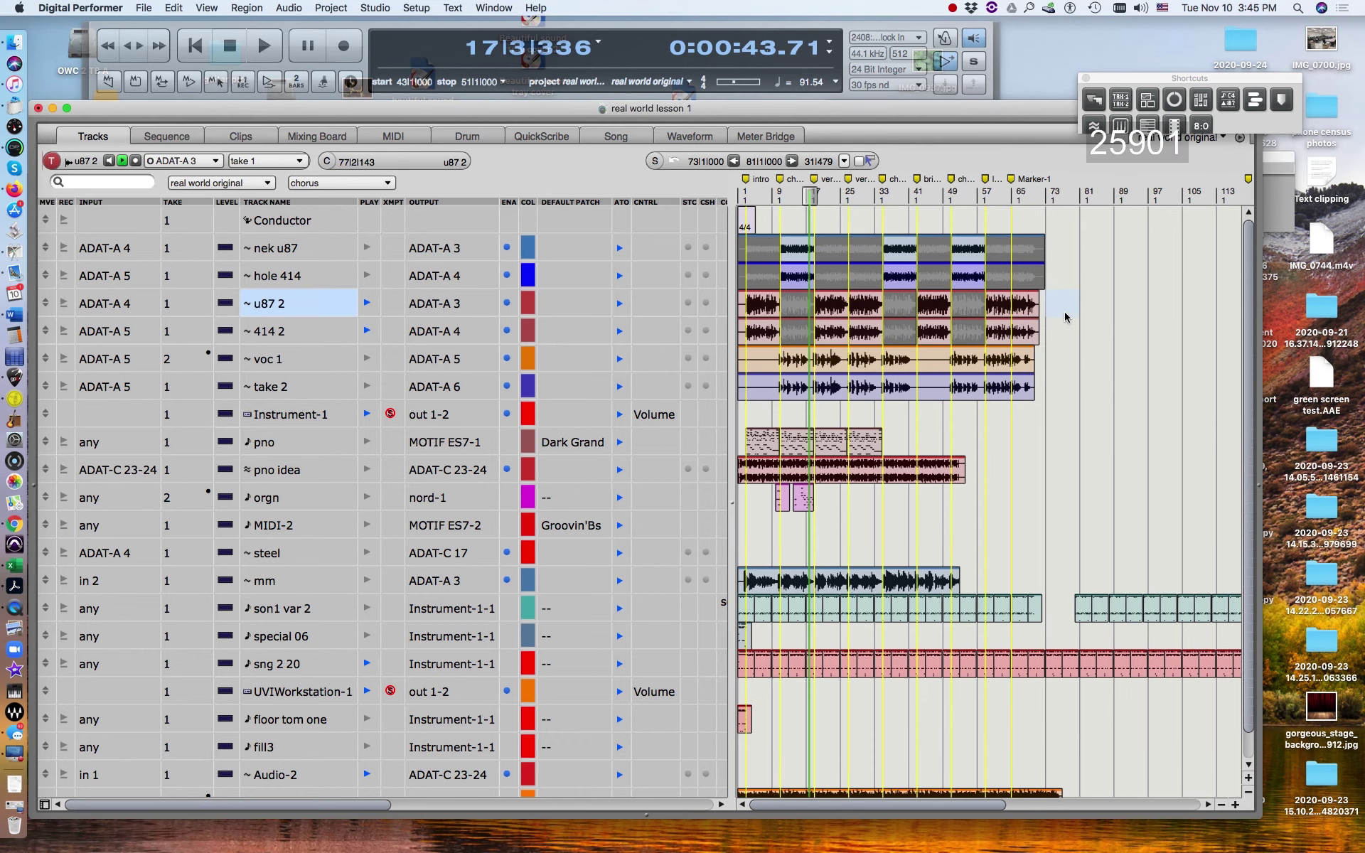
double_click(1064, 314)
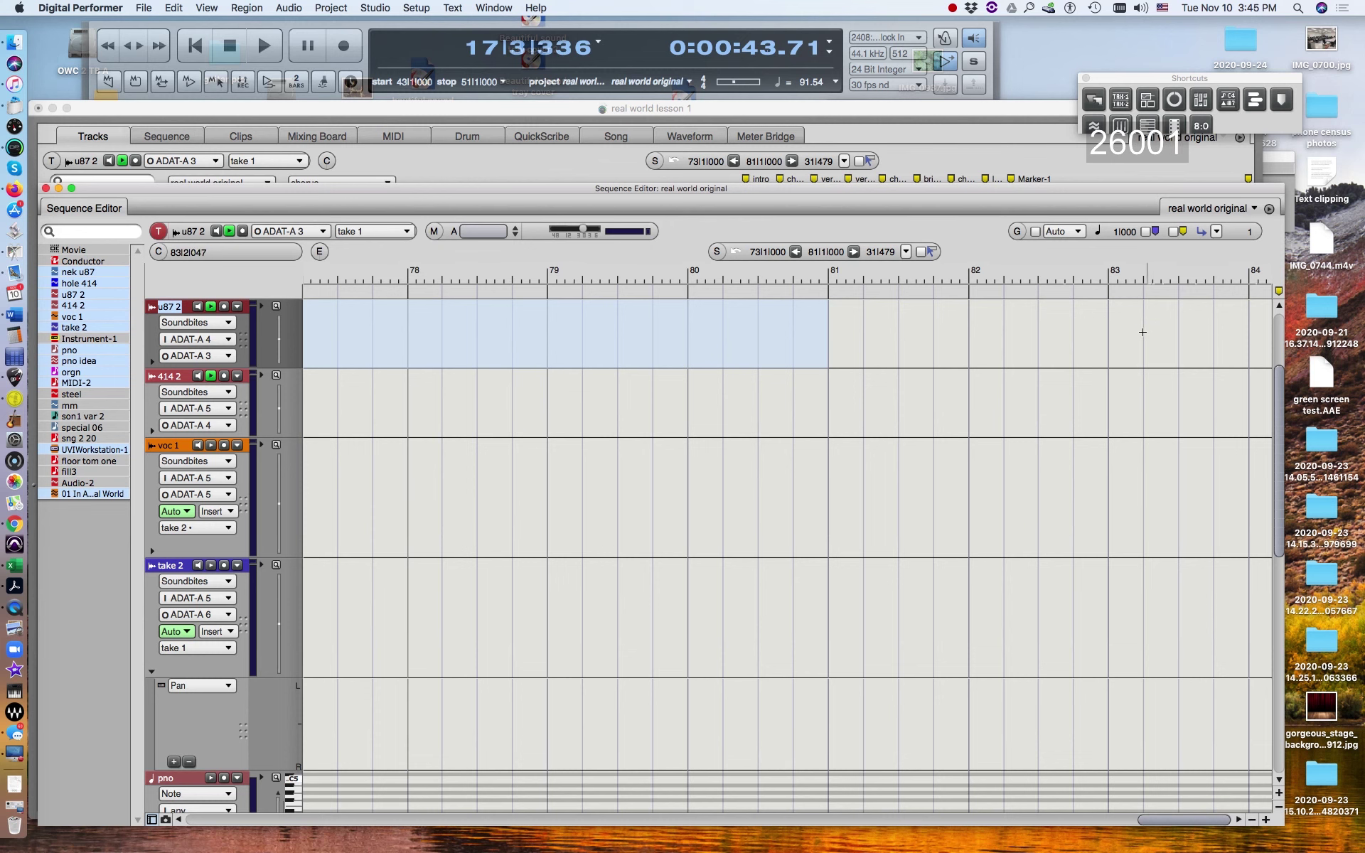
key("Return")
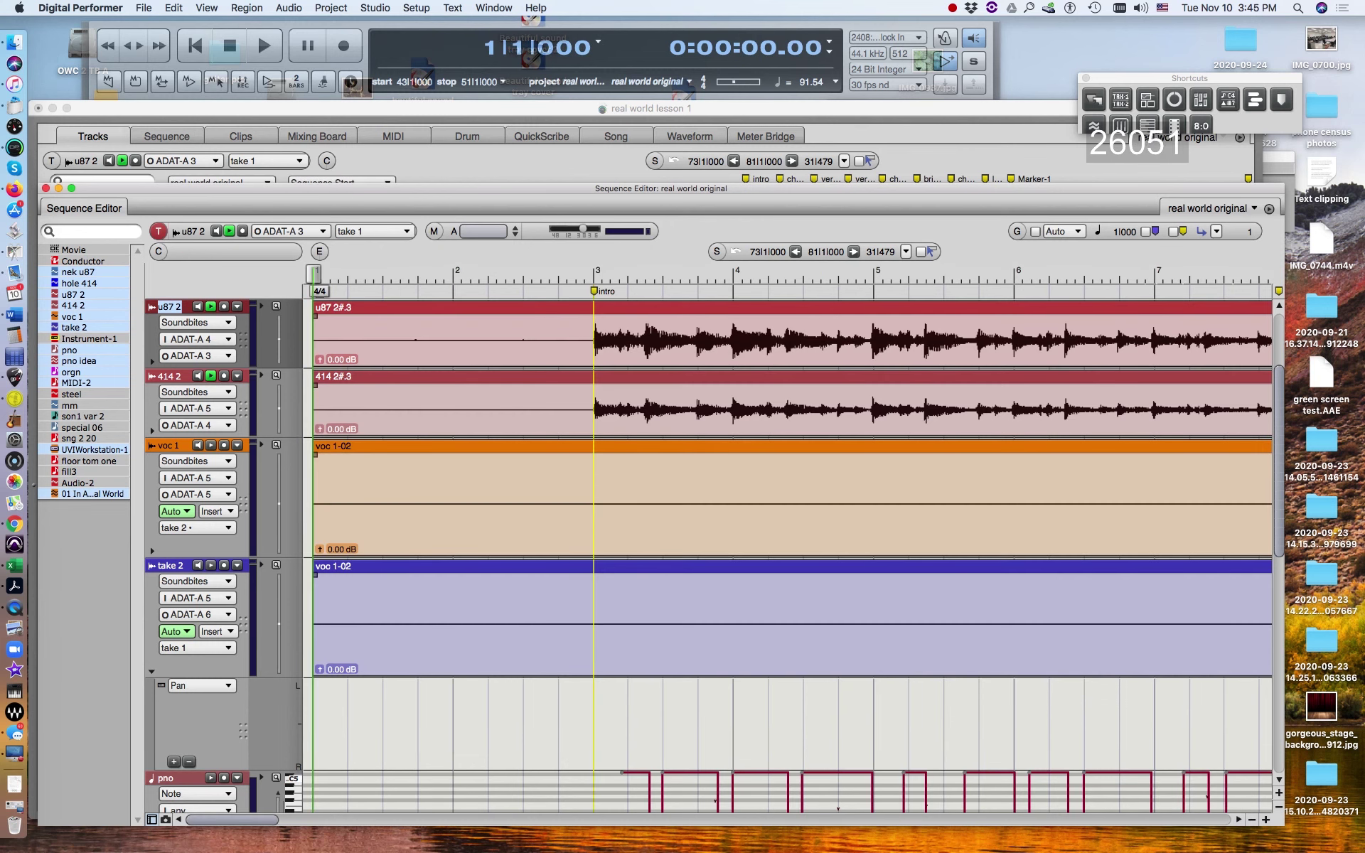
left_click(1251, 819)
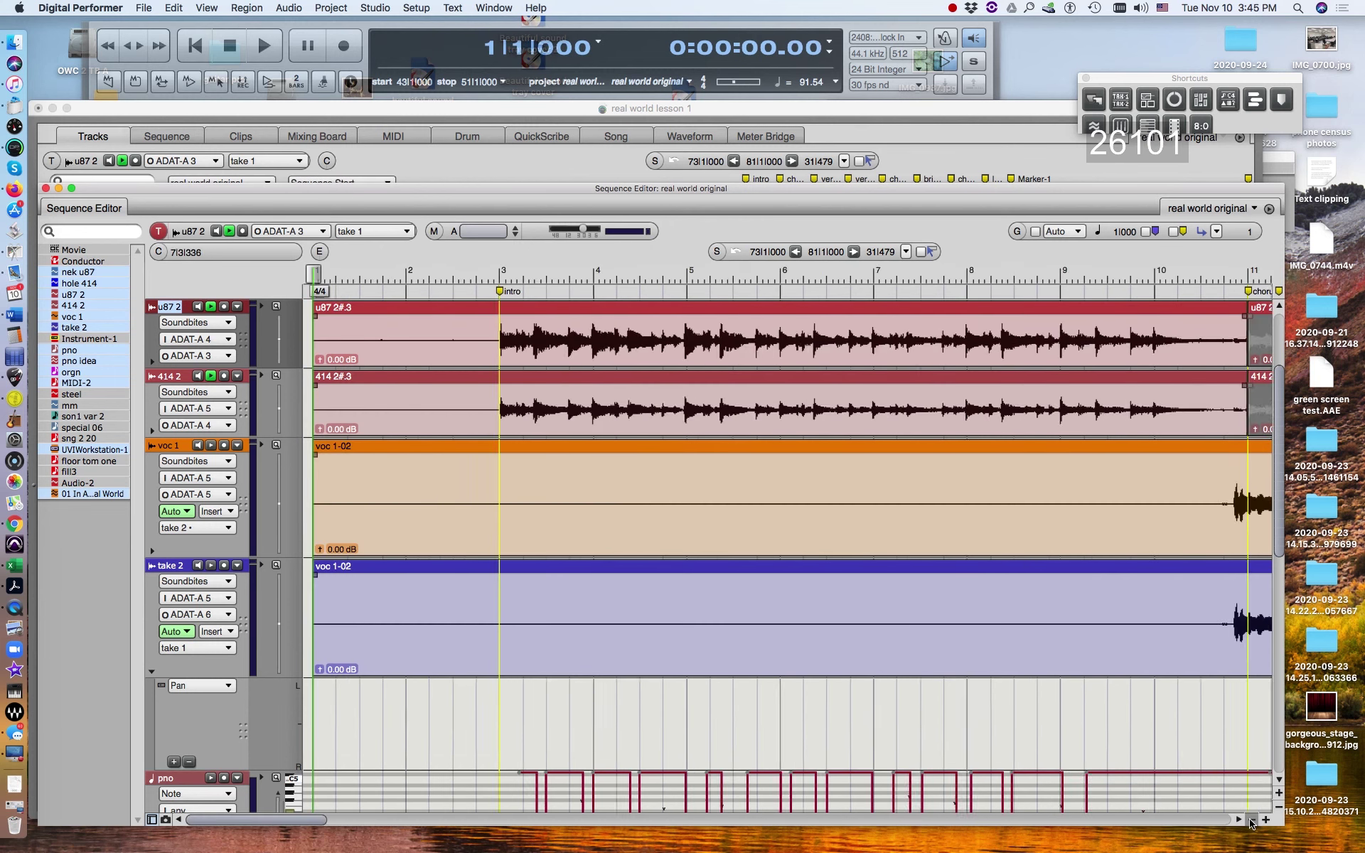
left_click(1250, 820)
left_click(1250, 819)
left_click(1251, 820)
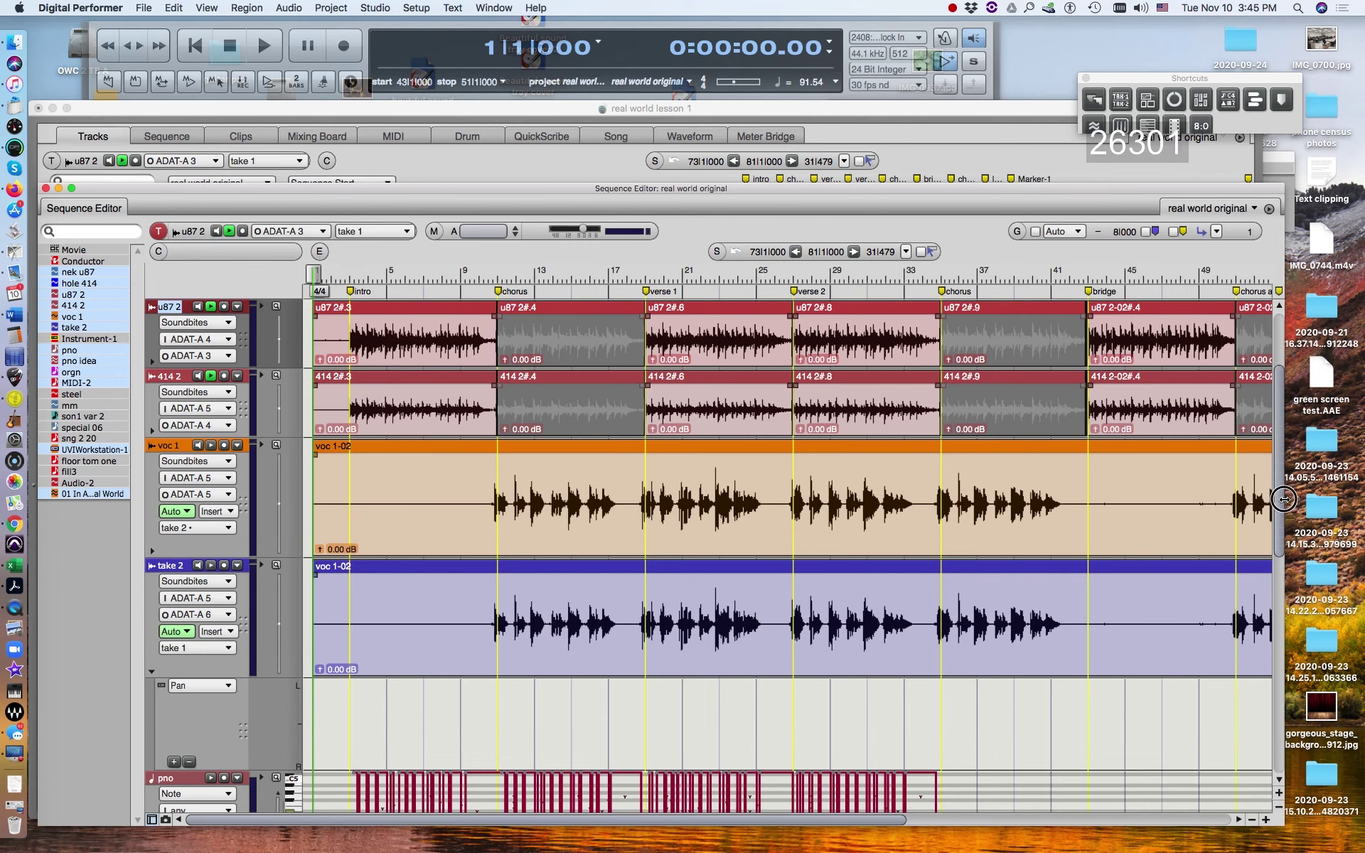
Hide voc 1 and the tracks below it in the Sequence Editor, leaving nek u87, hole 414, u87 2 and 414 2
scroll(1284, 502, "up", 5)
scroll(1291, 441, "up", 1)
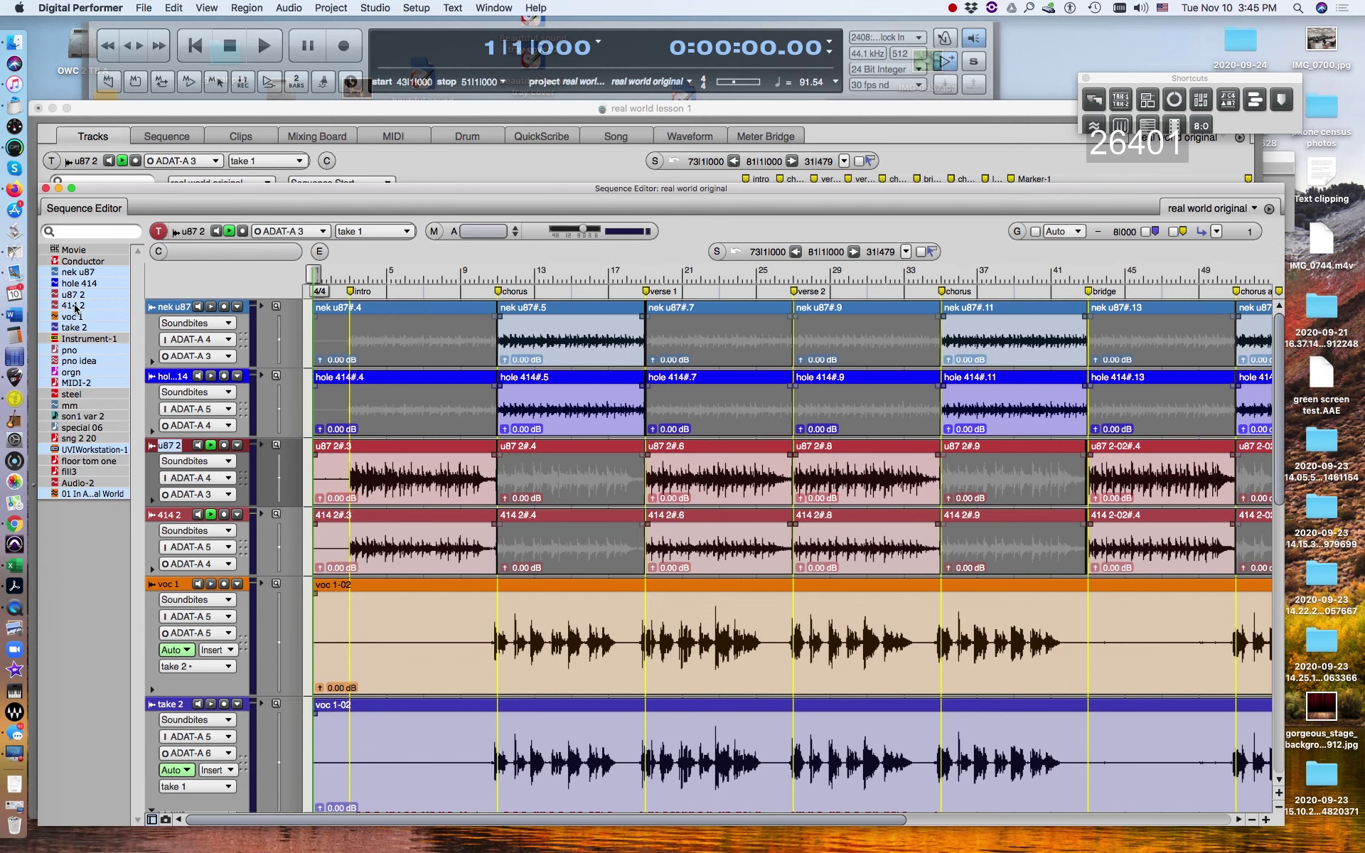
left_click_drag(76, 320, 79, 596)
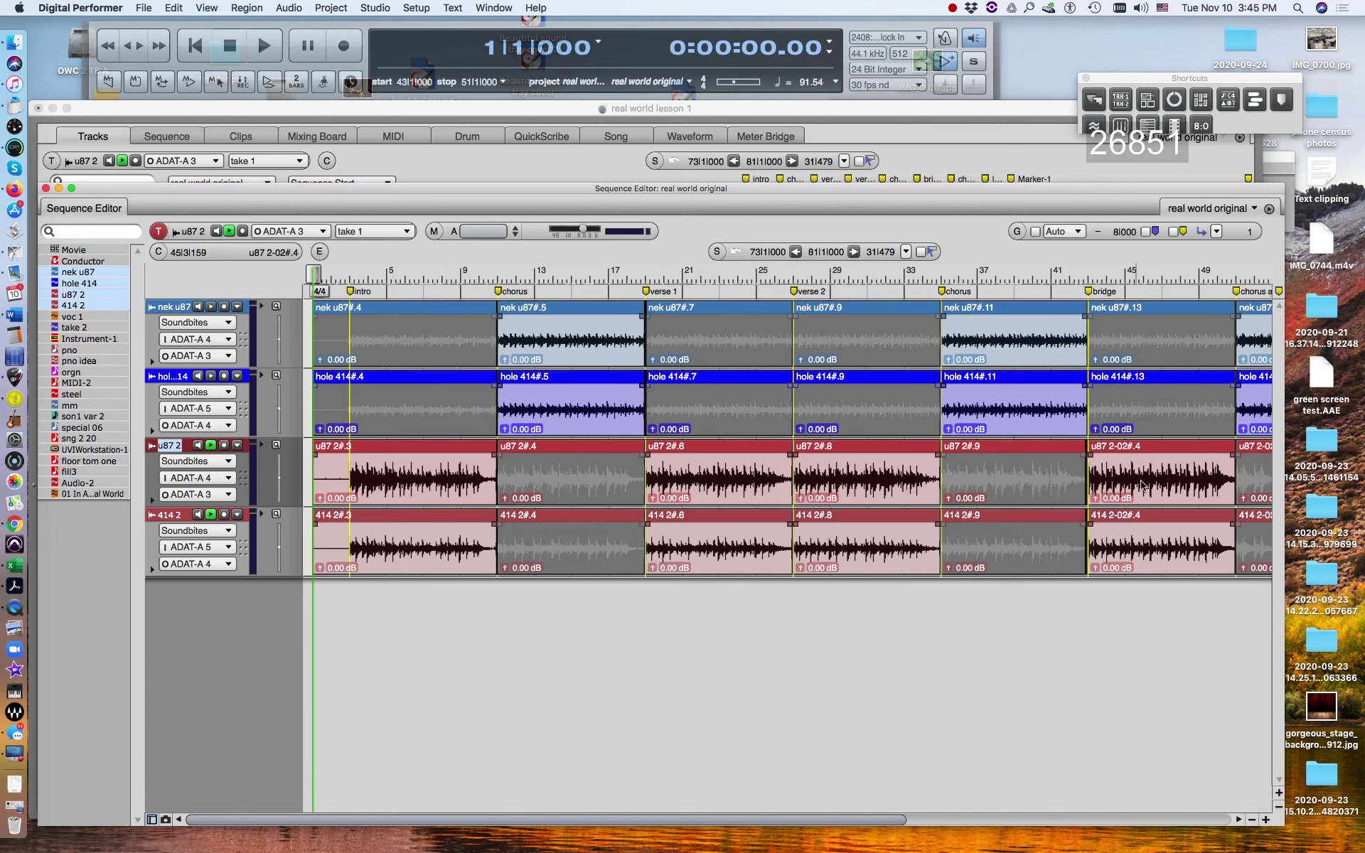
Magnify the soundbite boundary at the last verse marker and place the playhead just before bar 59
left_click_drag(826, 817, 986, 810)
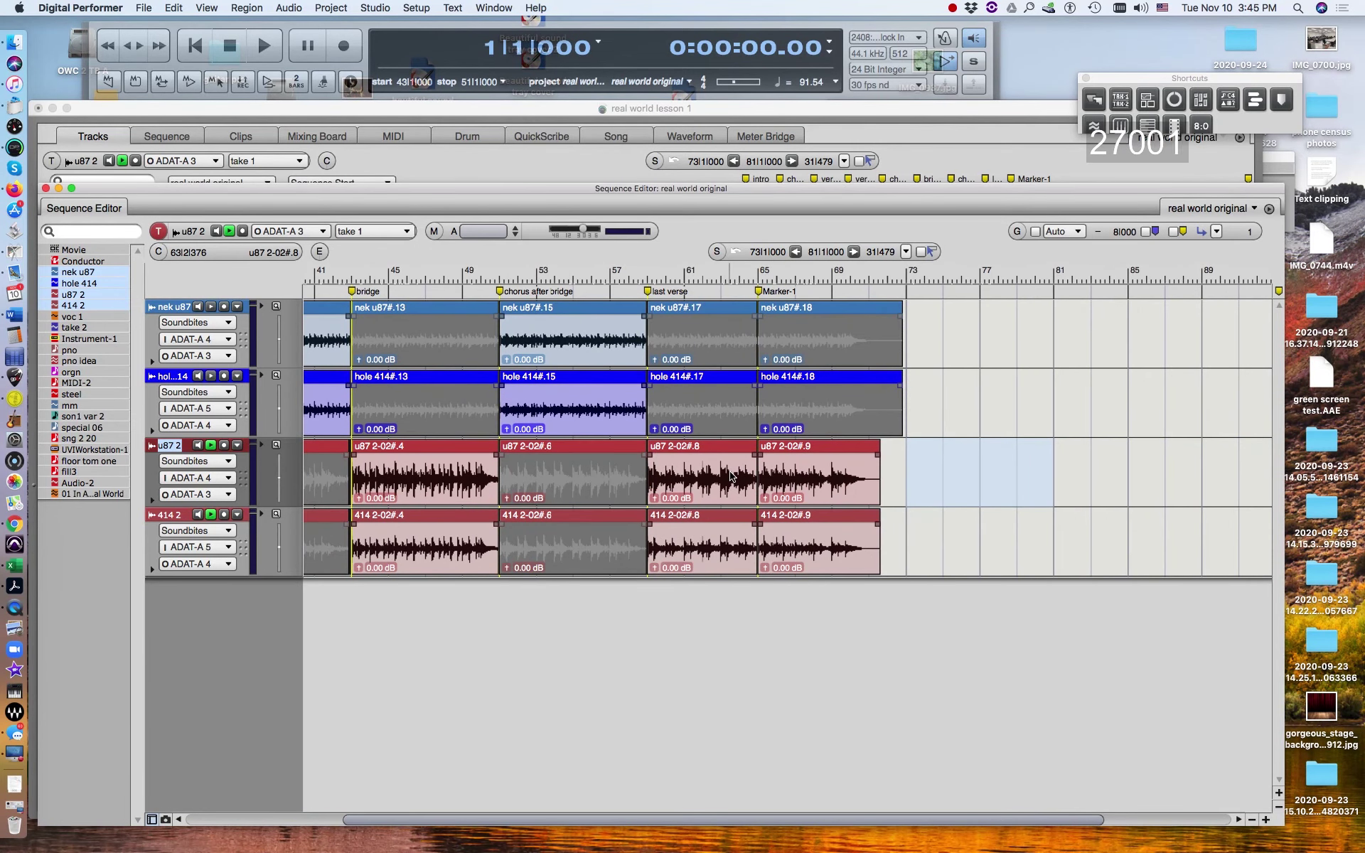
left_click(644, 270)
left_click_drag(643, 271, 642, 681)
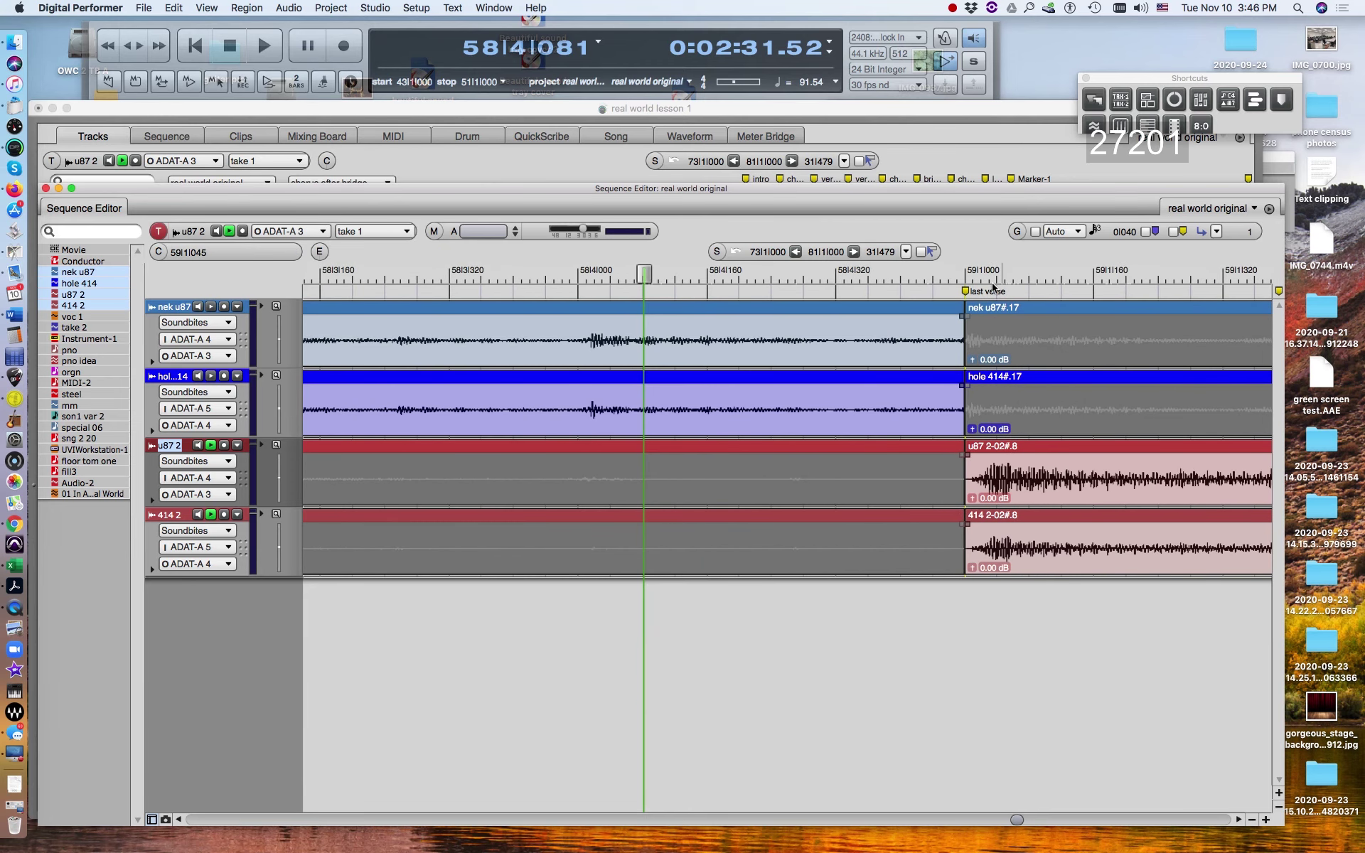
right_click(965, 274)
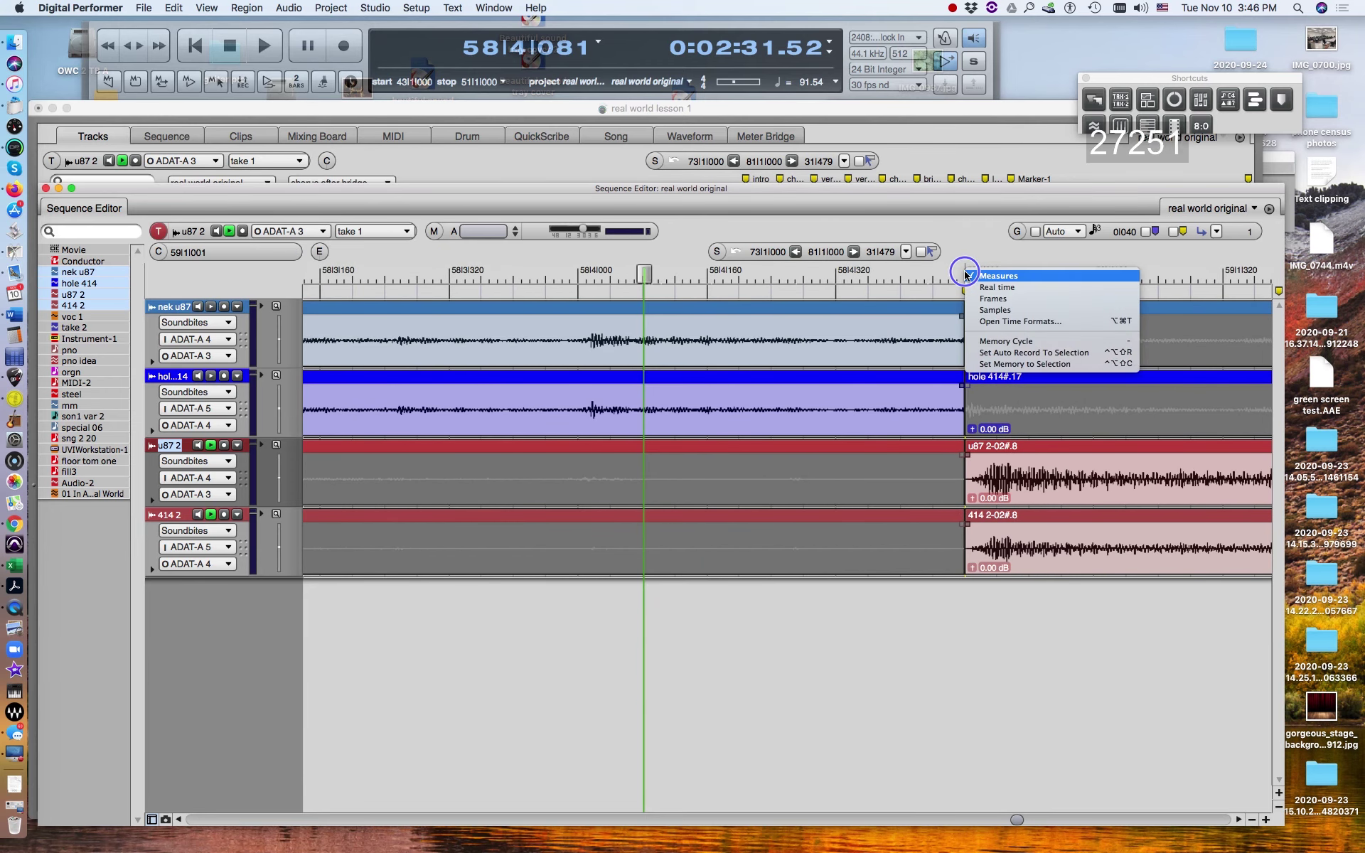
left_click(966, 344)
left_click_drag(960, 274, 920, 219)
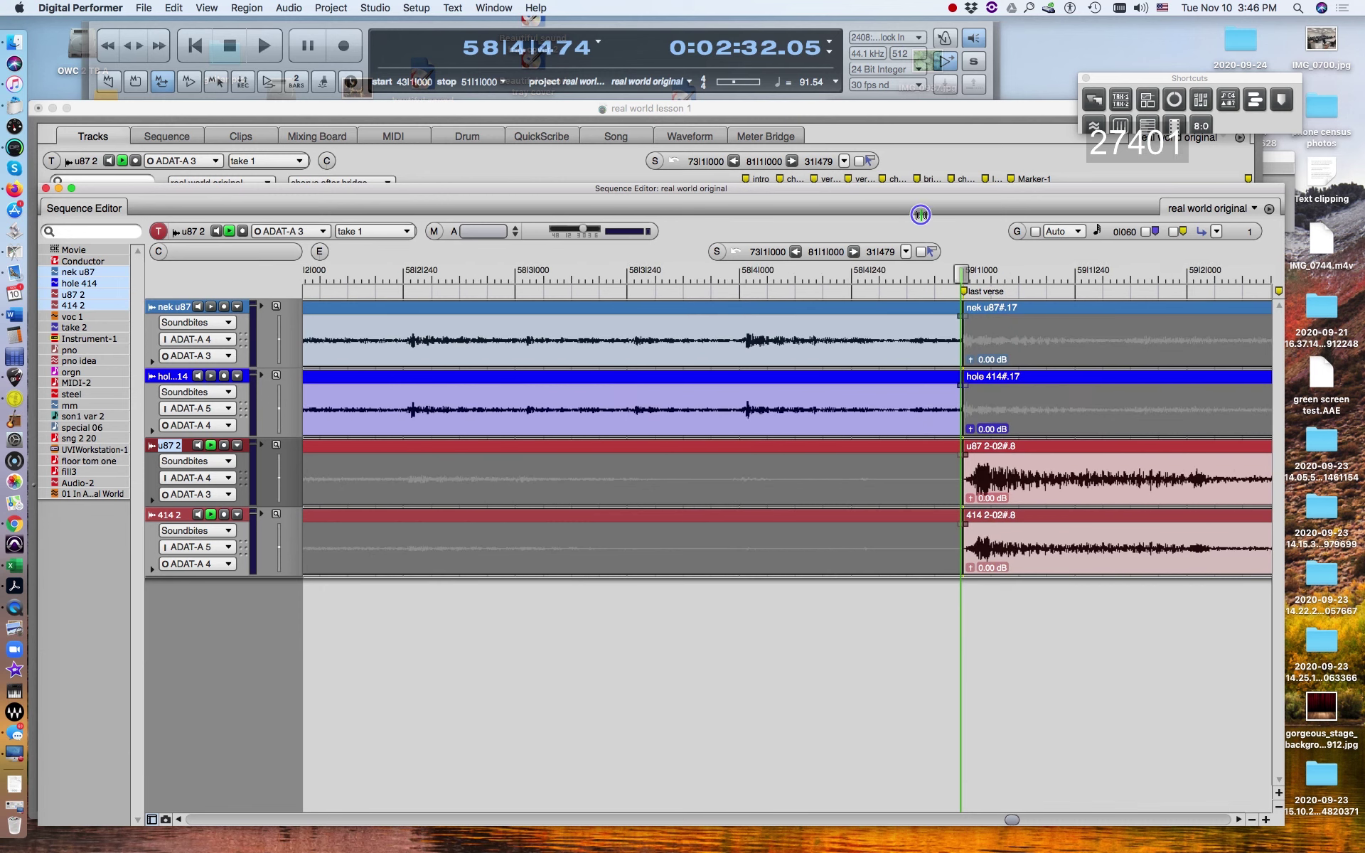
Enable playback for nek u87 and hole 414 alongside u87 2 and 414 2, and play the transition into the last verse
left_click(678, 273)
left_click(212, 307)
left_click(210, 375)
key("space")
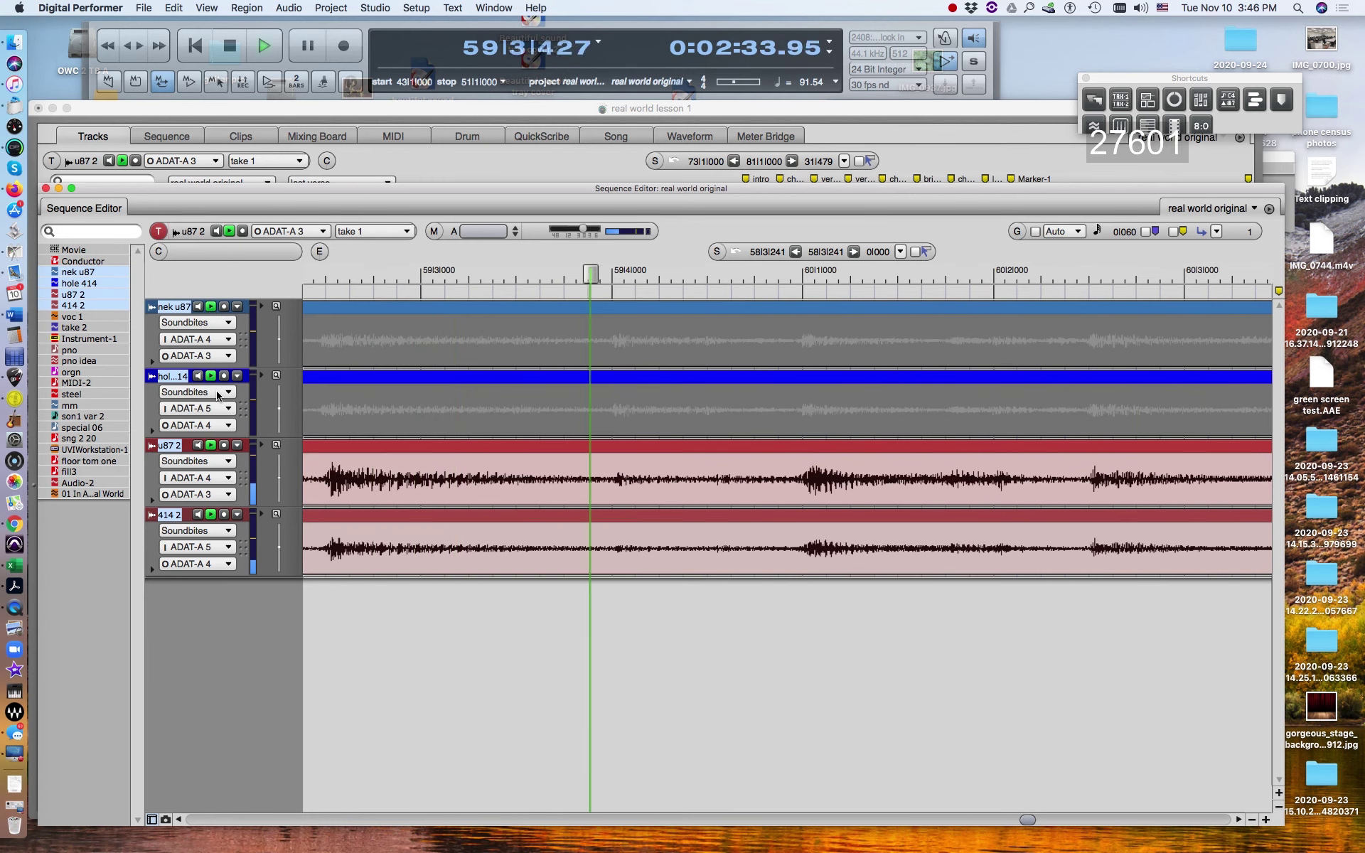
key("space")
Close the Sequence Editor, enable playback for the mm track on ADAT-A 7, and play the bridge up to about bar 51
left_click(45, 189)
left_click(1120, 526)
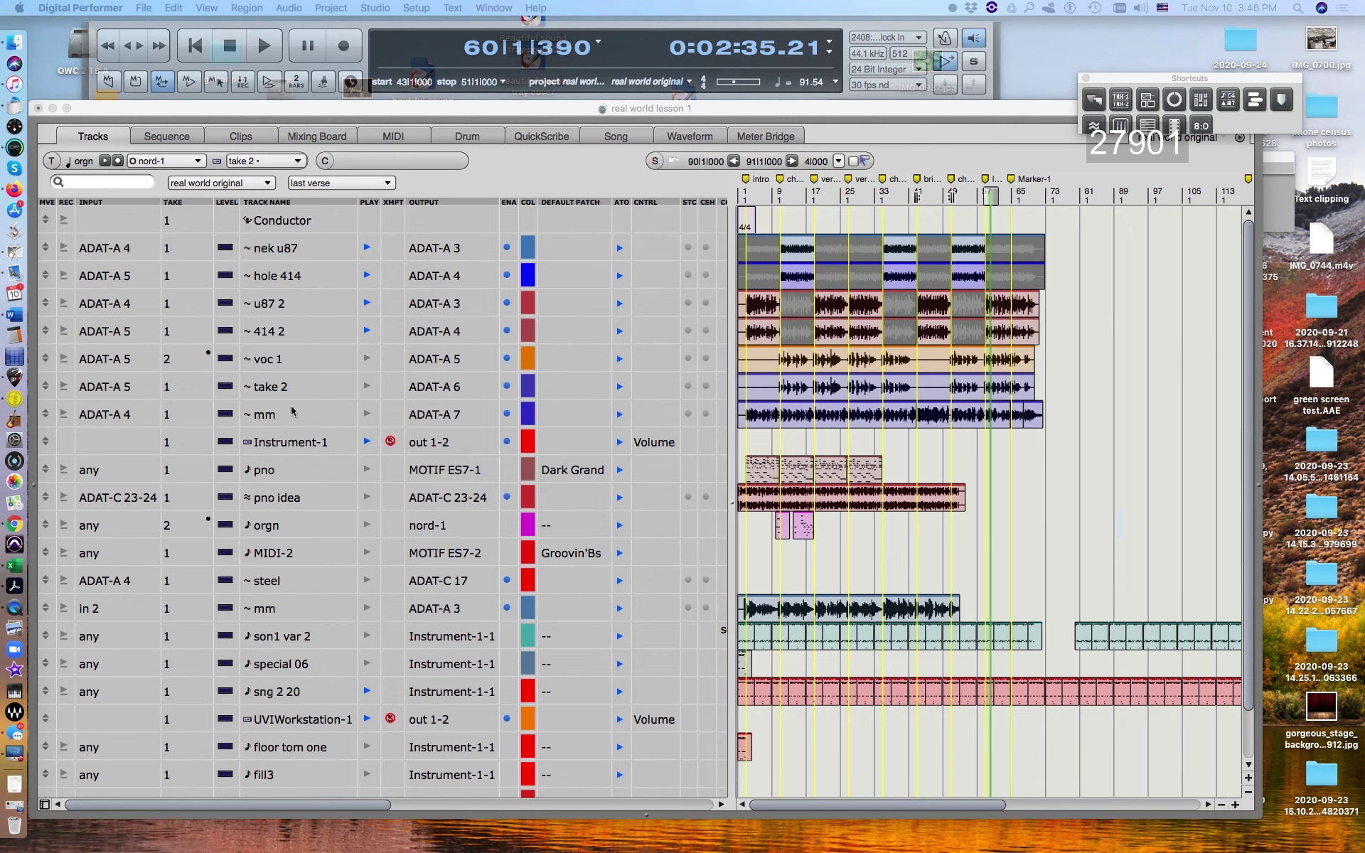
left_click(377, 418)
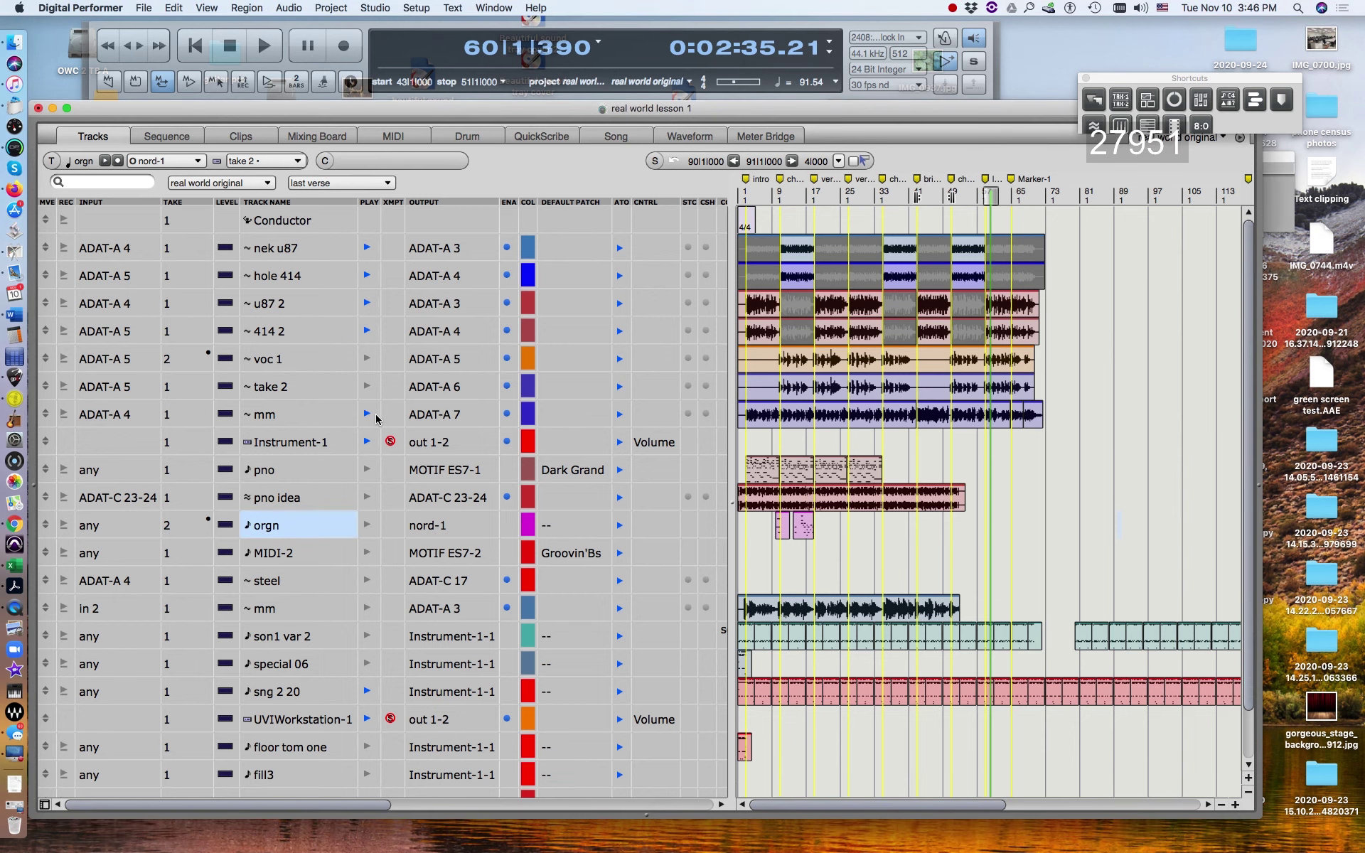
key("space")
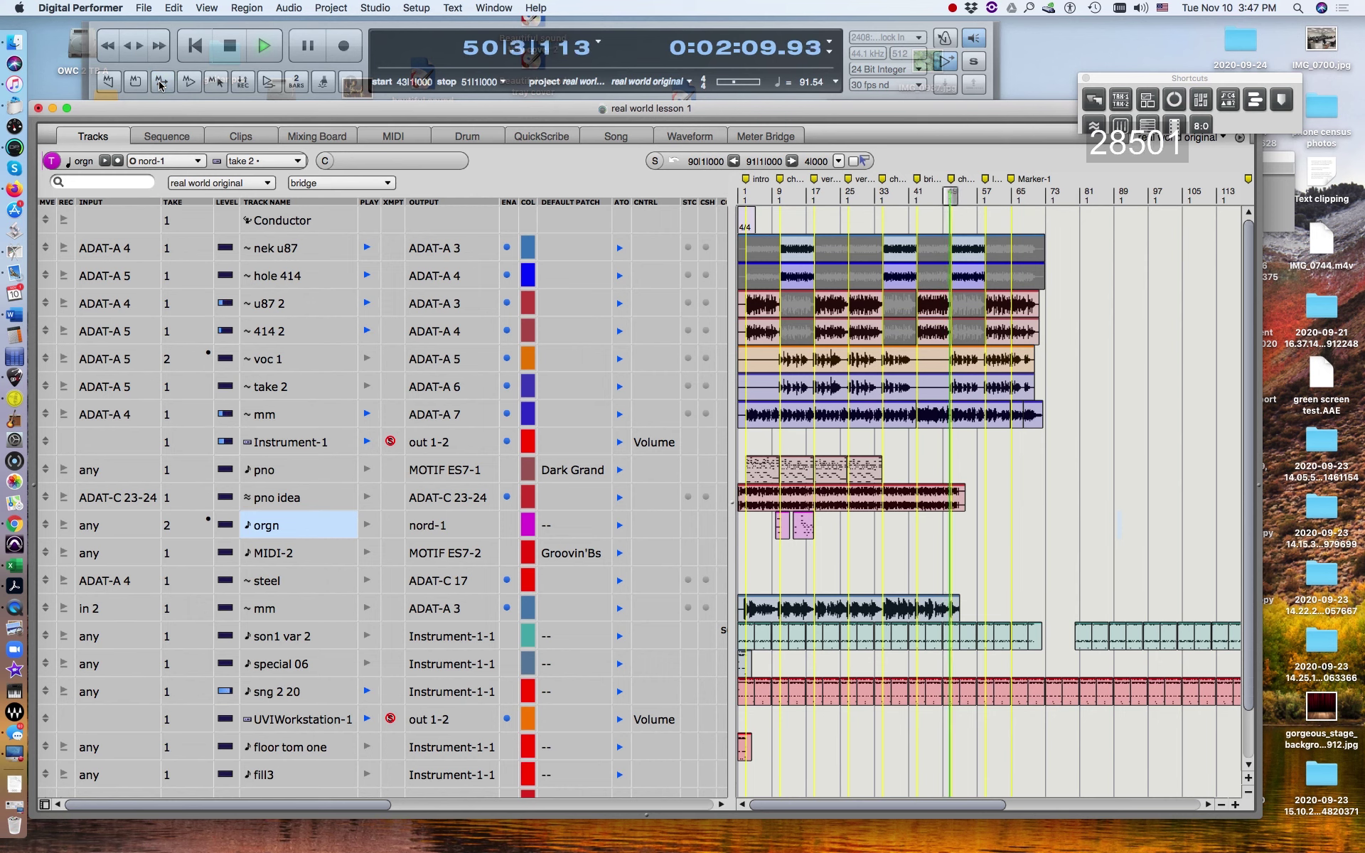
key("space")
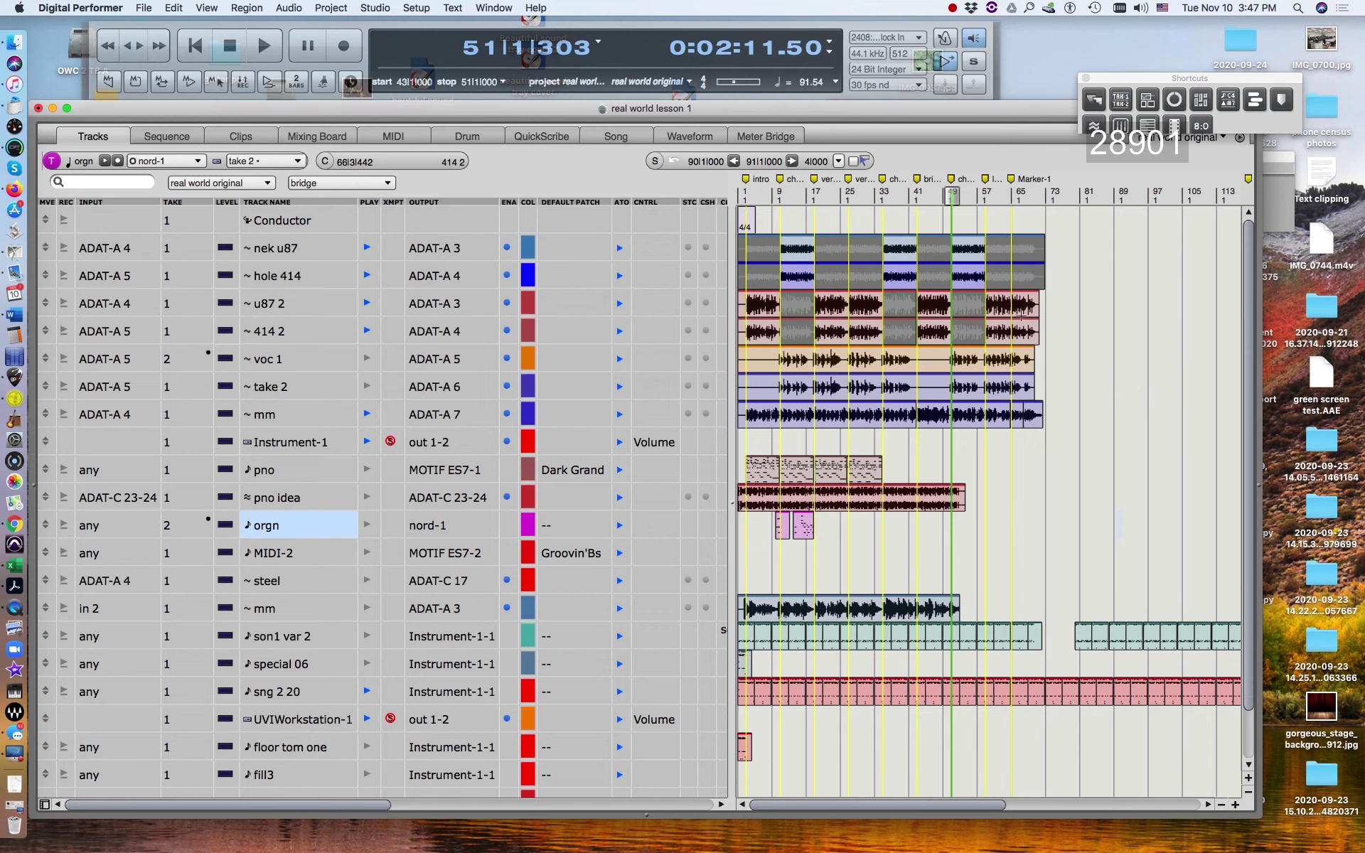
Enlarge the tracks timeline around the opening sections and play the sequence from bar 1 through the intro
left_click(1235, 805)
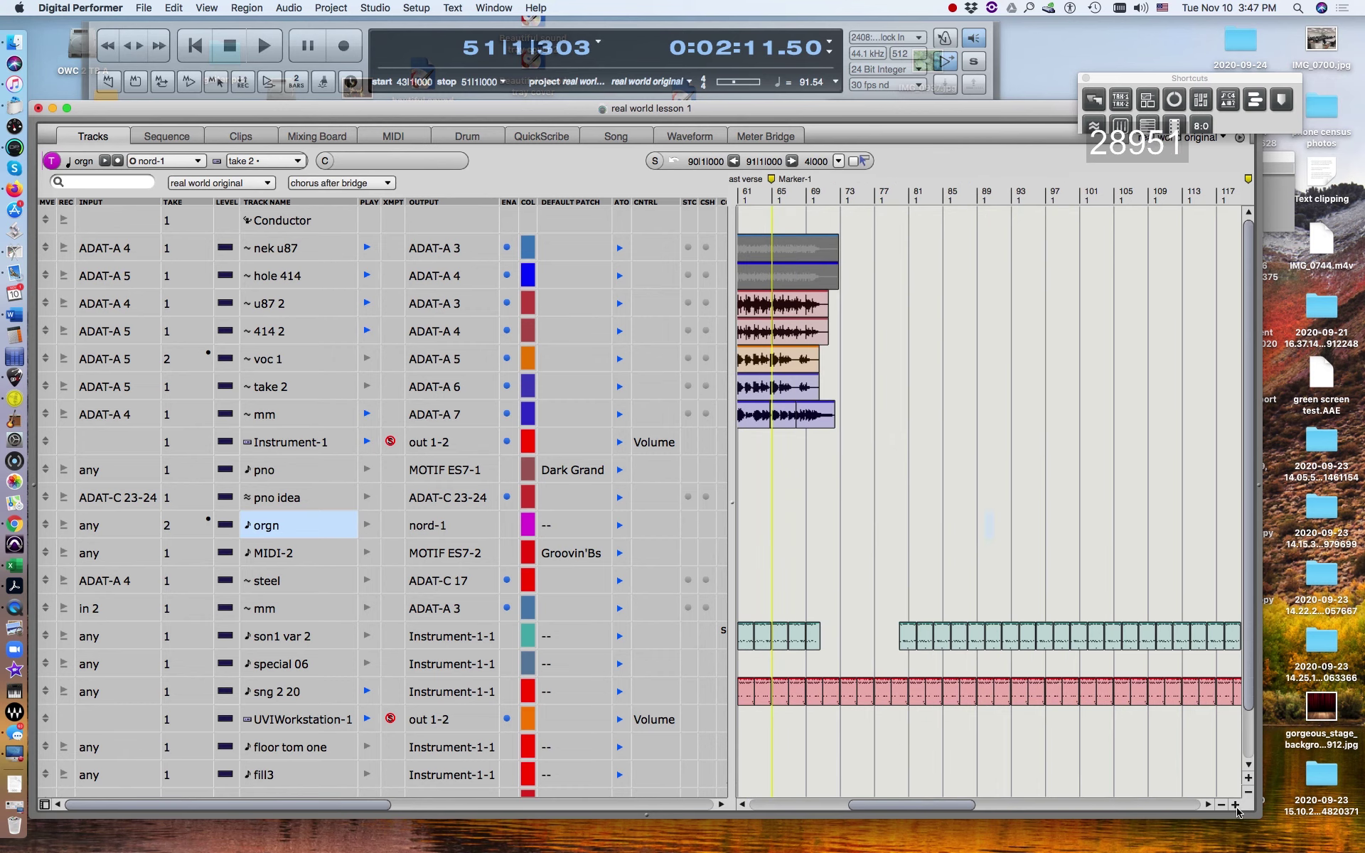
left_click_drag(929, 807, 738, 787)
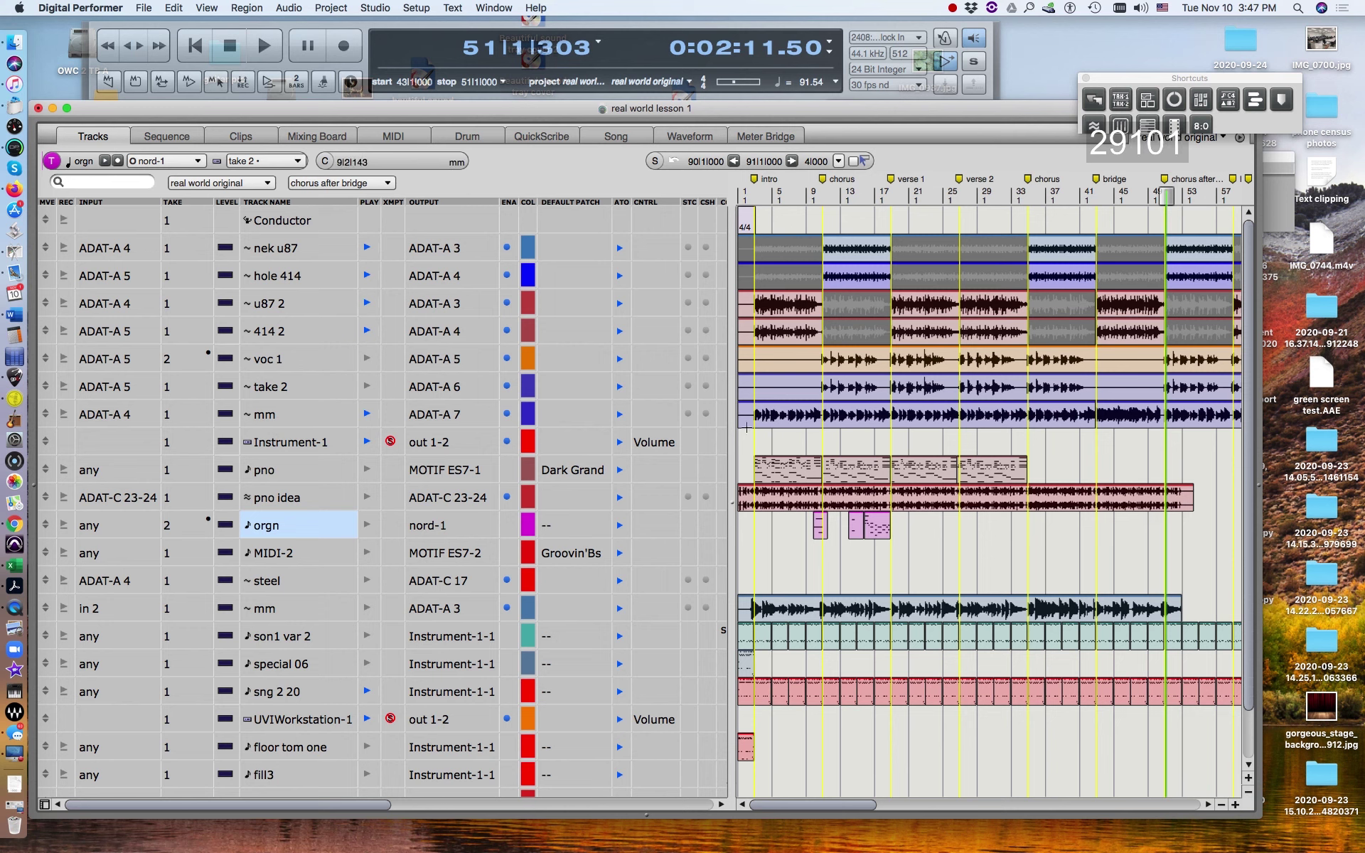
left_click(739, 191)
key("space")
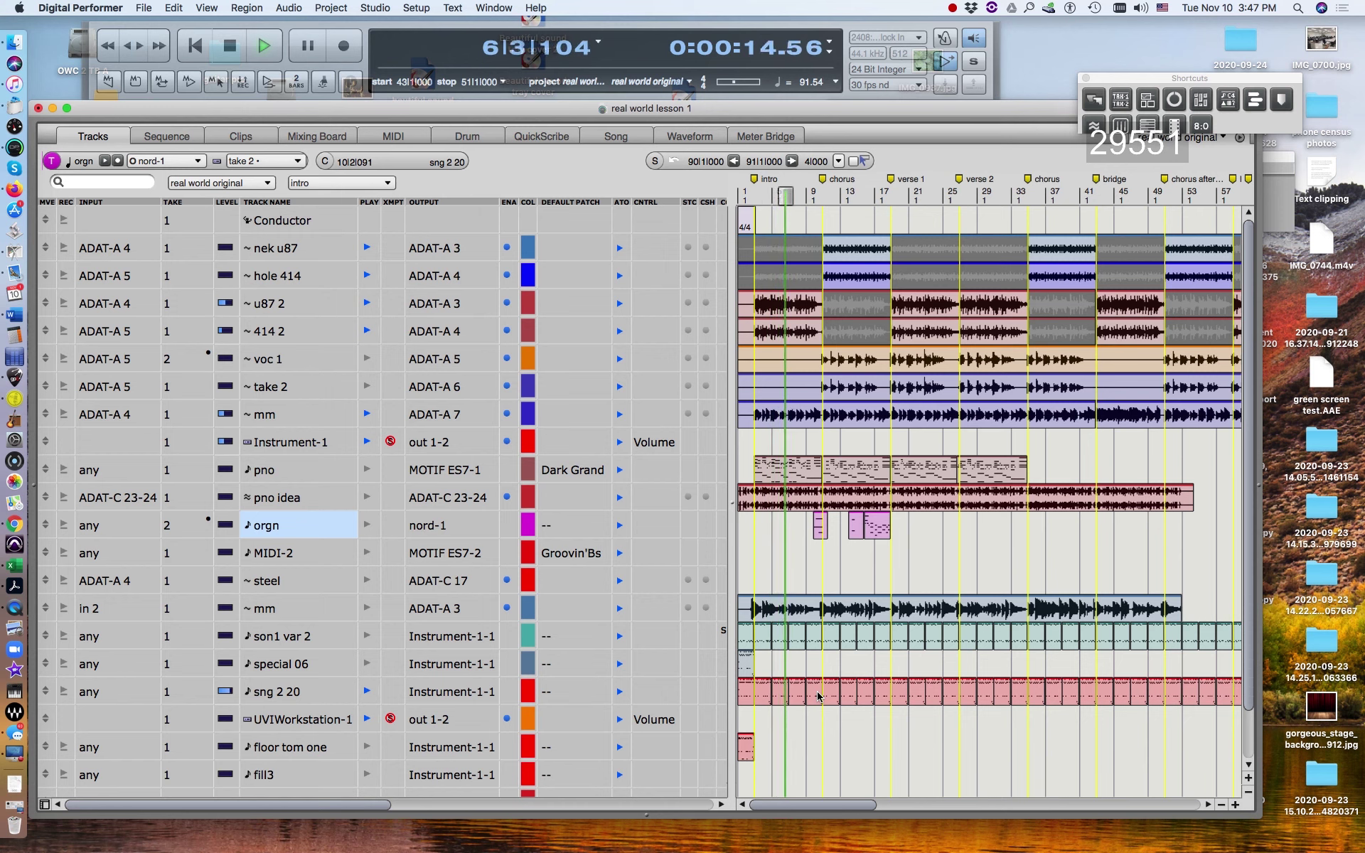
key("space")
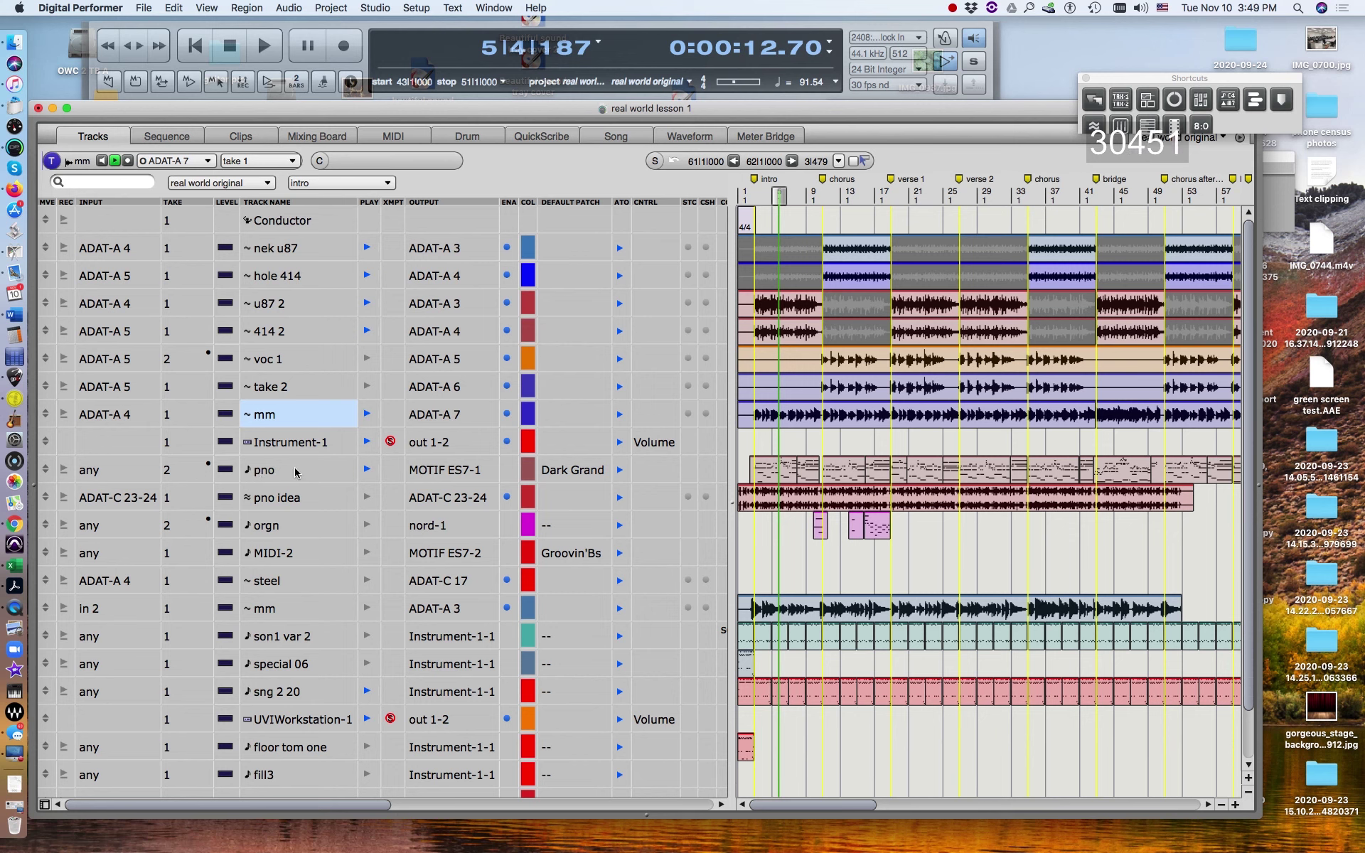
Compare take 1 with take 2 on the pno track, and play the sequence from bar 1 with take 2
left_click(202, 472)
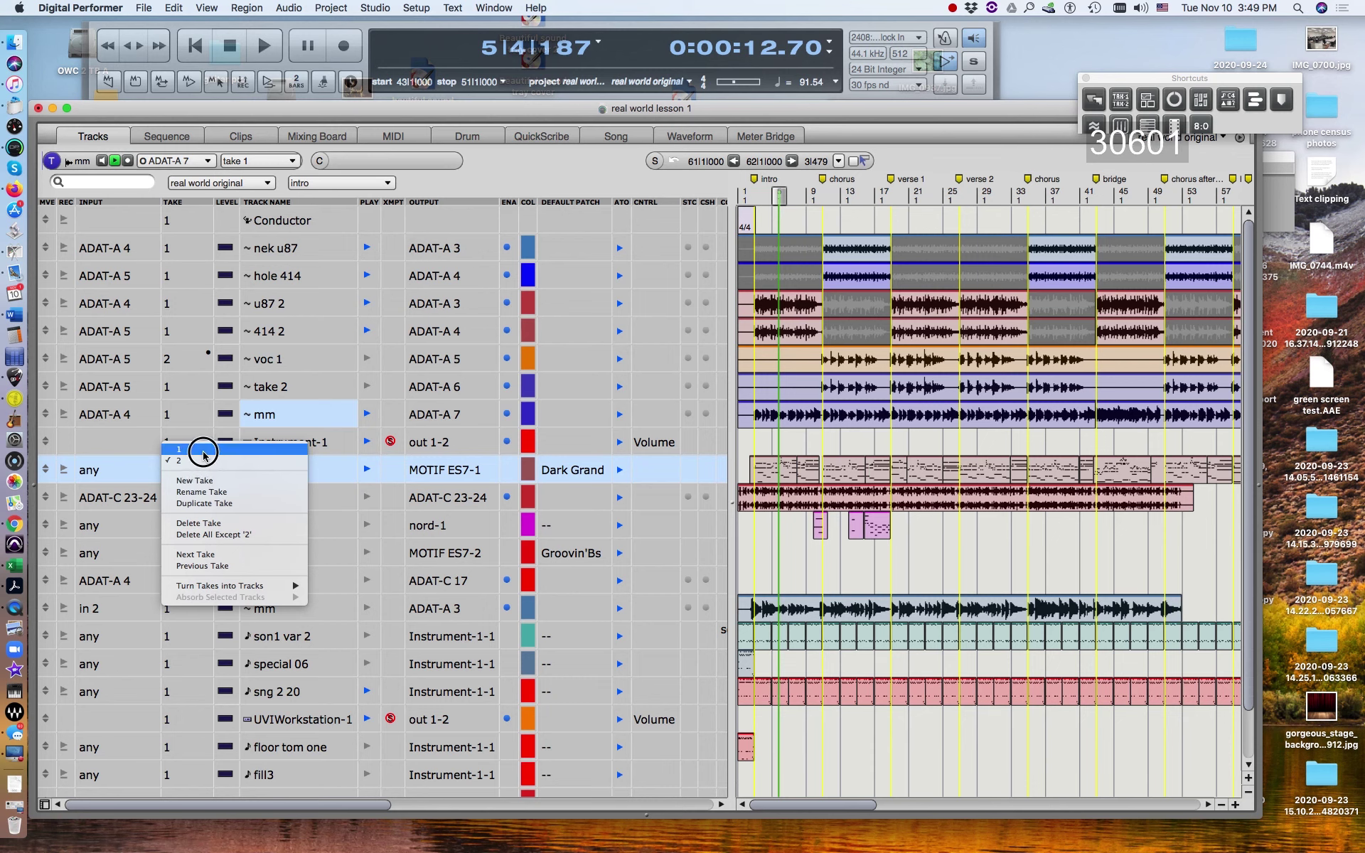
left_click(204, 450)
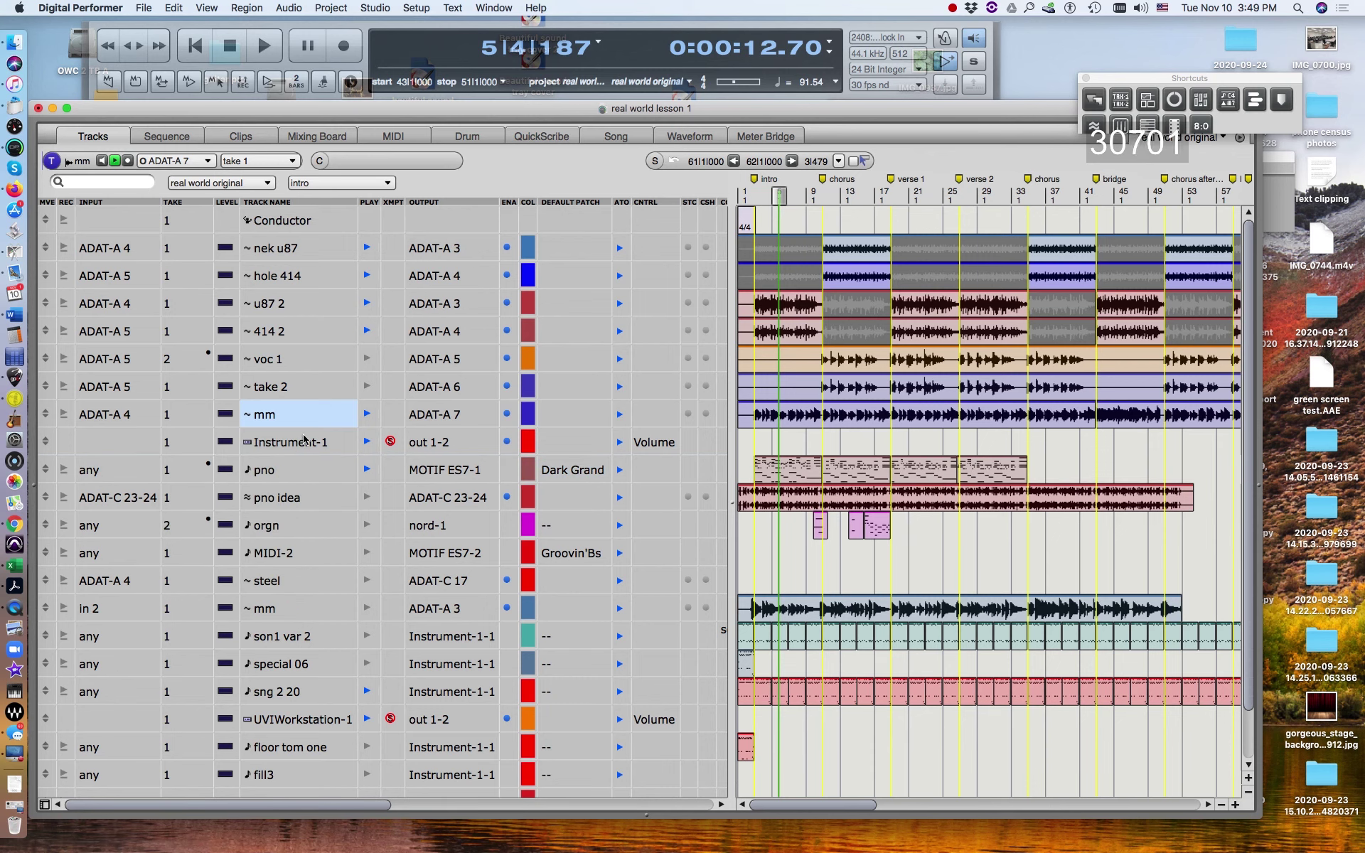
left_click(191, 475)
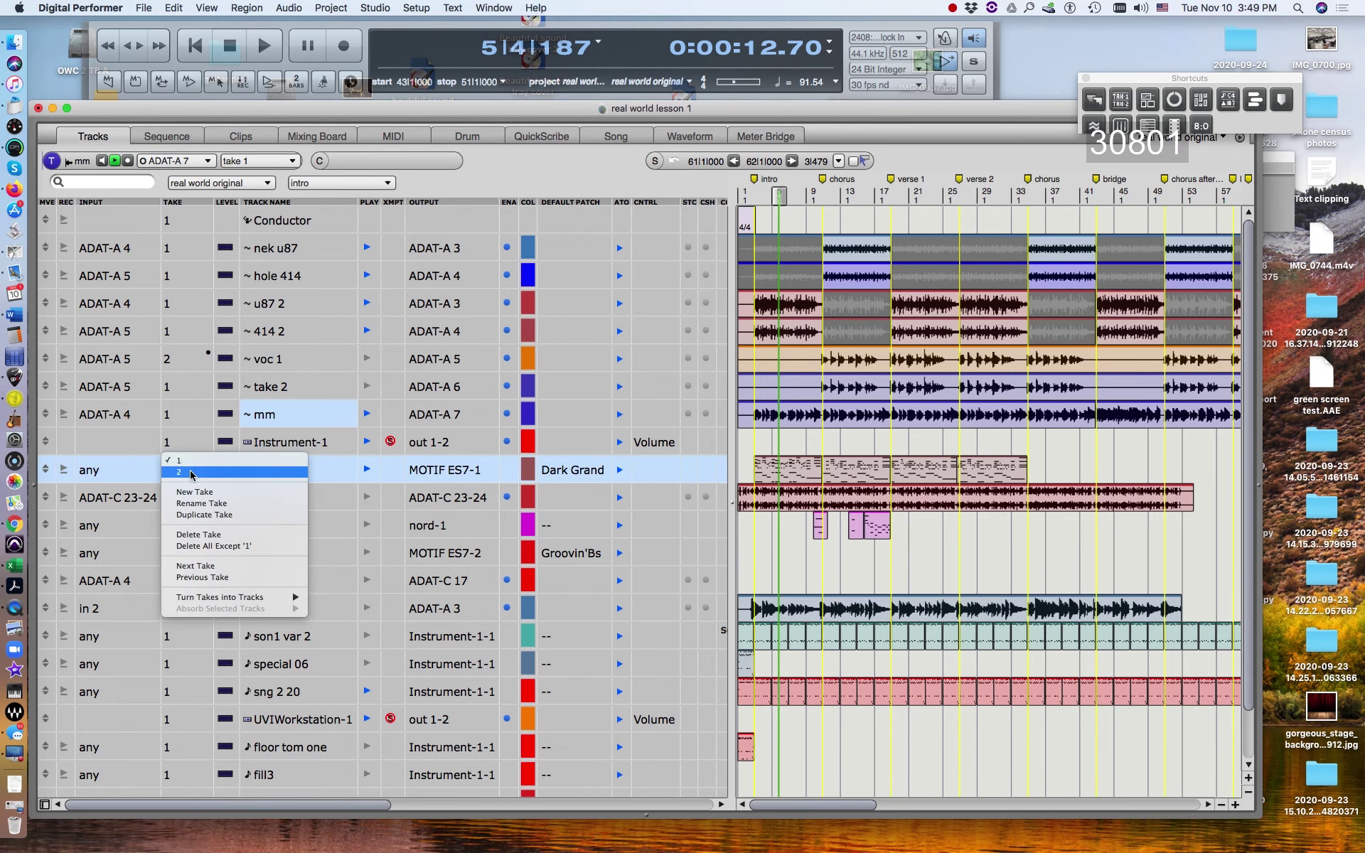
left_click(192, 472)
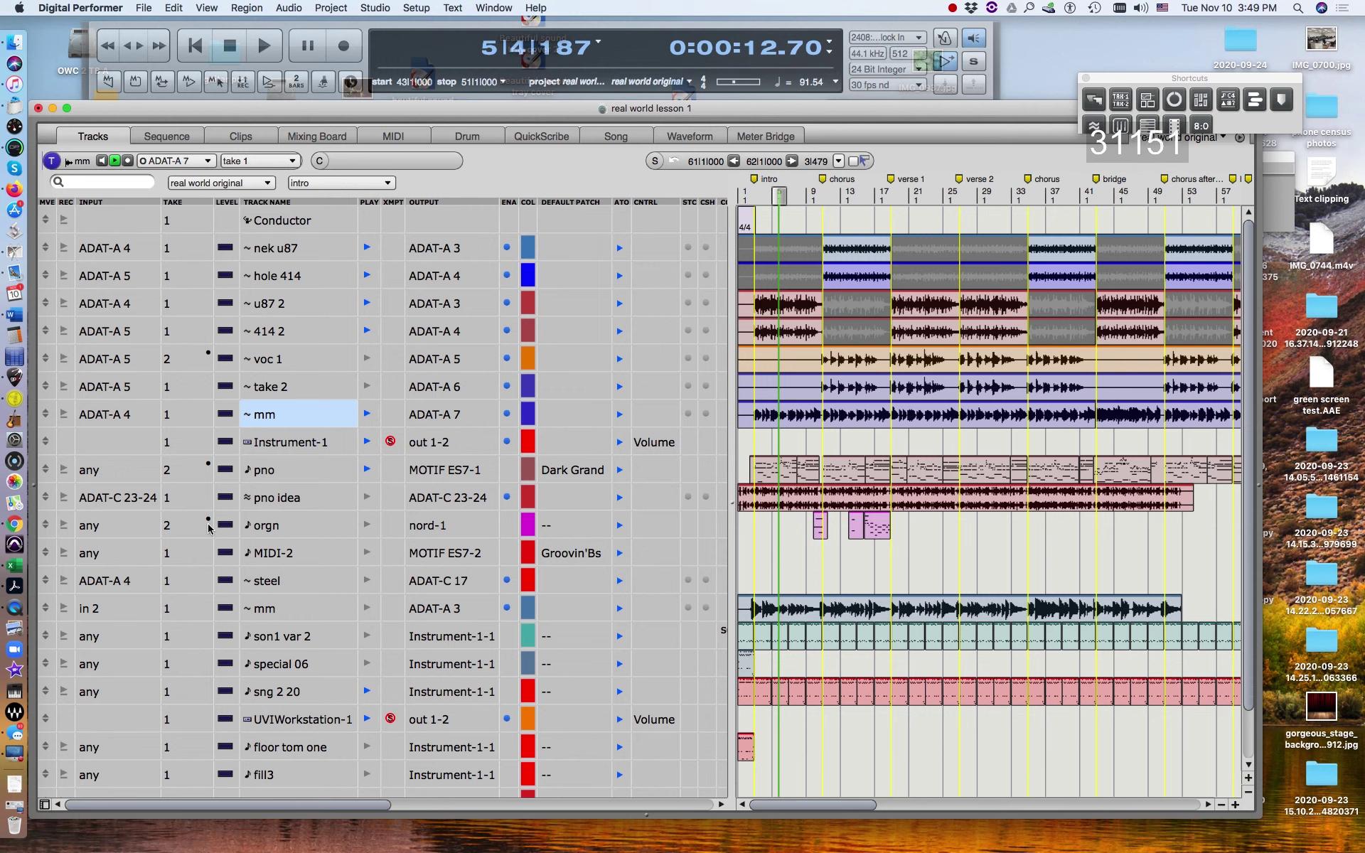
key("Return")
key("space")
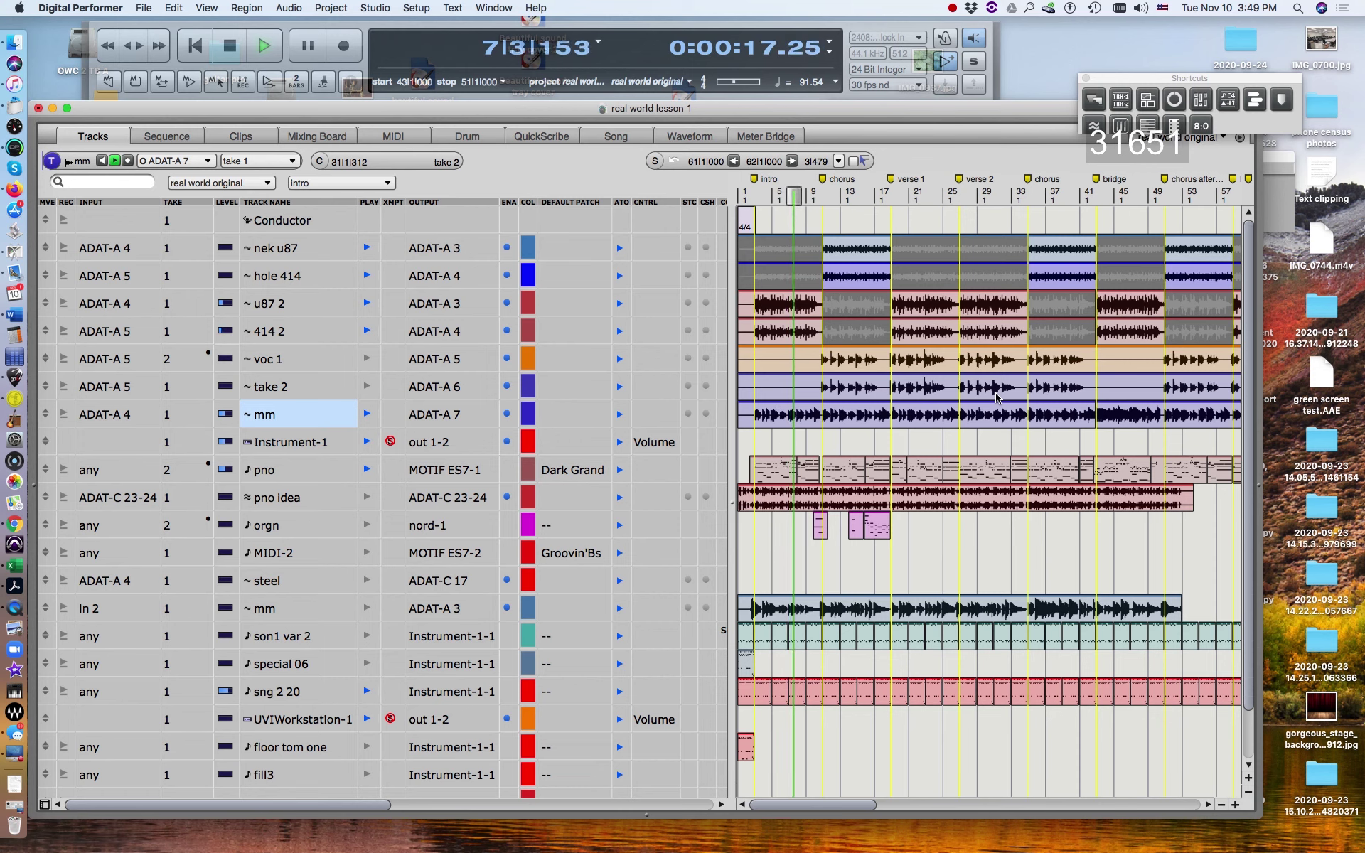
Play the sequence from about bar 41 to hear the transition into the bridge
key("space")
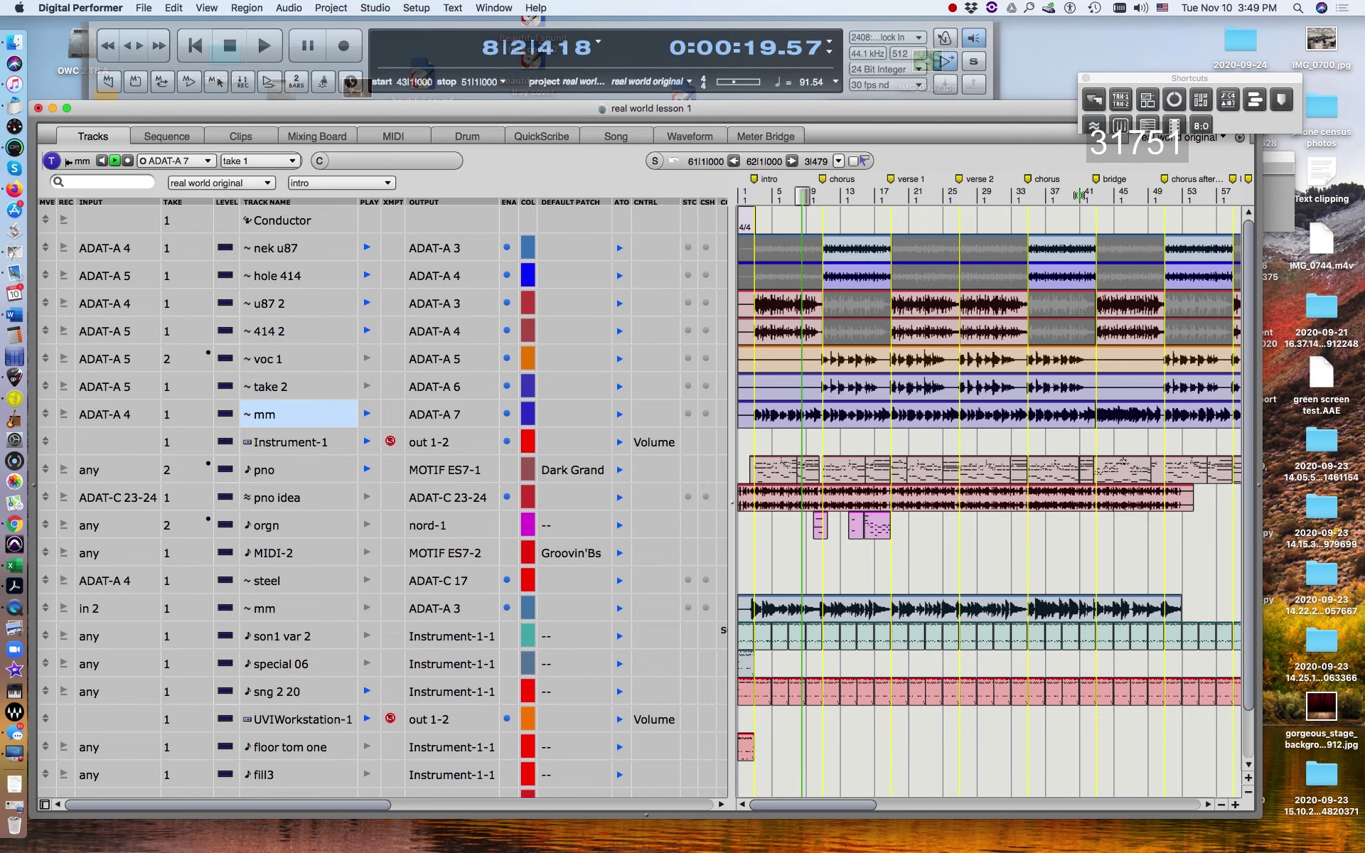
left_click(1080, 195)
key("space")
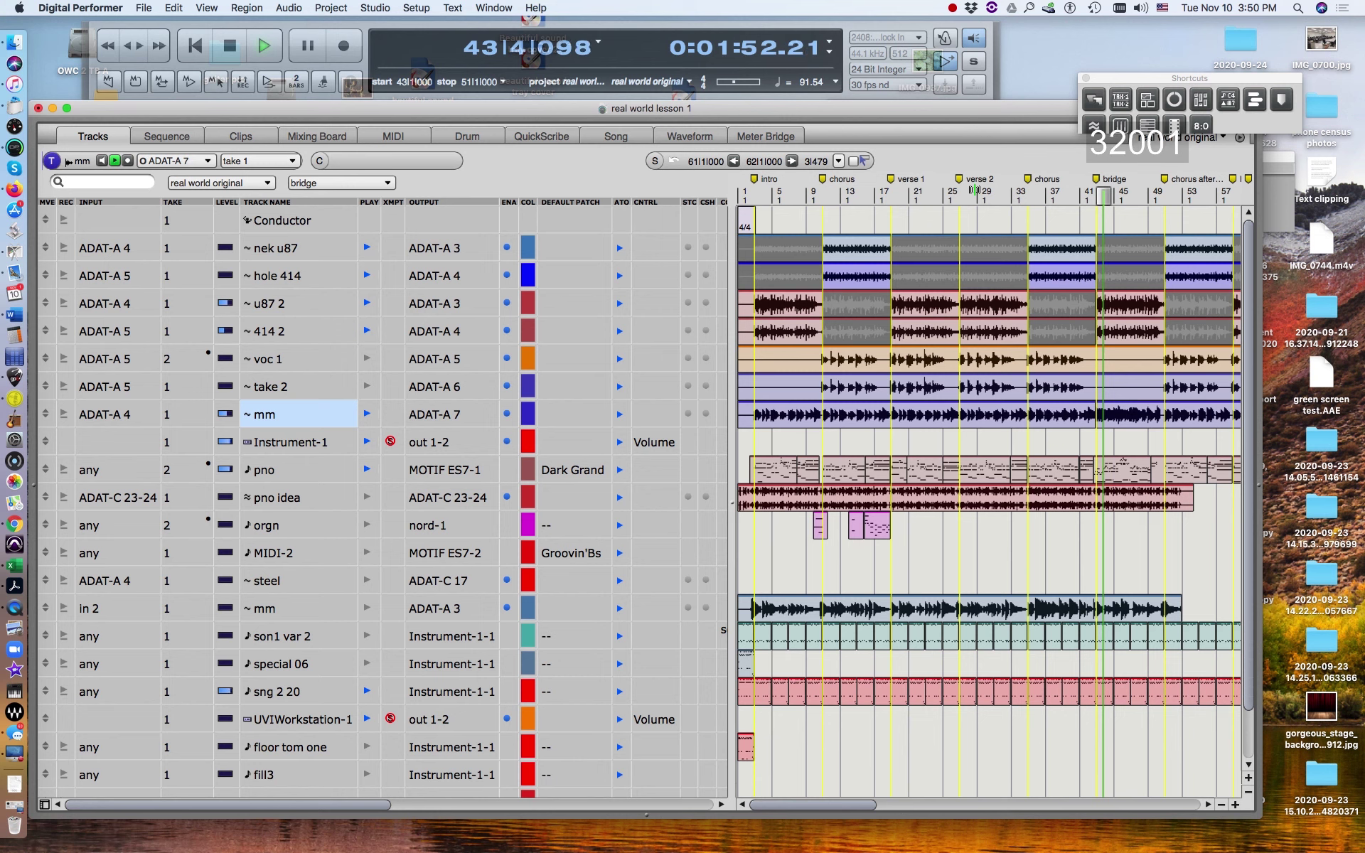
key("space")
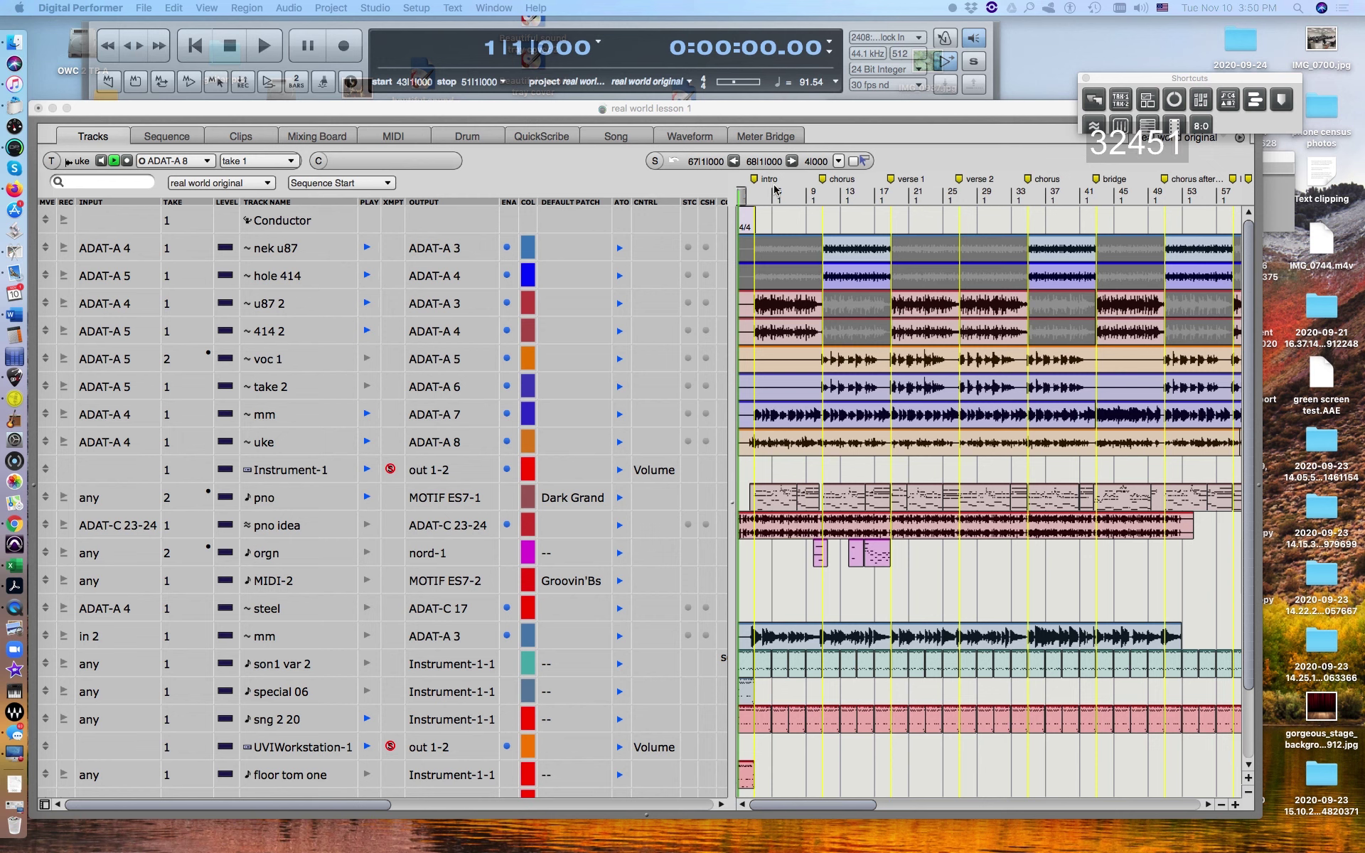
Play the intro from the sequence start with the uke track included
key("space")
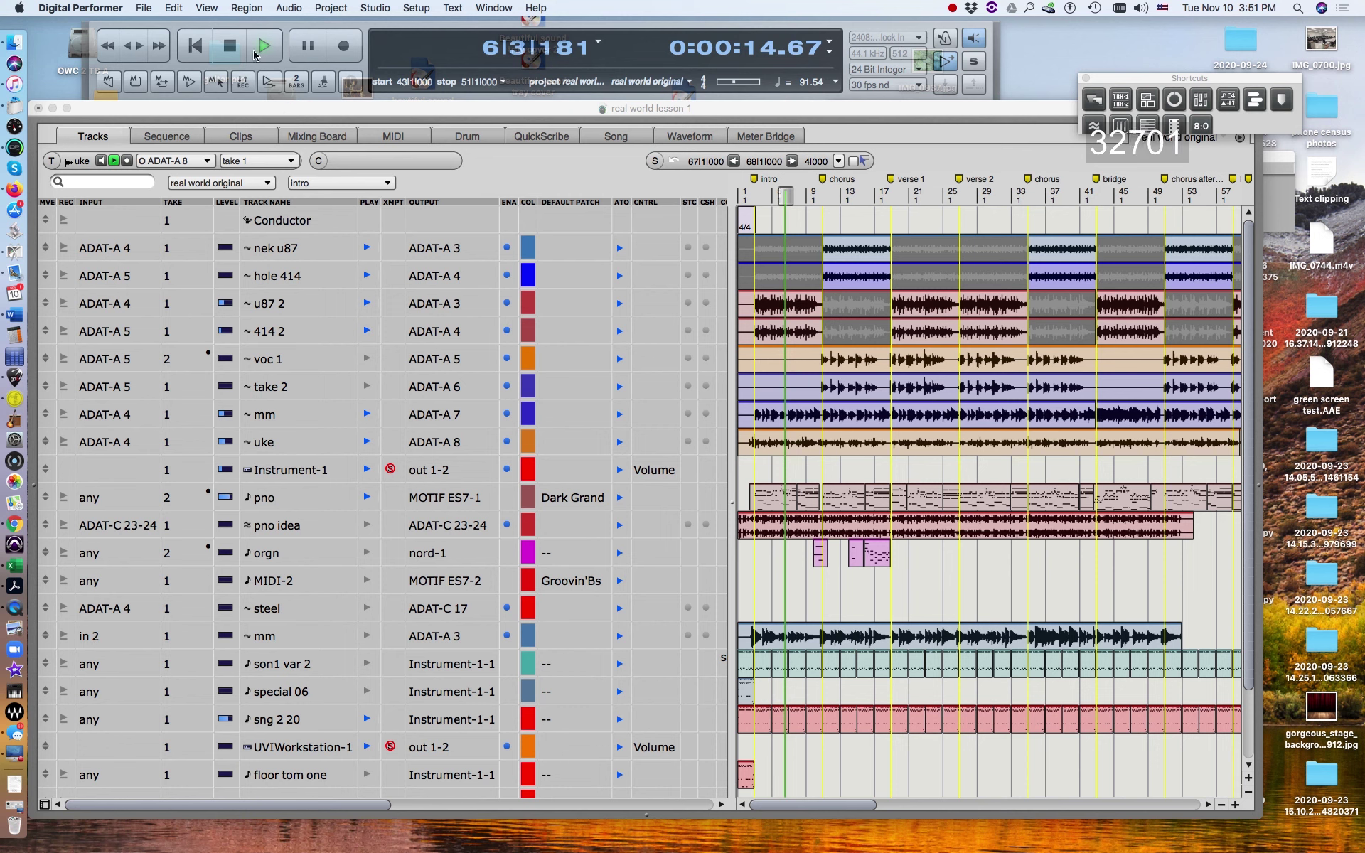
left_click(228, 54)
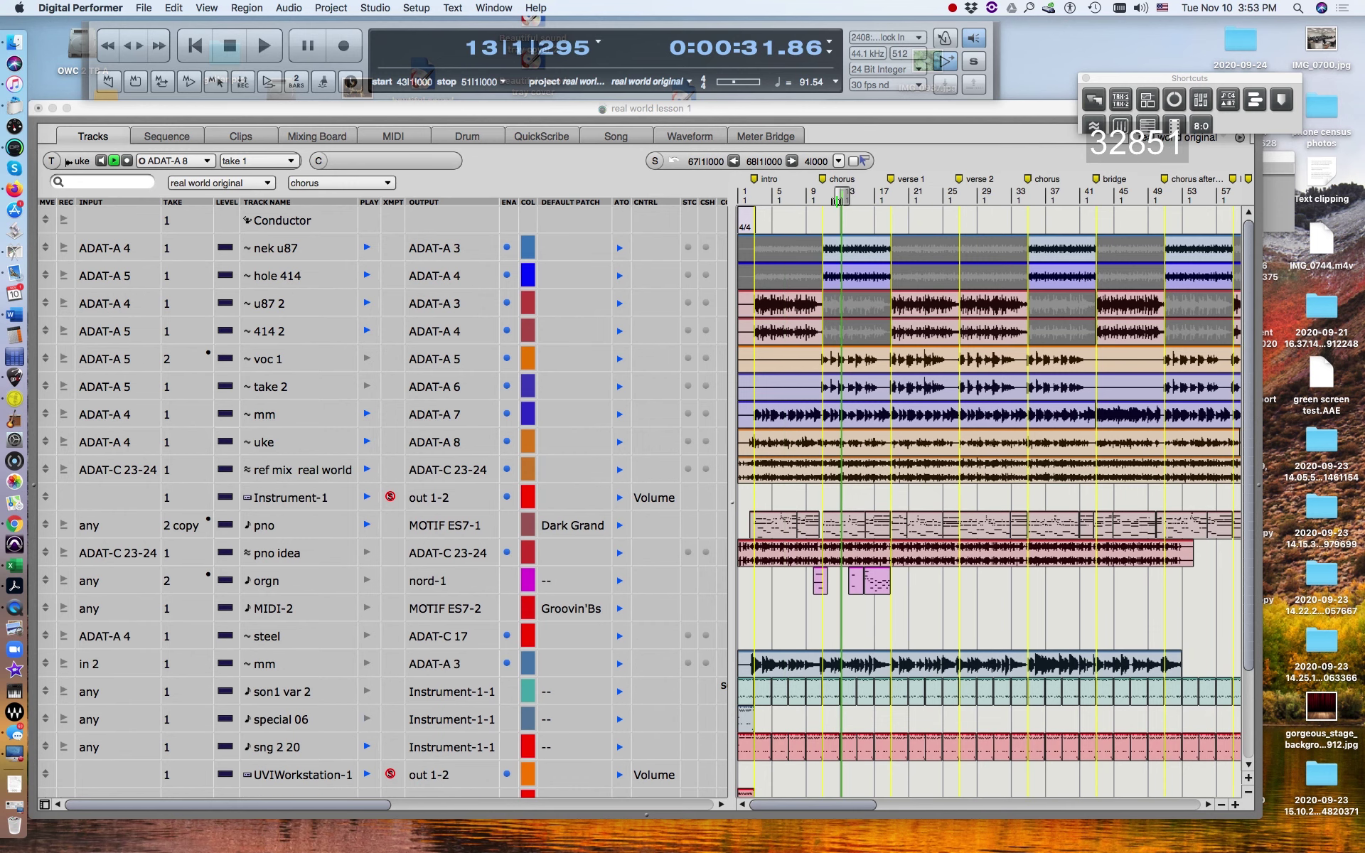
Open the Mixing Board, show all tracks in it, and pop it out of the consolidated window
left_click(1200, 101)
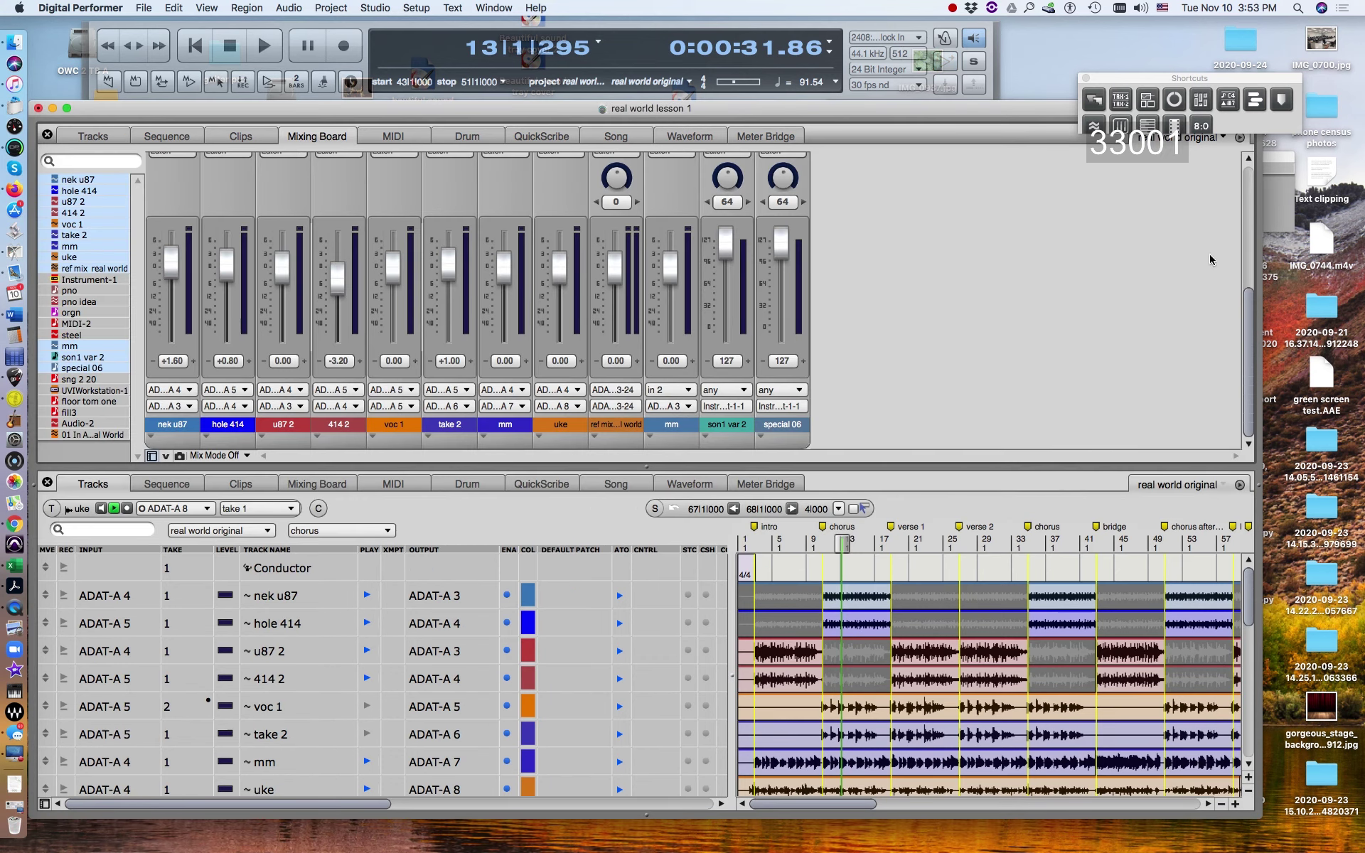
left_click_drag(1249, 310, 1222, 140)
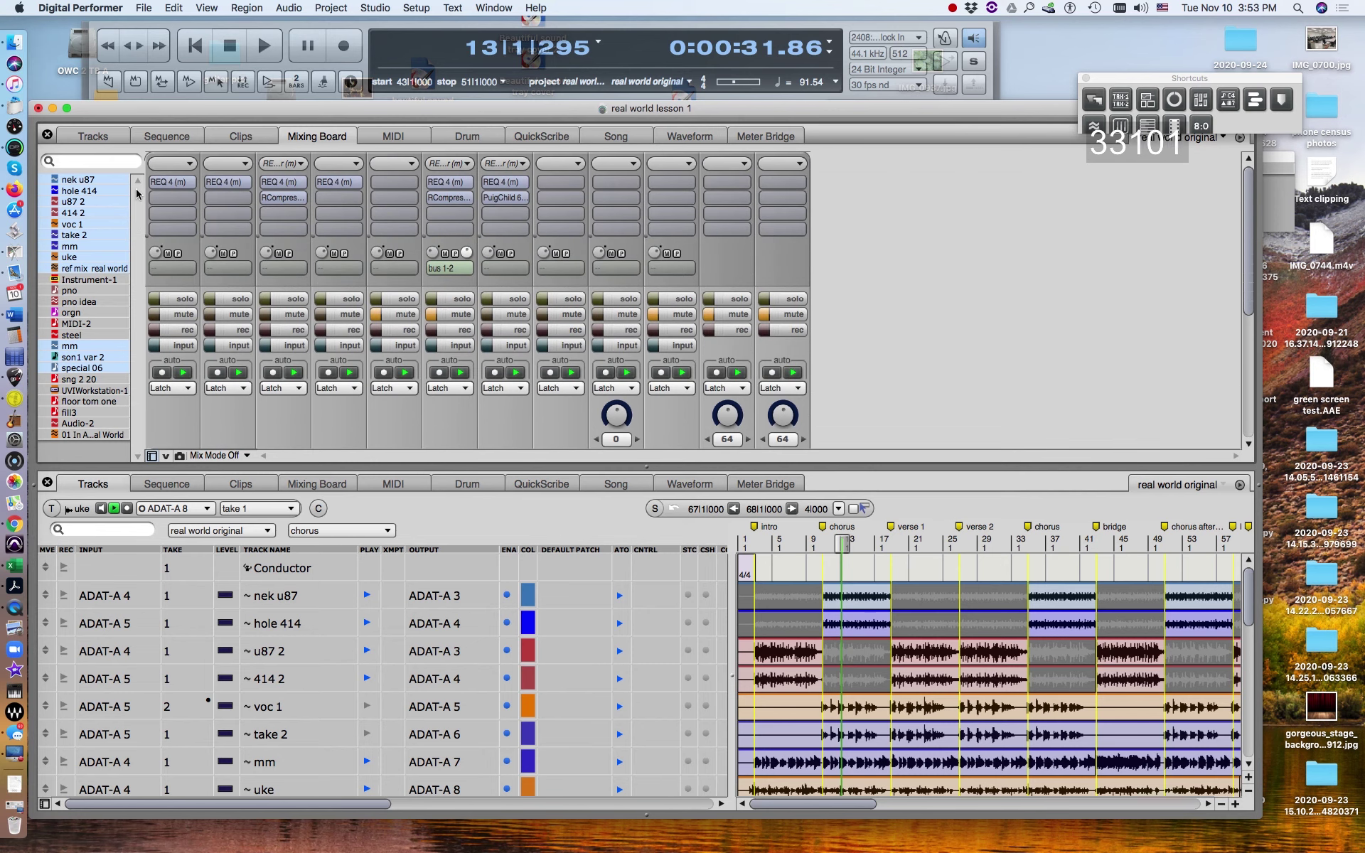
left_click_drag(82, 289, 71, 469)
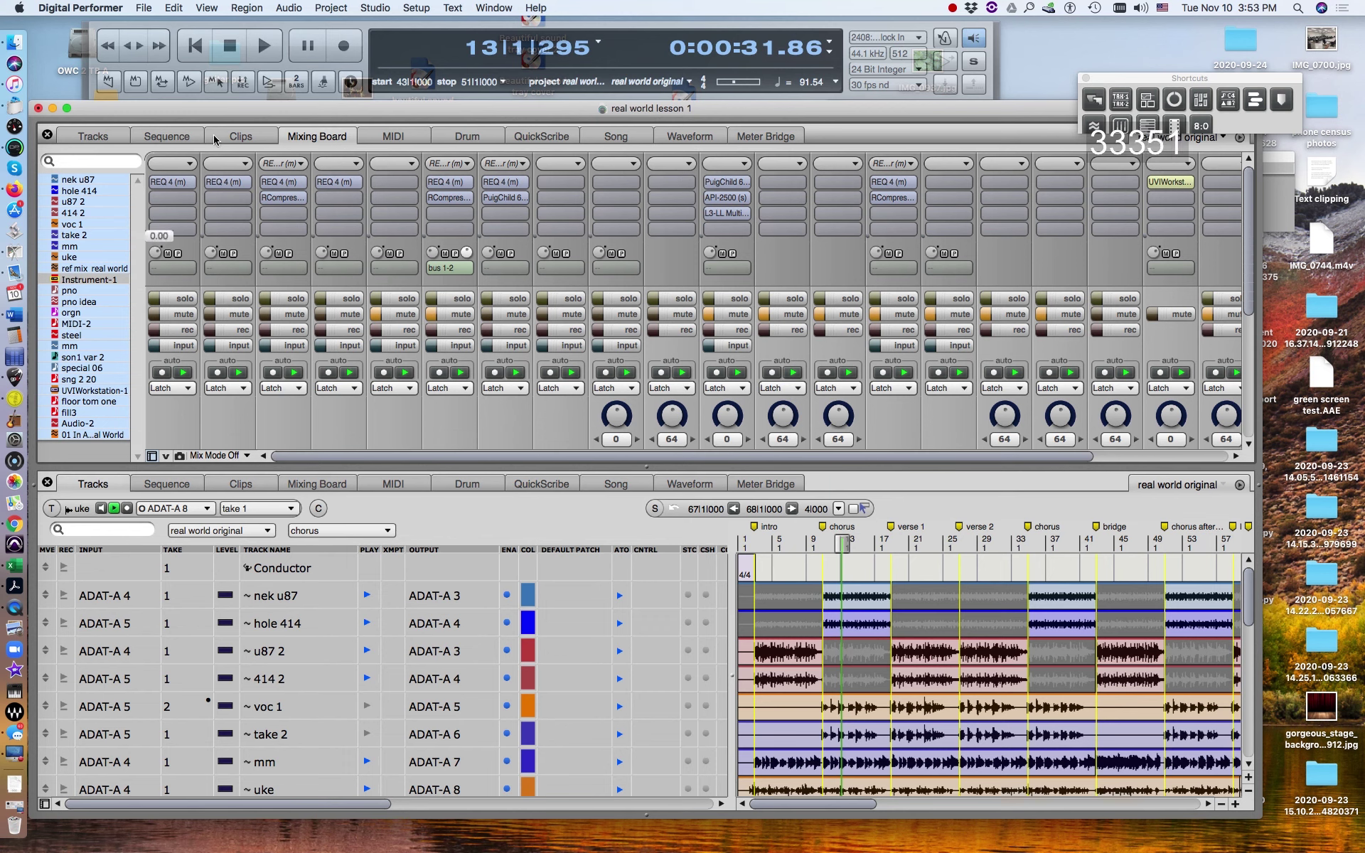
left_click(493, 8)
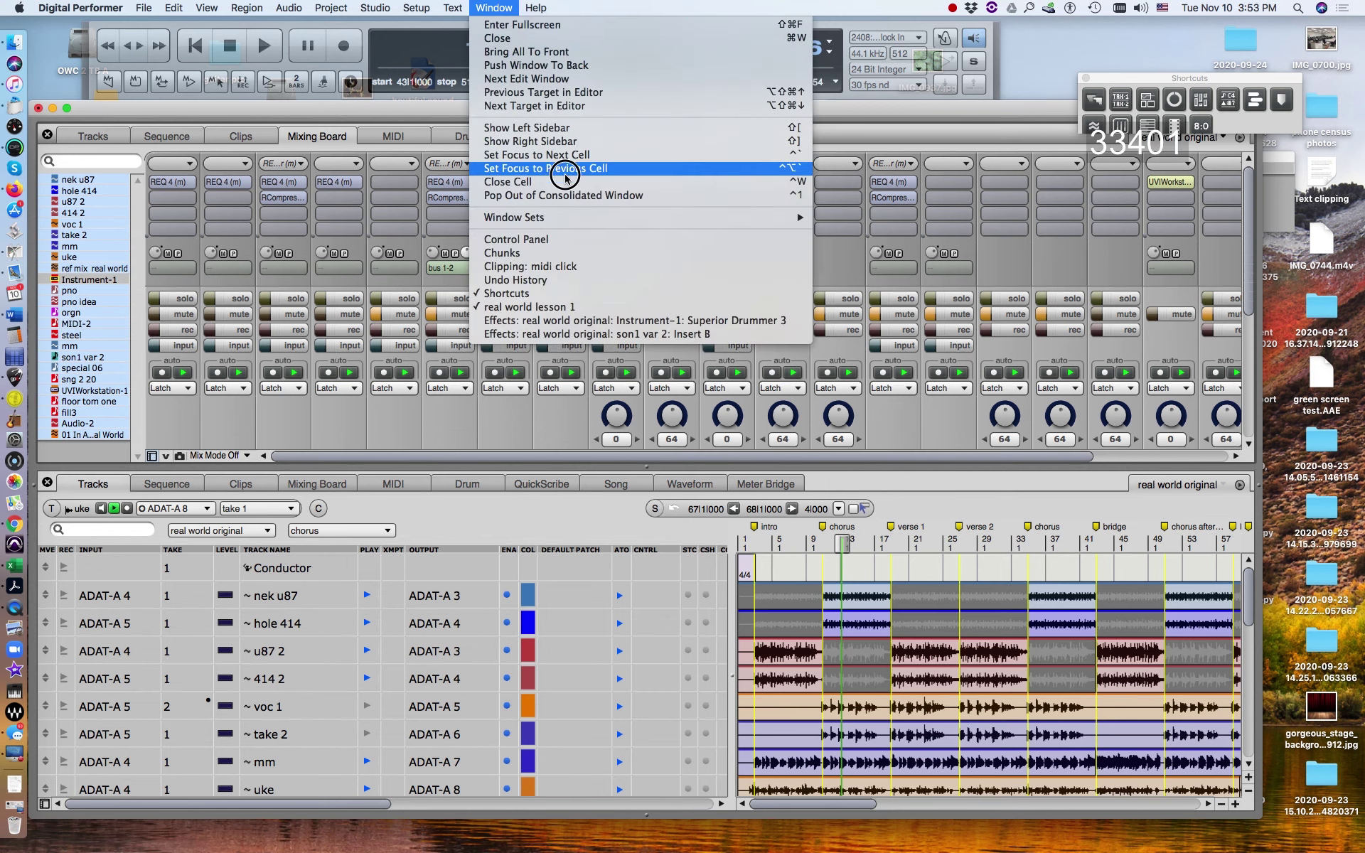
left_click(571, 195)
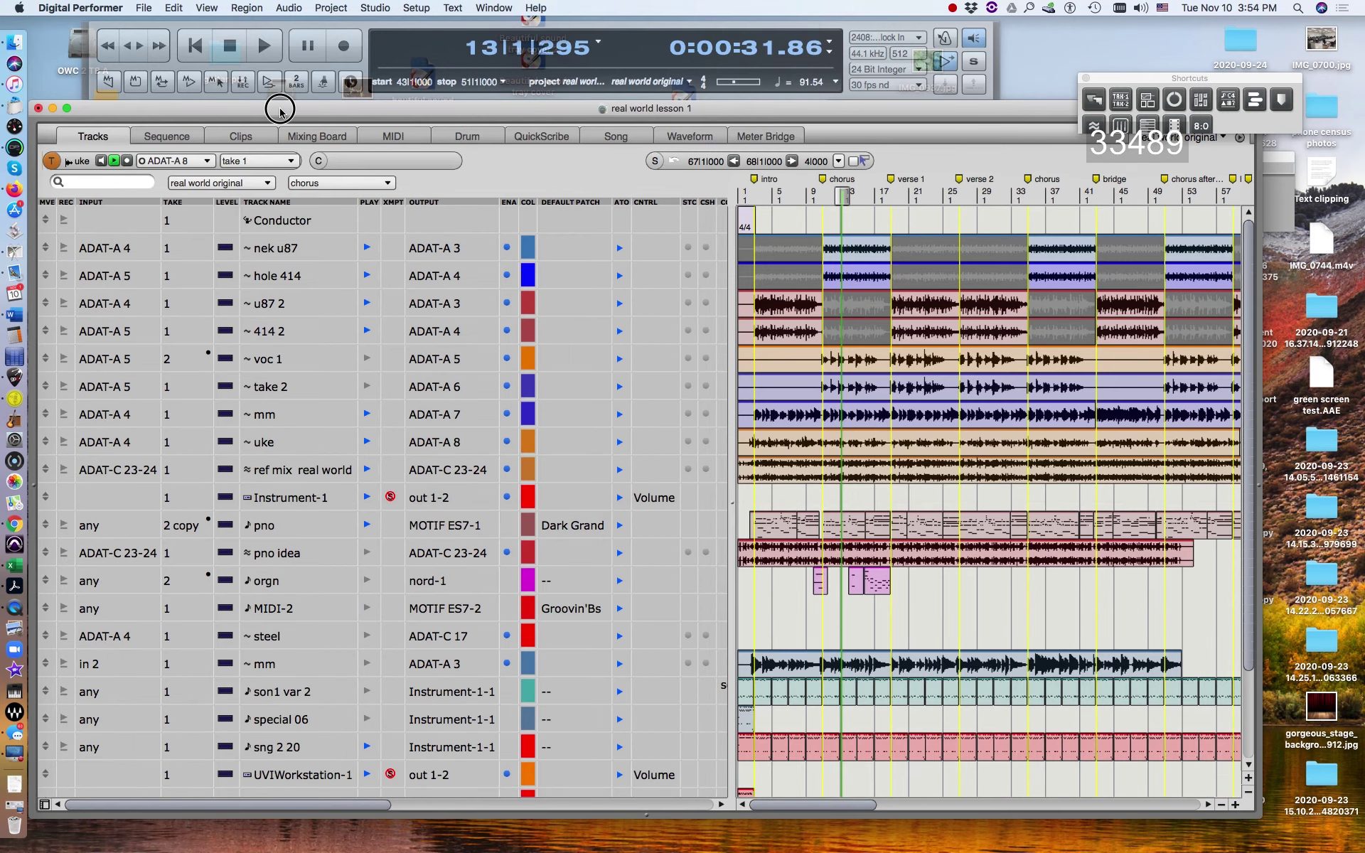
Move the real world lesson 1 window higher on the desktop, keeping its full width in view
left_click_drag(281, 110, 252, 56)
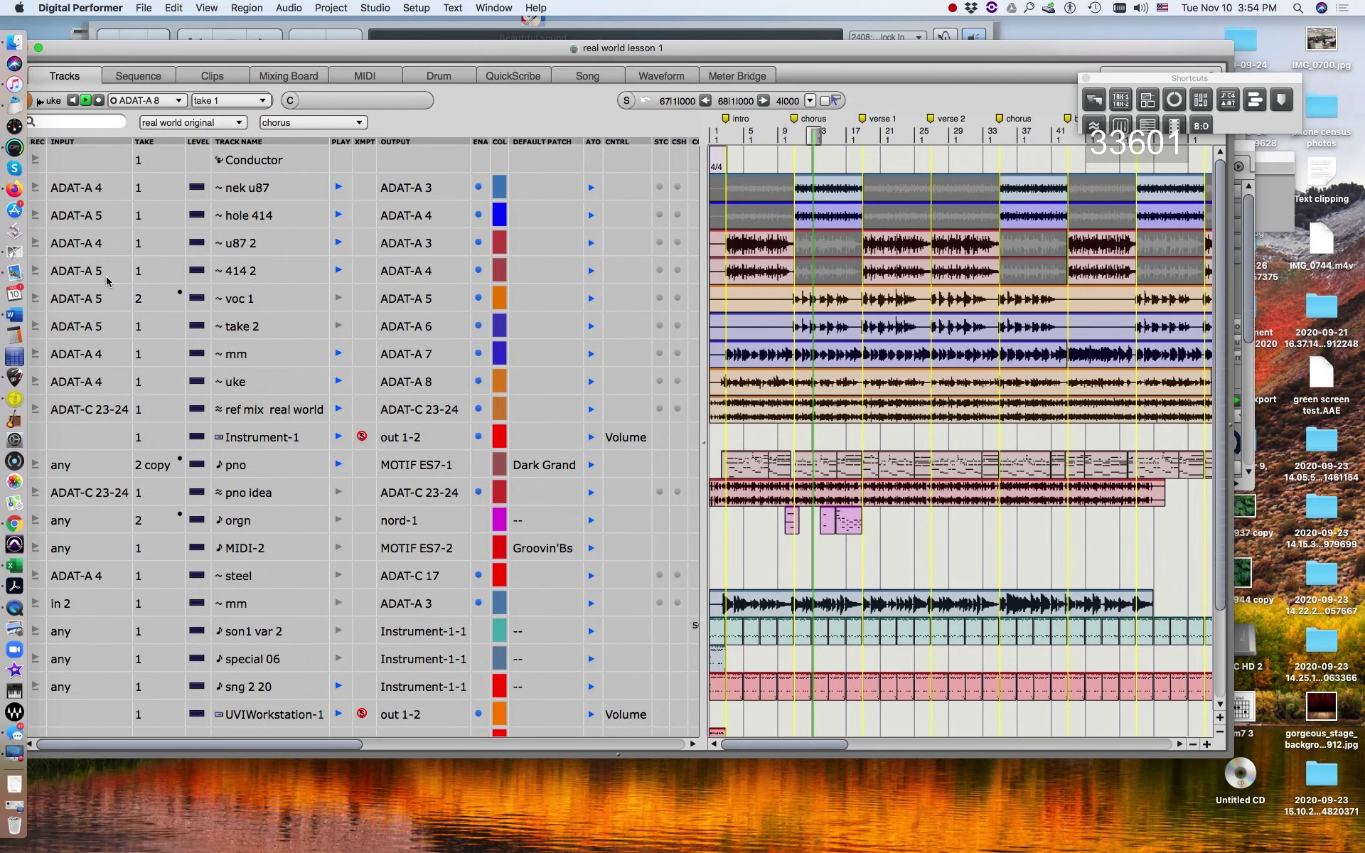
left_click_drag(262, 49, 315, 42)
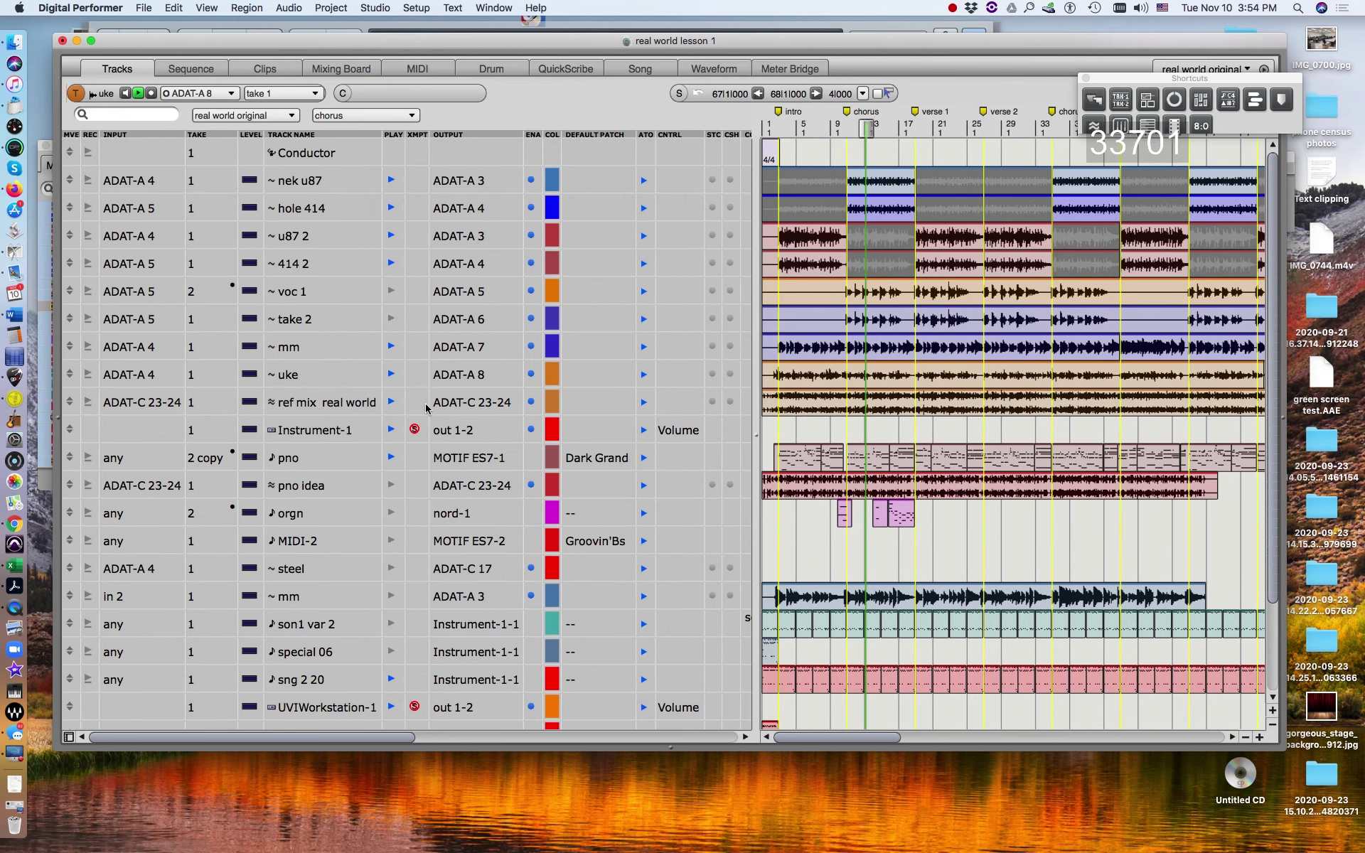
key("Return")
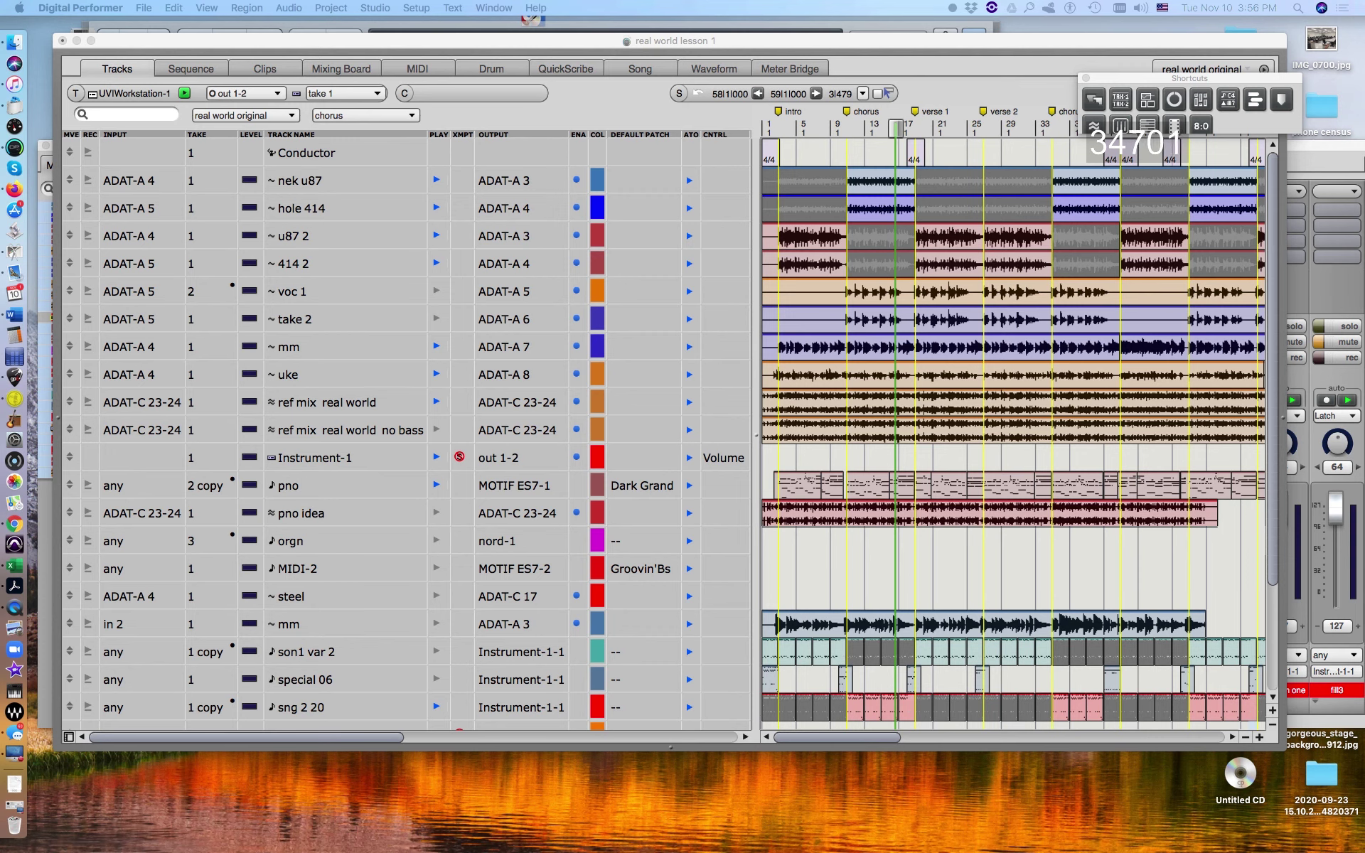
Bring the Undo History window into view and set the project to the 3:26:21 PM Change Velocities edit of son1 var 2
left_click_drag(1364, 216, 361, 134)
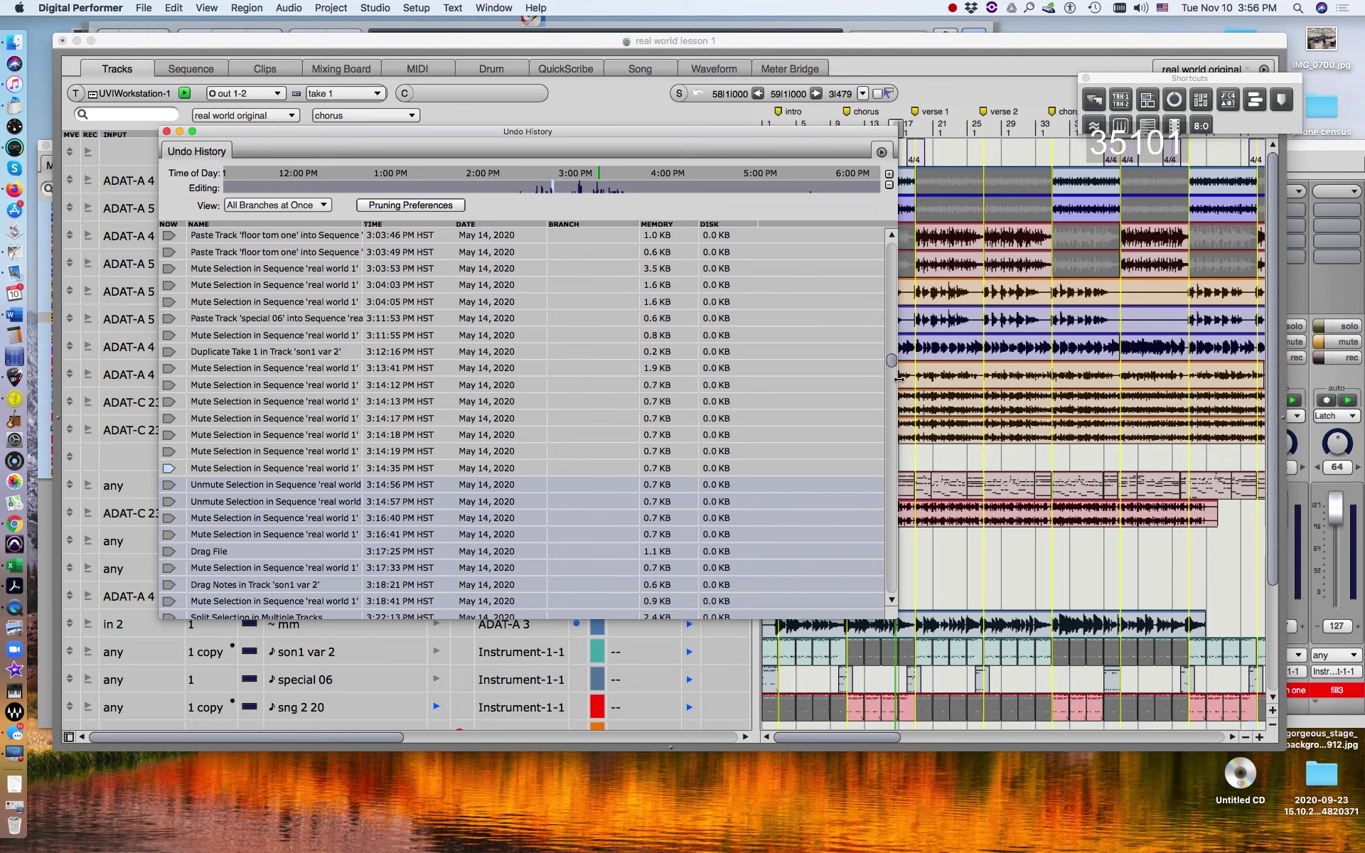
left_click_drag(894, 362, 895, 365)
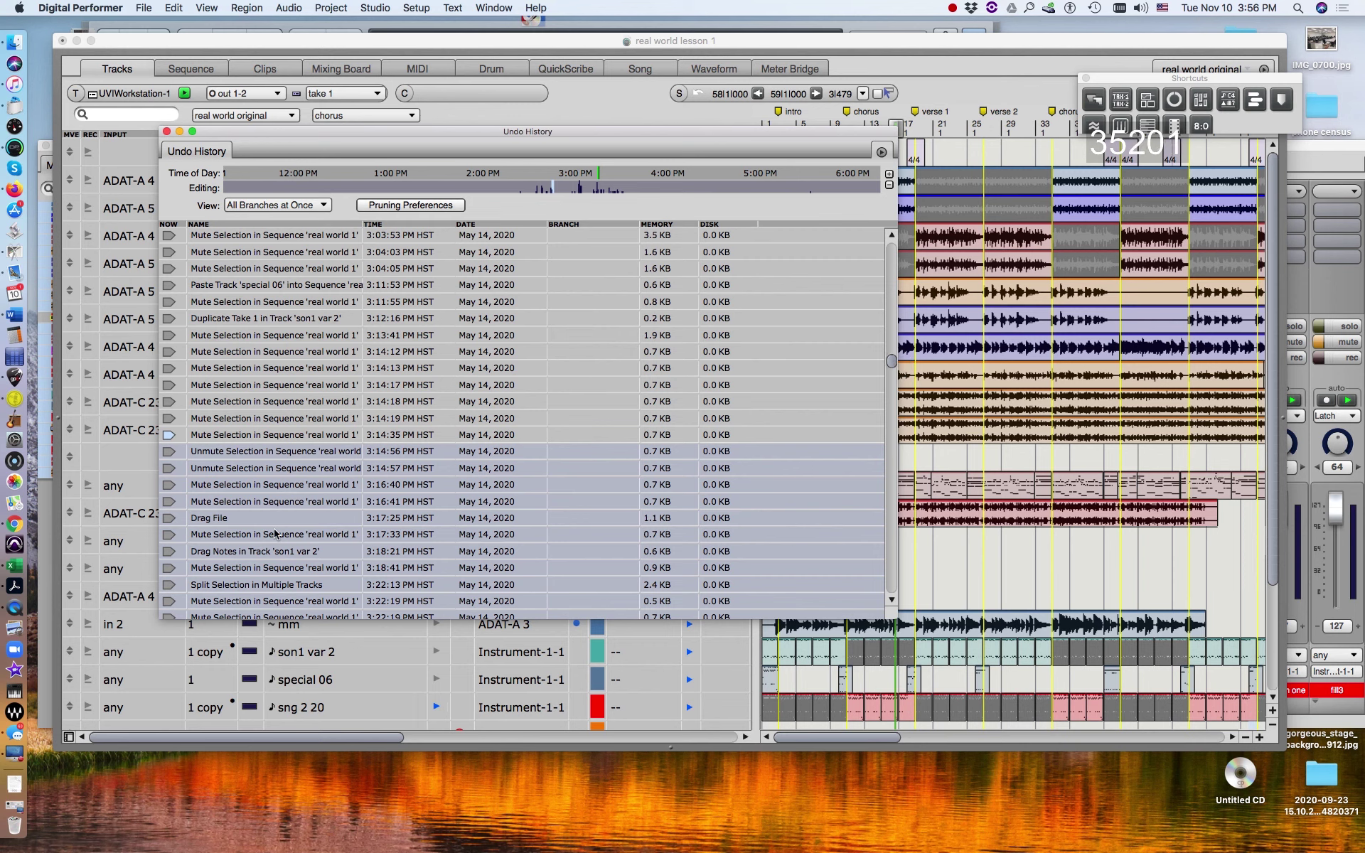
left_click_drag(892, 361, 892, 370)
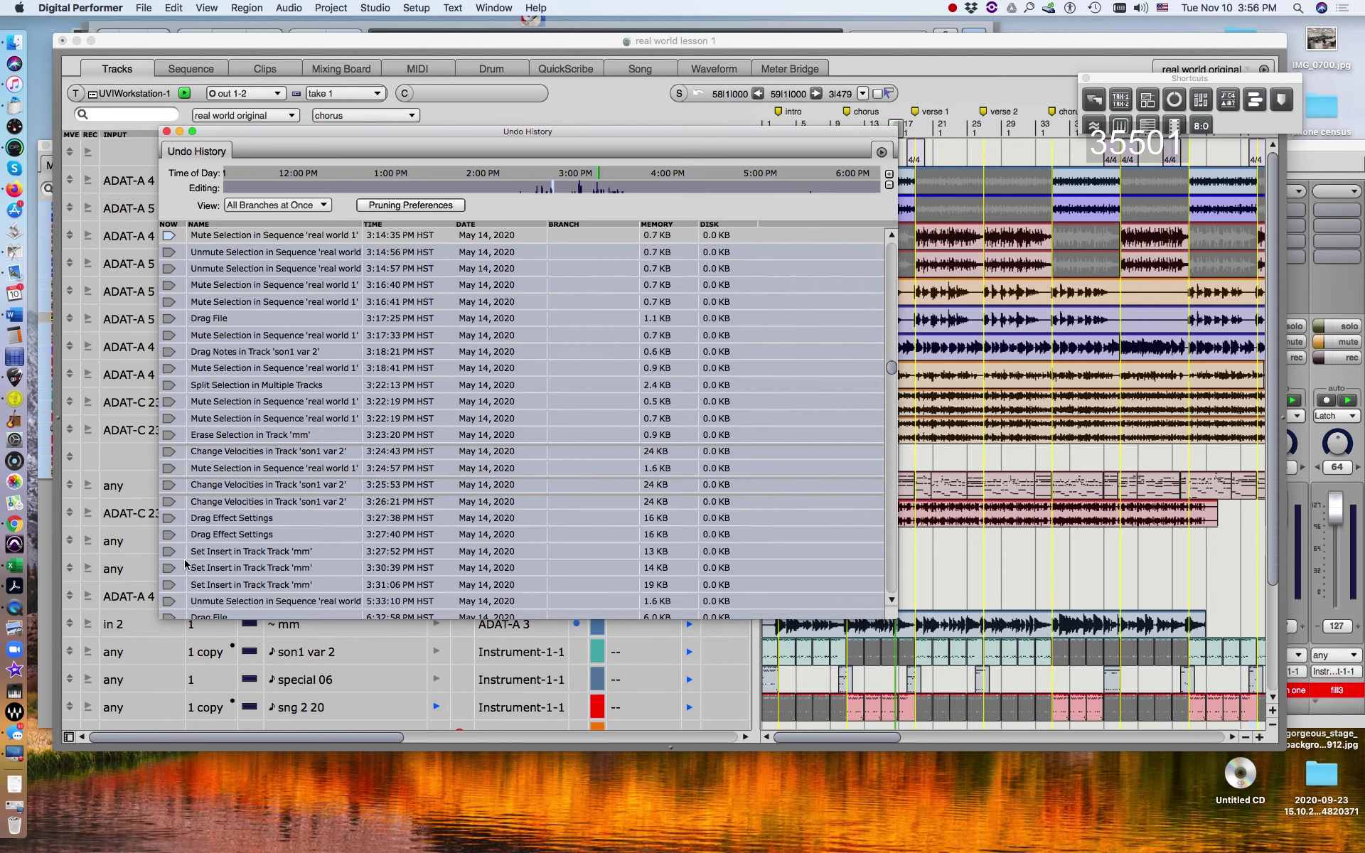
left_click(171, 503)
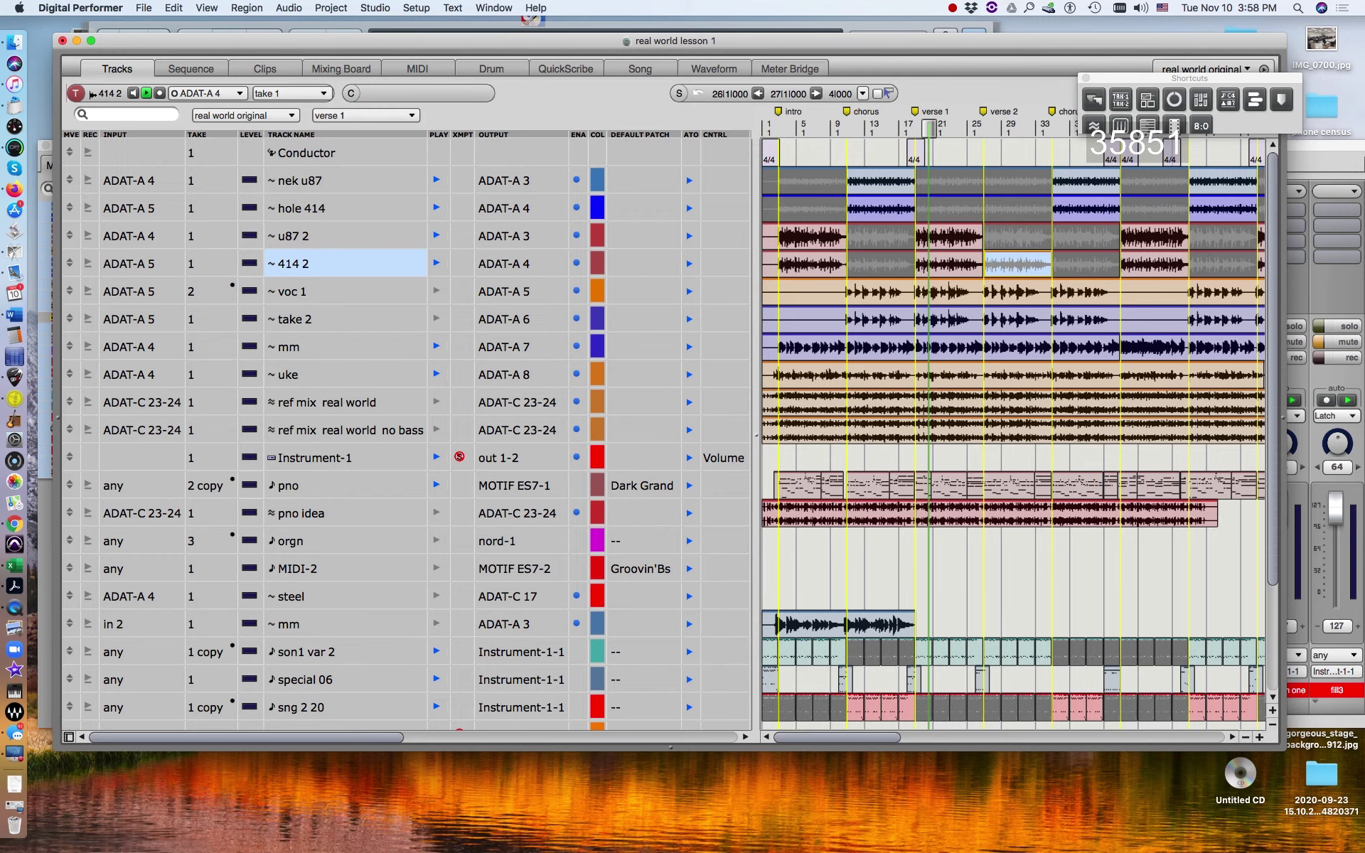
Bring the Undo History back into view and look through the earlier mute, paste and duplicate-take entries
key("ctrl+super+z")
left_click_drag(789, 205, 328, 157)
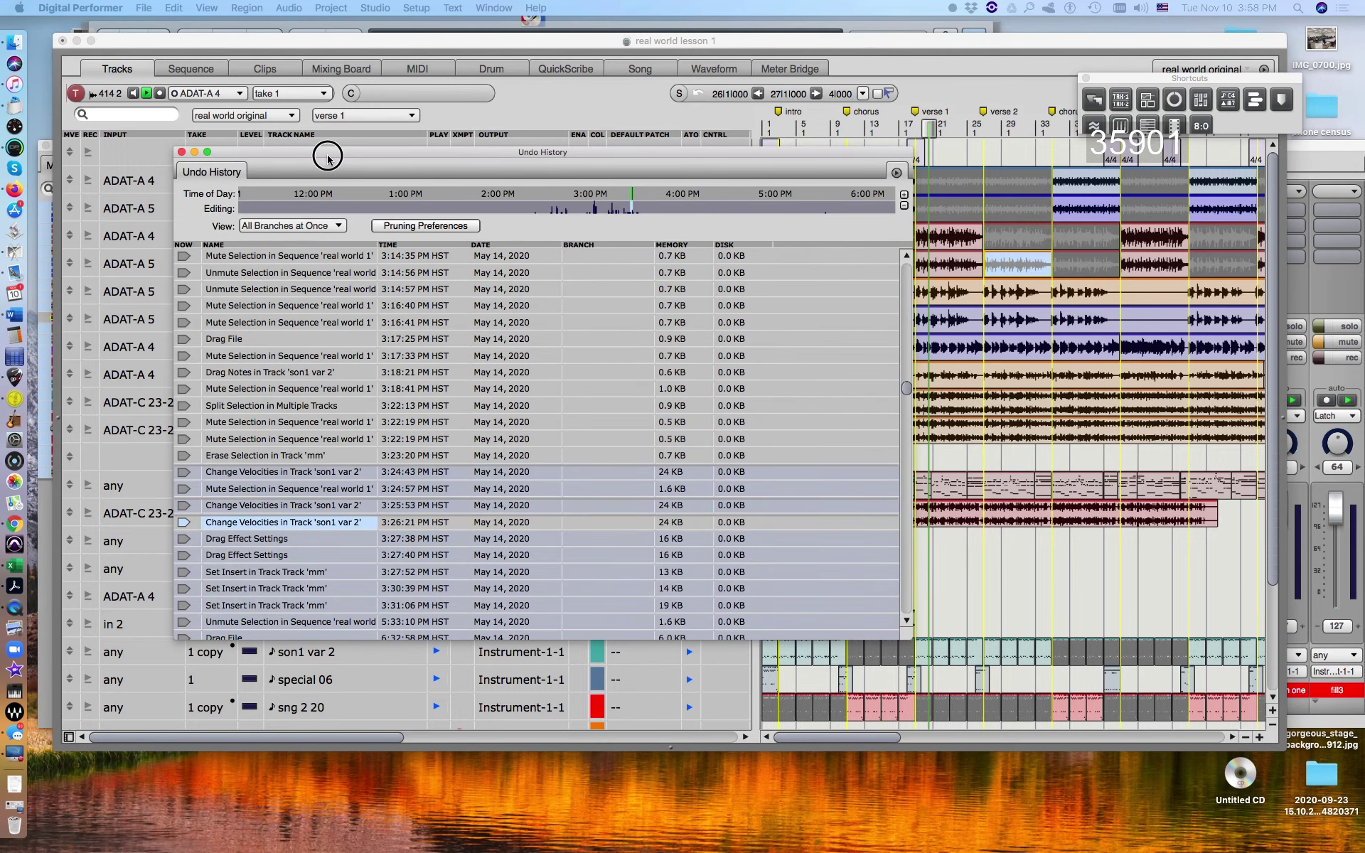
left_click_drag(904, 388, 904, 379)
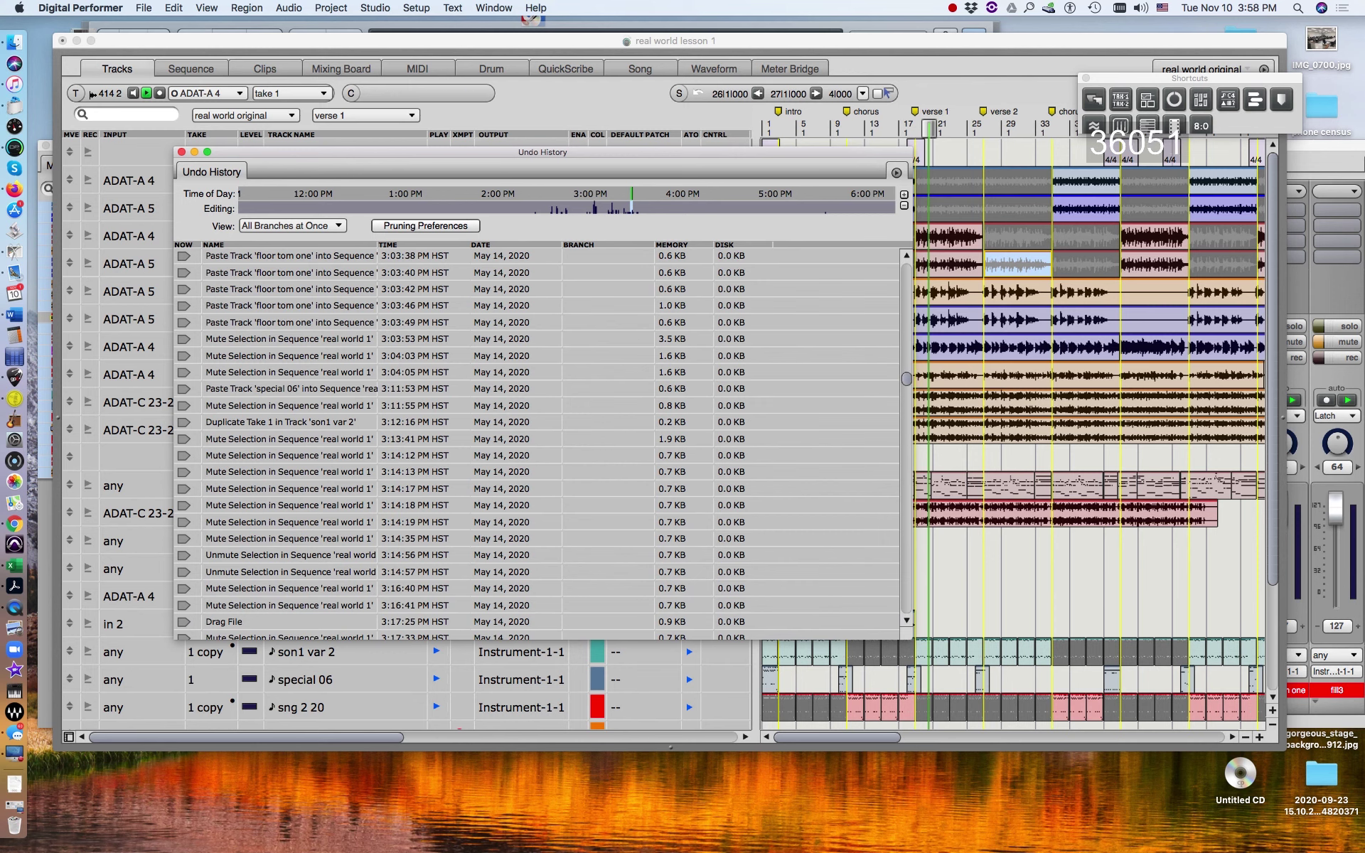
Inspect bars 13 to 17 of special 06 in the MIDI Editor with sng 2 20, floor tom one and fill3 displayed, and close it
left_click_drag(1269, 511, 1267, 536)
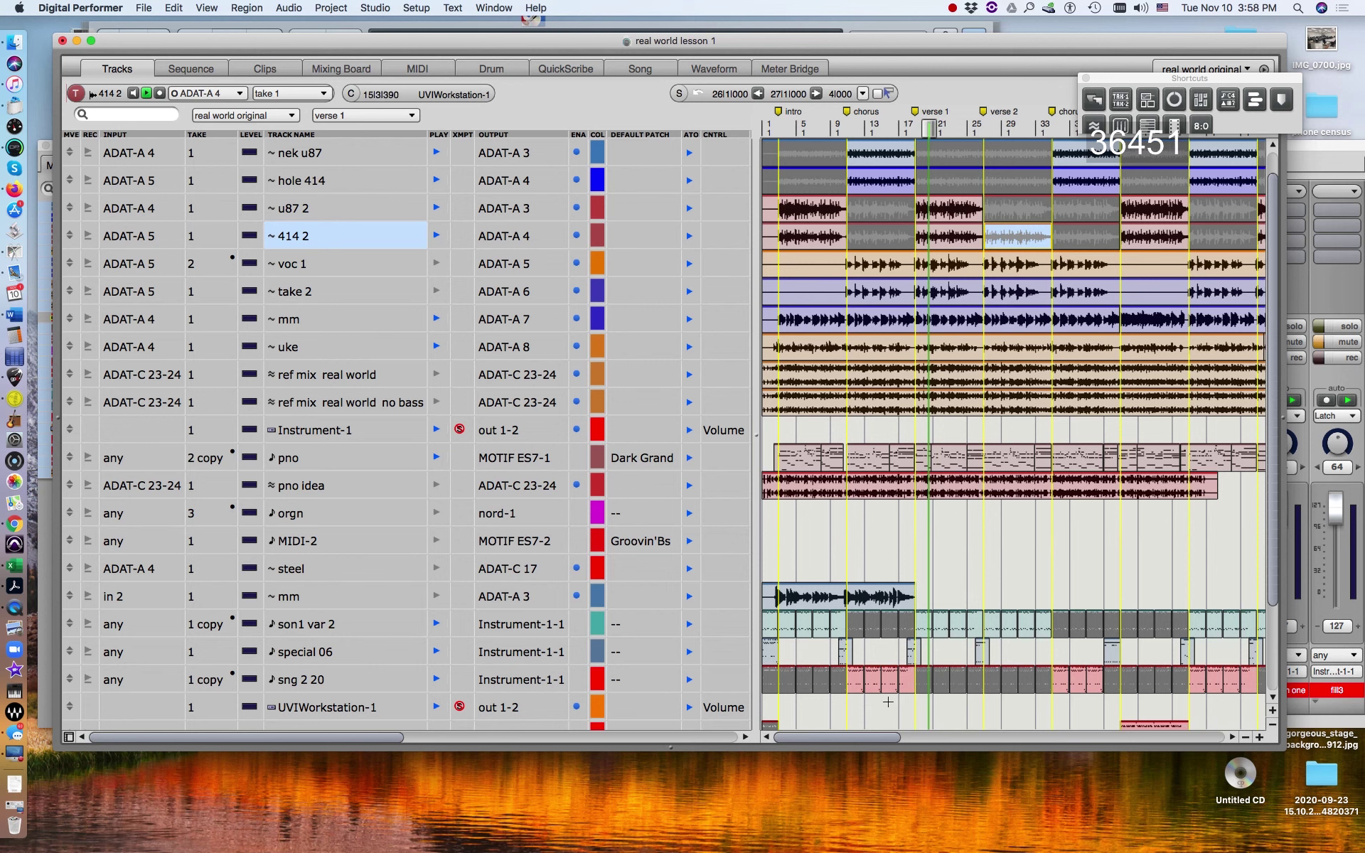
left_click(886, 702)
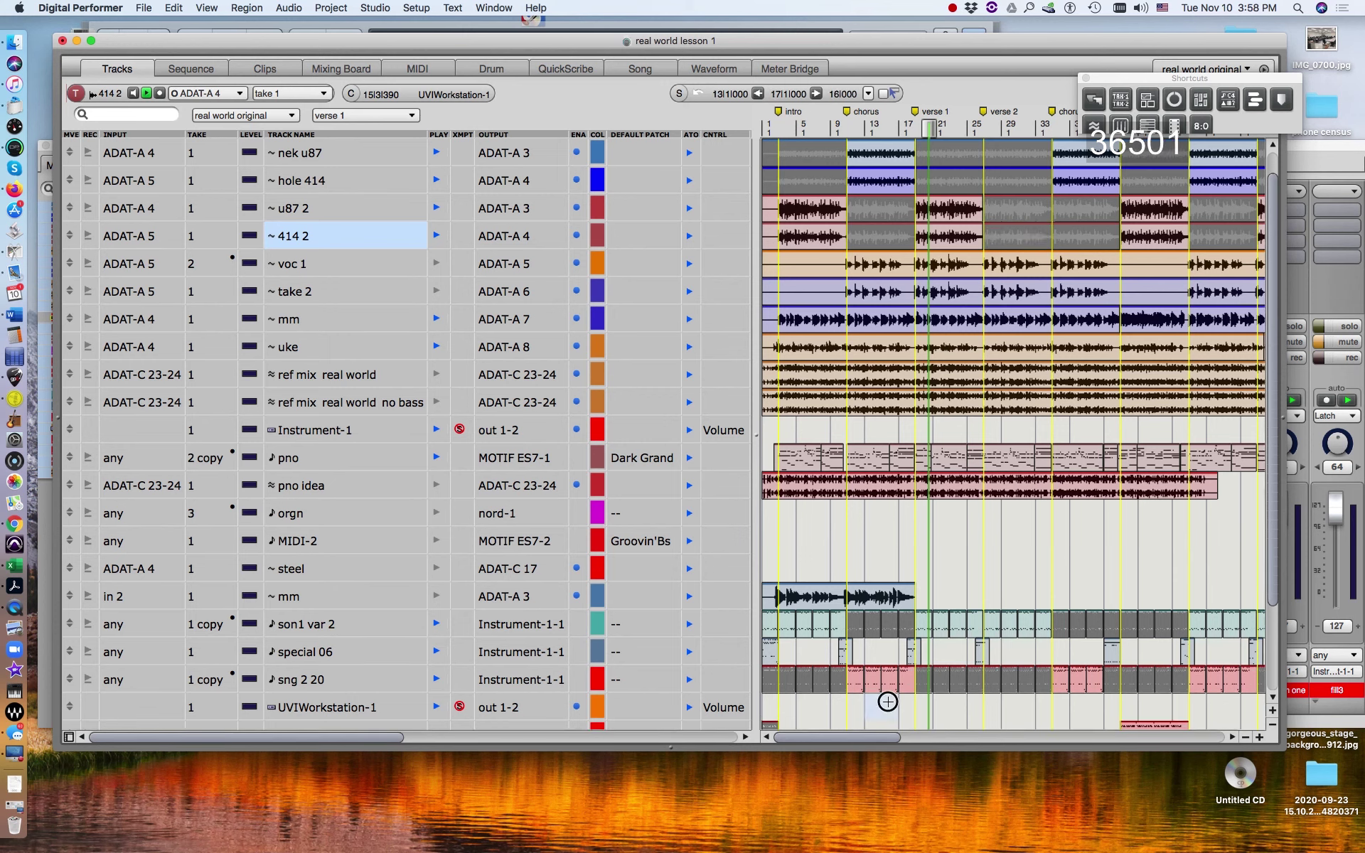
left_click(887, 654)
double_click(887, 655)
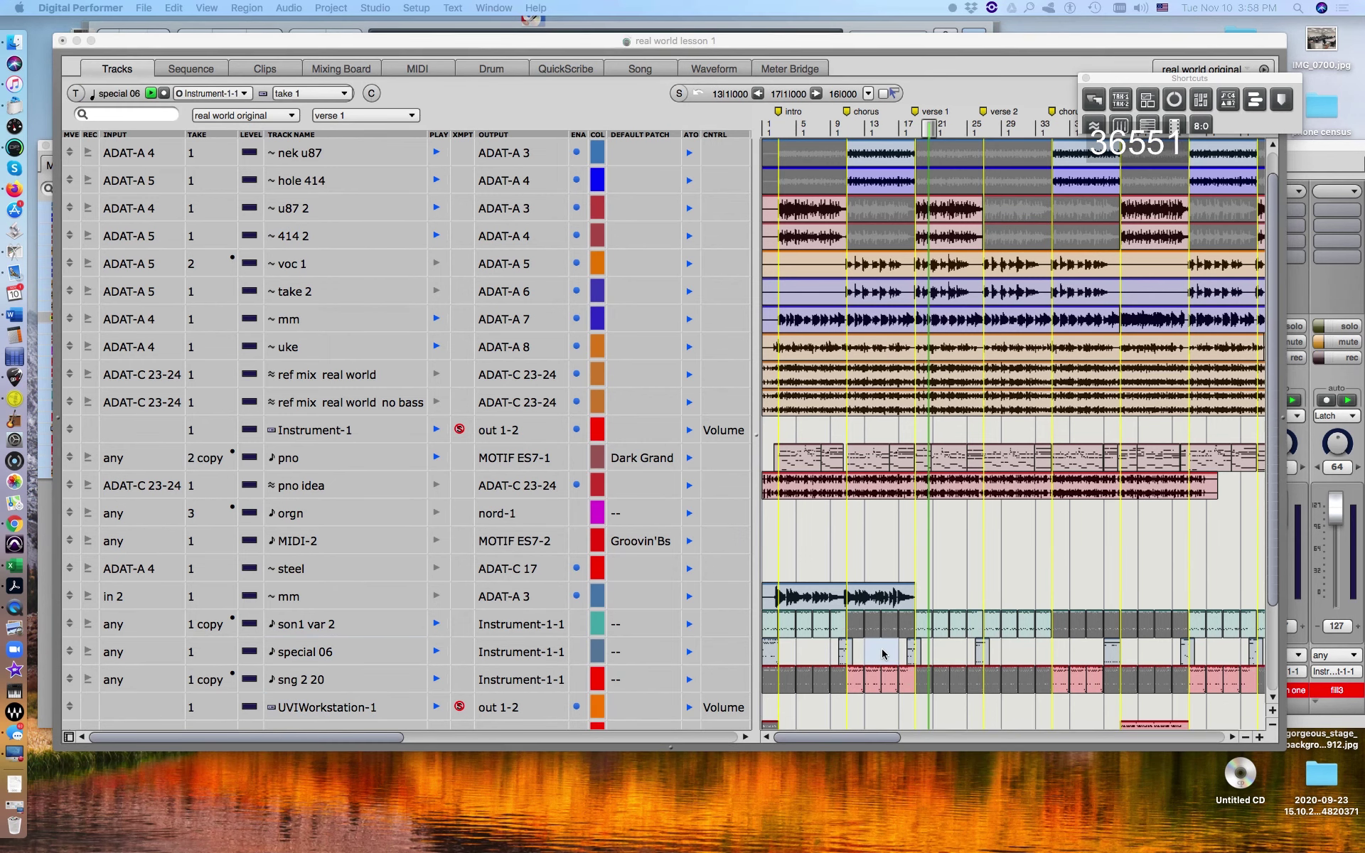
left_click_drag(1364, 195, 362, 76)
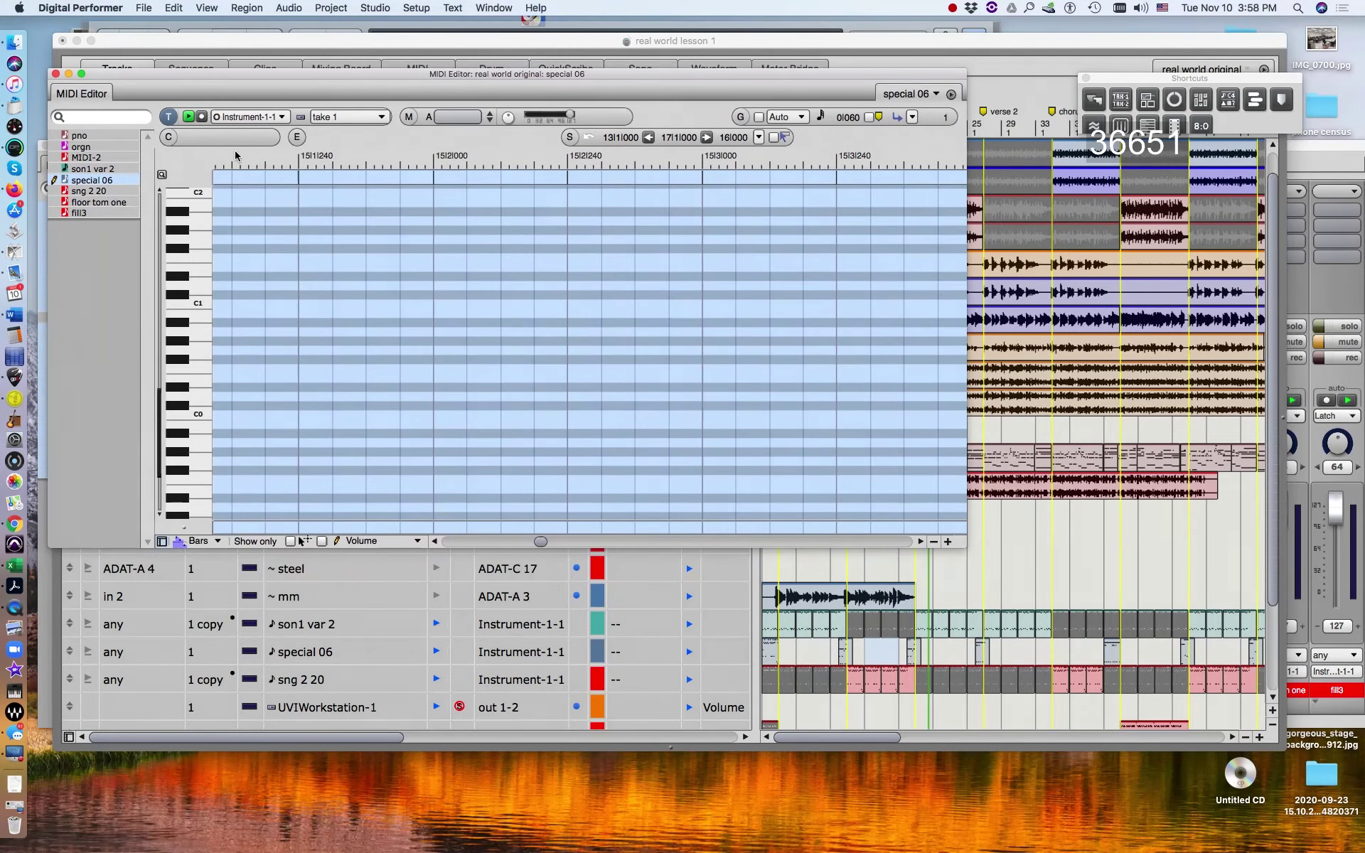
left_click(97, 191, "shift")
left_click(97, 204, "shift")
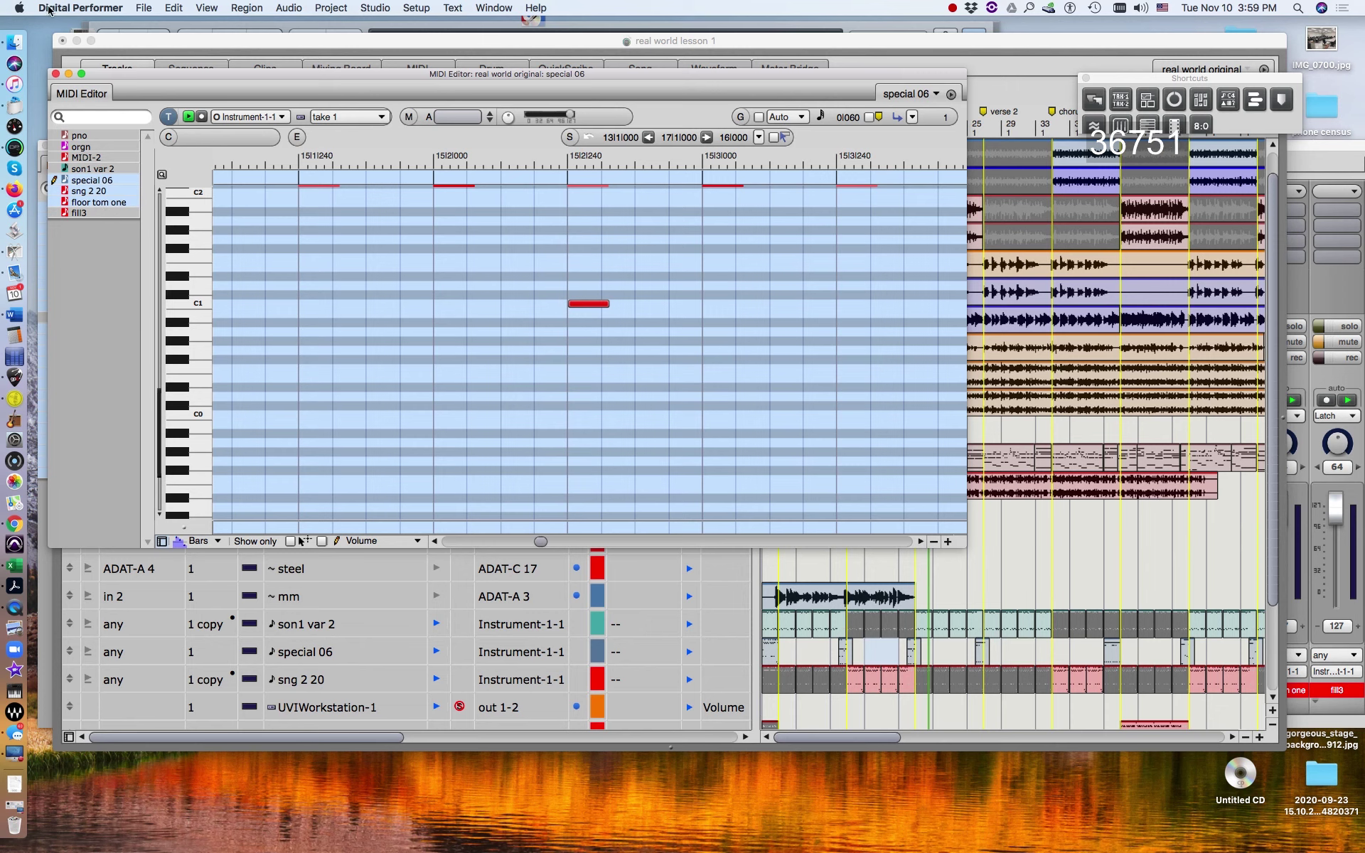
left_click(55, 74)
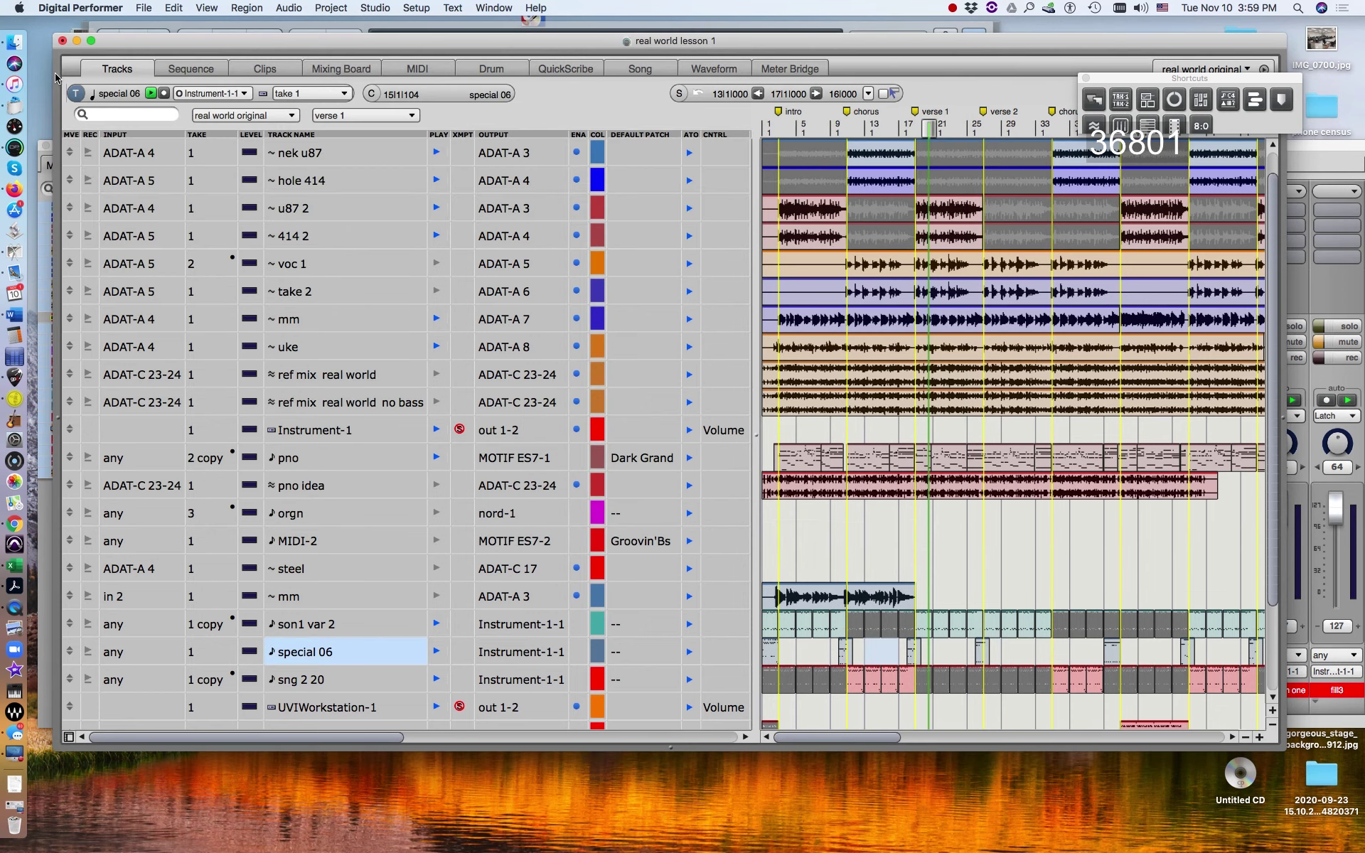
Display the sng 2 20, UVIWorkstation-1, floor tom one, fill3 and Audio-2 tracks in the Sequence Editor
left_click(208, 72)
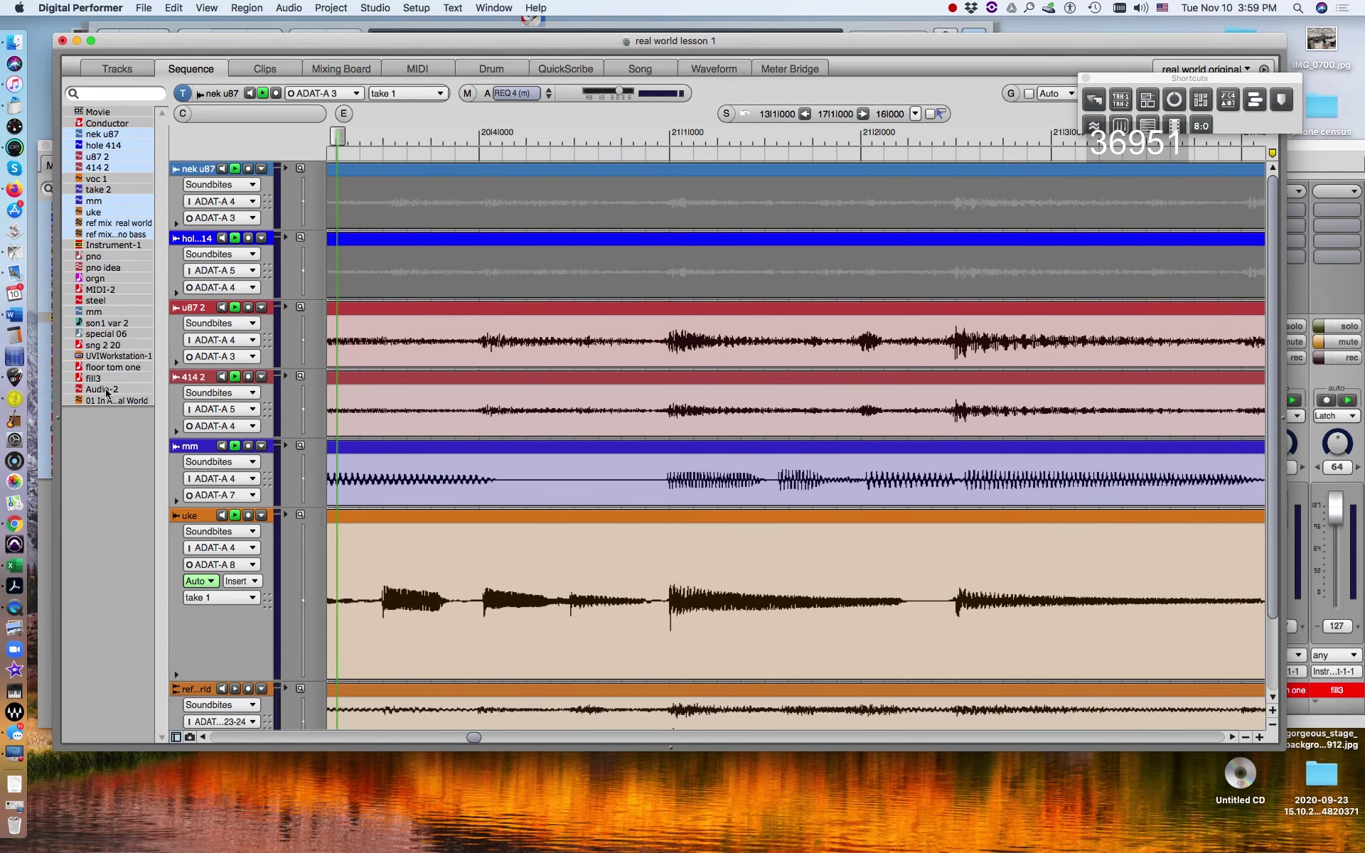
left_click_drag(99, 389, 100, 341)
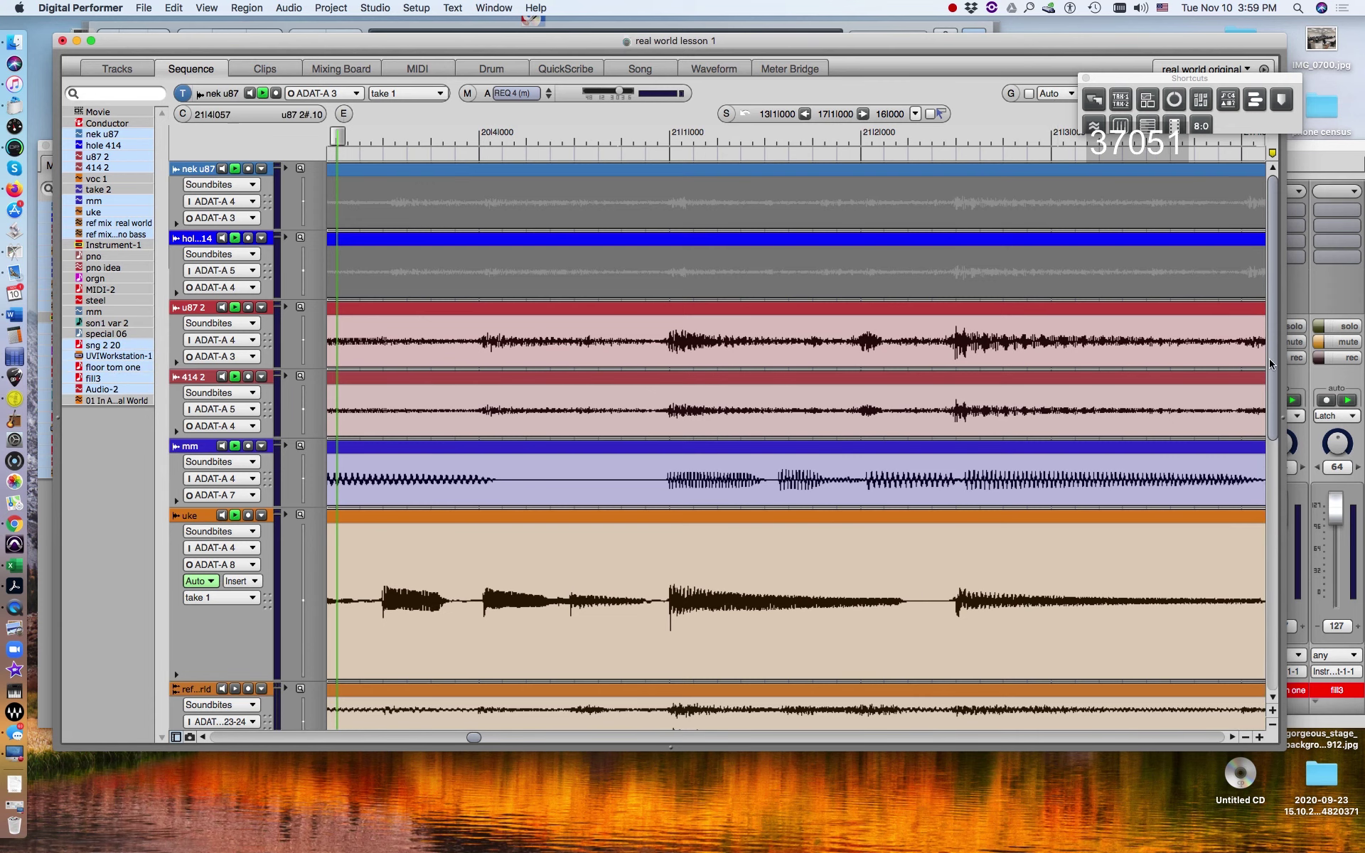
left_click_drag(1272, 361, 1289, 609)
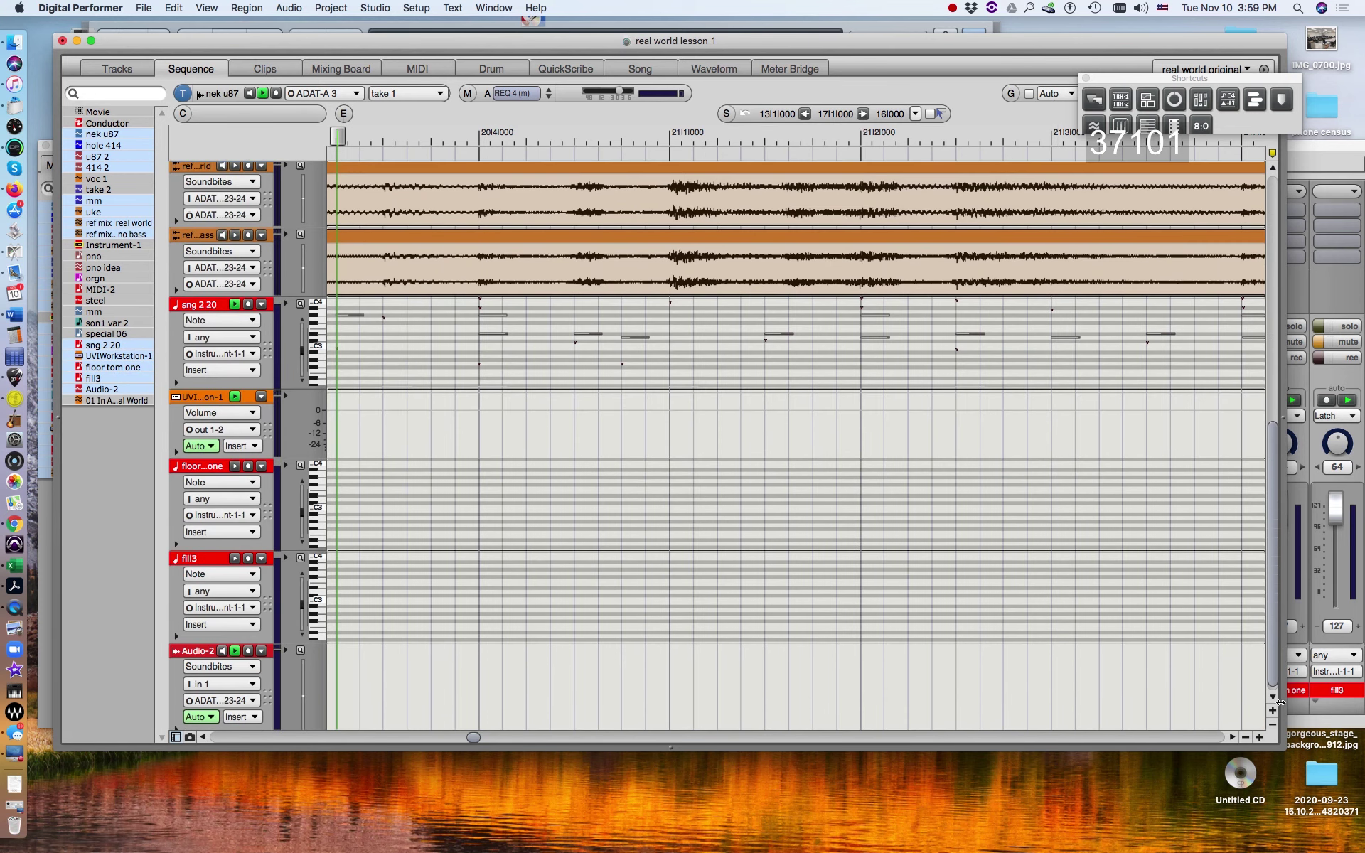
Zoom the Sequence Editor out to span both choruses and enlarge the height of the sng 2 20 track
left_click(1247, 737)
left_click(1246, 738)
left_click(1247, 738)
left_click(1246, 737)
left_click(1246, 737)
left_click(1246, 737)
left_click(1247, 737)
left_click_drag(1273, 662, 1269, 723)
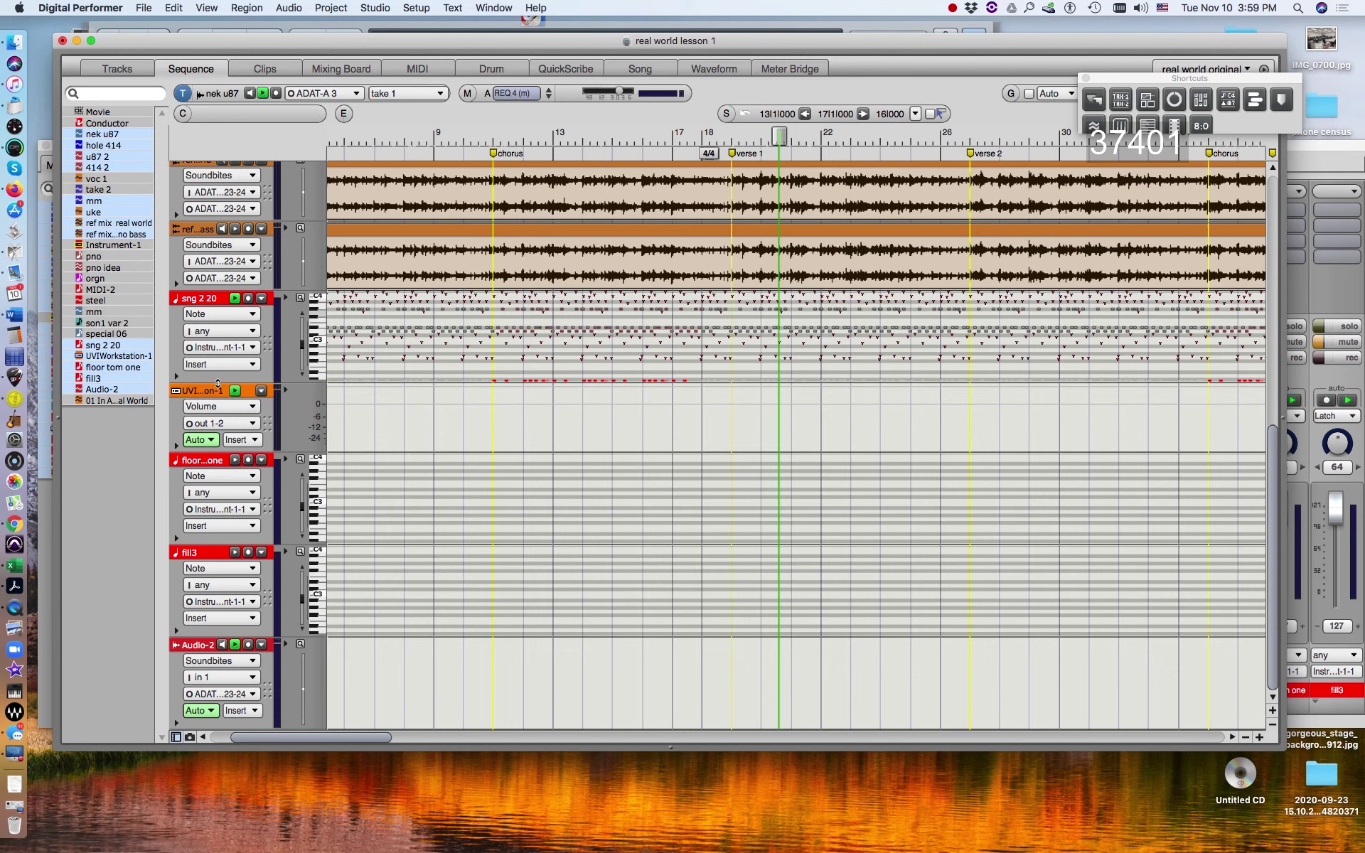
left_click_drag(218, 384, 218, 473)
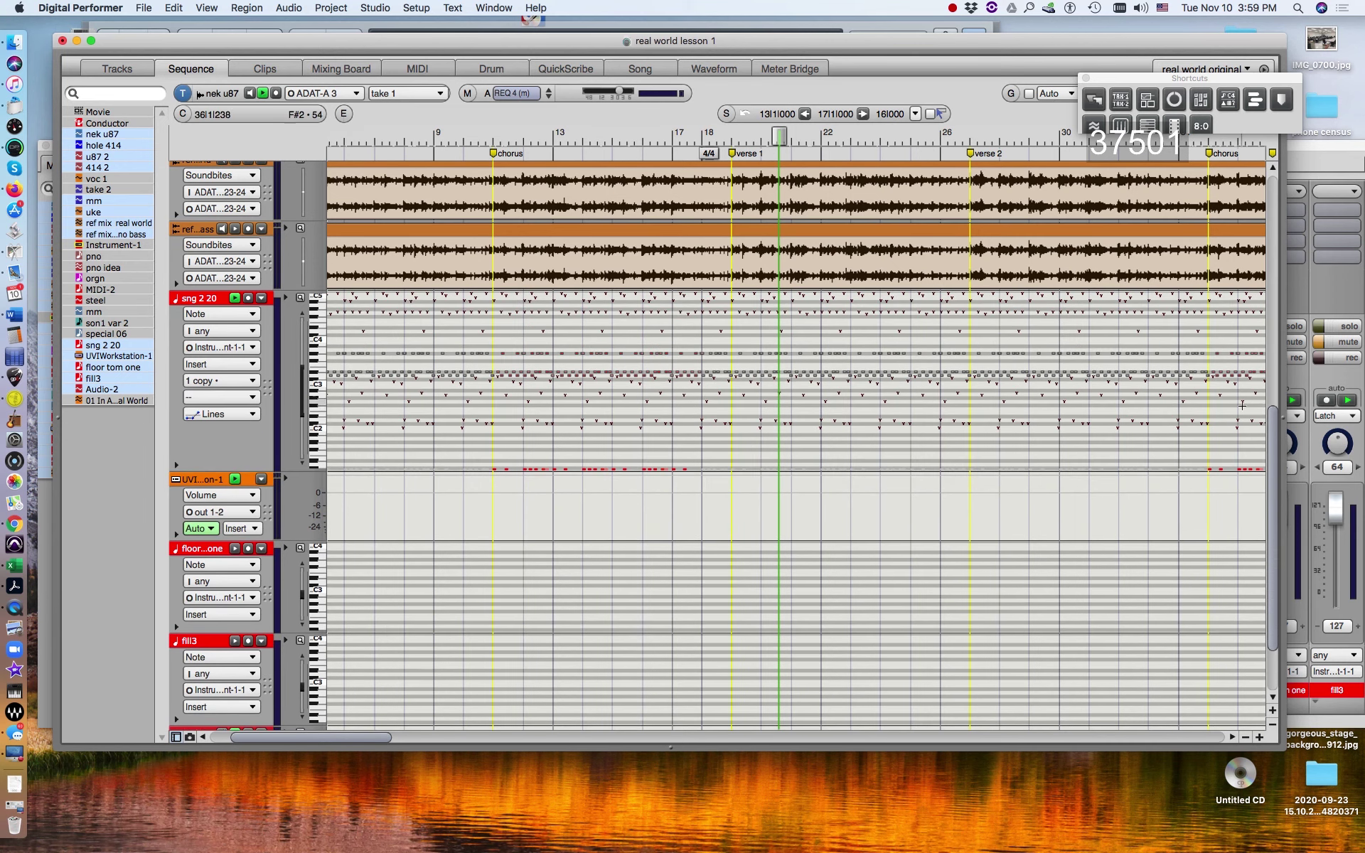
Add the son1 var 2 and special 06 tracks to the Sequence Editor display above sng 2 20
left_click_drag(1273, 421, 1270, 359)
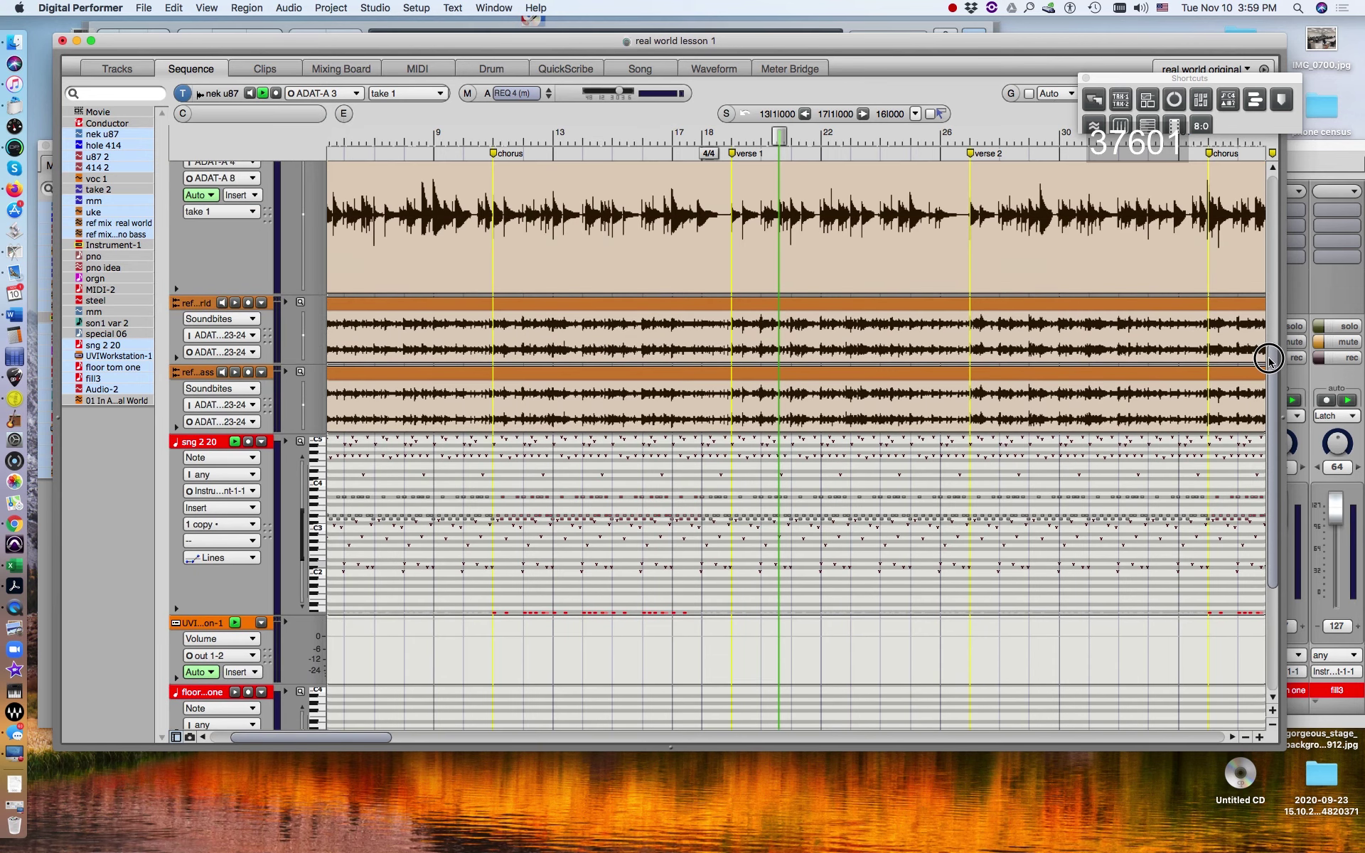
left_click(110, 324)
left_click(112, 334)
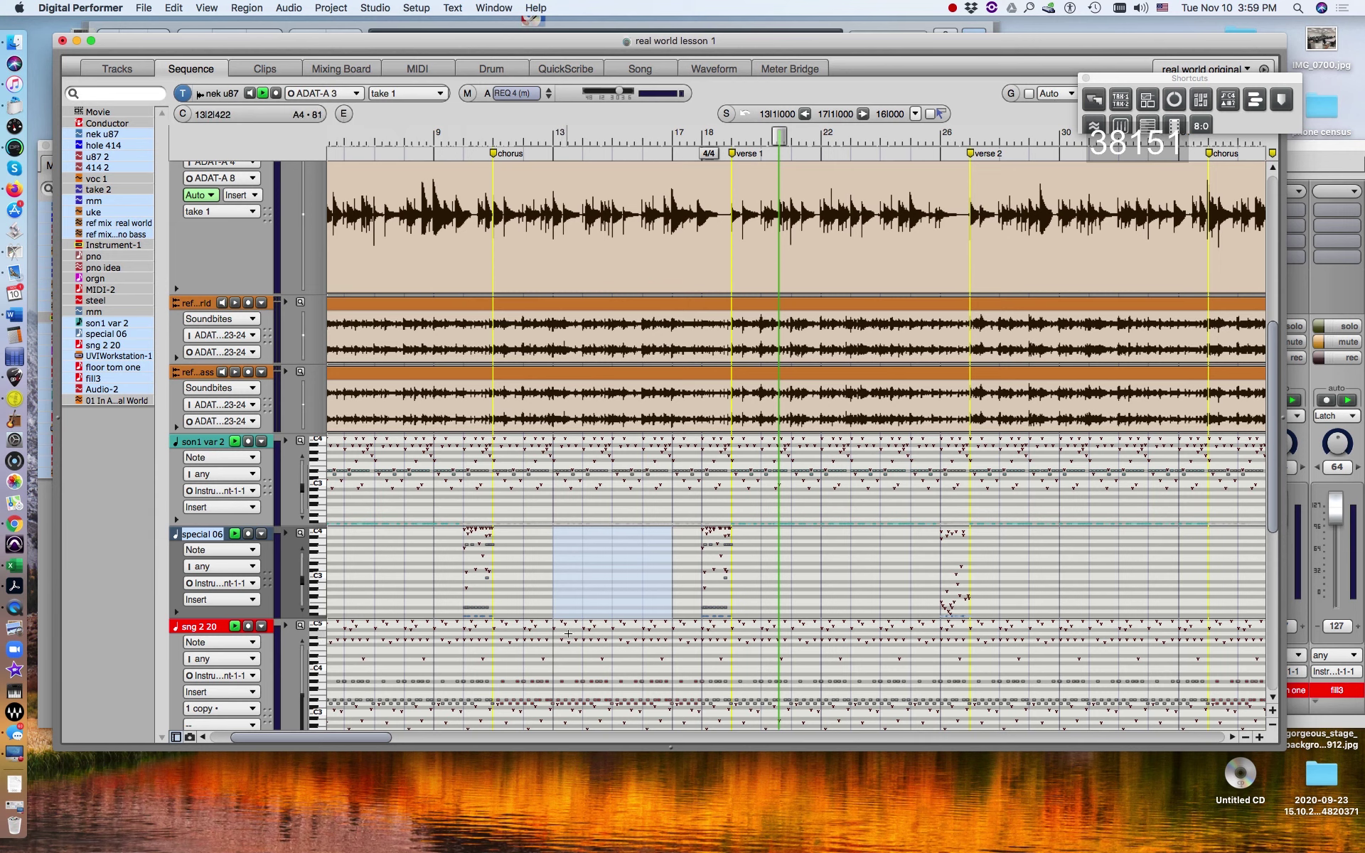
Return to the tracks overview, play from about bar 8 into the first chorus, and enlarge the timeline around it
left_click(106, 70)
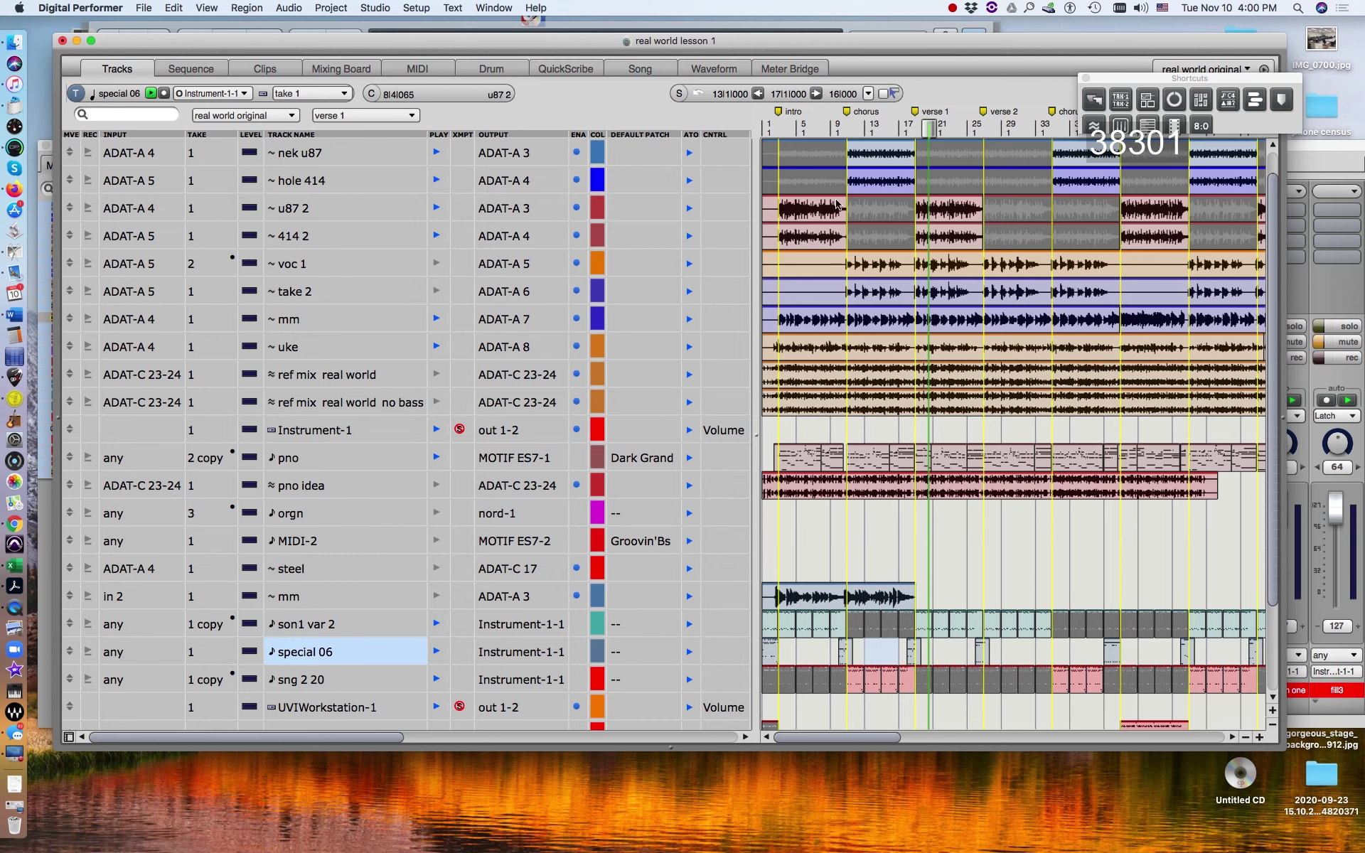
left_click(824, 126)
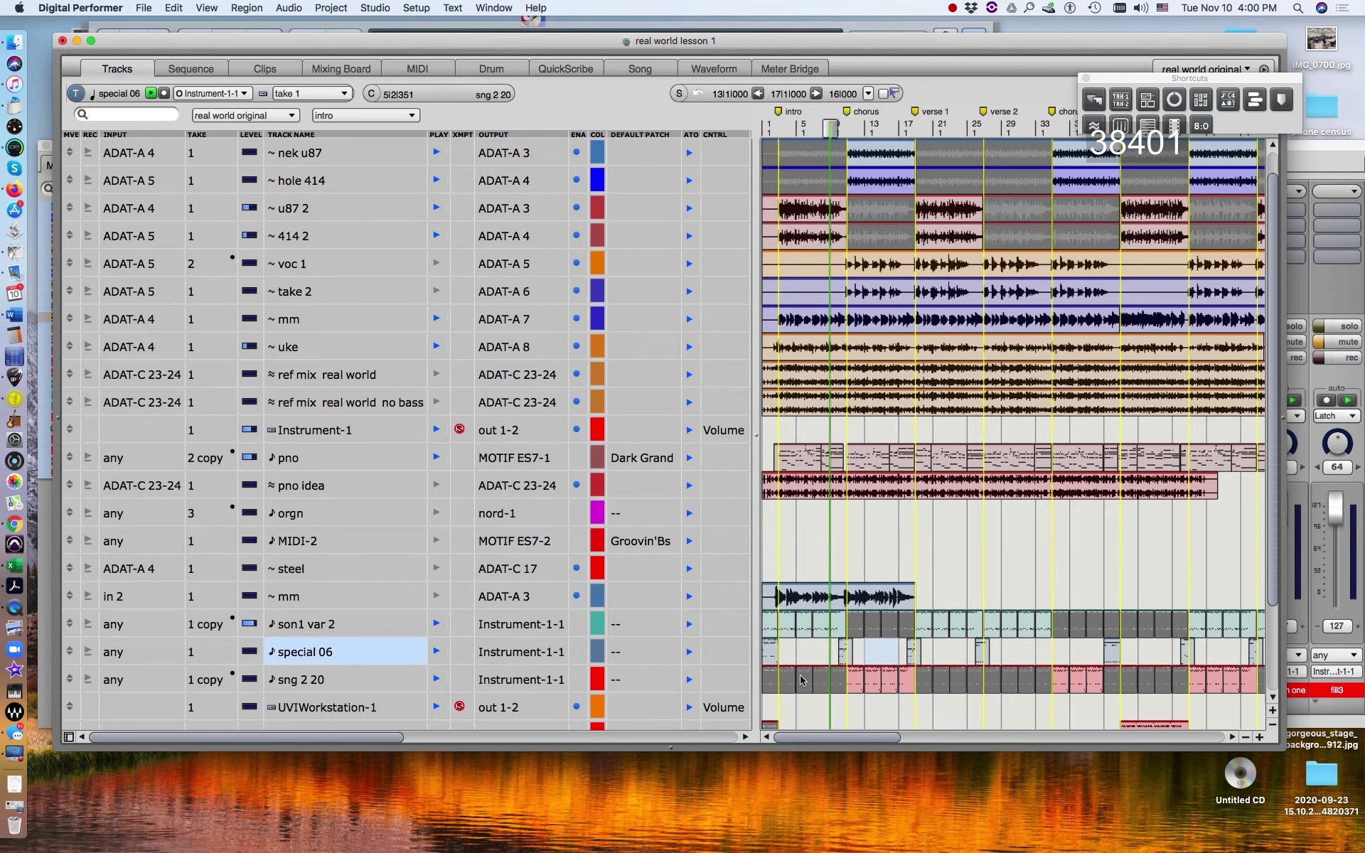
left_click(1259, 737)
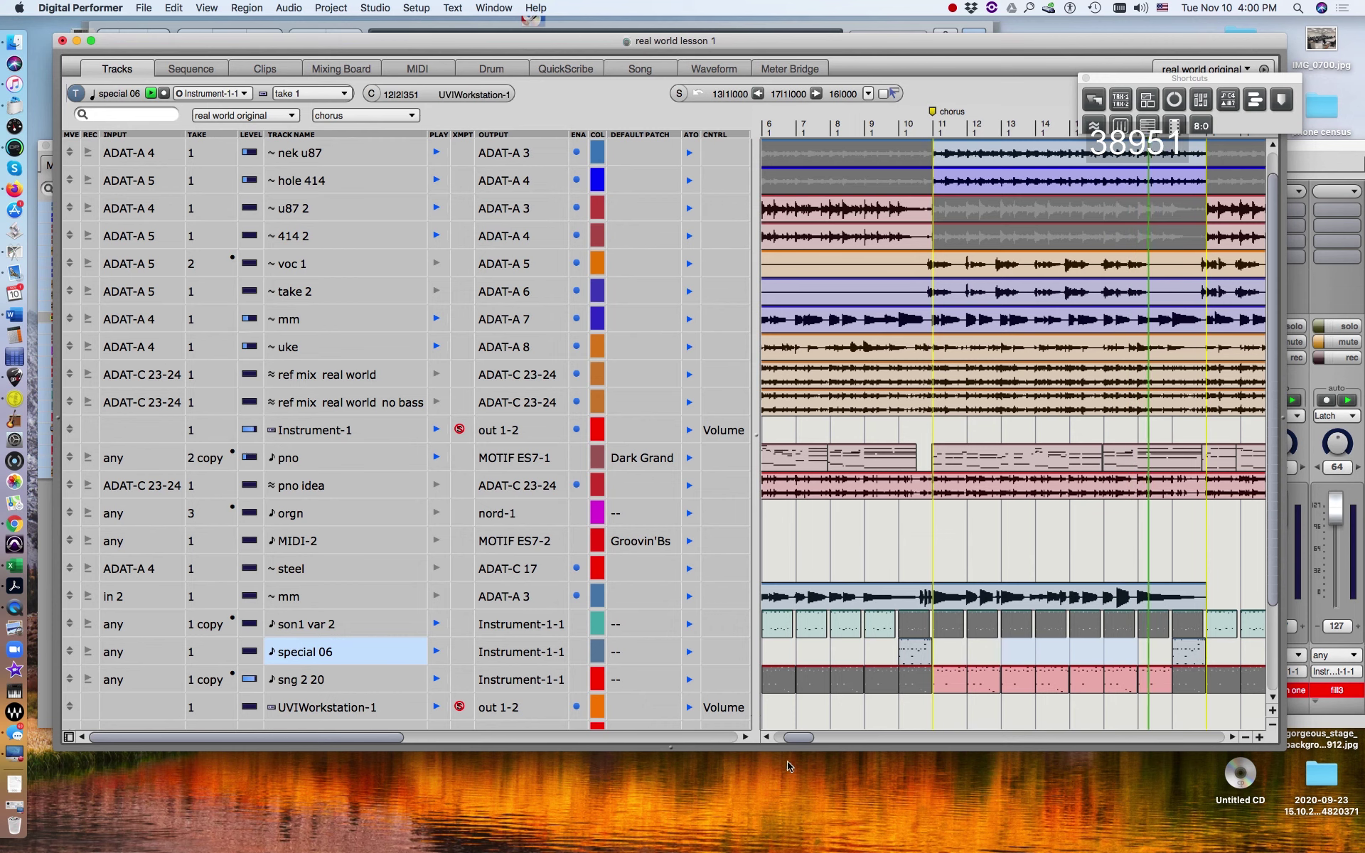
Move the tracks timeline past verse 1 and zoom it out to cover the whole song
left_click_drag(797, 737, 800, 739)
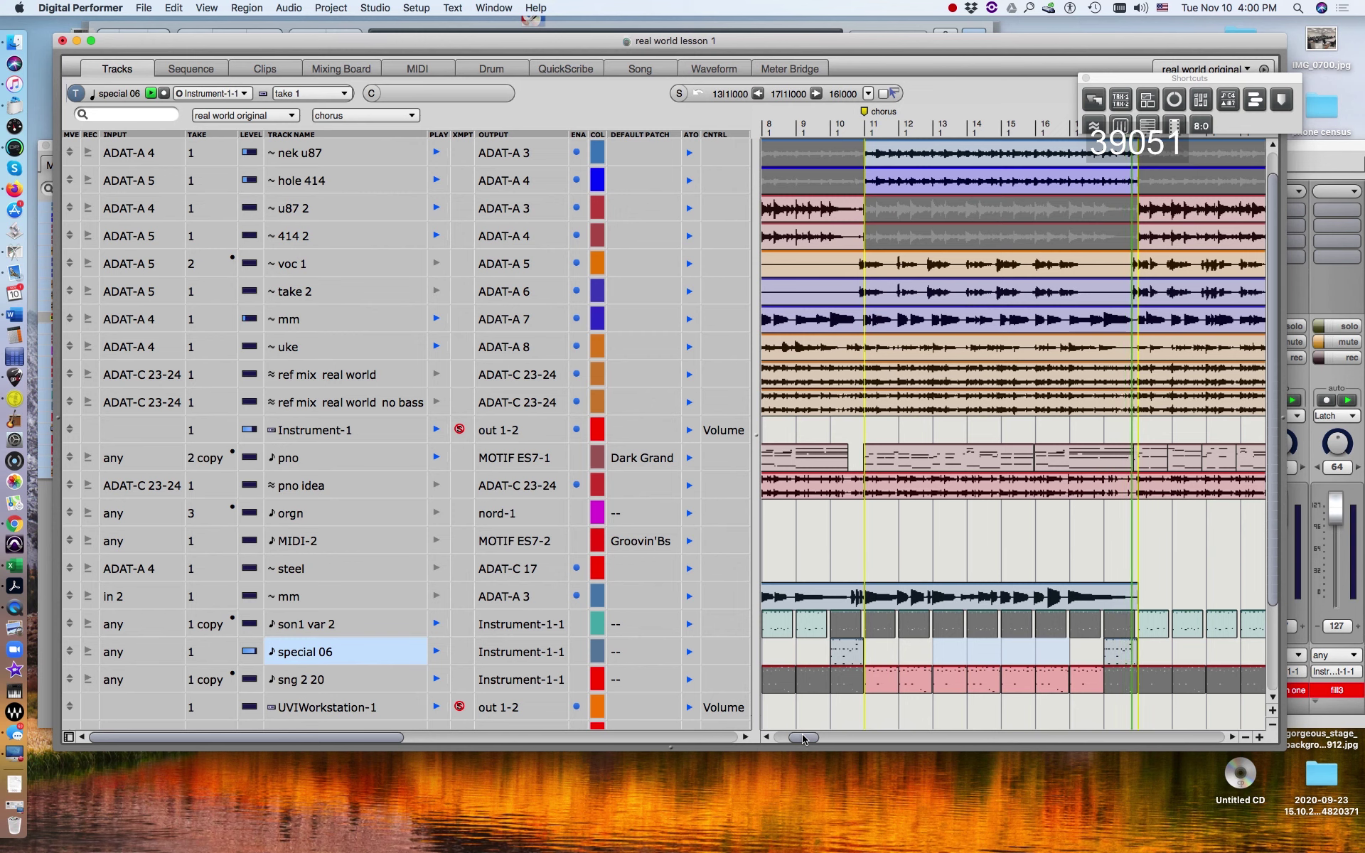
left_click_drag(803, 737, 823, 731)
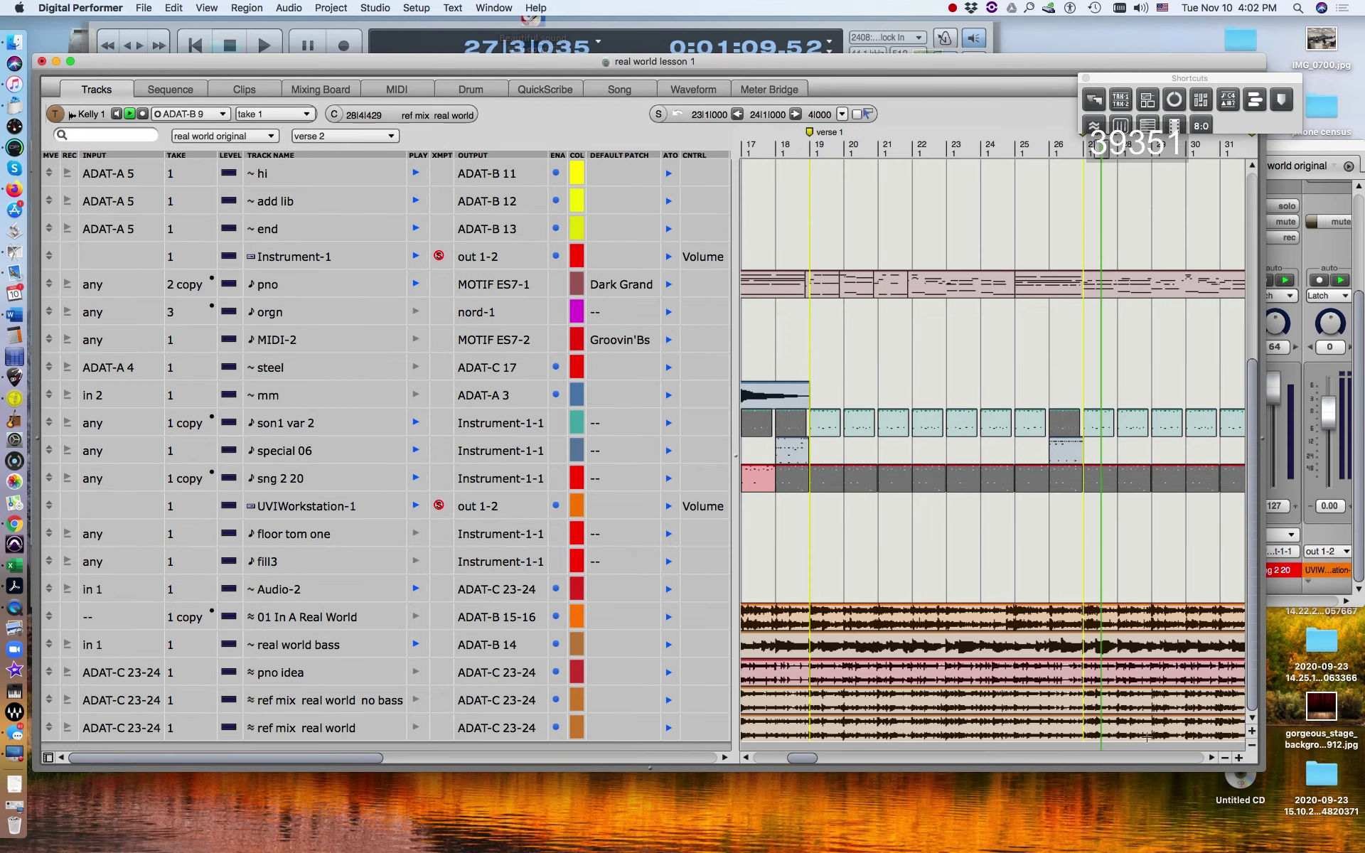
left_click(1224, 757)
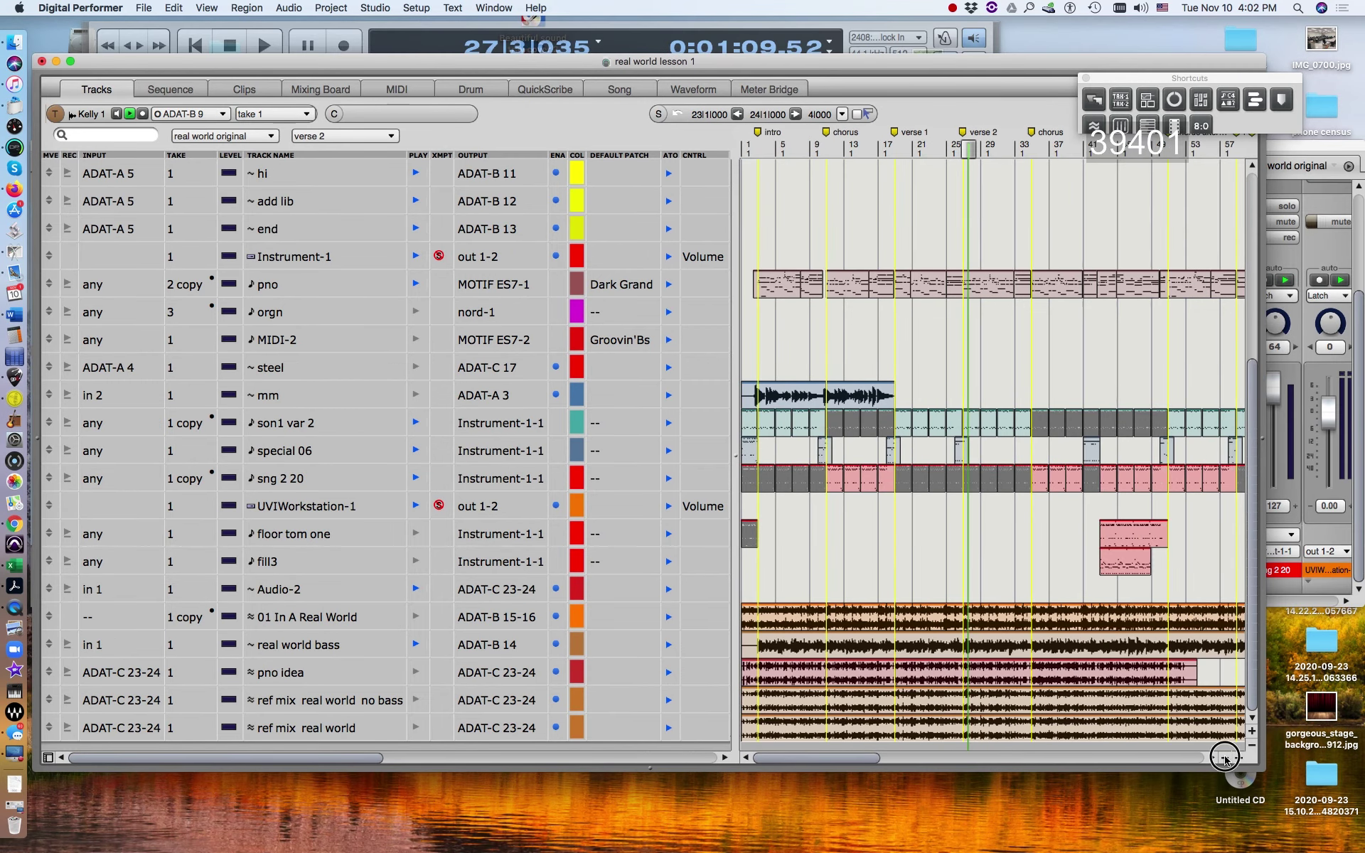
left_click(1224, 757)
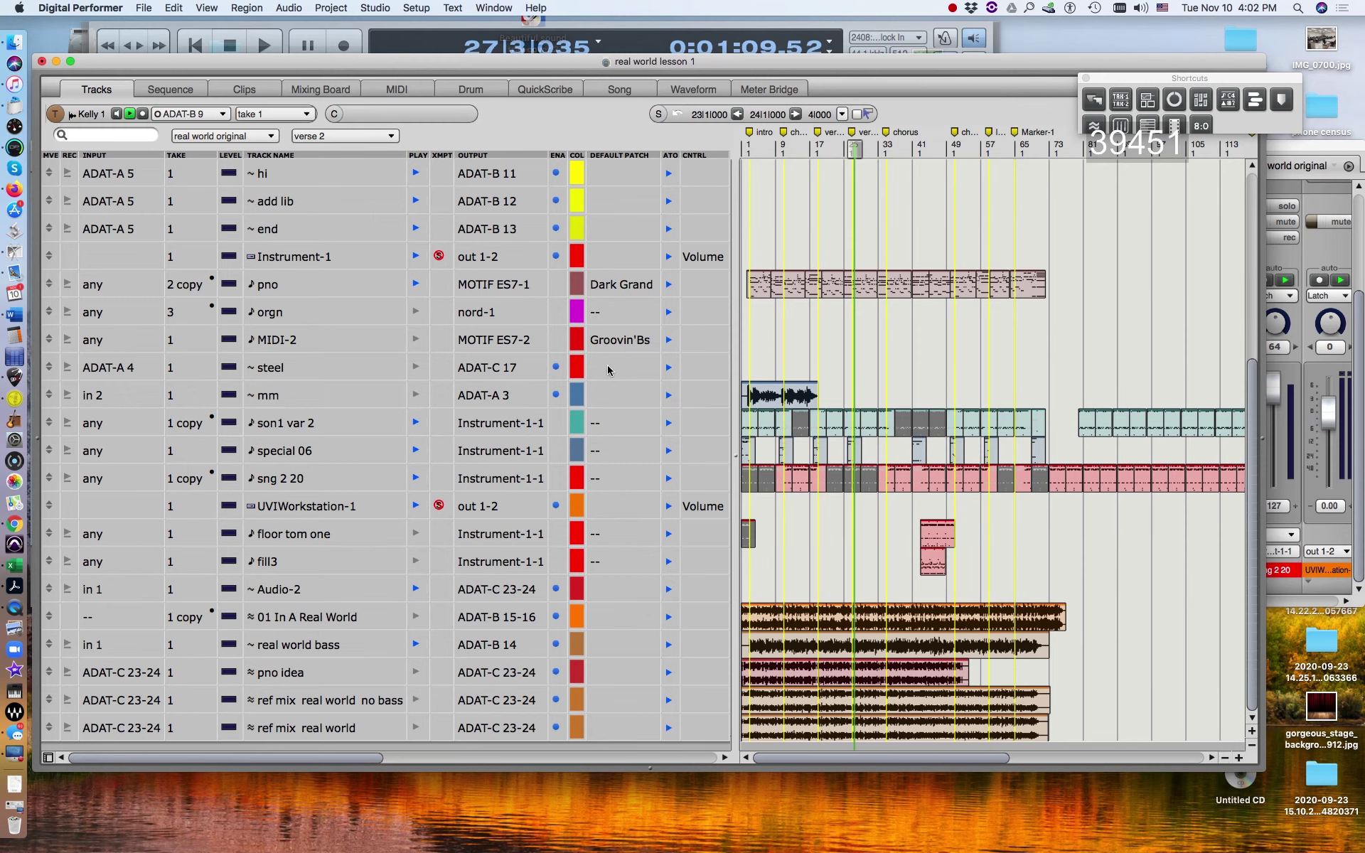
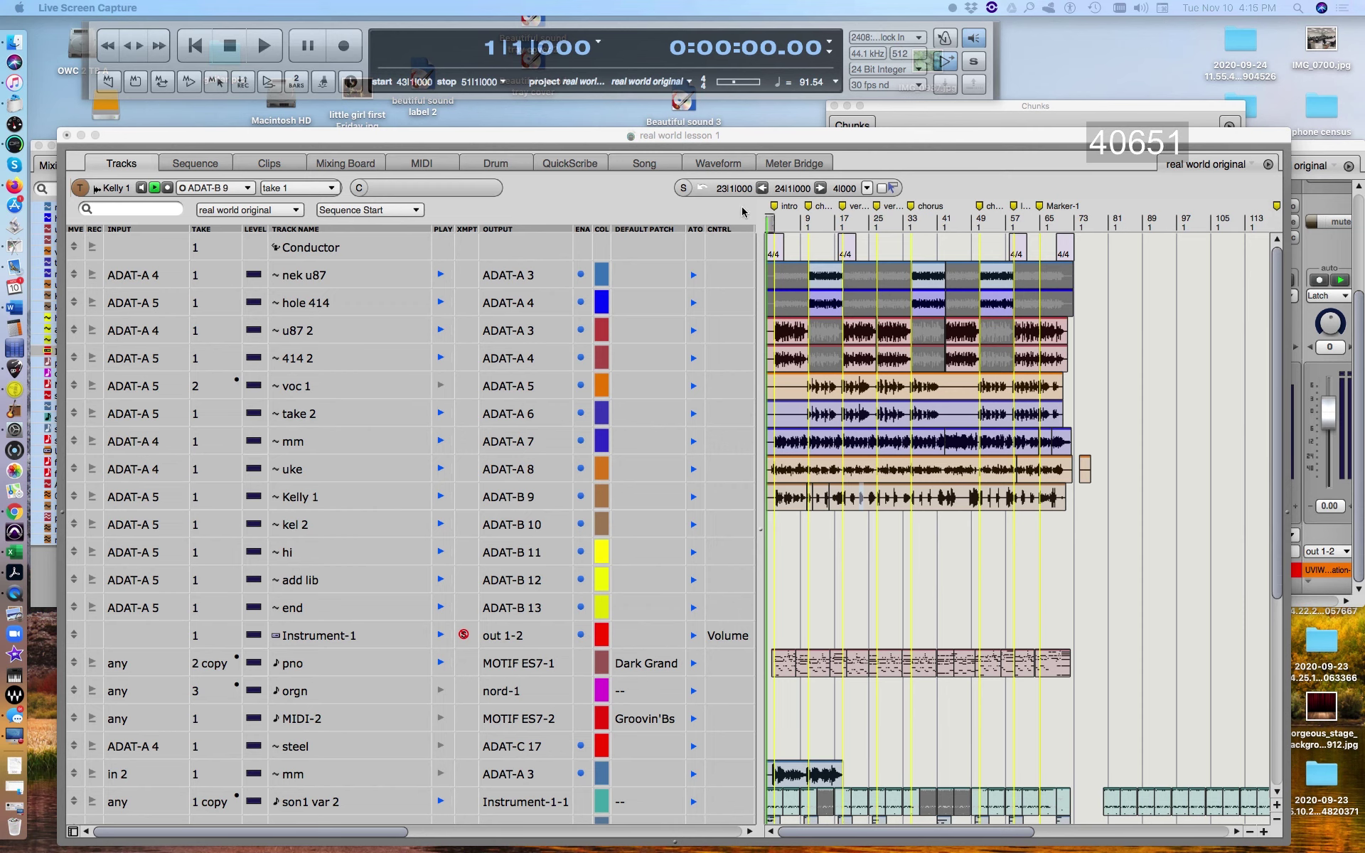
Uncover the Undo History, return to the tracks overview, and recolour the ADAT-B 9 vocal track magenta
left_click_drag(943, 139, 912, 437)
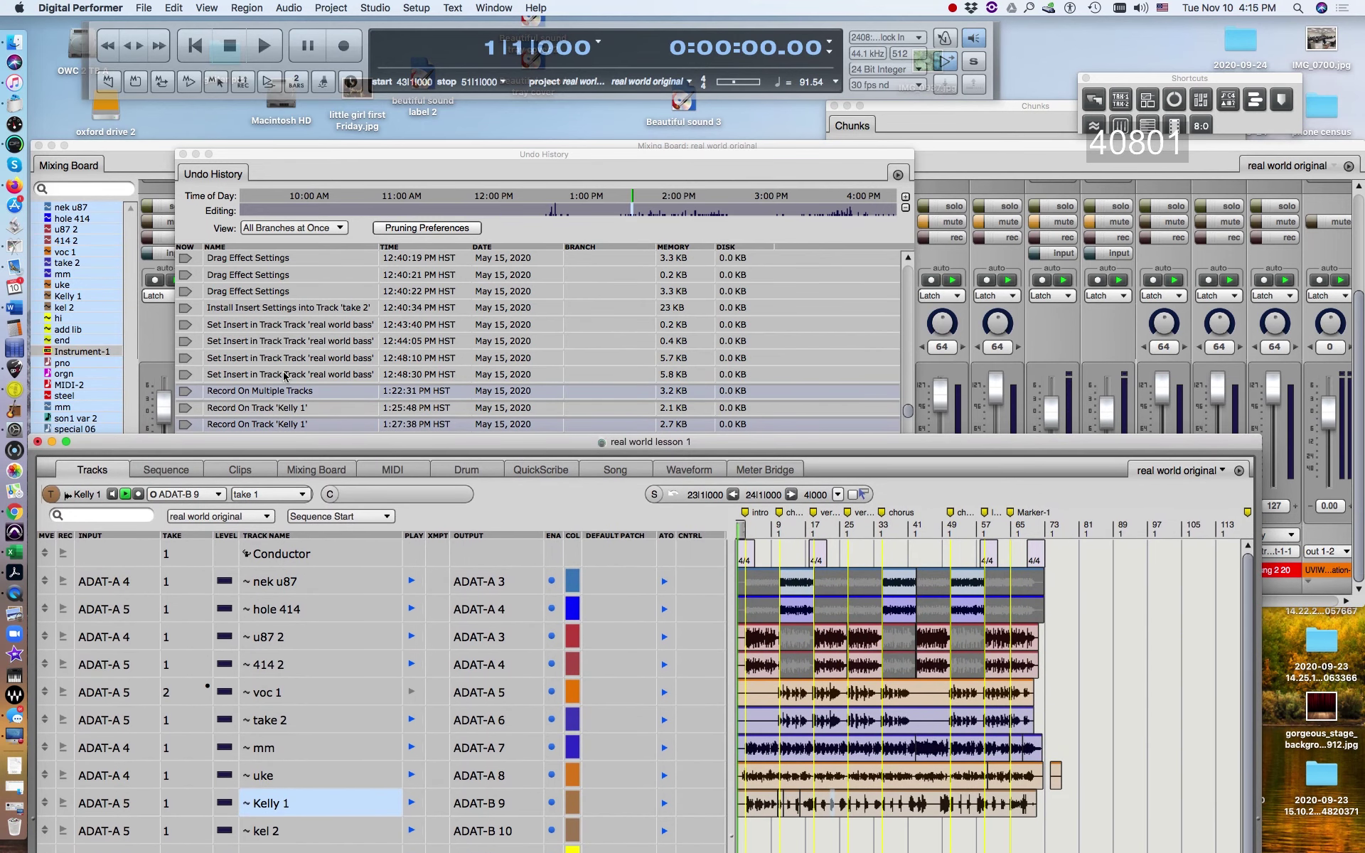
left_click_drag(576, 449, 649, 131)
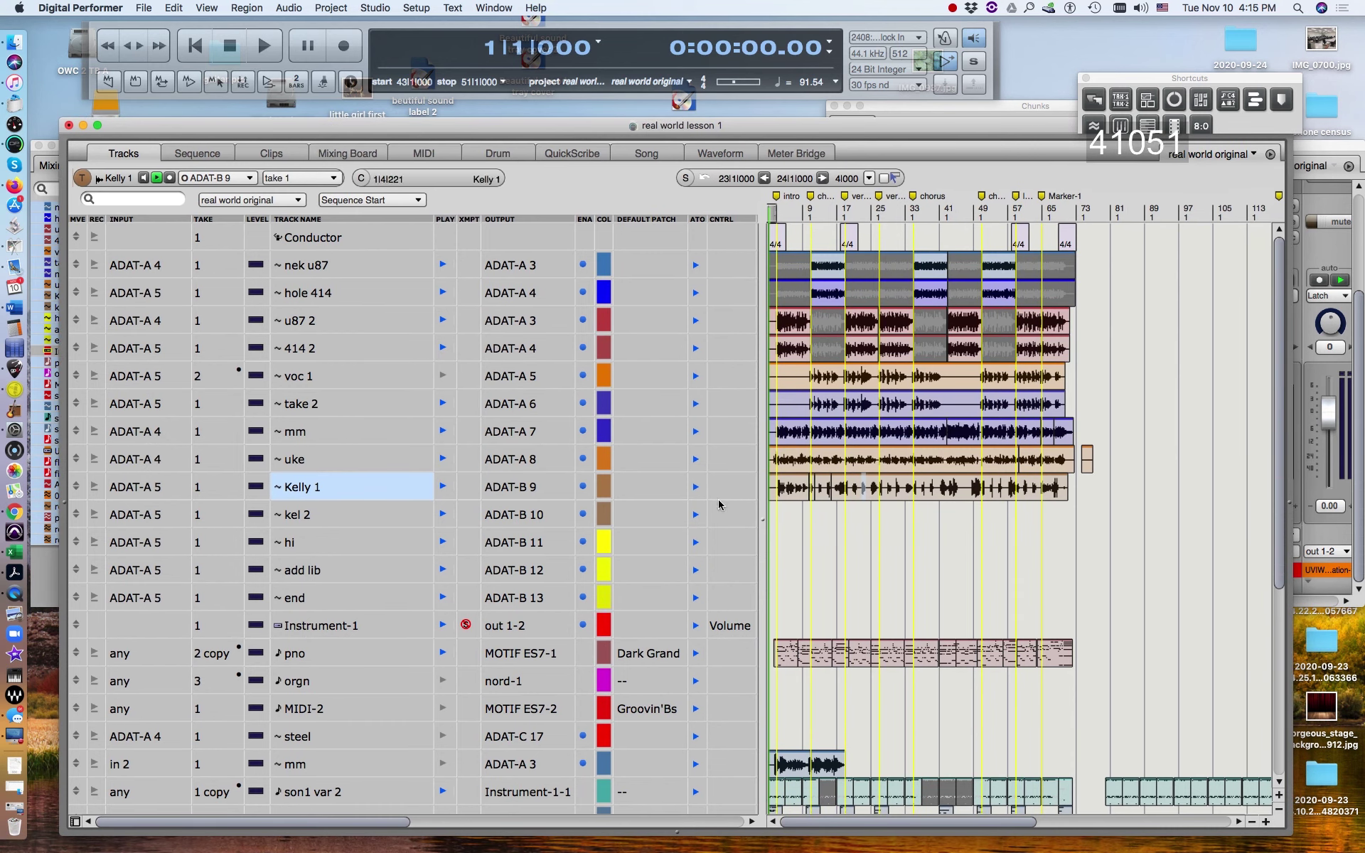
left_click_drag(604, 487, 565, 660)
Play the intro into the first chorus and enlarge the height of the ADAT-B 9 vocal track in the Sequence Editor
key("space")
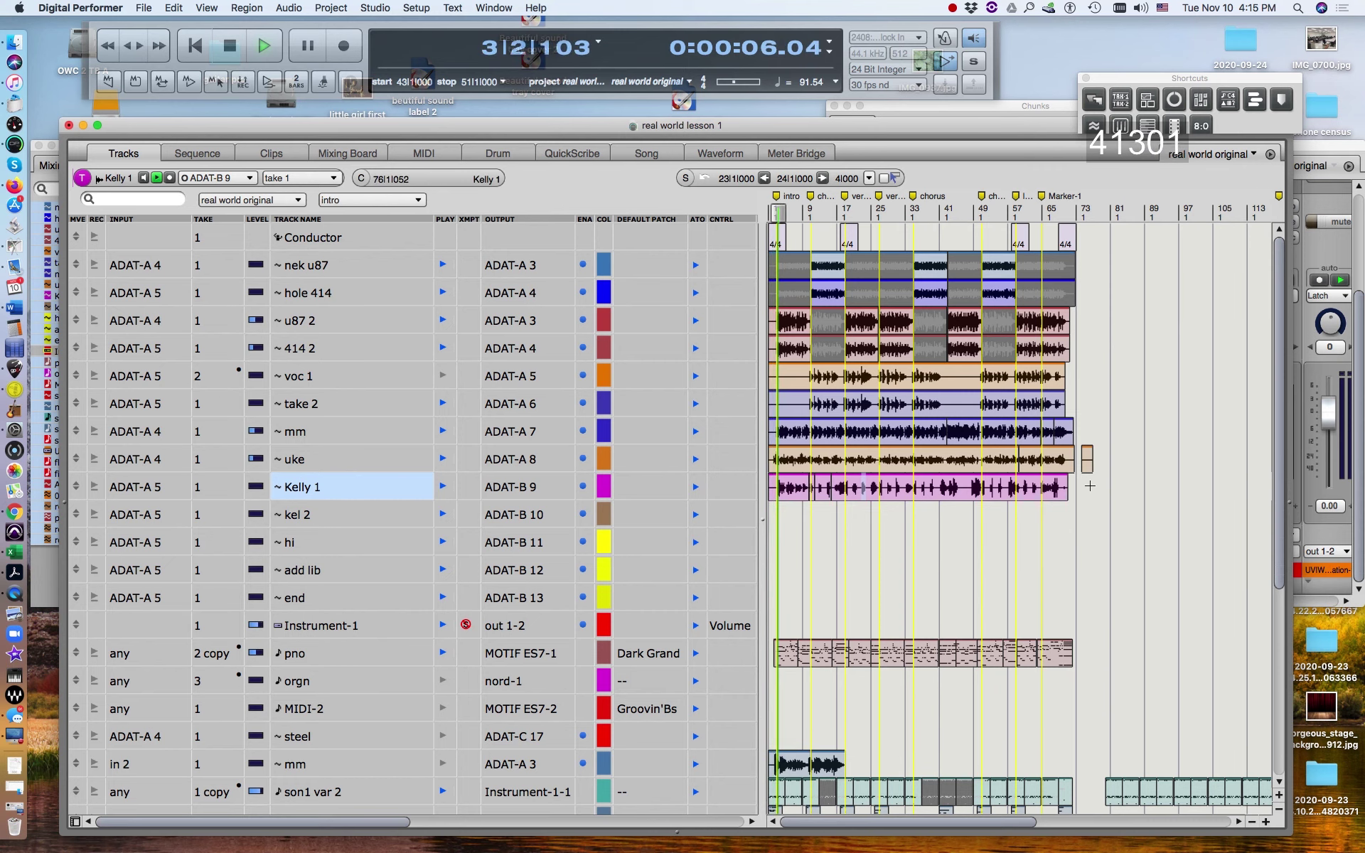
key("shift+s")
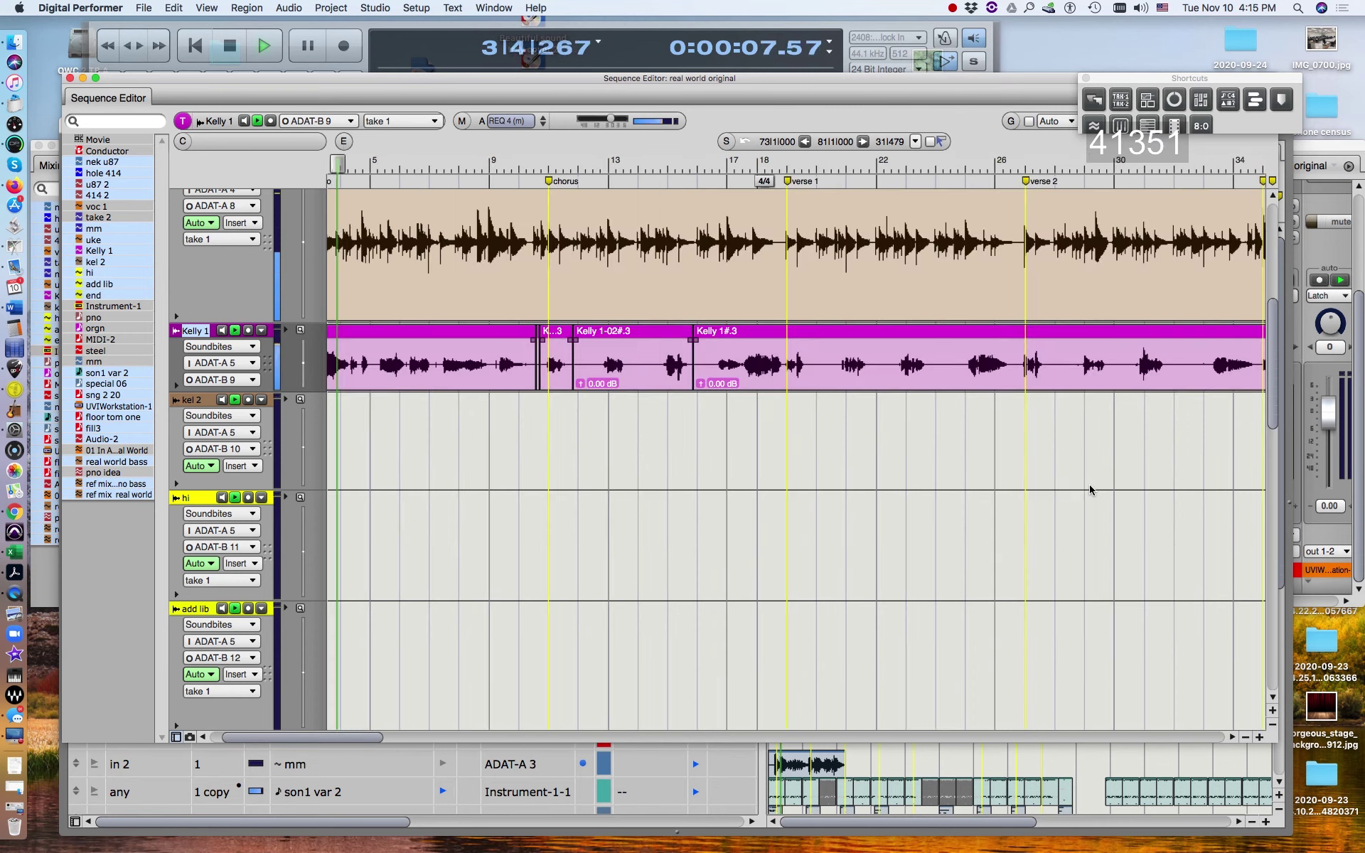
left_click_drag(206, 389, 230, 486)
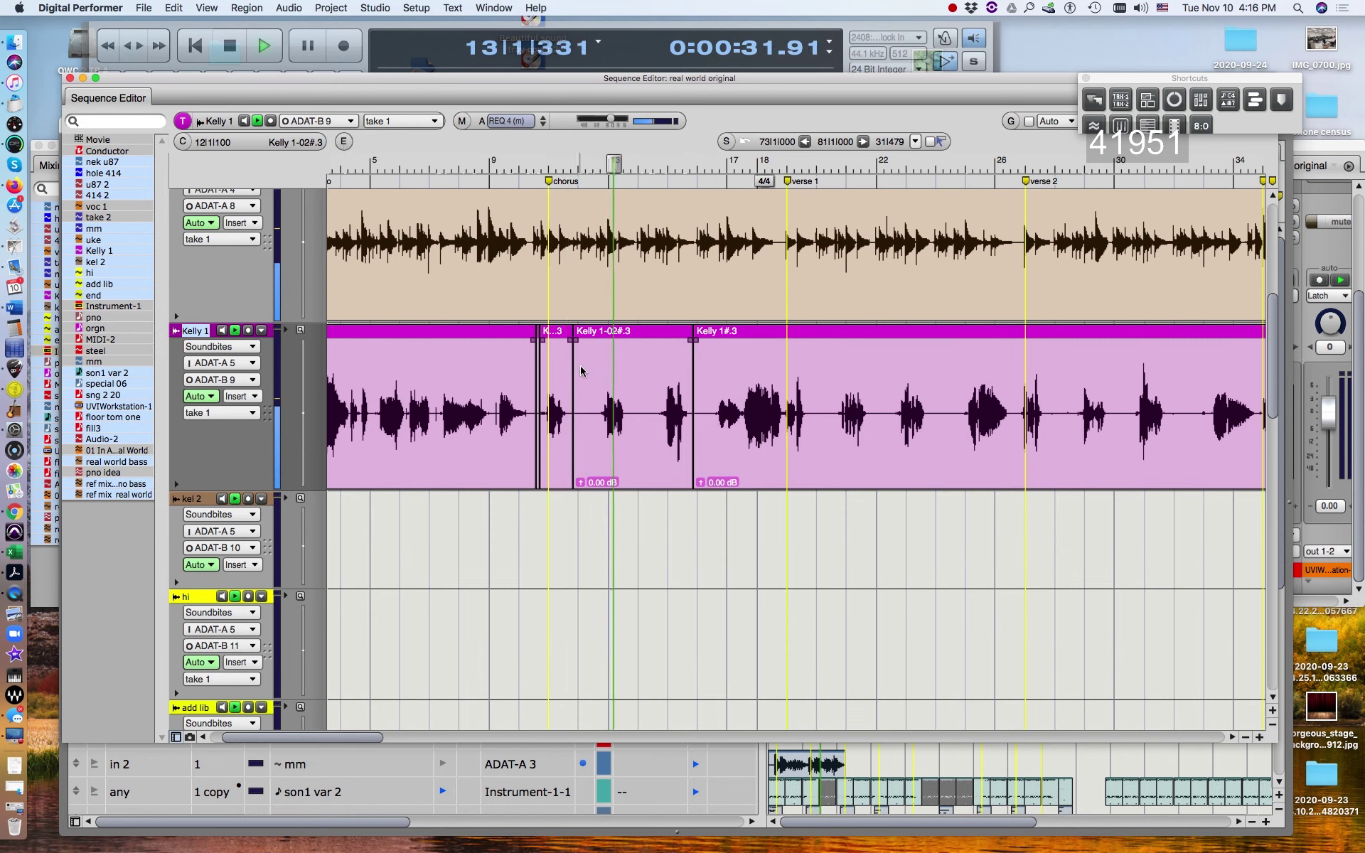
key("space")
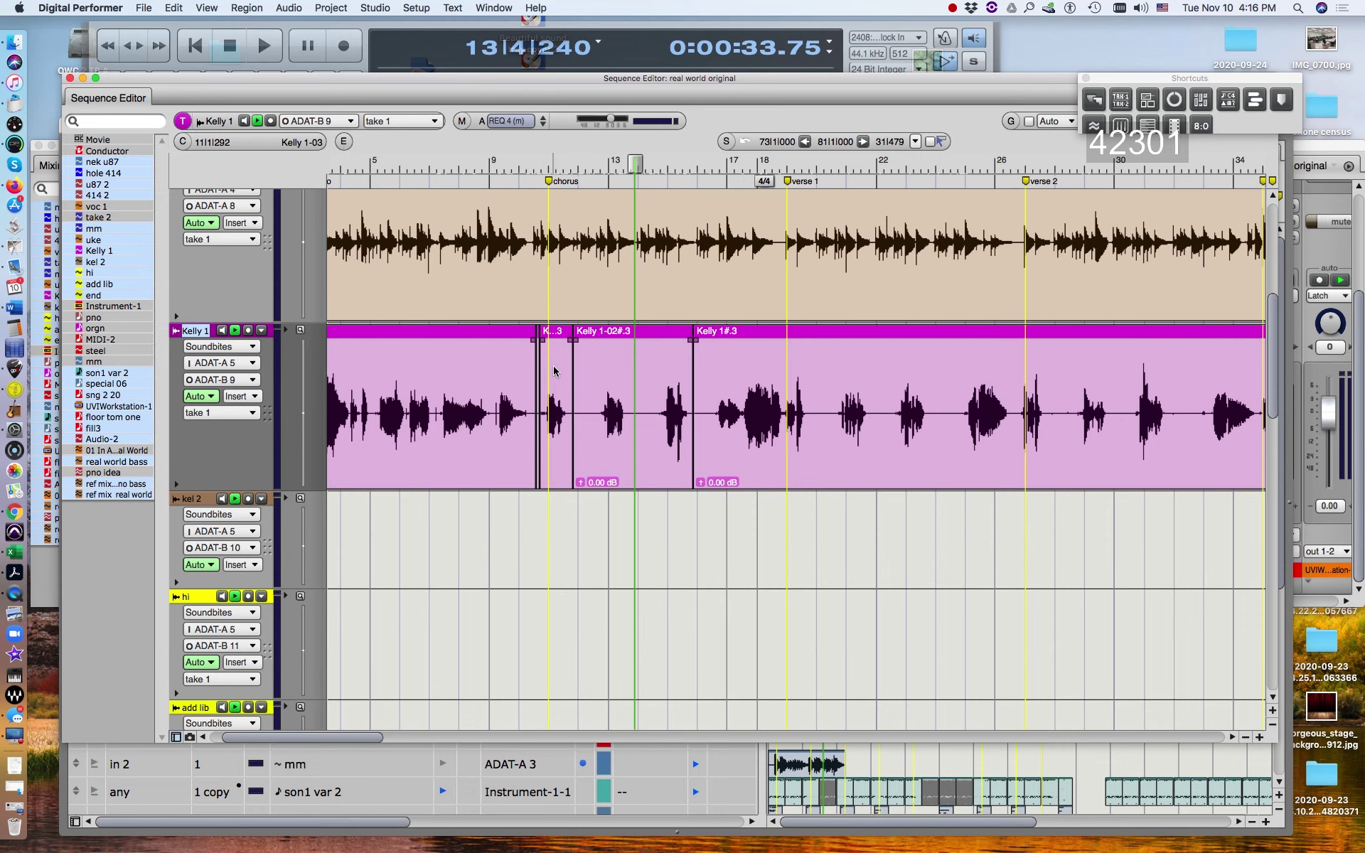
Audition the ADAT-B 9 vocal's ending from about bar 65, and the kel 2 harmony from bar 9 into the first chorus
left_click_drag(362, 739, 600, 735)
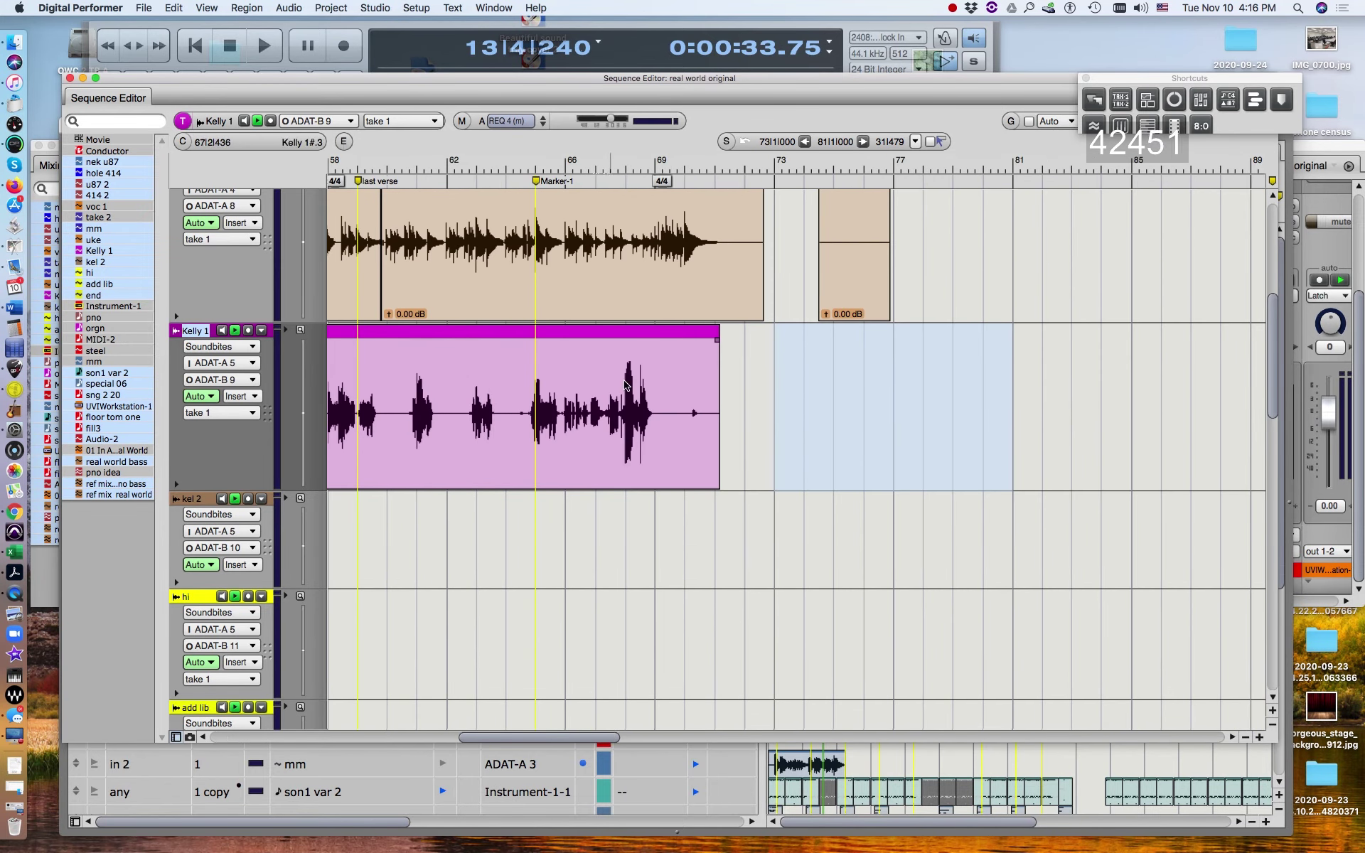
left_click(527, 163)
key("space")
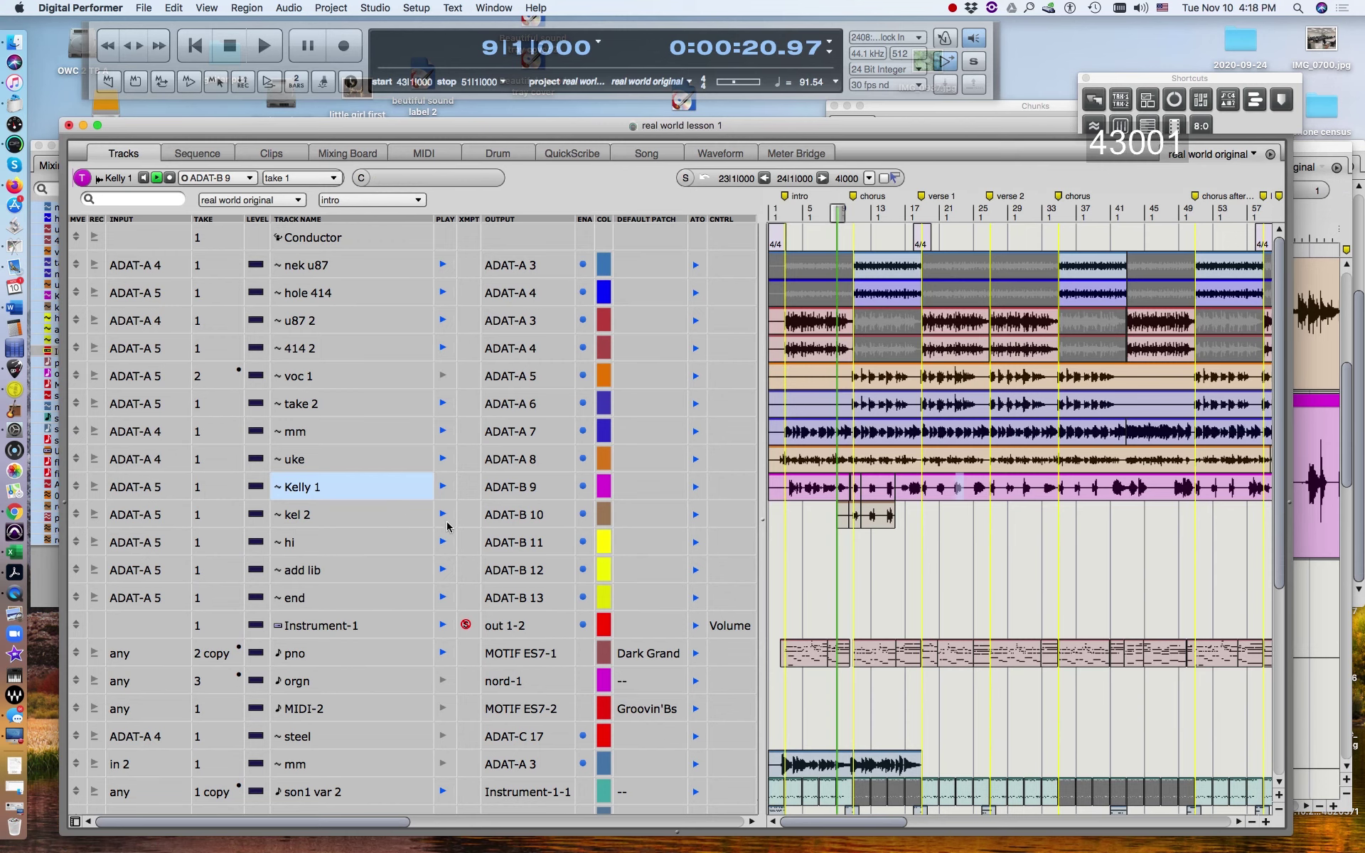
key("space")
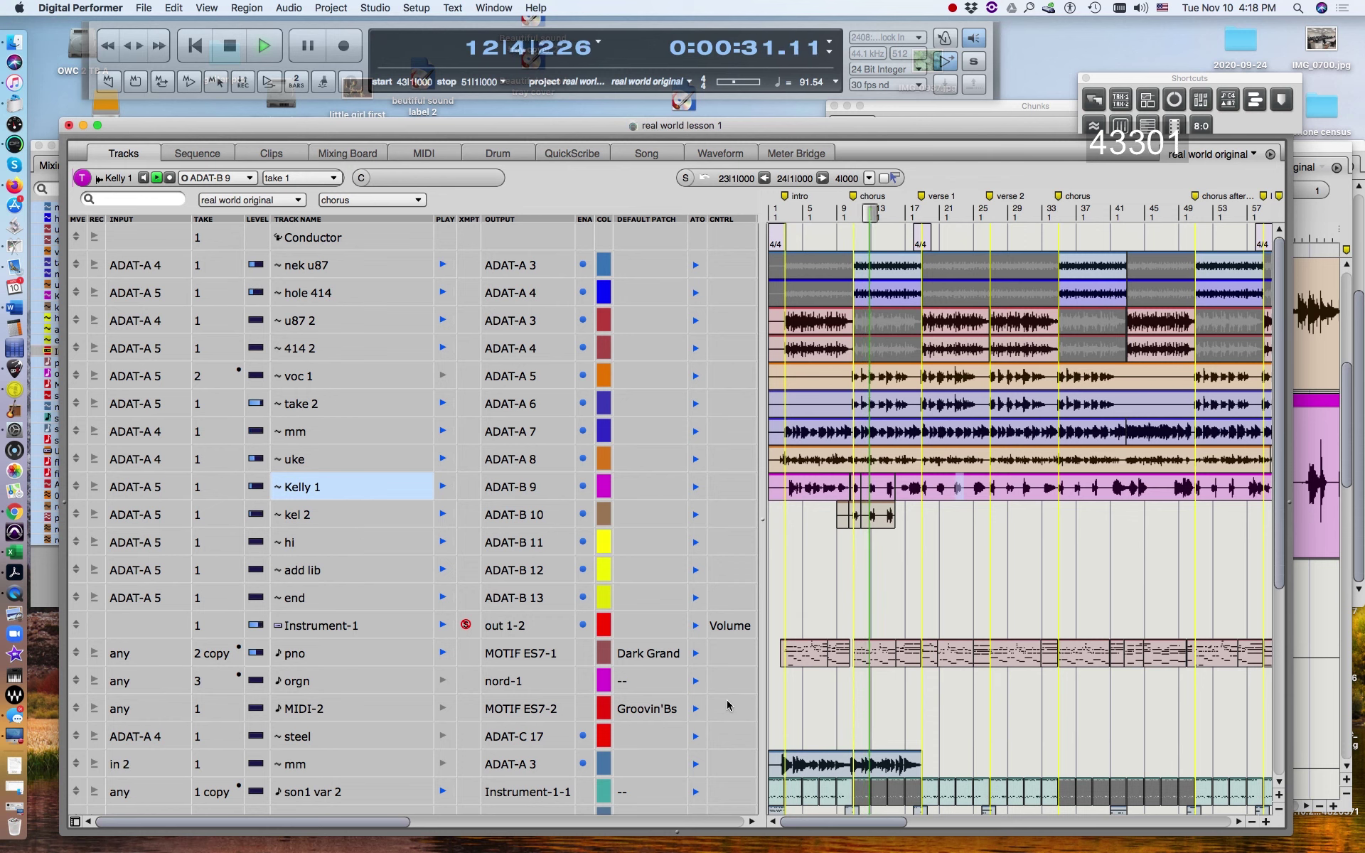
key("space")
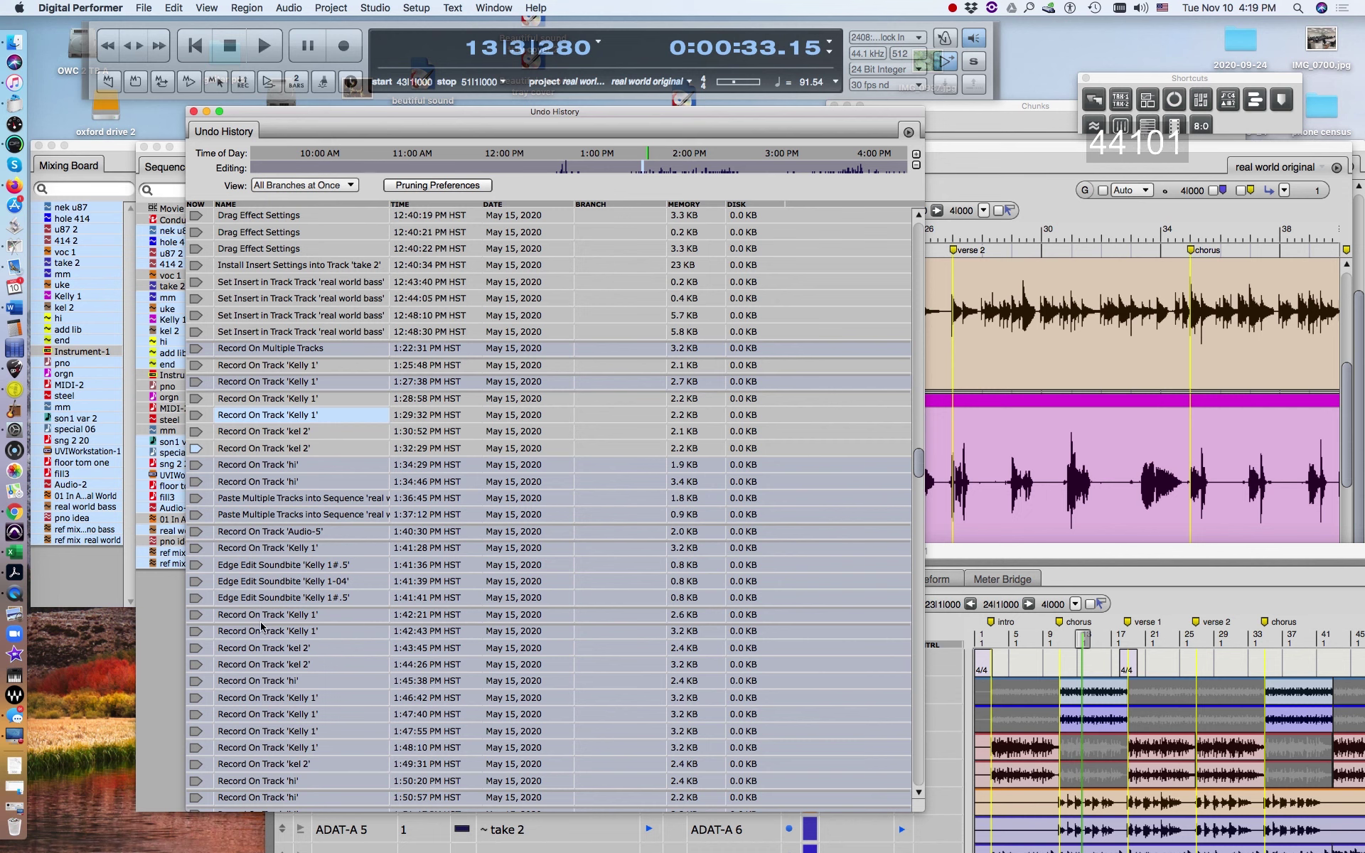
Switch the Undo History to the 1:57:45 PM recording on track hi and bring the tracks overview forward
left_click_drag(917, 461, 908, 475)
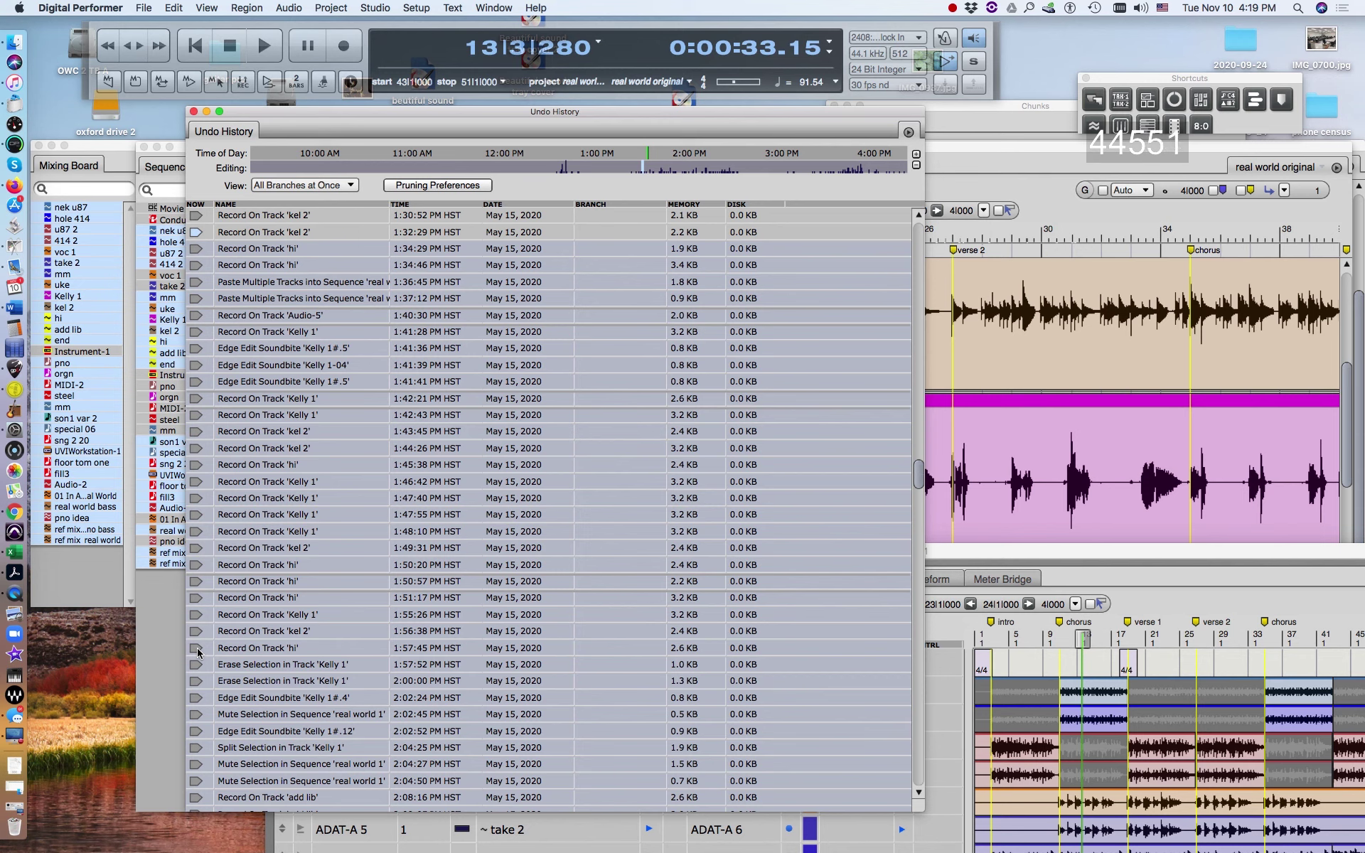
left_click(270, 650)
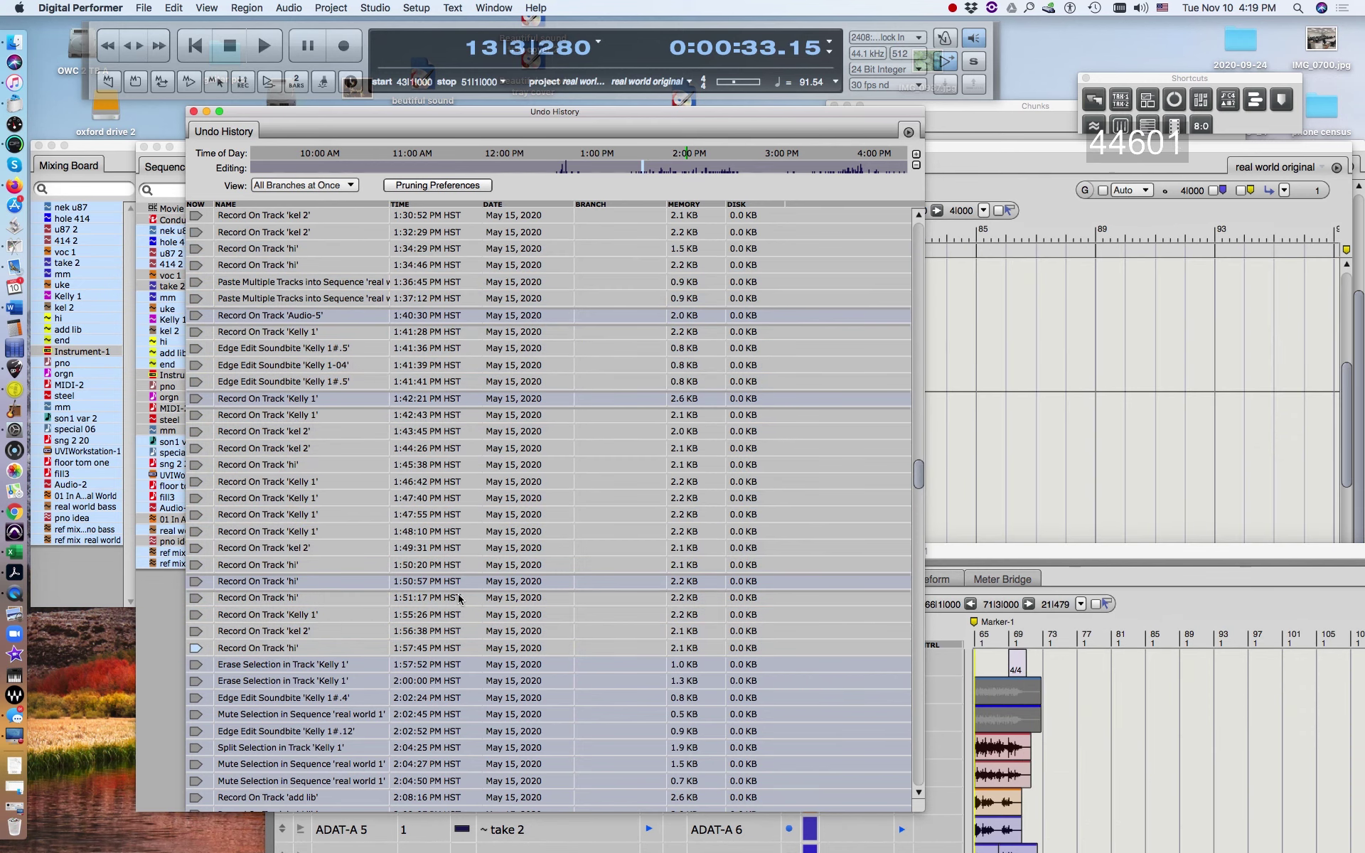
left_click_drag(1081, 560, 927, 108)
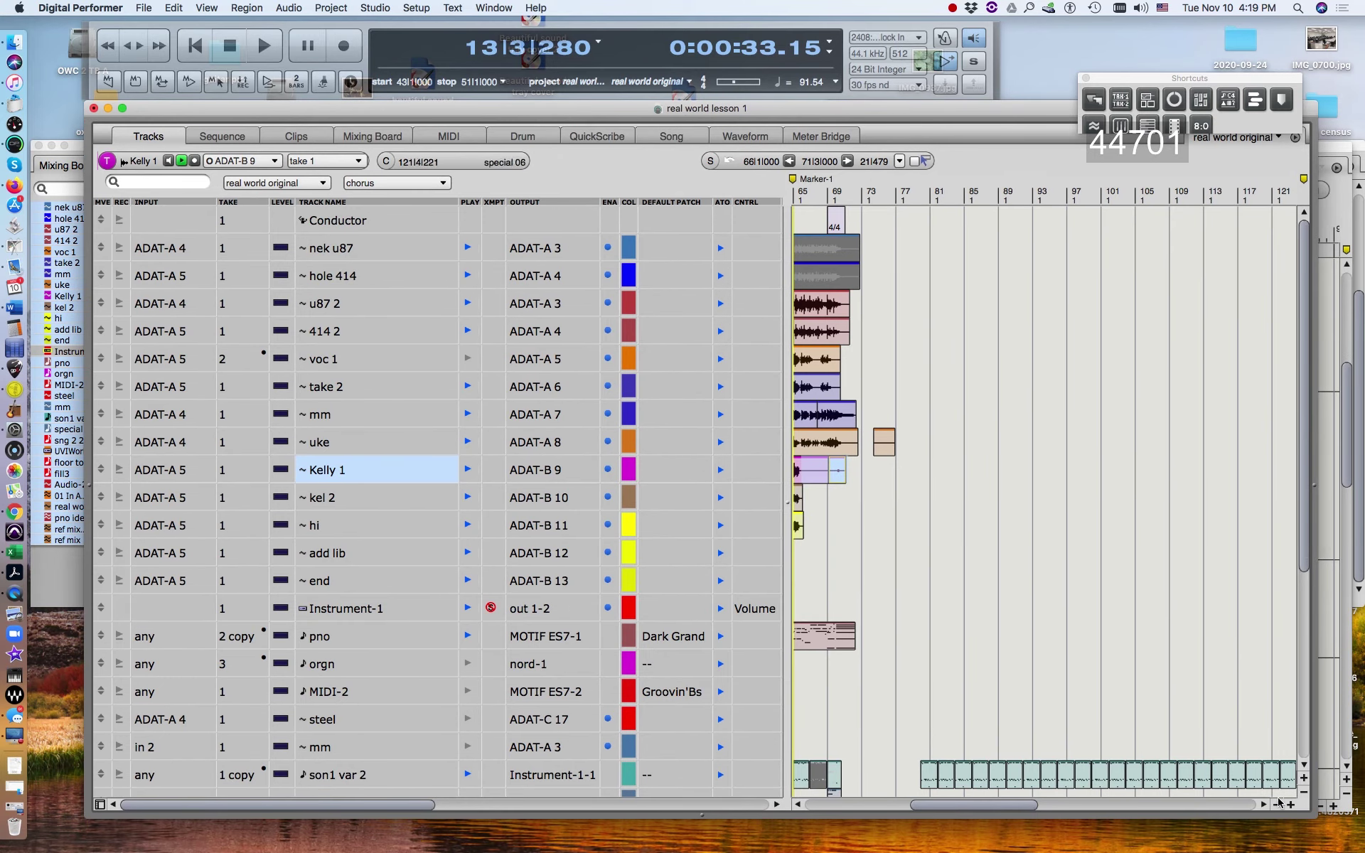
Enlarge the timeline around the first chorus and play the layered kel 2 and hi harmonies from just before bar 11
left_click(1277, 804)
left_click(1277, 805)
left_click(1277, 805)
left_click(1290, 805)
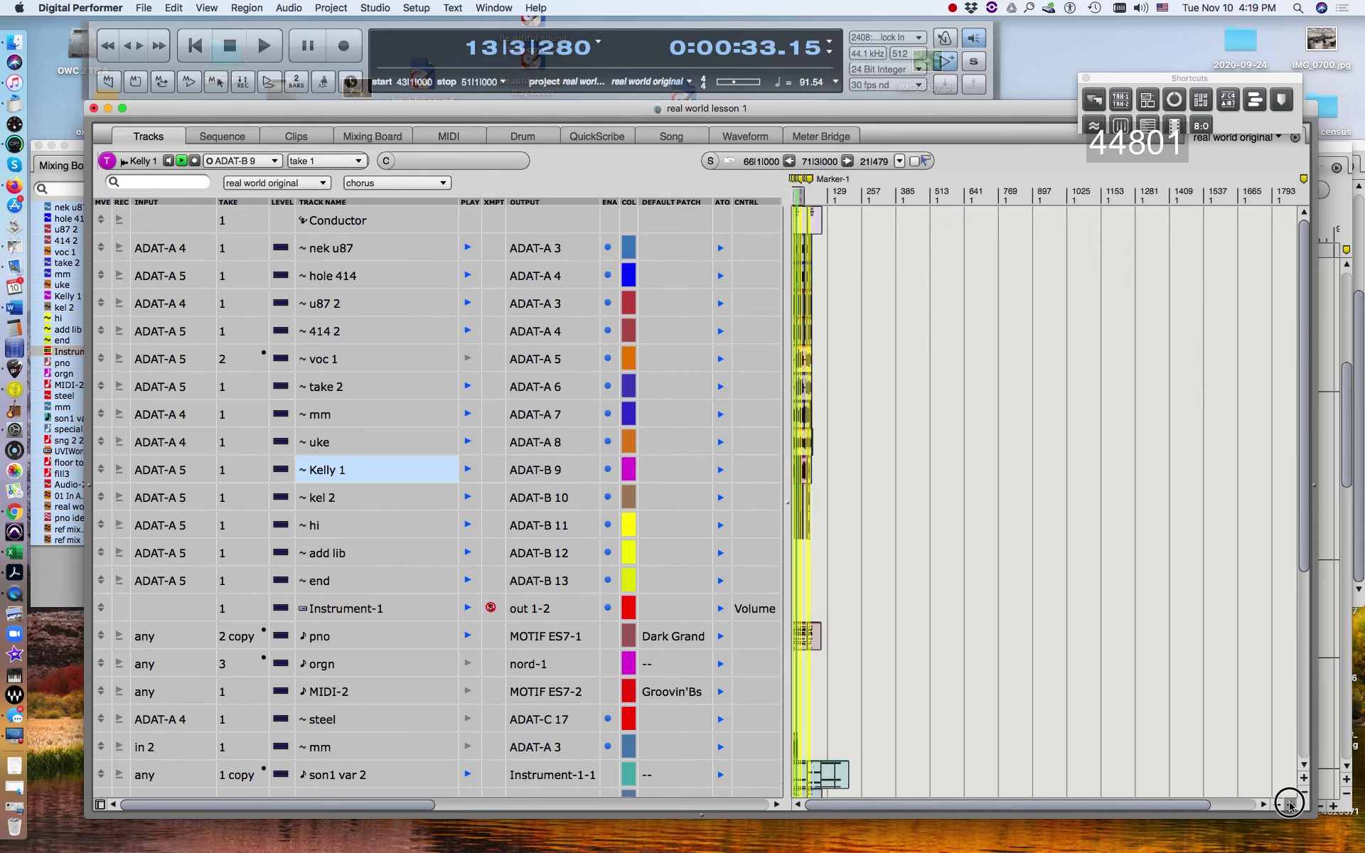
left_click_drag(948, 805, 837, 802)
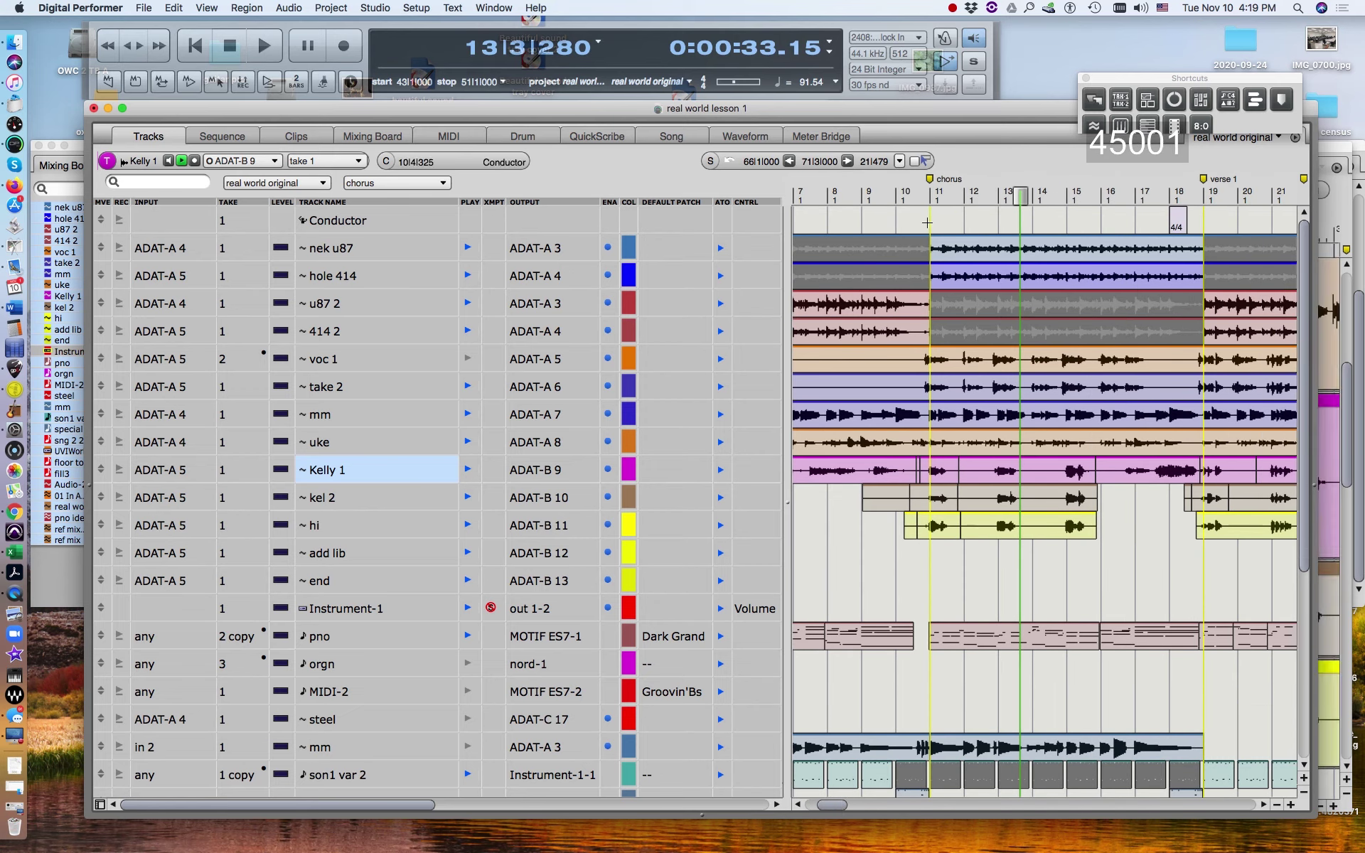
left_click(924, 193)
key("space")
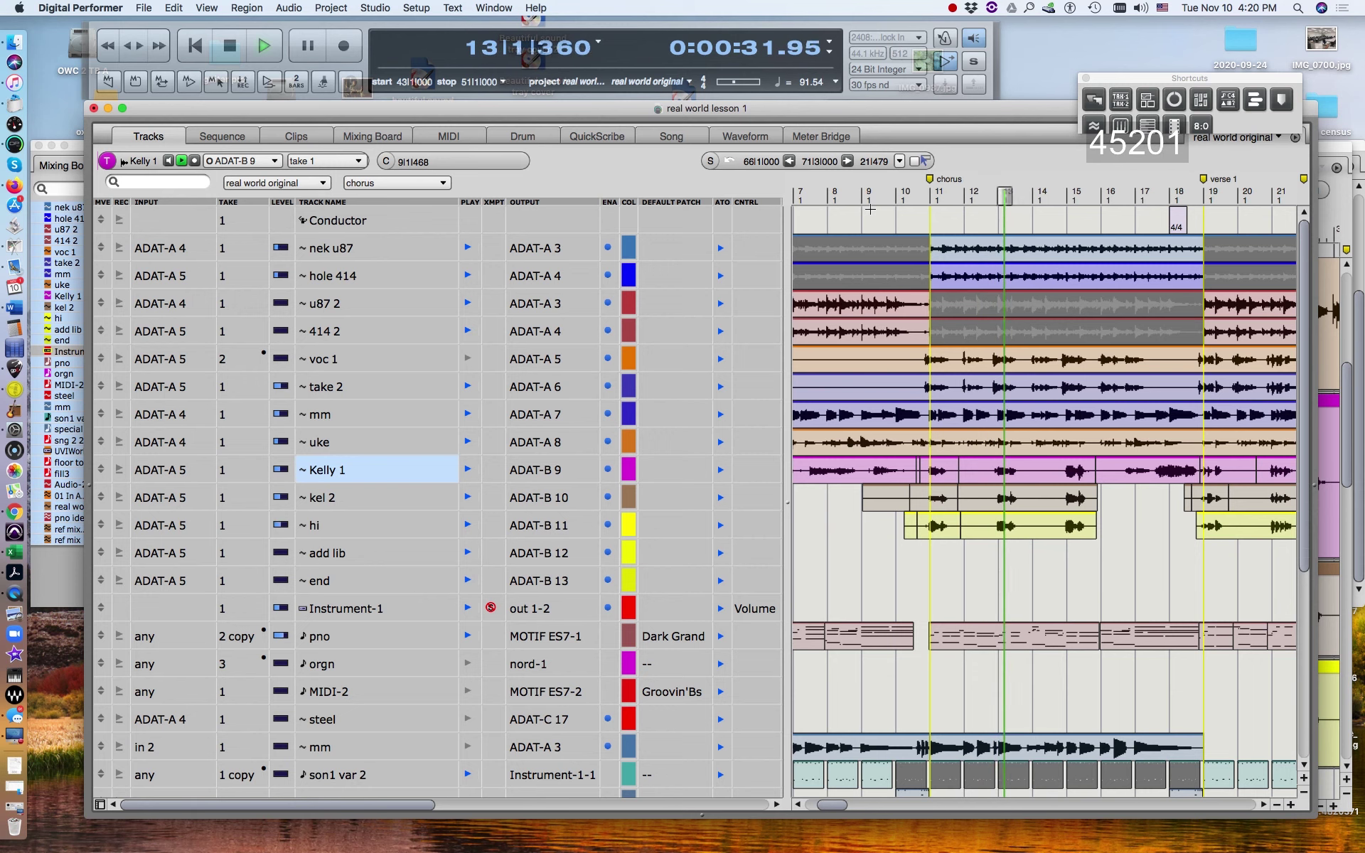
key("space")
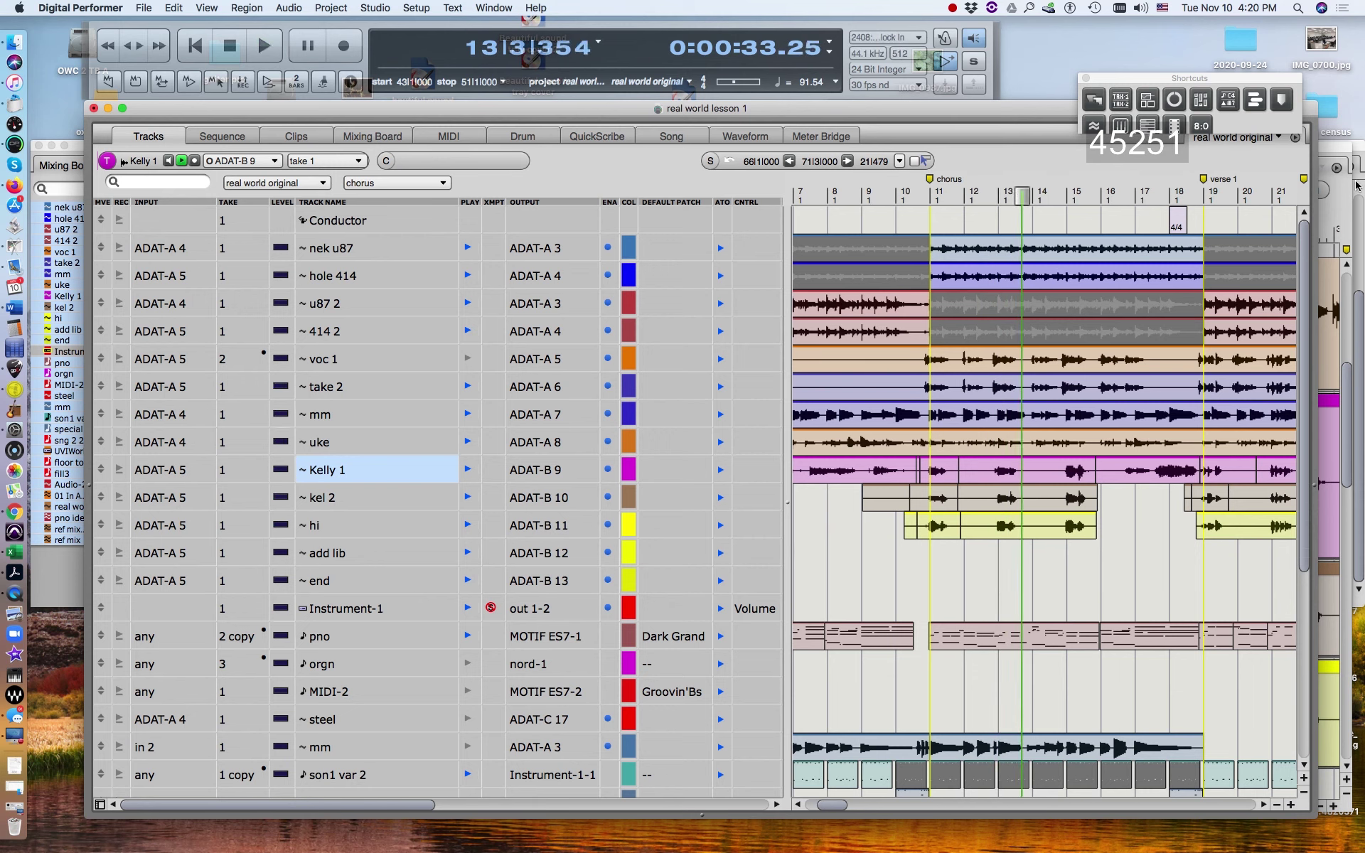
Show the last verse in the timeline and switch the Undo History to the 2:31:37 PM recording on track Audio-1
left_click_drag(833, 809, 941, 813)
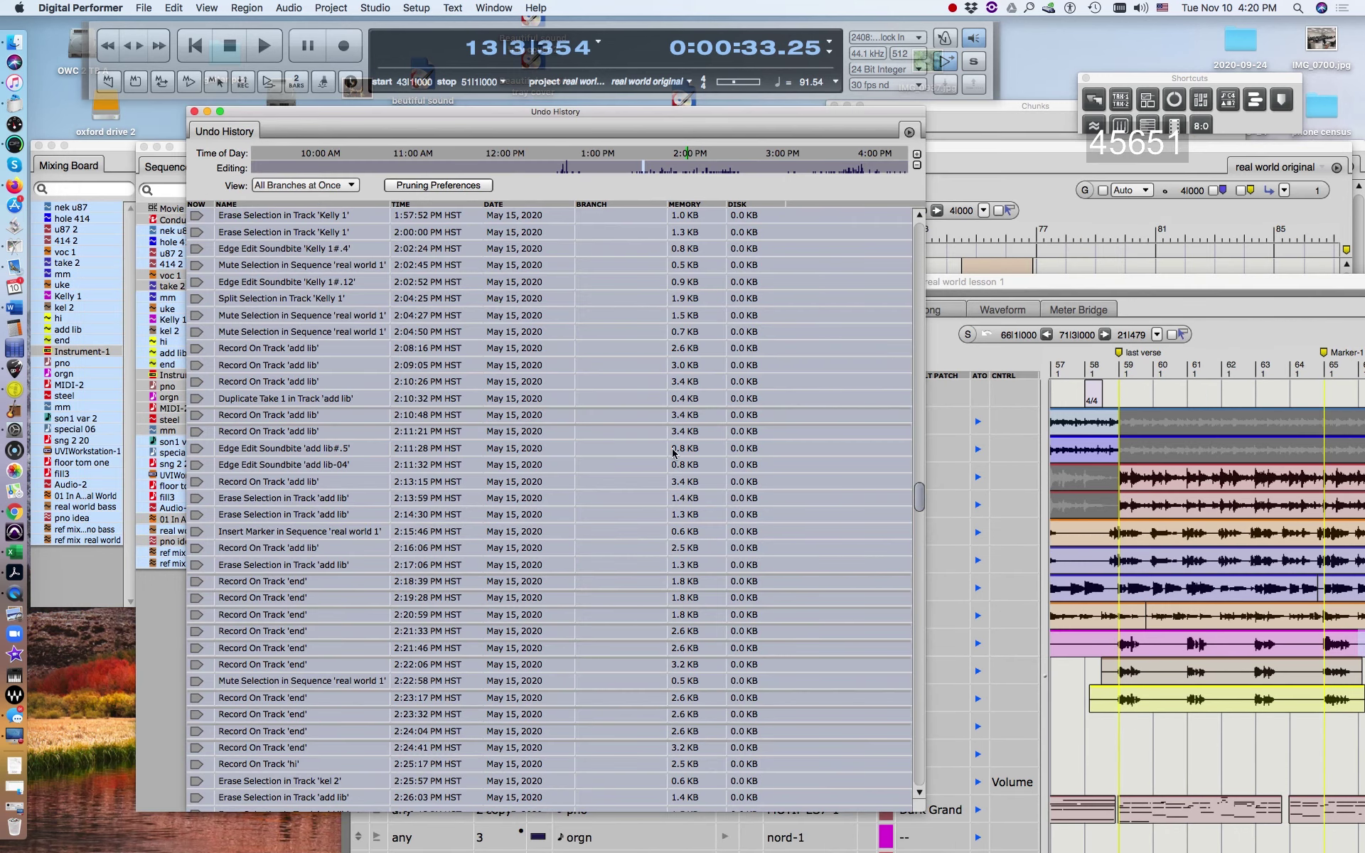
left_click_drag(913, 497, 917, 517)
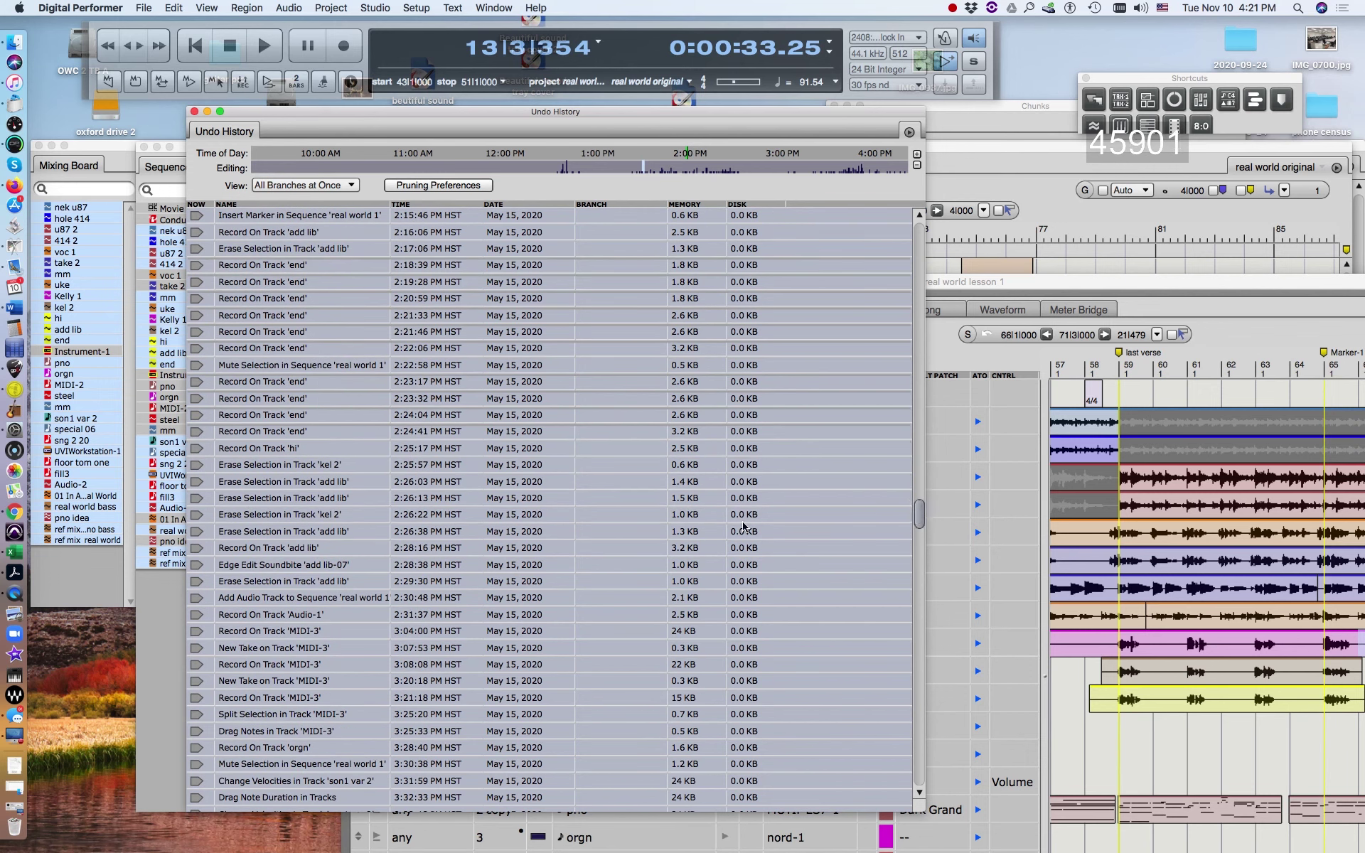
left_click(274, 617)
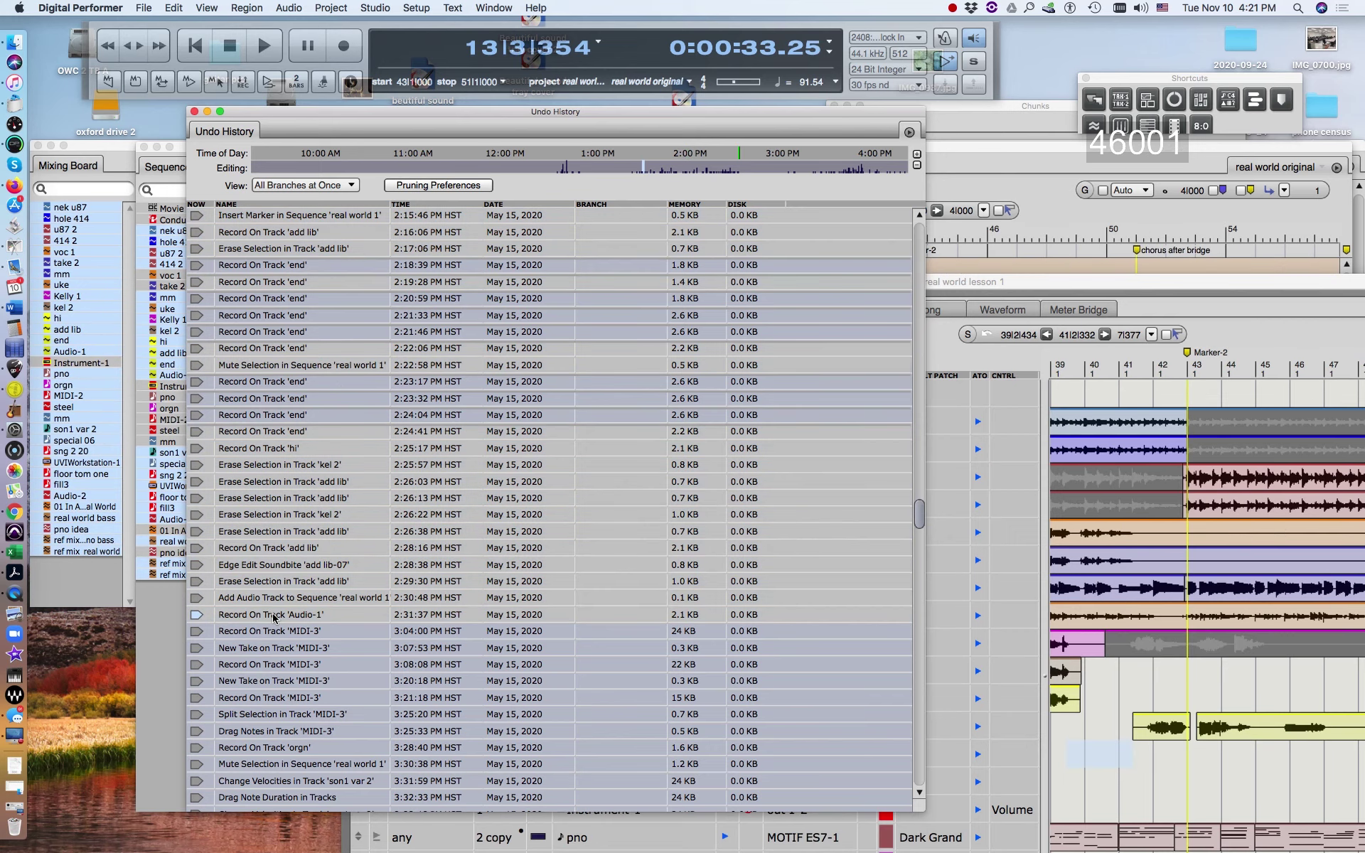
Bring the tracks overview forward and audition the ending vocals around Marker-1 from about bar 66
left_click(1240, 284)
left_click_drag(1241, 284, 953, 17)
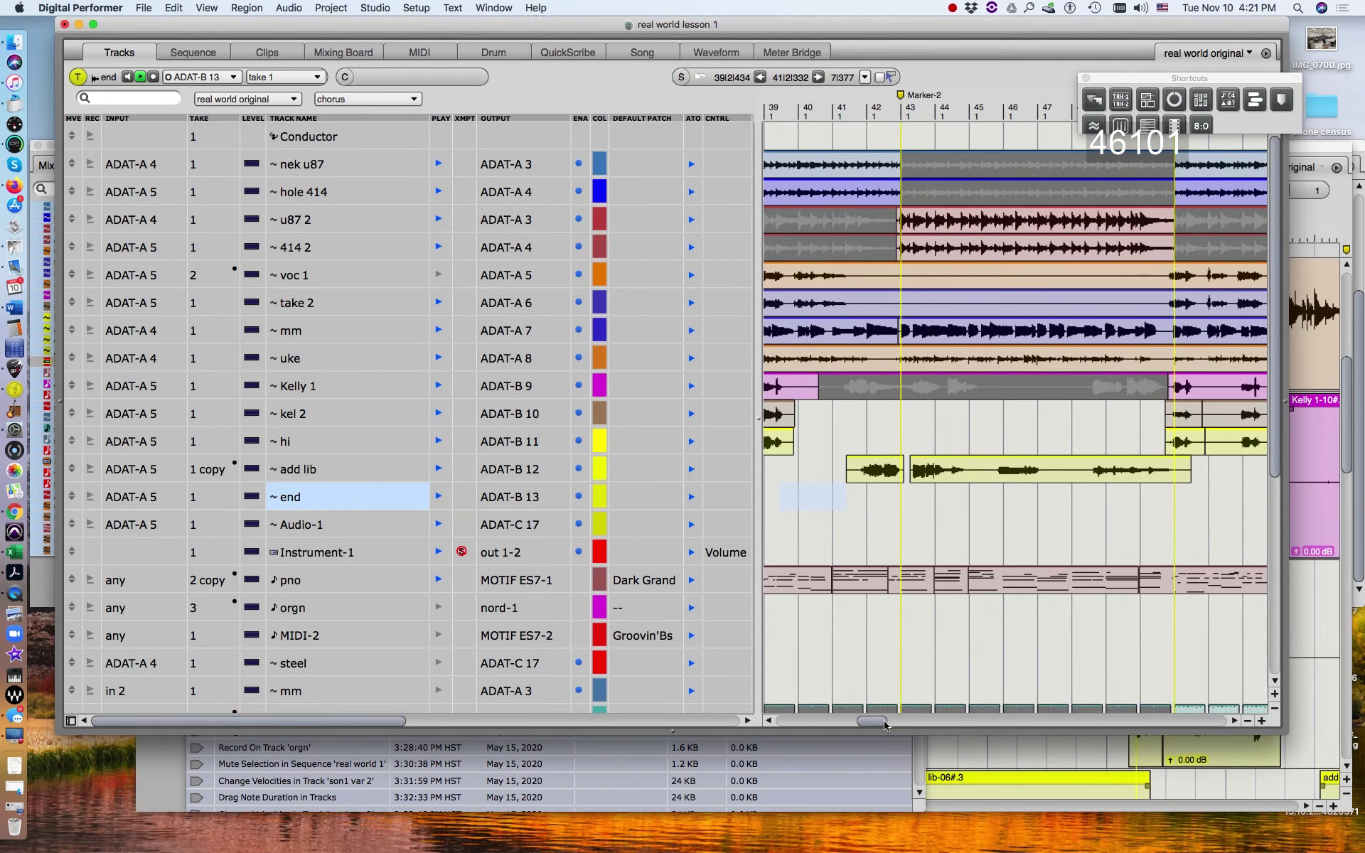
left_click_drag(875, 723, 925, 723)
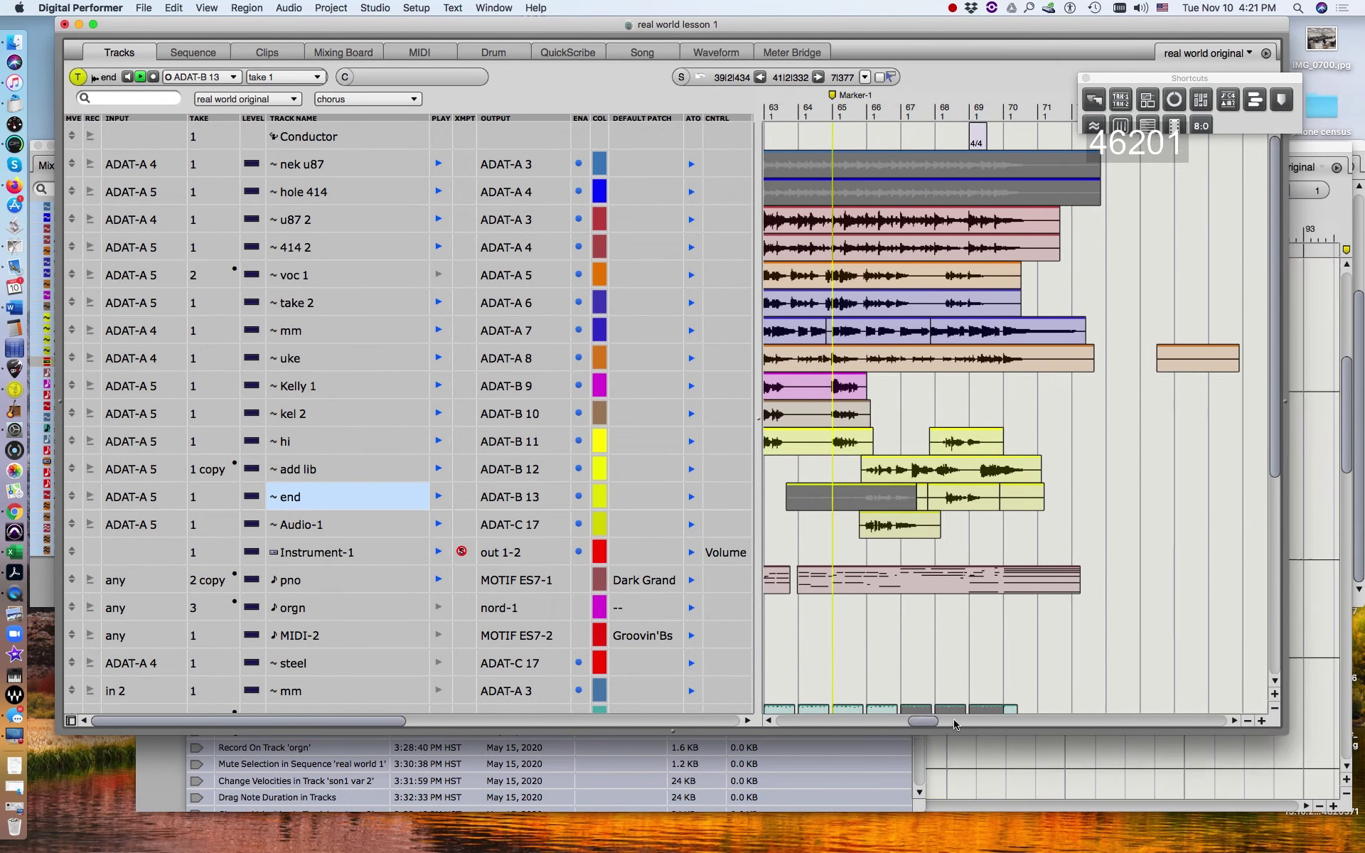
left_click(873, 112)
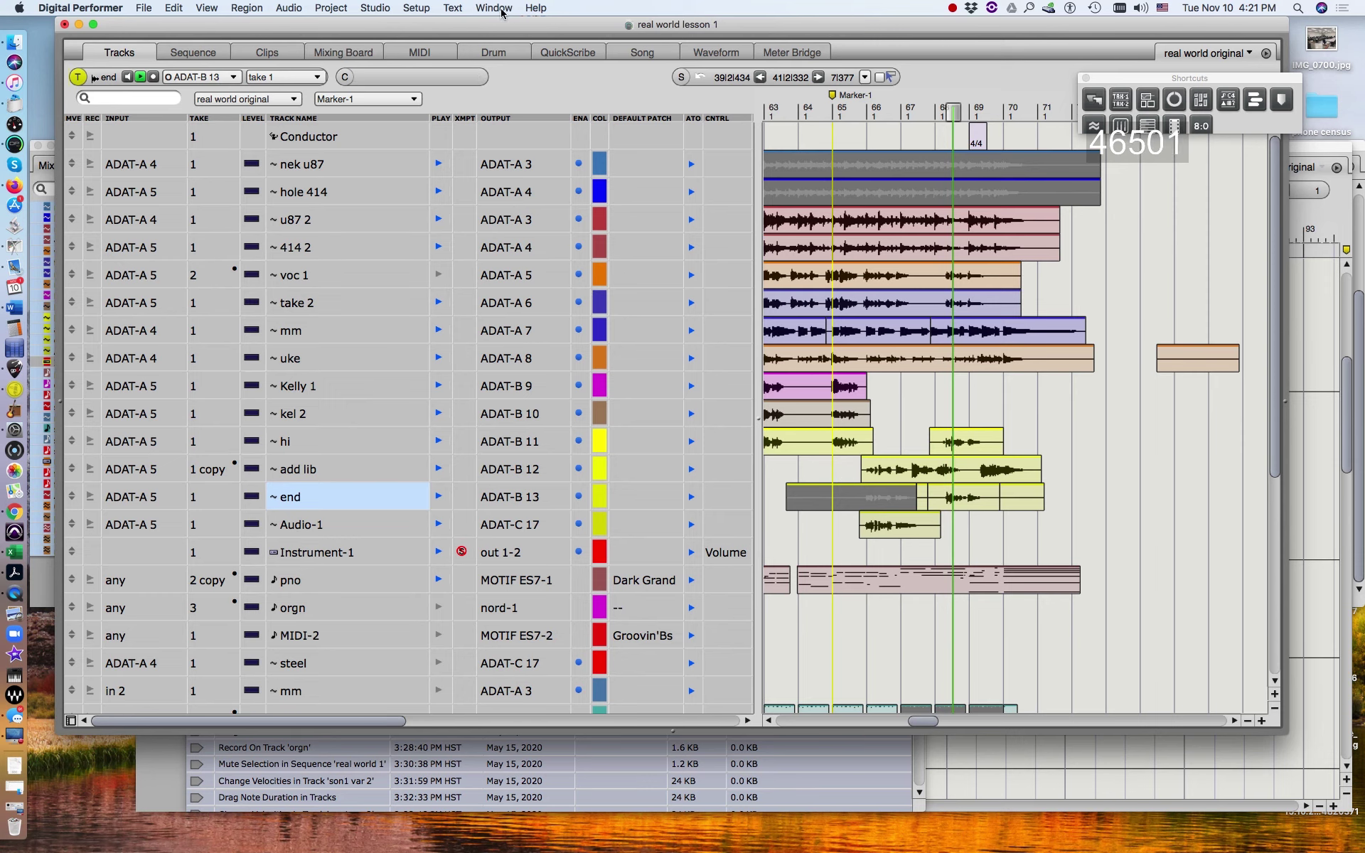
Move the tracks overview out of the way and examine the Undo History entries following the Audio-1 recording
left_click_drag(495, 27, 600, 839)
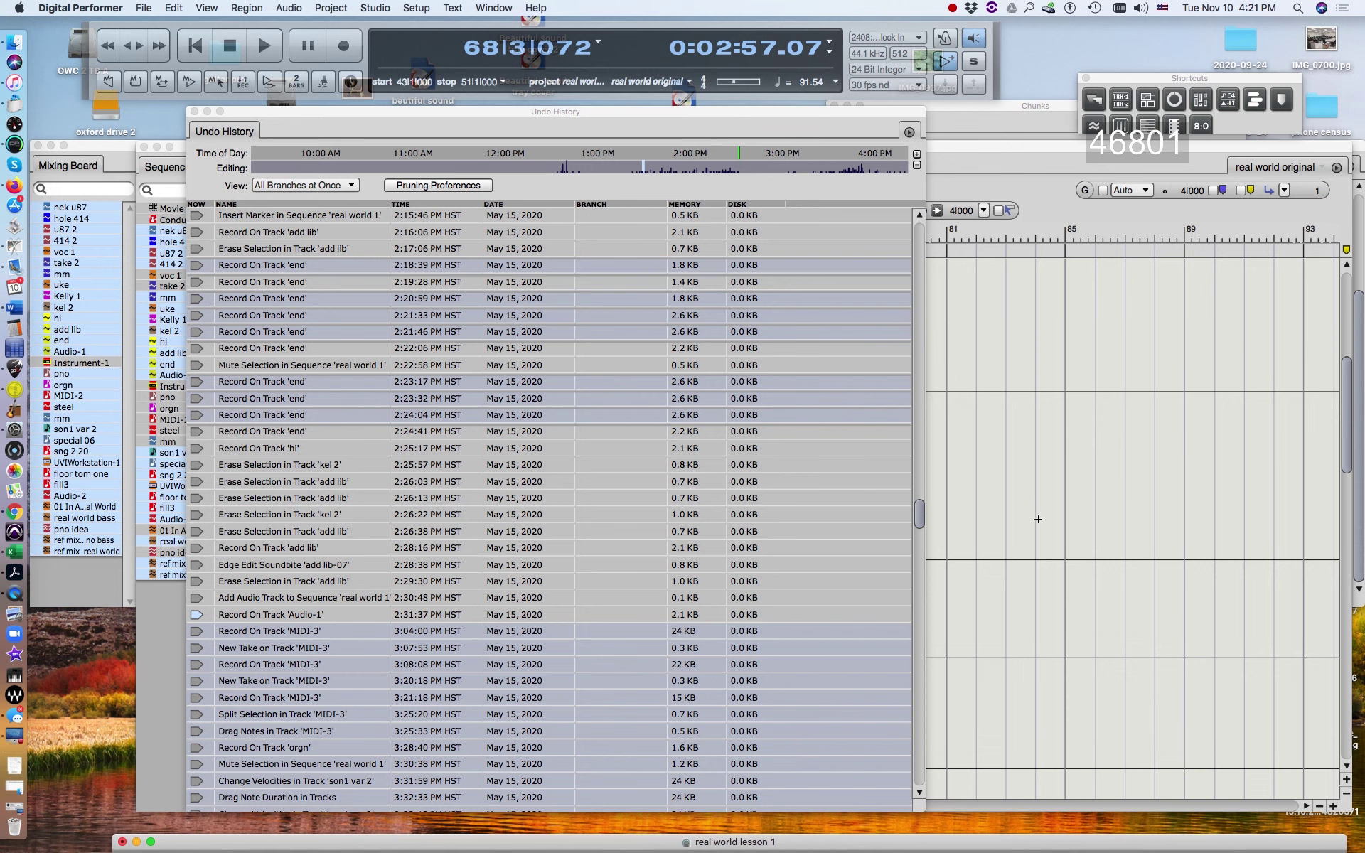
left_click_drag(920, 513, 919, 527)
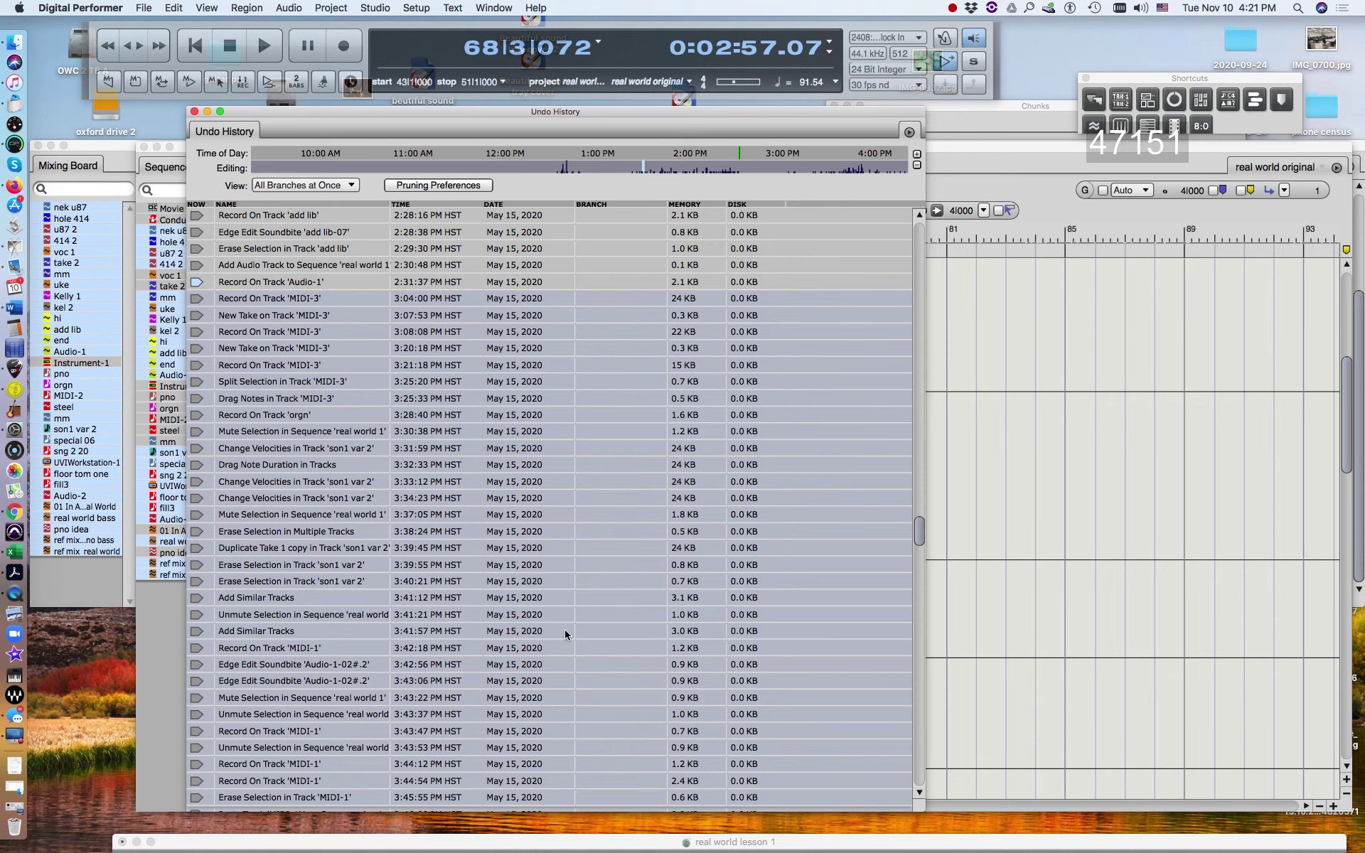
left_click_drag(920, 527, 922, 553)
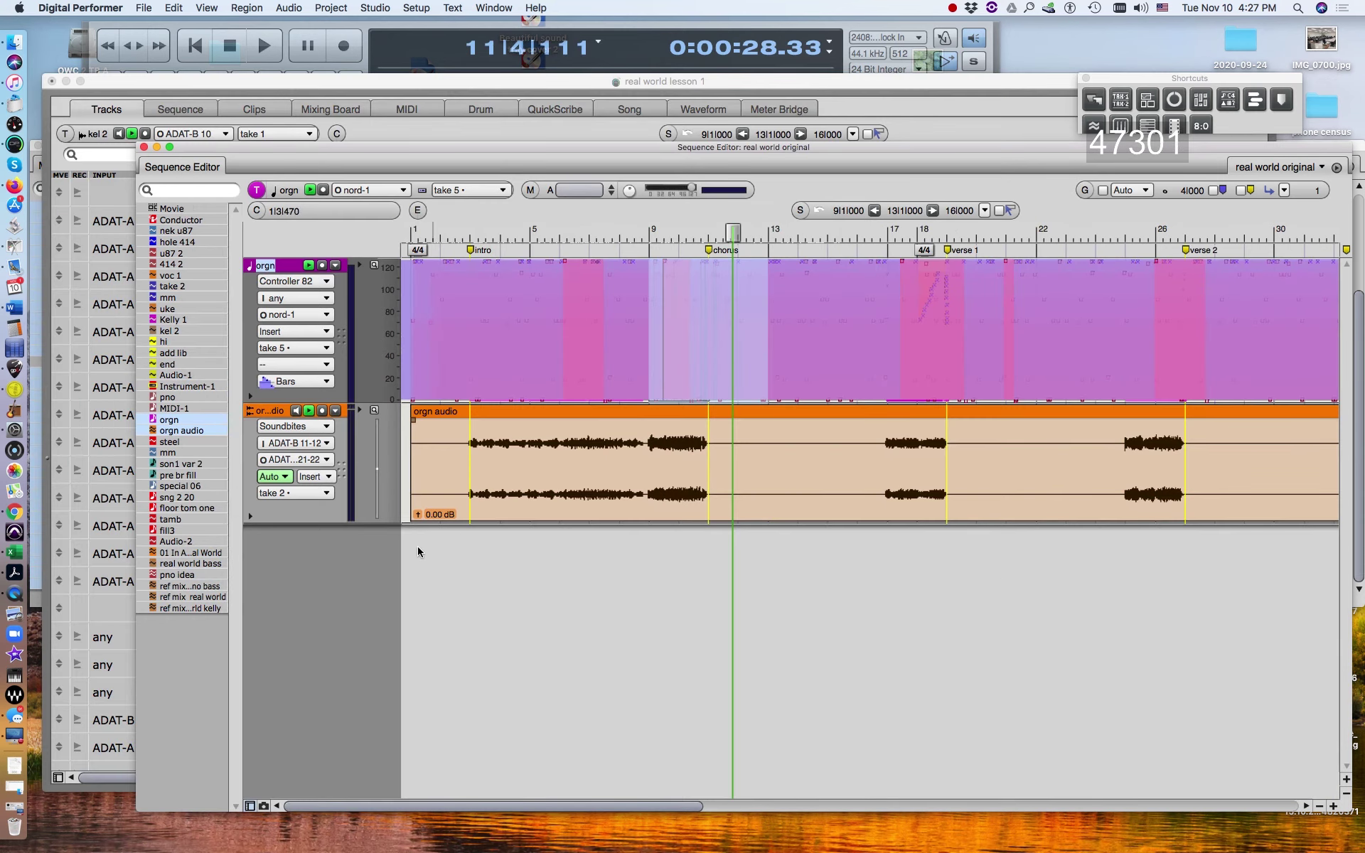
Bring the tracks overview to the front and show the arrangement with the organ tracks from the song's start
left_click(148, 84)
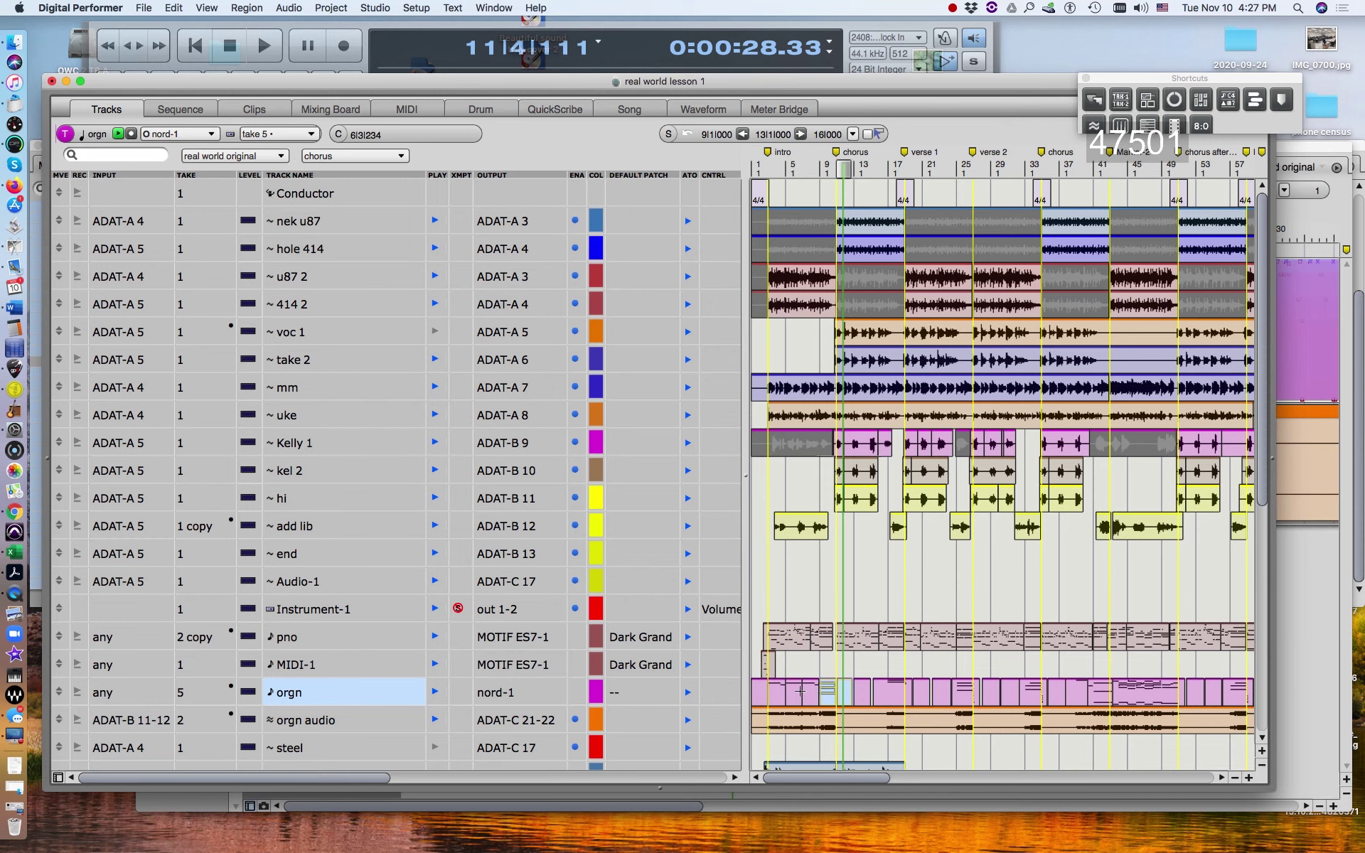
left_click(870, 780)
left_click_drag(870, 780, 795, 789)
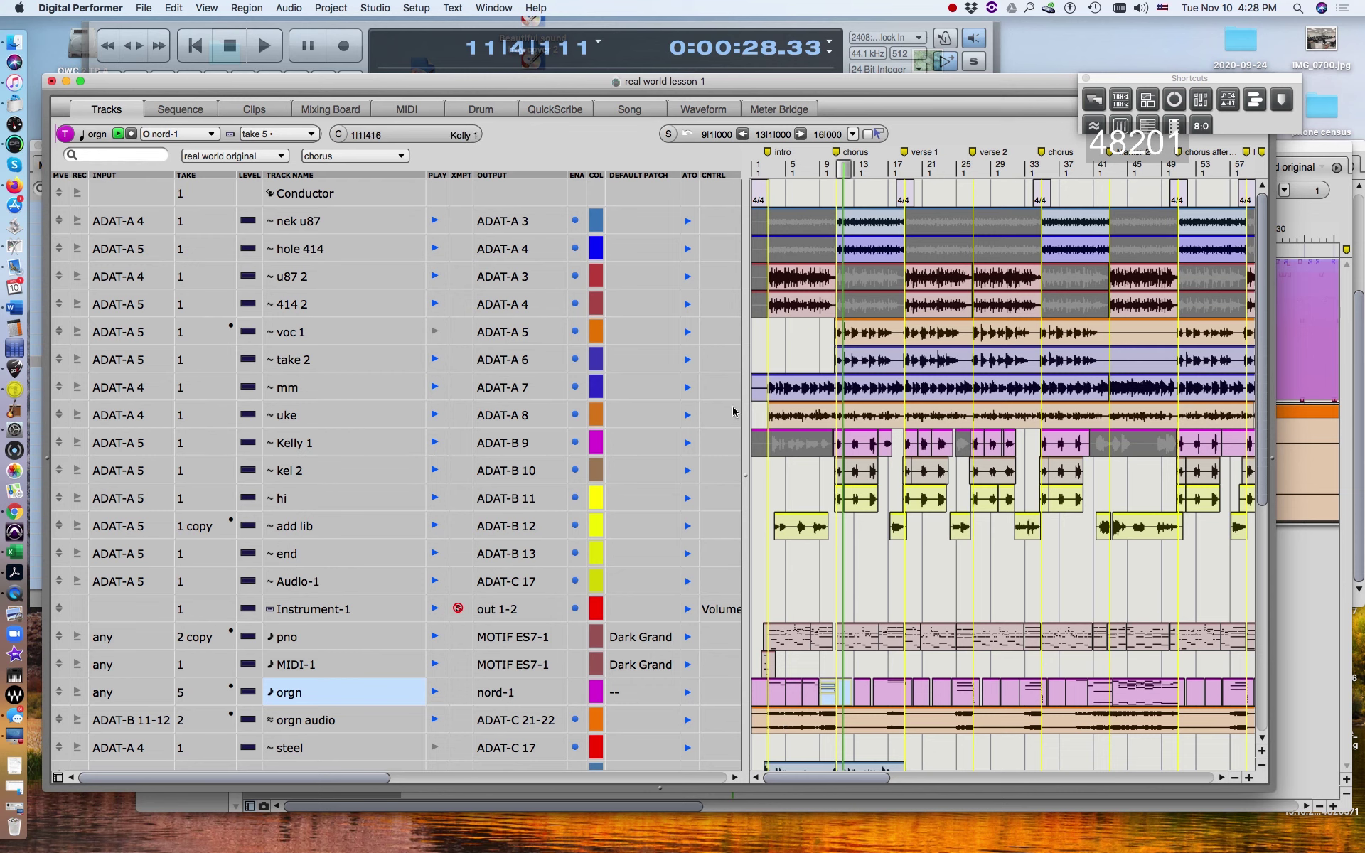
Play the song from the beginning with the organ tracks in the Sequence Editor and toggle playback of the orgn MIDI track
key("Return")
key("space")
key("shift+s")
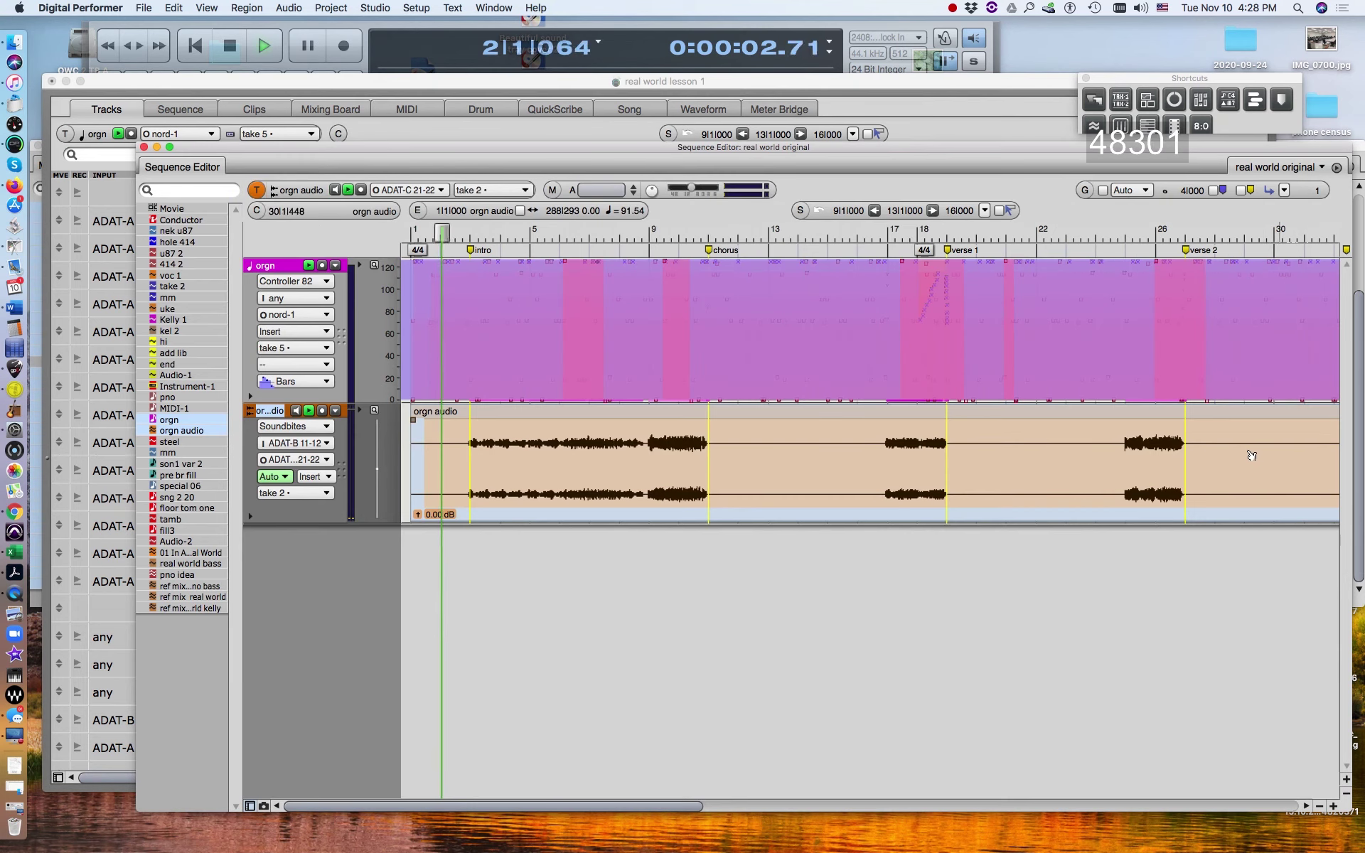
left_click(309, 267)
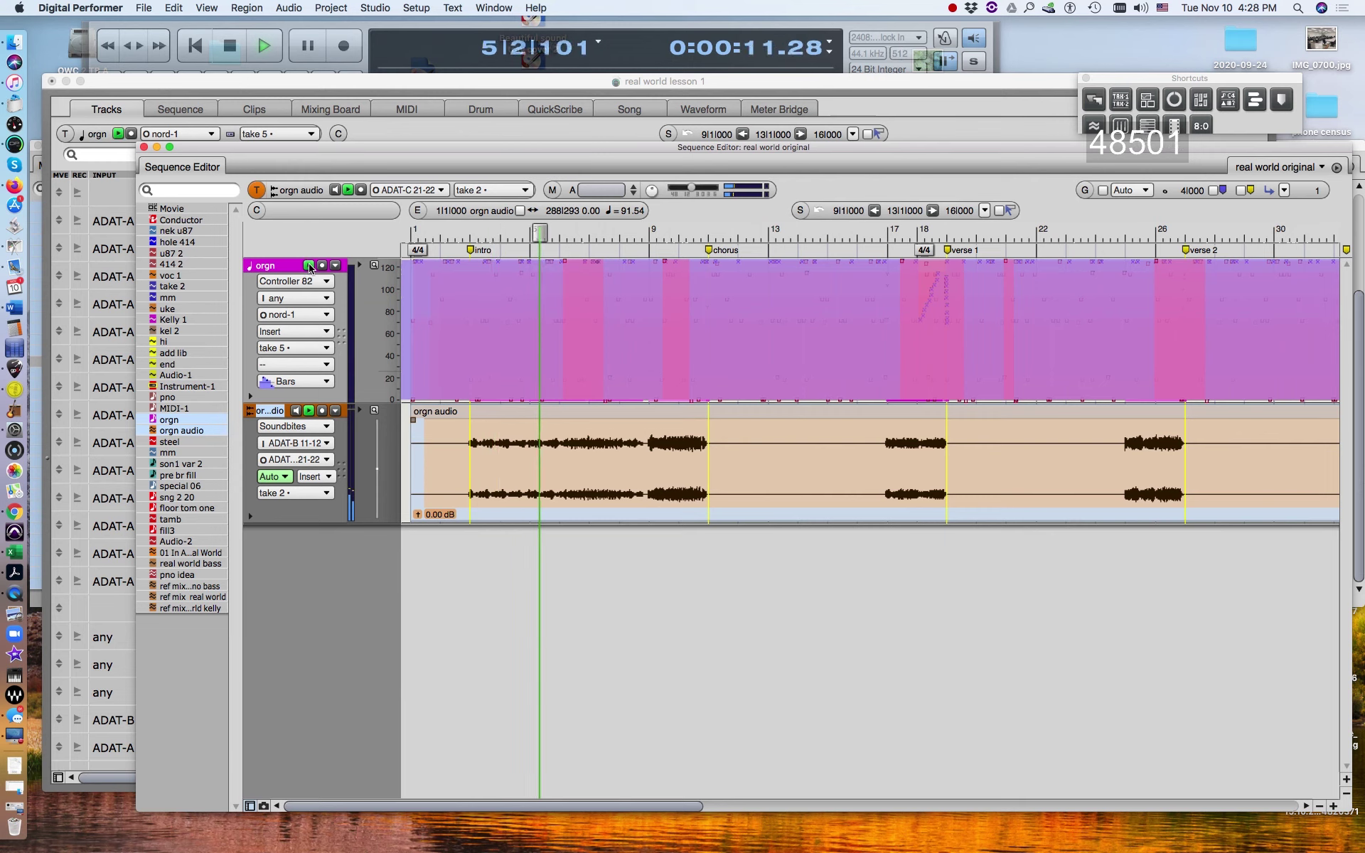
Disable playback of the orgn MIDI track and stop the song around bar 7
left_click(310, 267)
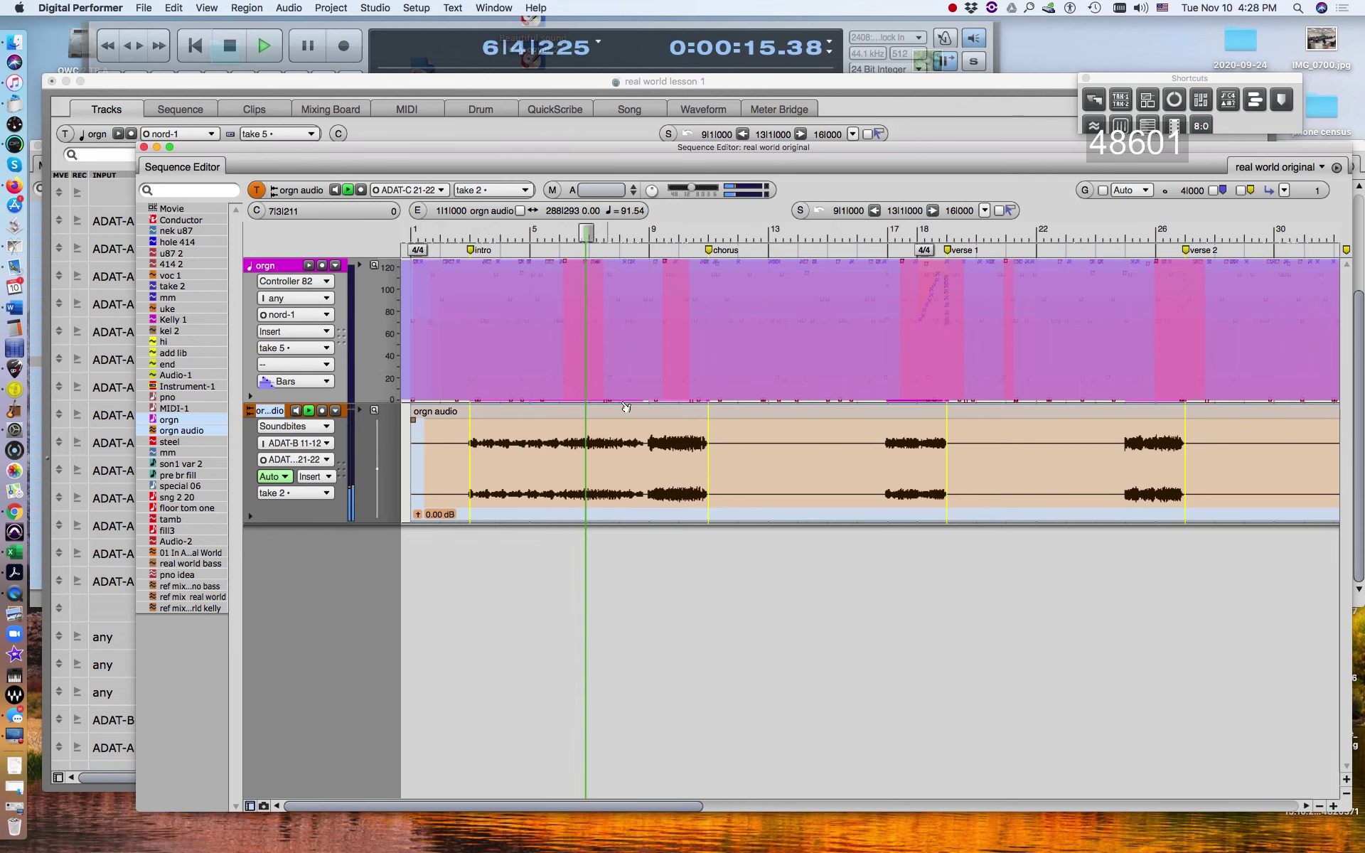
key("space")
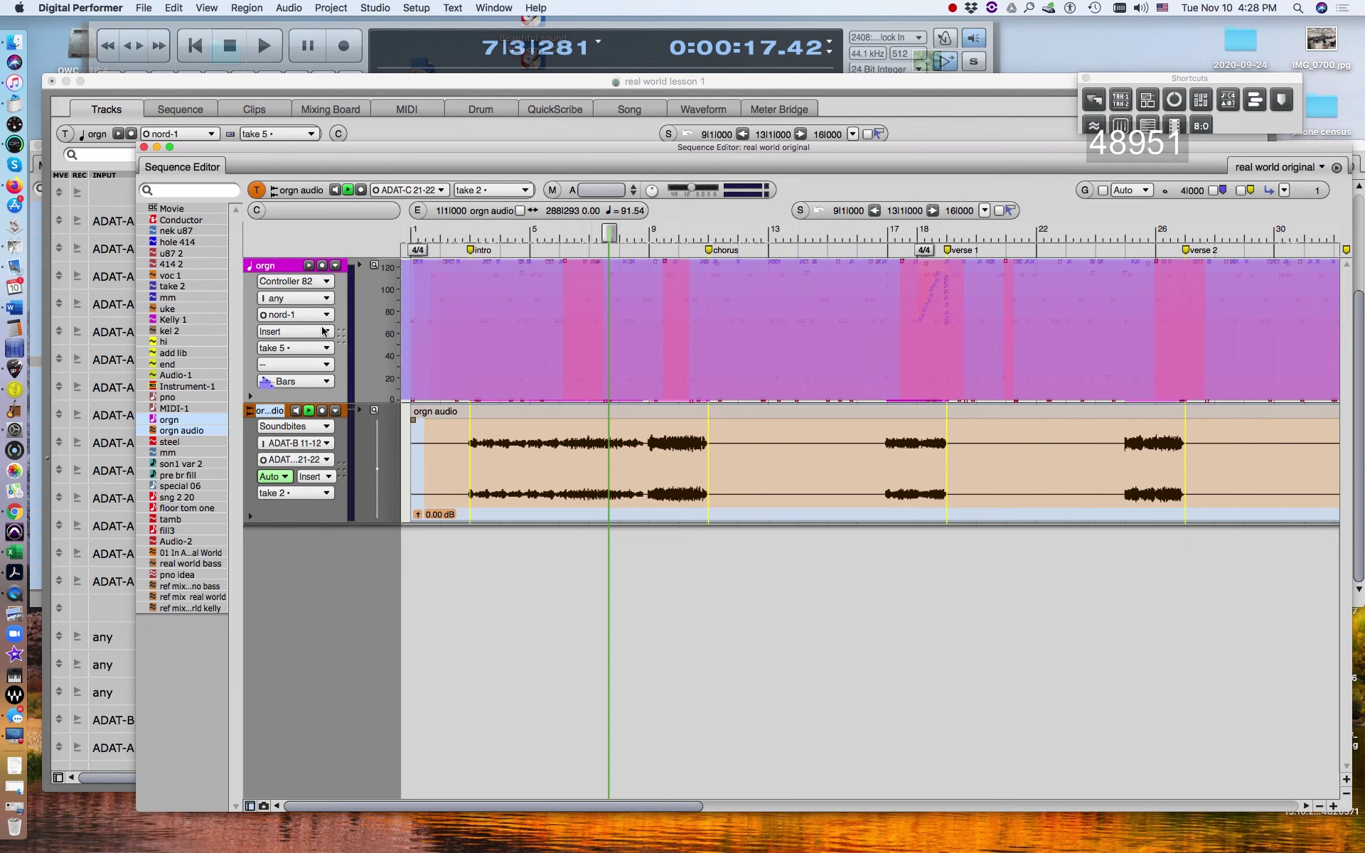
Examine the MIDI events of the orgn track in its Event List from the start to about bar 54, and close the list
left_click(270, 266)
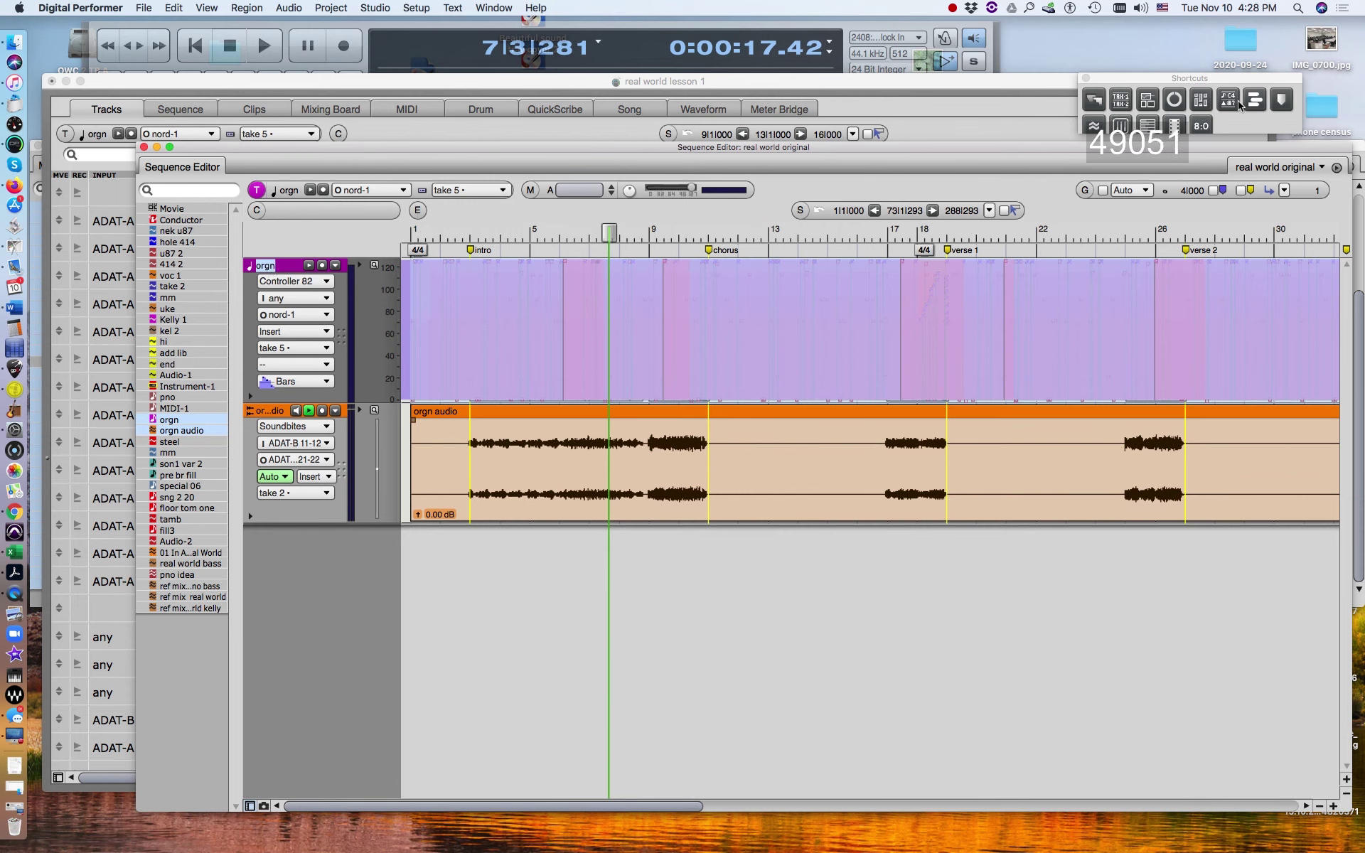
left_click_drag(1136, 79, 950, 71)
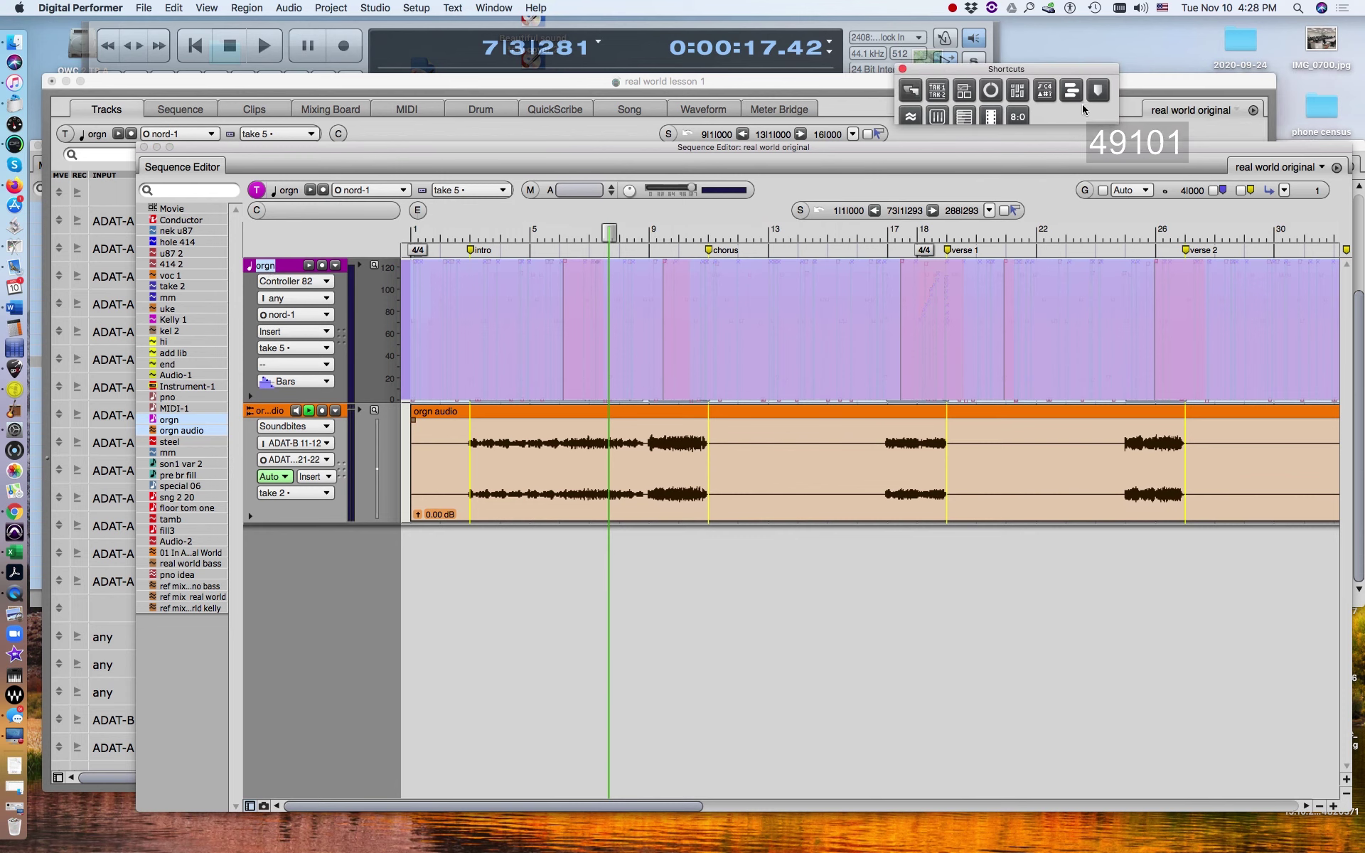
left_click(1043, 92)
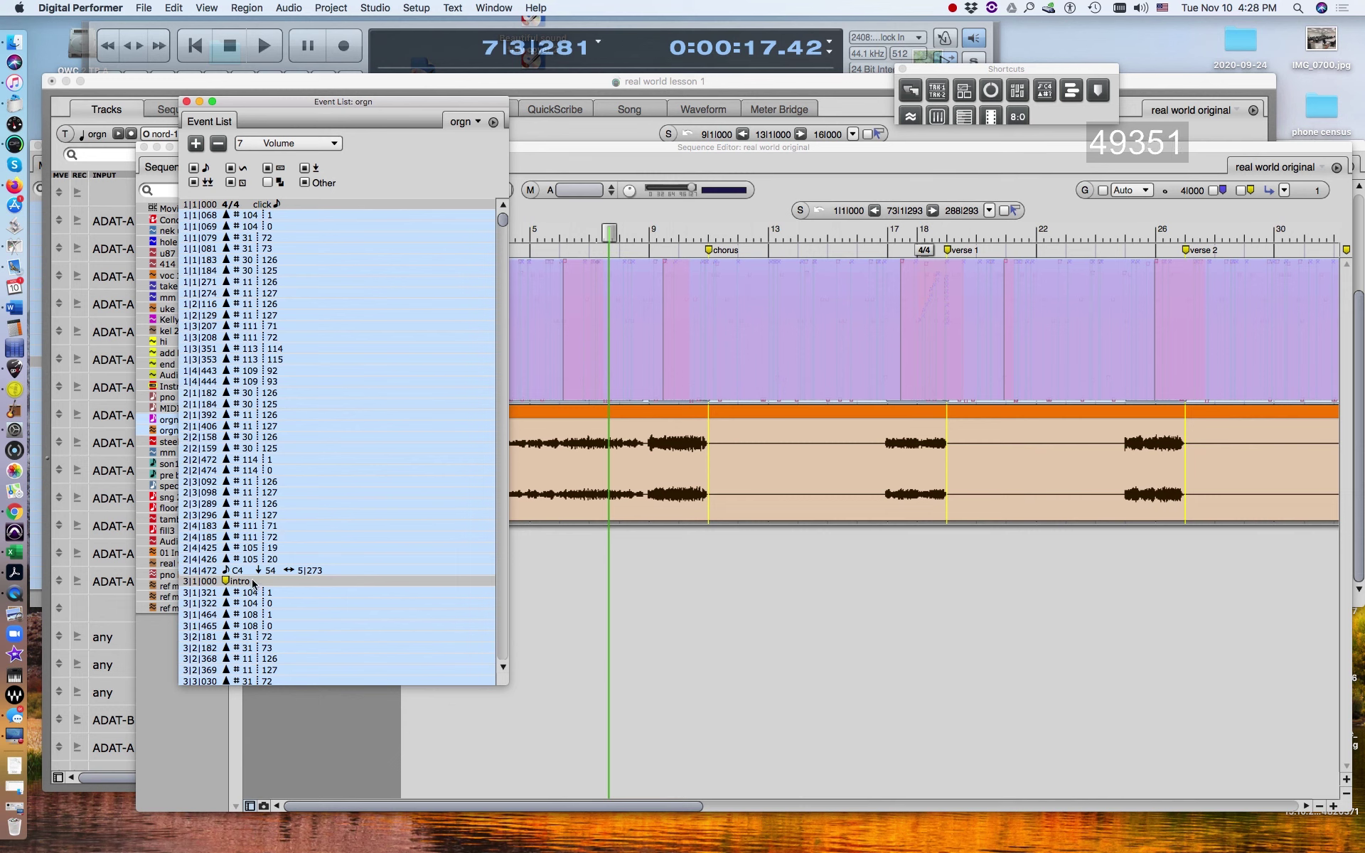
left_click_drag(504, 217, 500, 264)
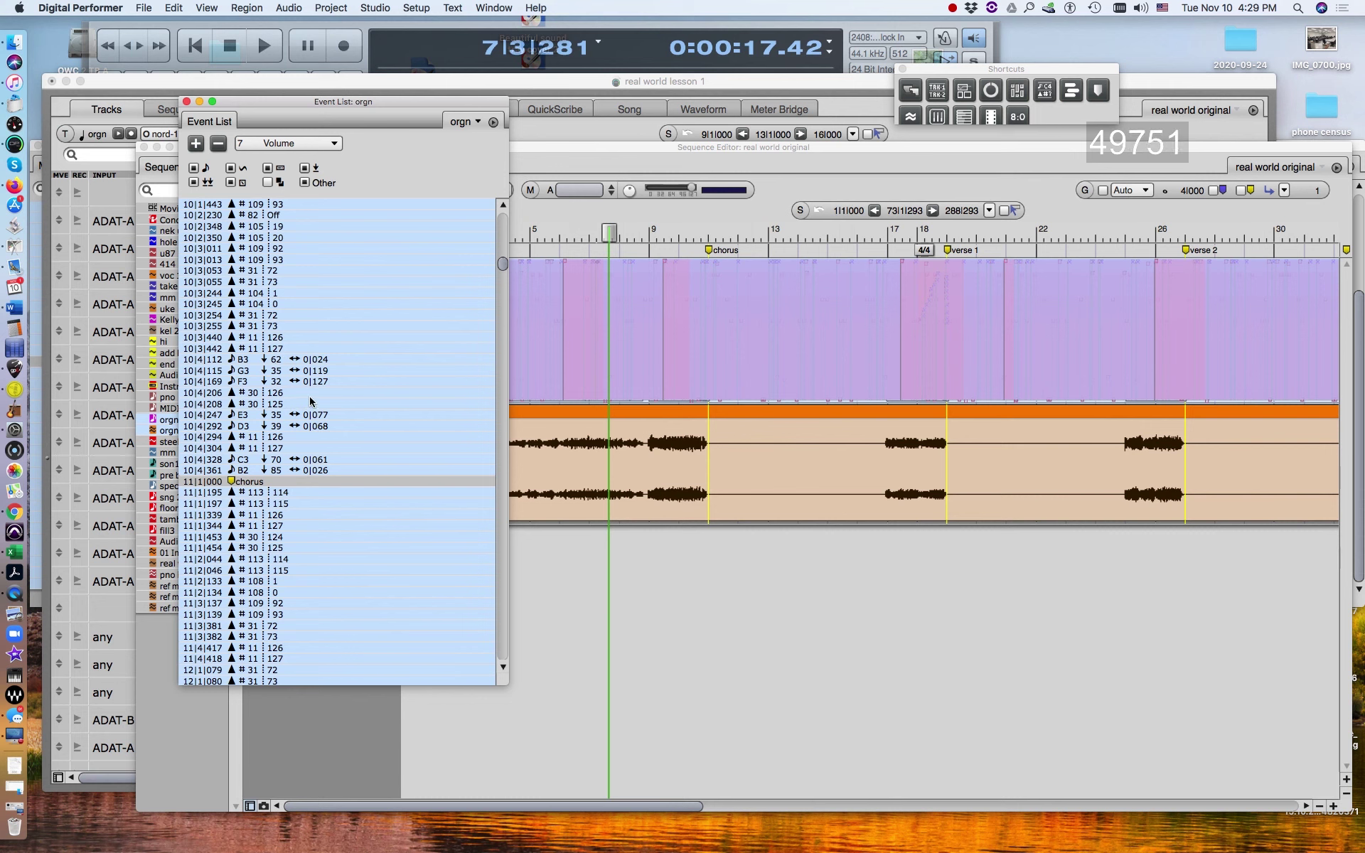
left_click_drag(503, 266, 503, 521)
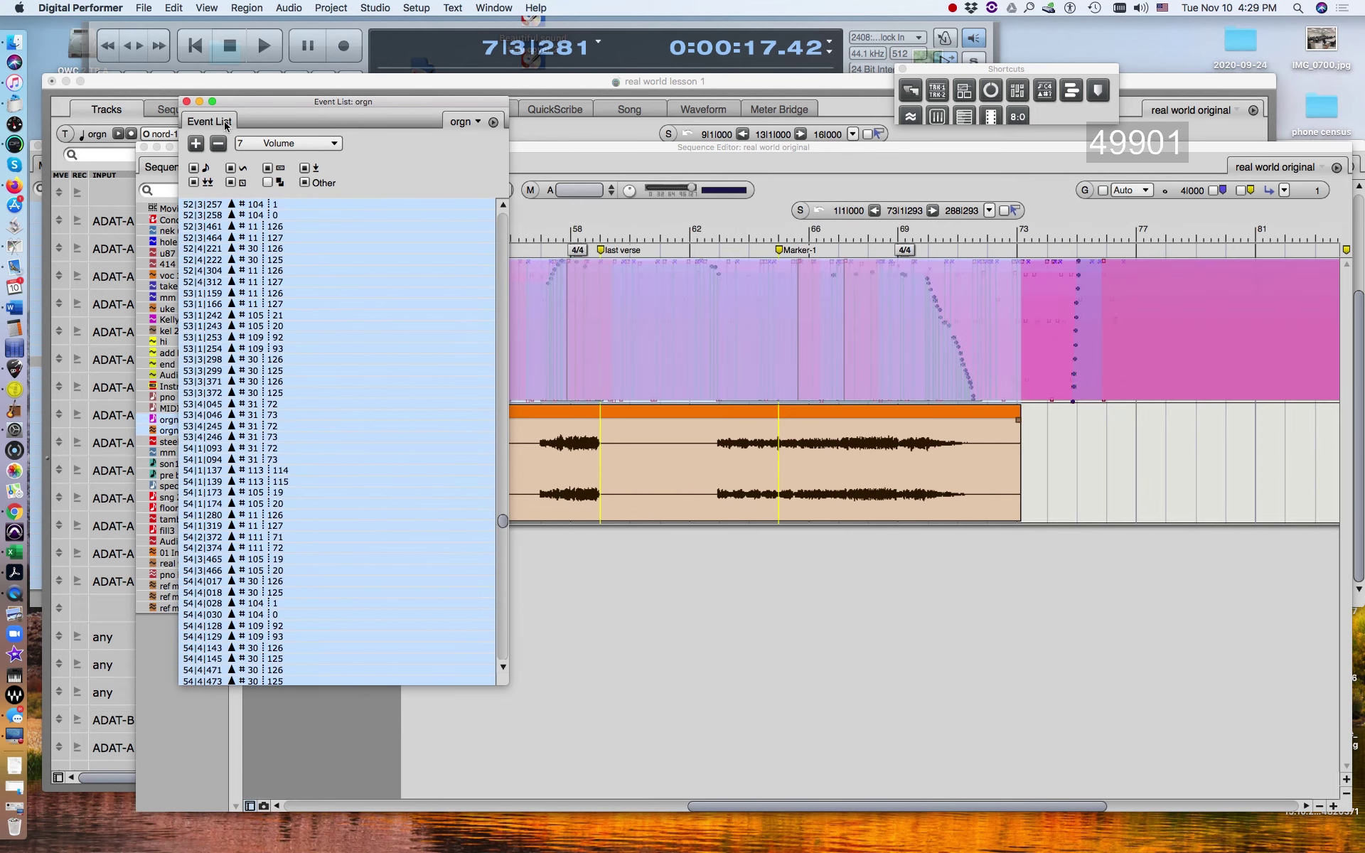
left_click(187, 102)
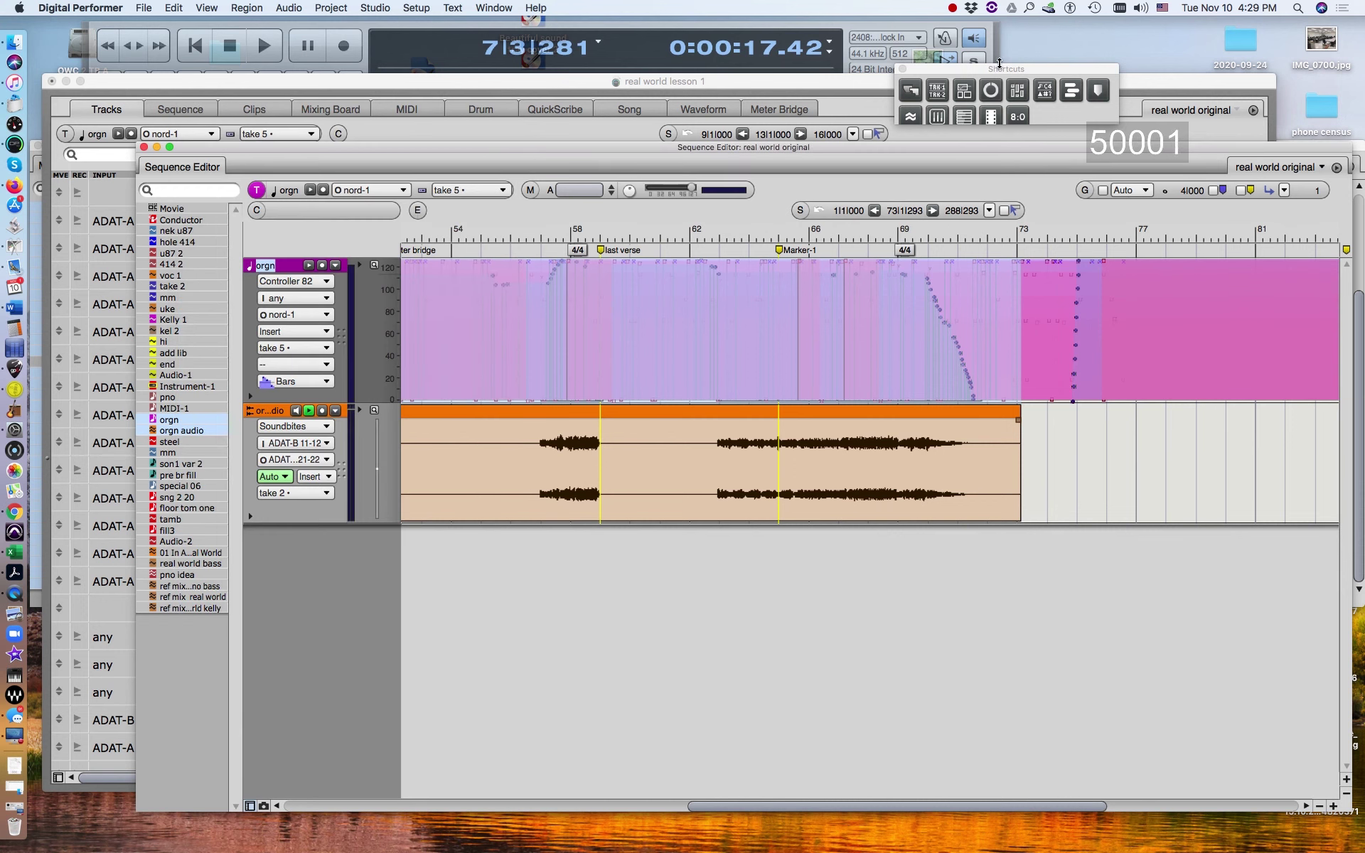
Return to the tracks overview, examine the pno track's notes and pedal events in an enlarged Event List to about bar 55, and close it
left_click(937, 92)
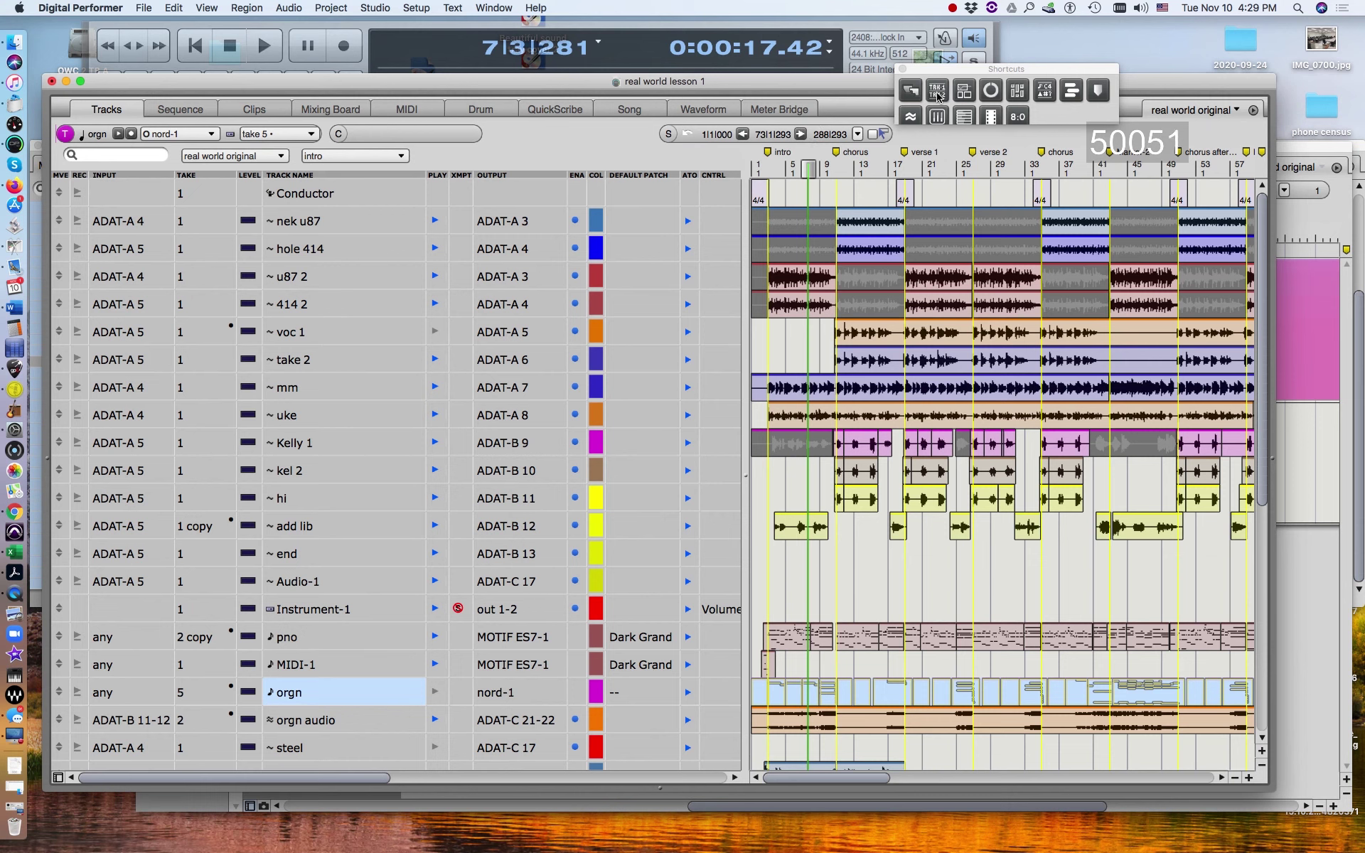
left_click(334, 643)
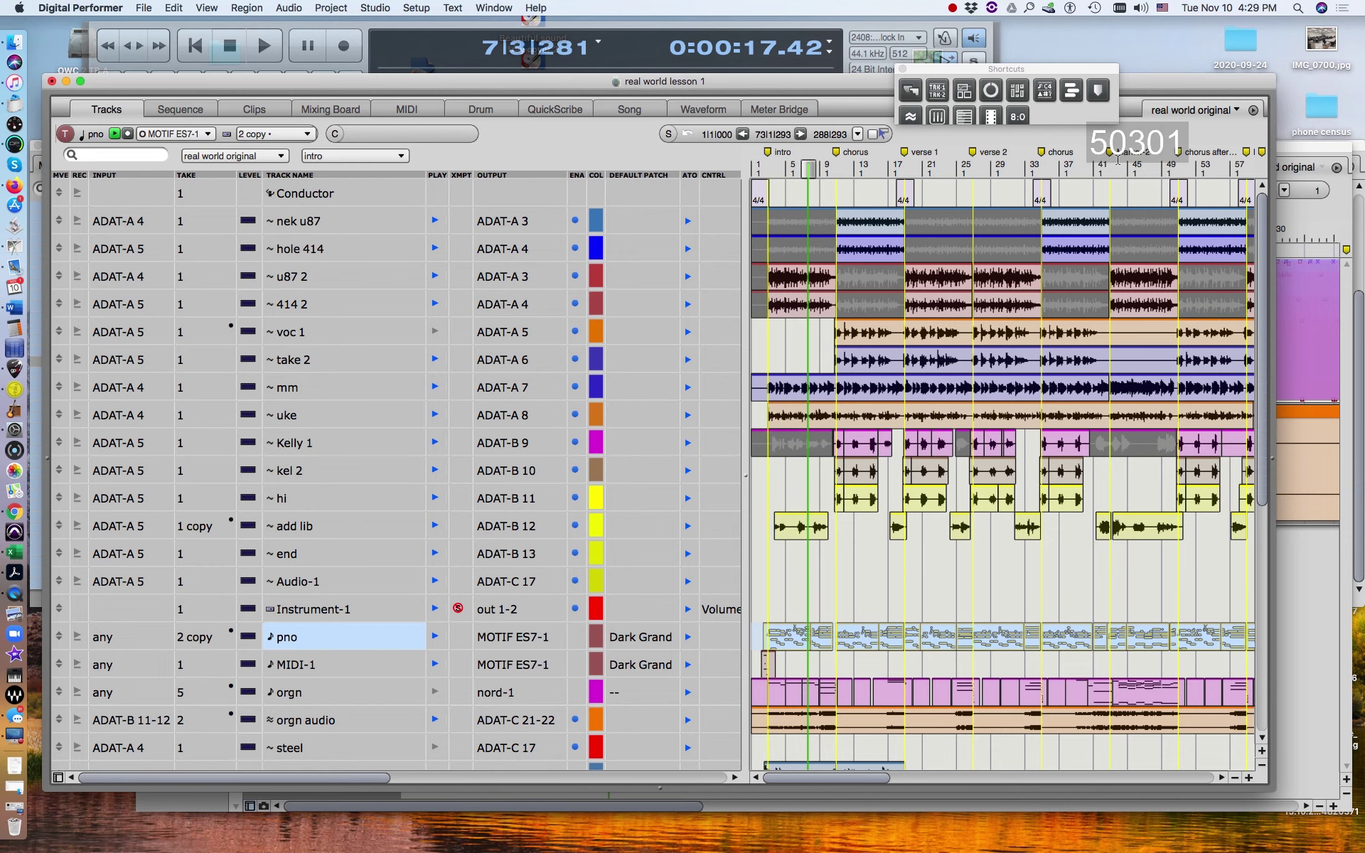
left_click(1053, 96)
left_click_drag(576, 213, 878, 771)
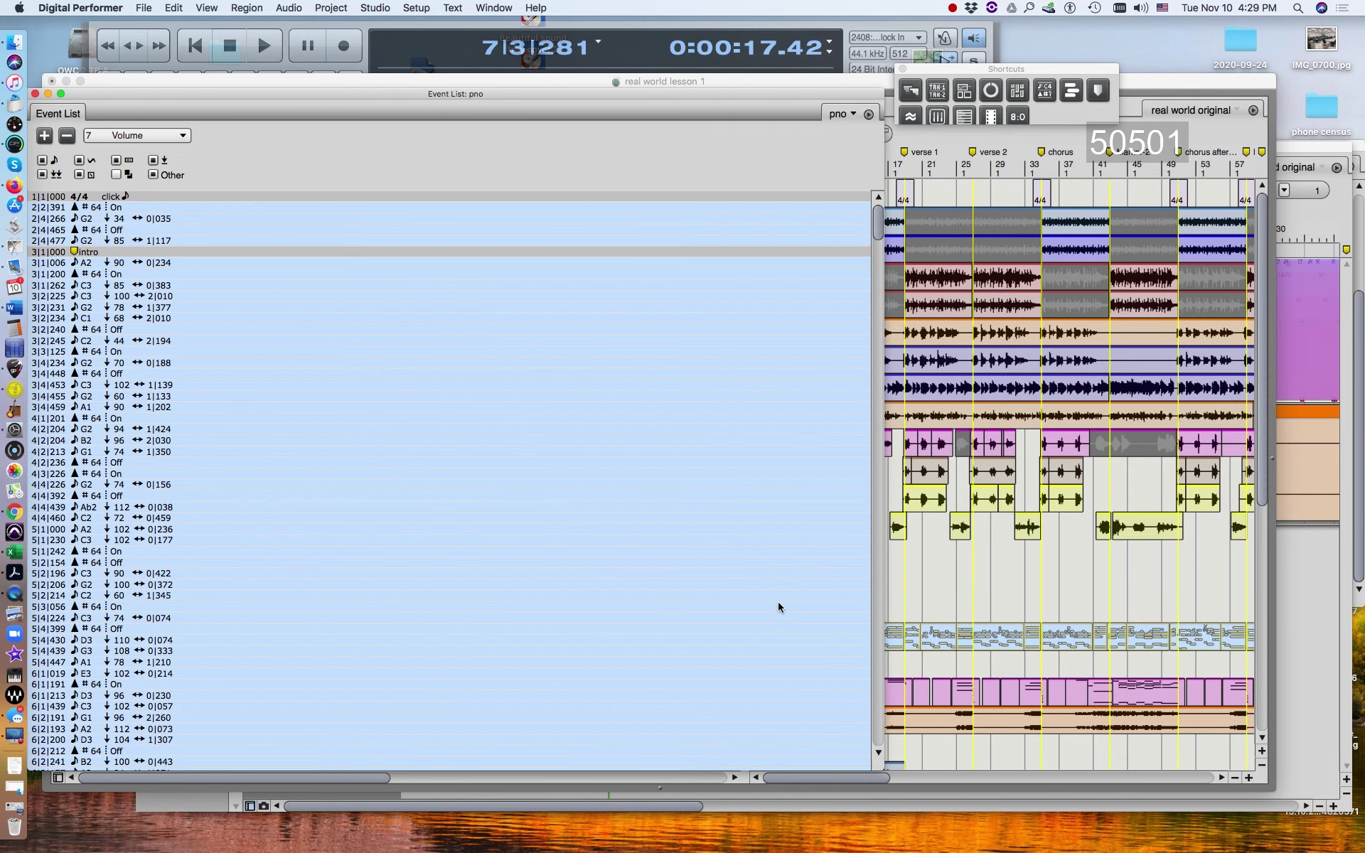
left_click_drag(237, 97, 394, 103)
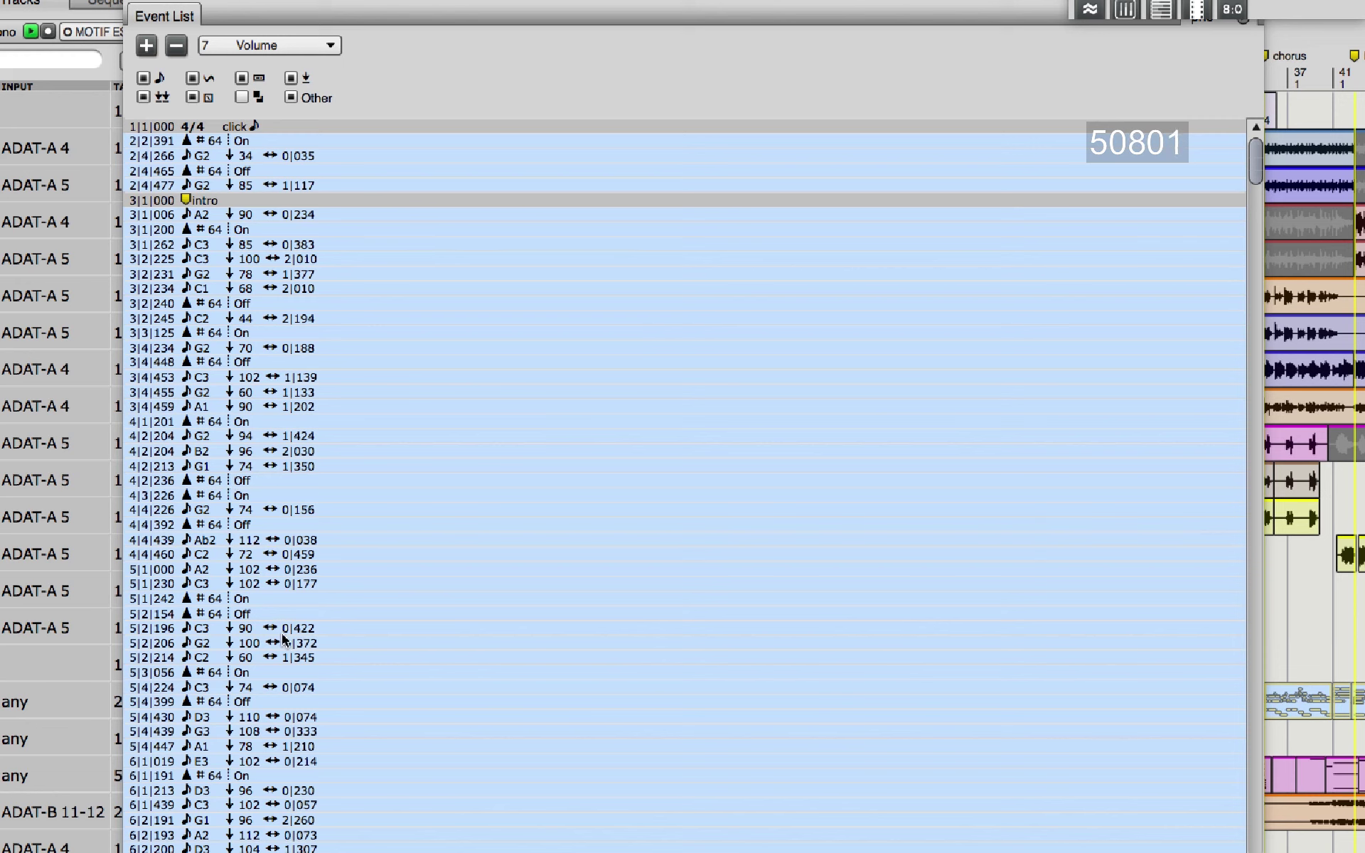
scroll(503, 658, "down", 15)
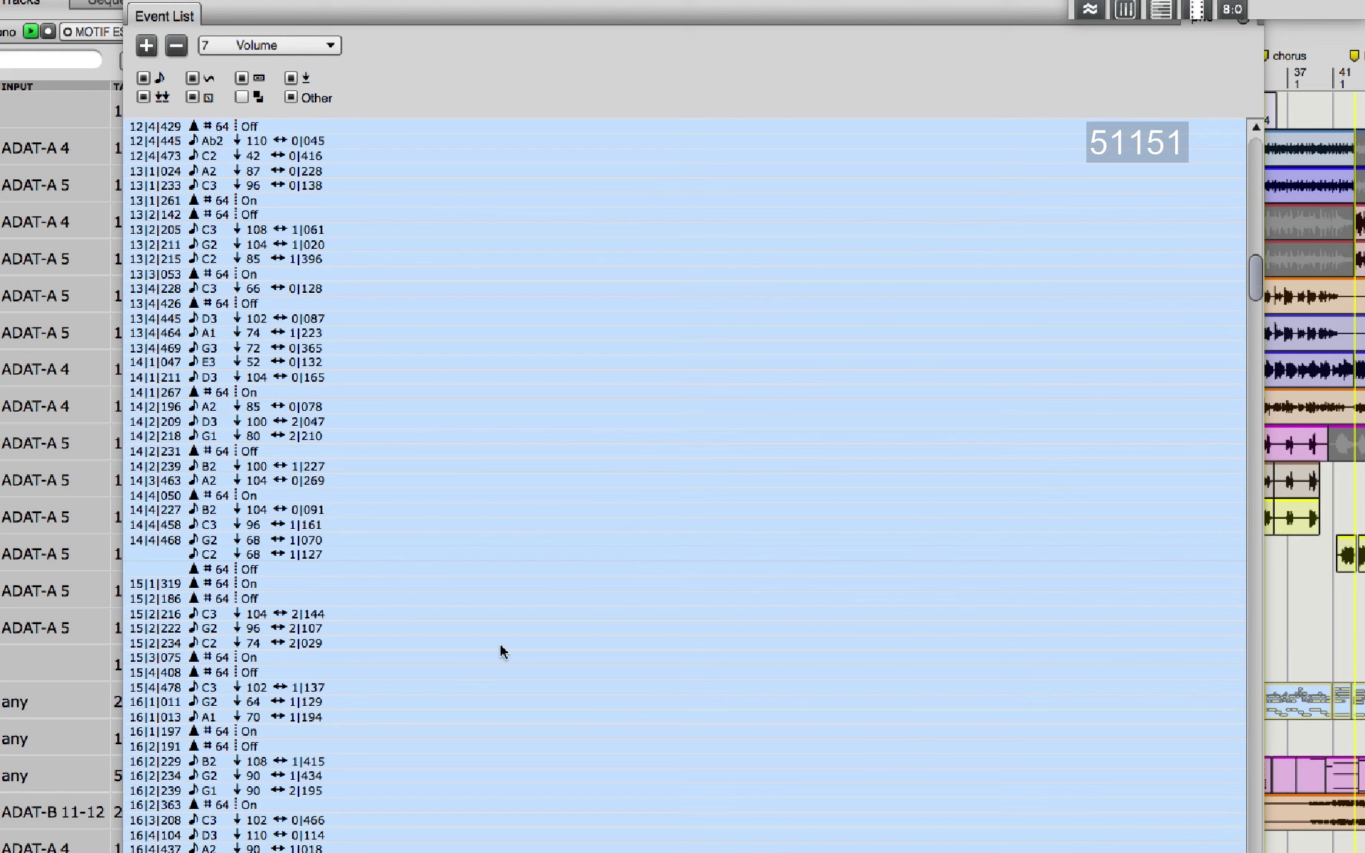
scroll(502, 652, "down", 20)
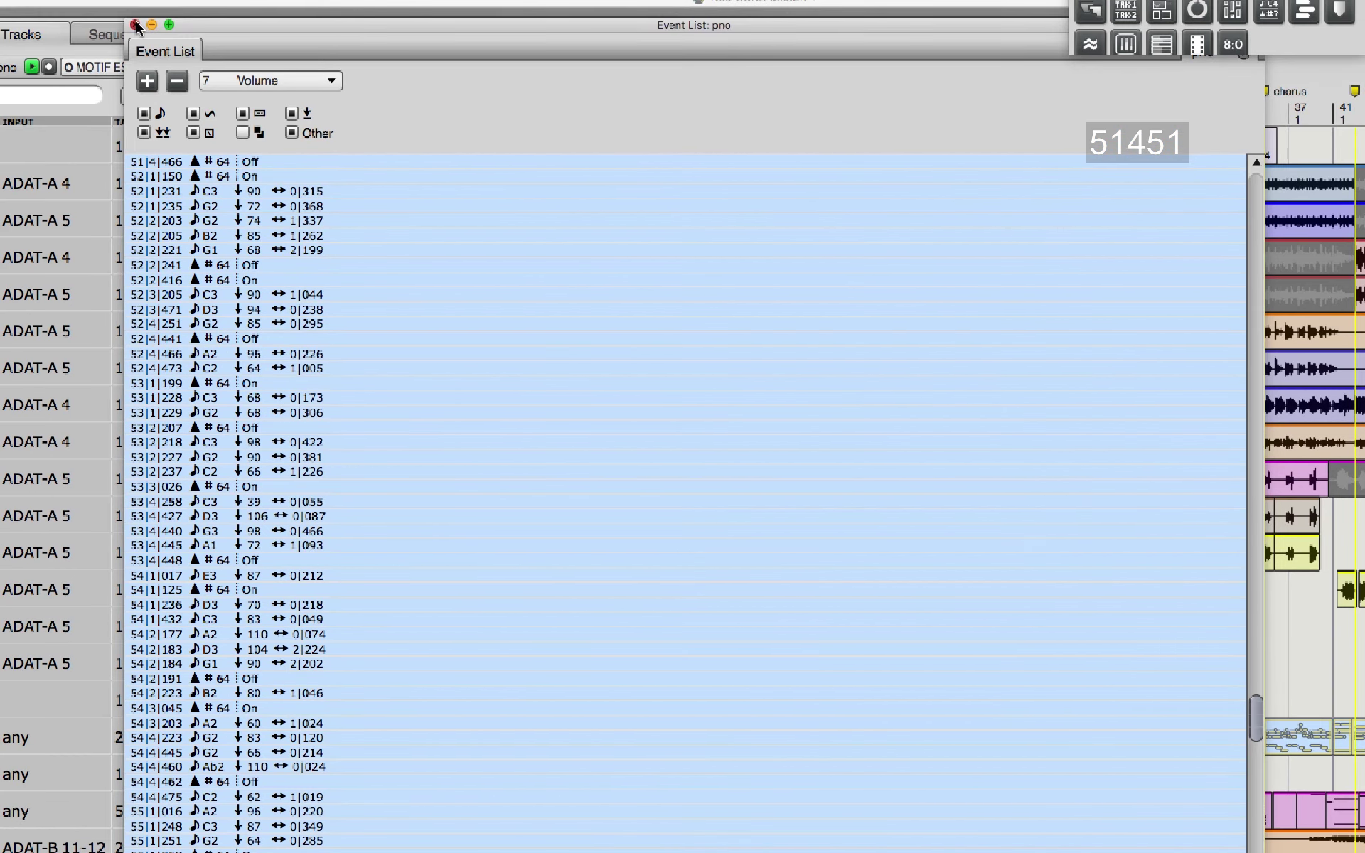
left_click(136, 25)
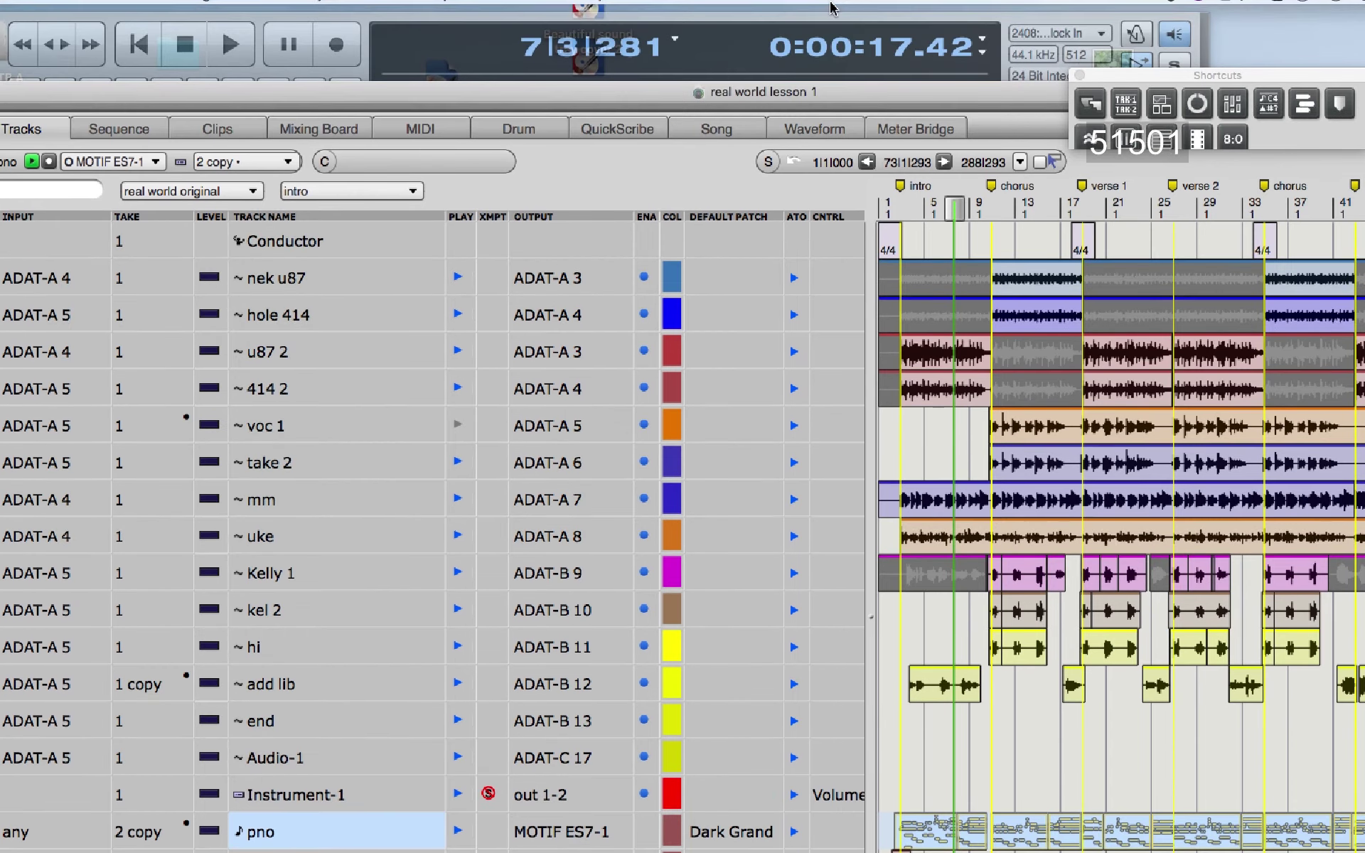
Show the arrangement from about bar 25 to the song's end in the tracks overview
left_click(1145, 12)
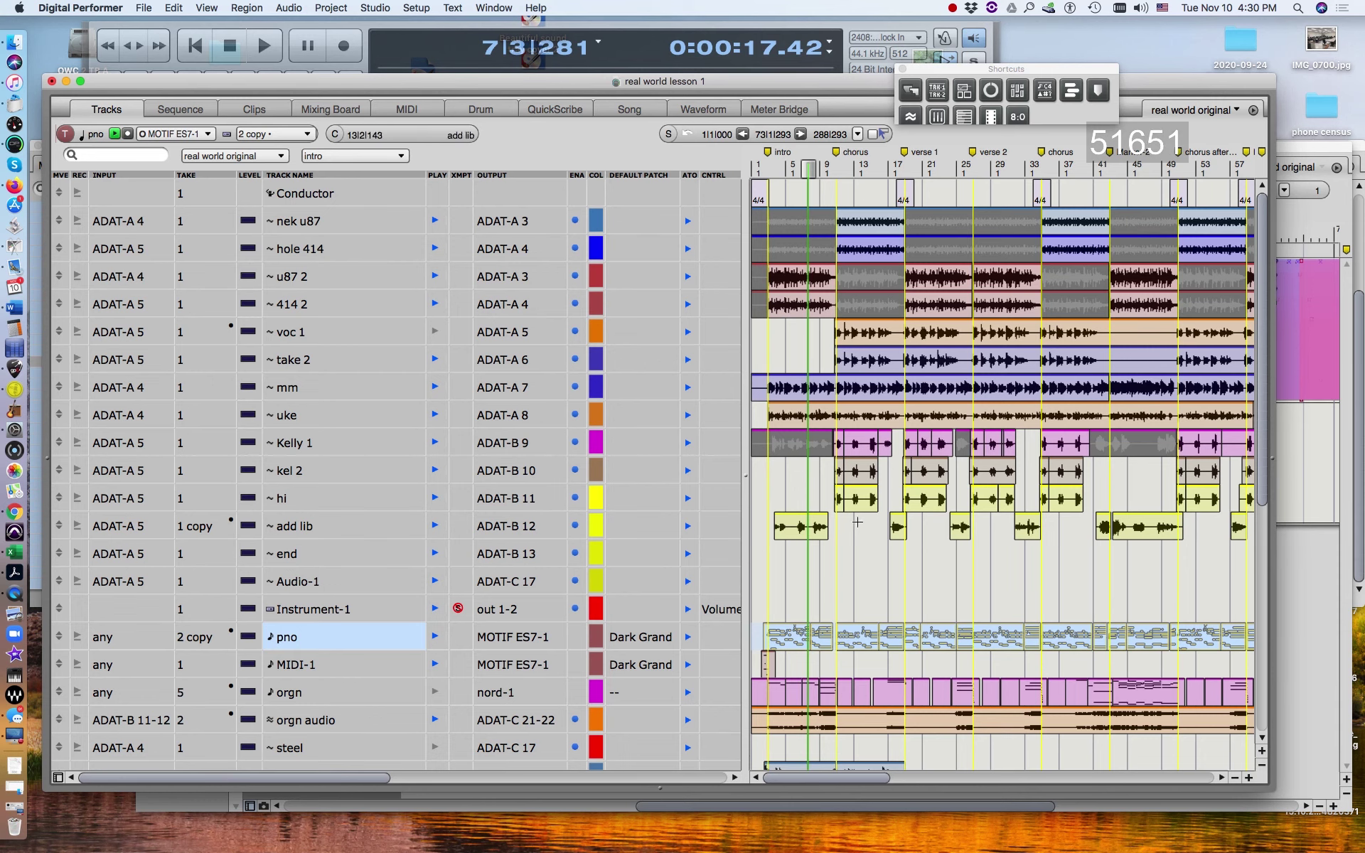
left_click_drag(846, 777, 888, 781)
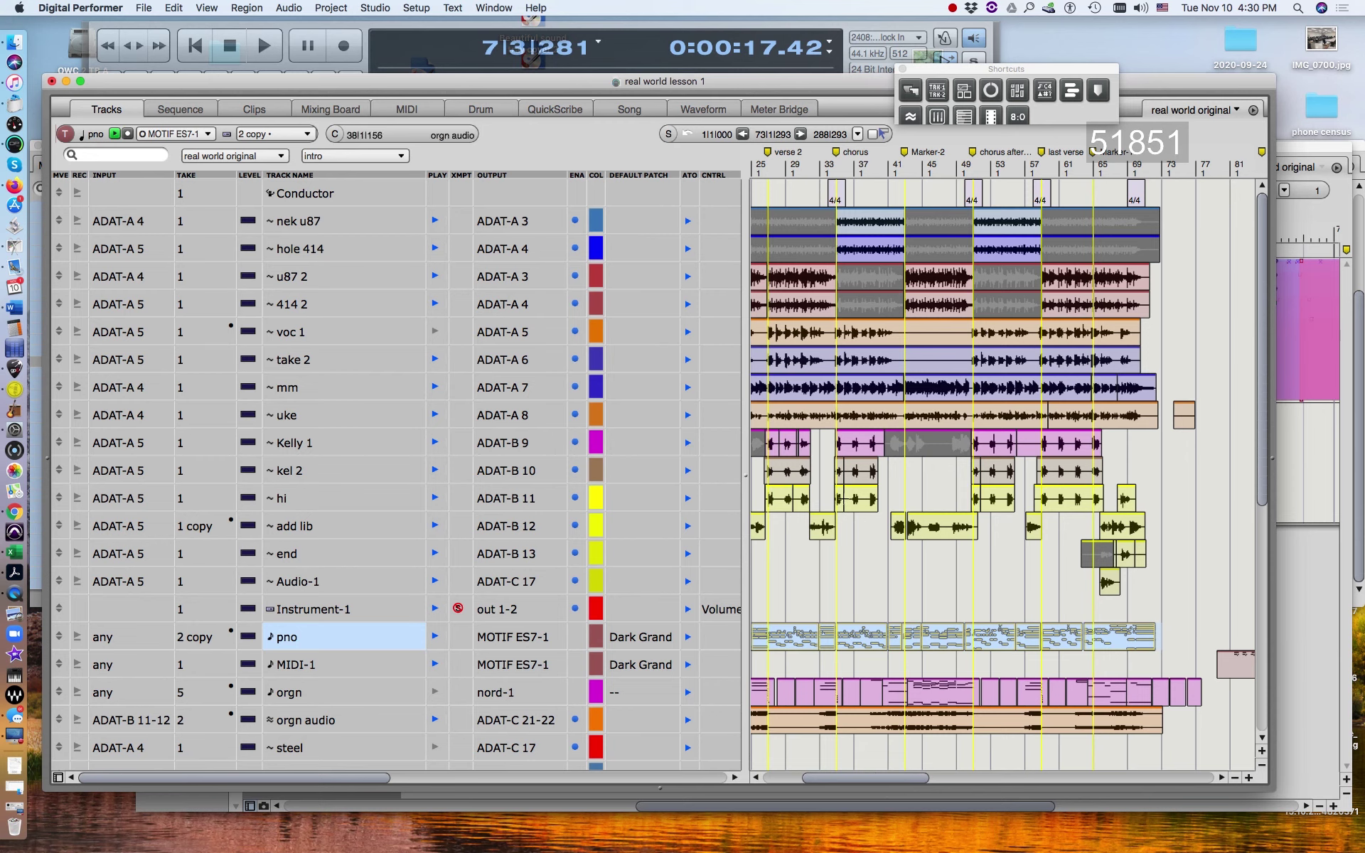
left_click(952, 8)
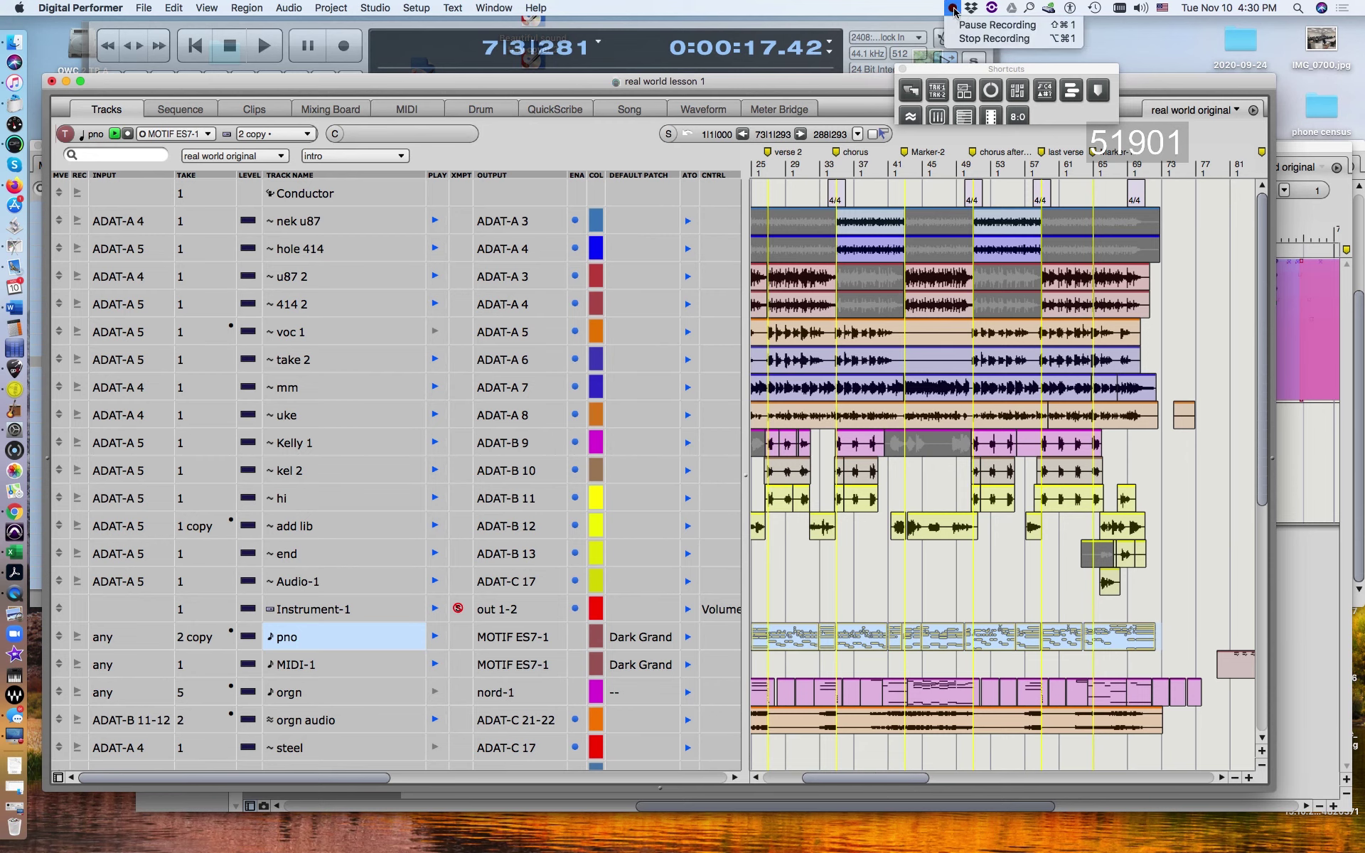
left_click(965, 32)
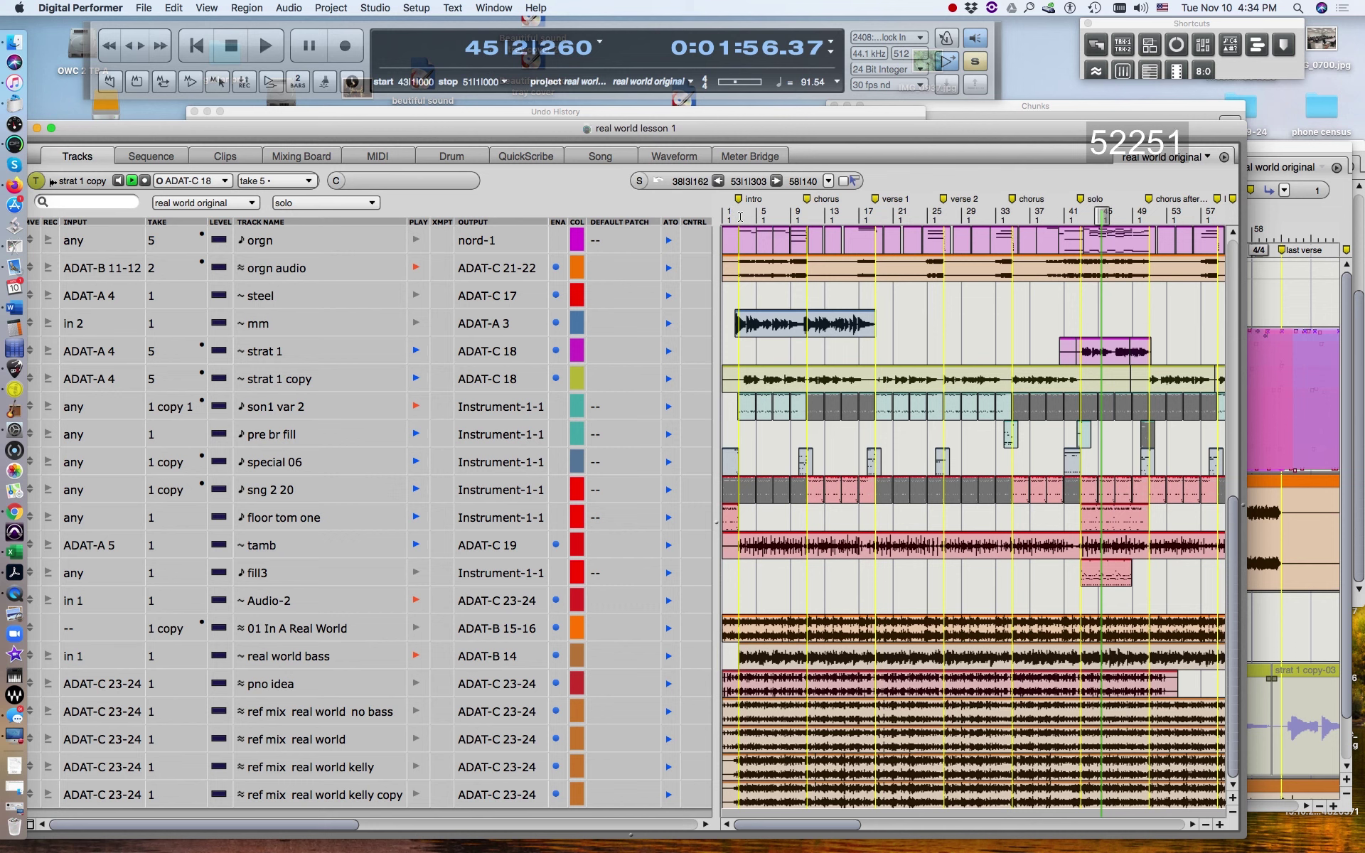
Audition the song from bar 3, adding the son1 var 2 and real world bass tracks to playback, and stop around bar 15
left_click(741, 216)
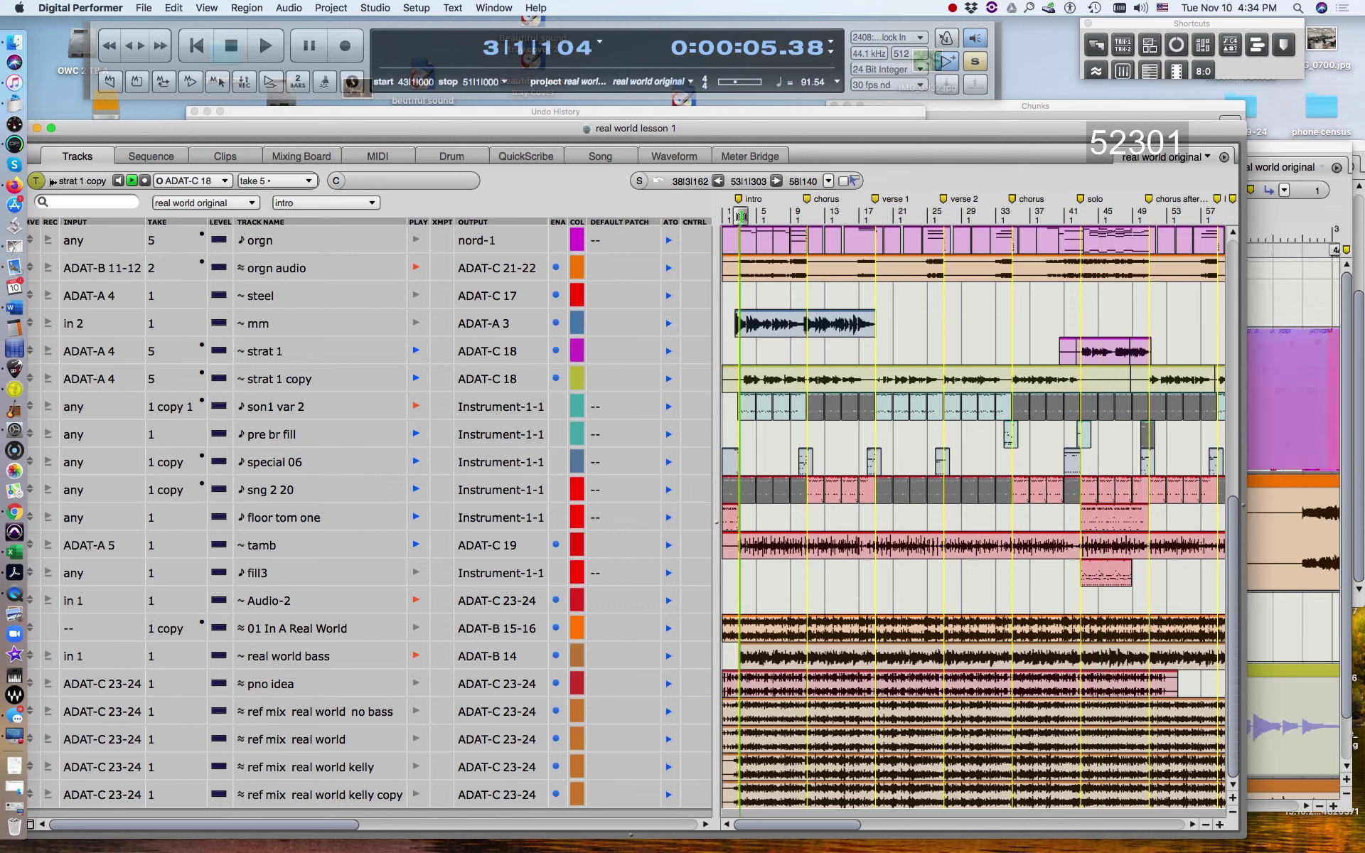
key("space")
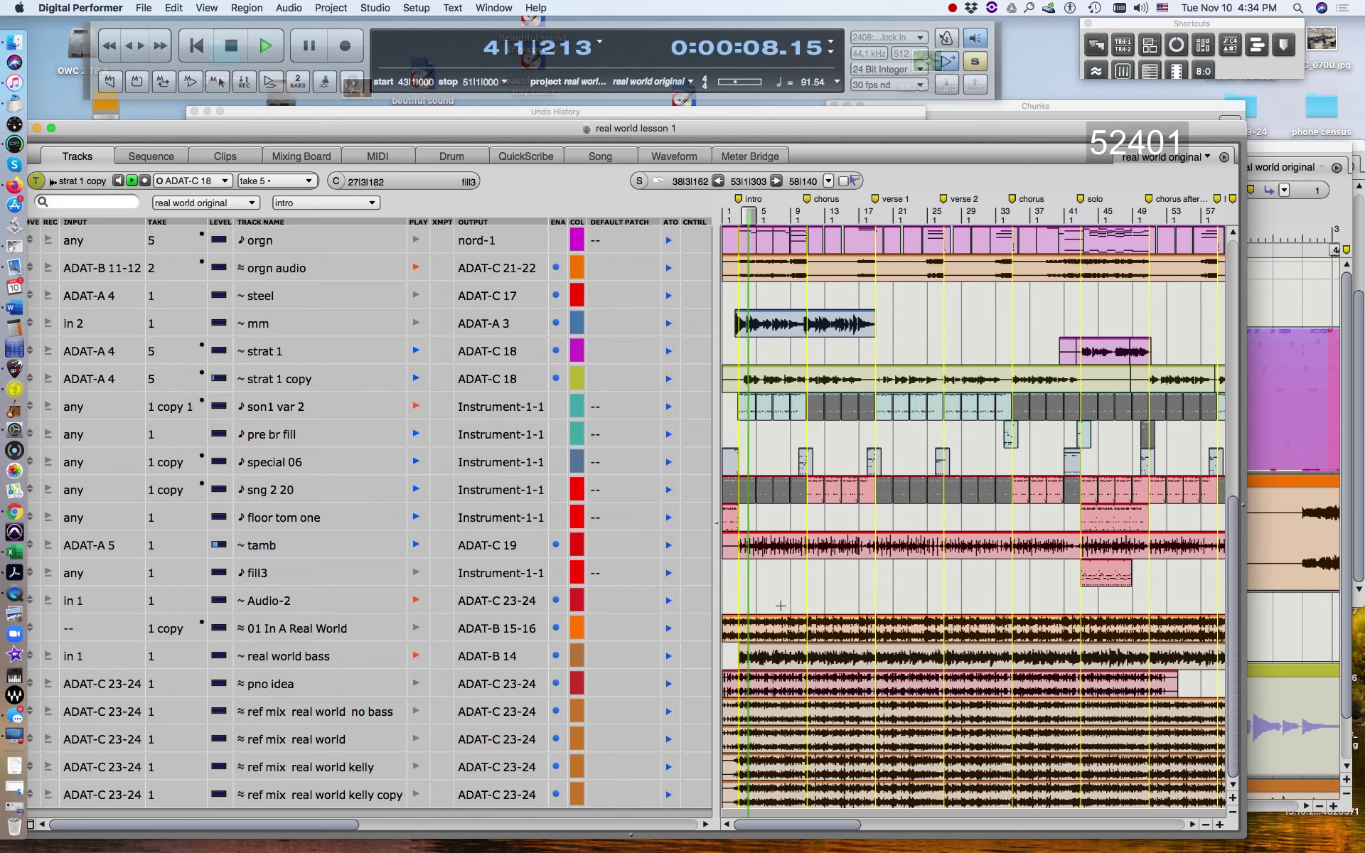
key("space")
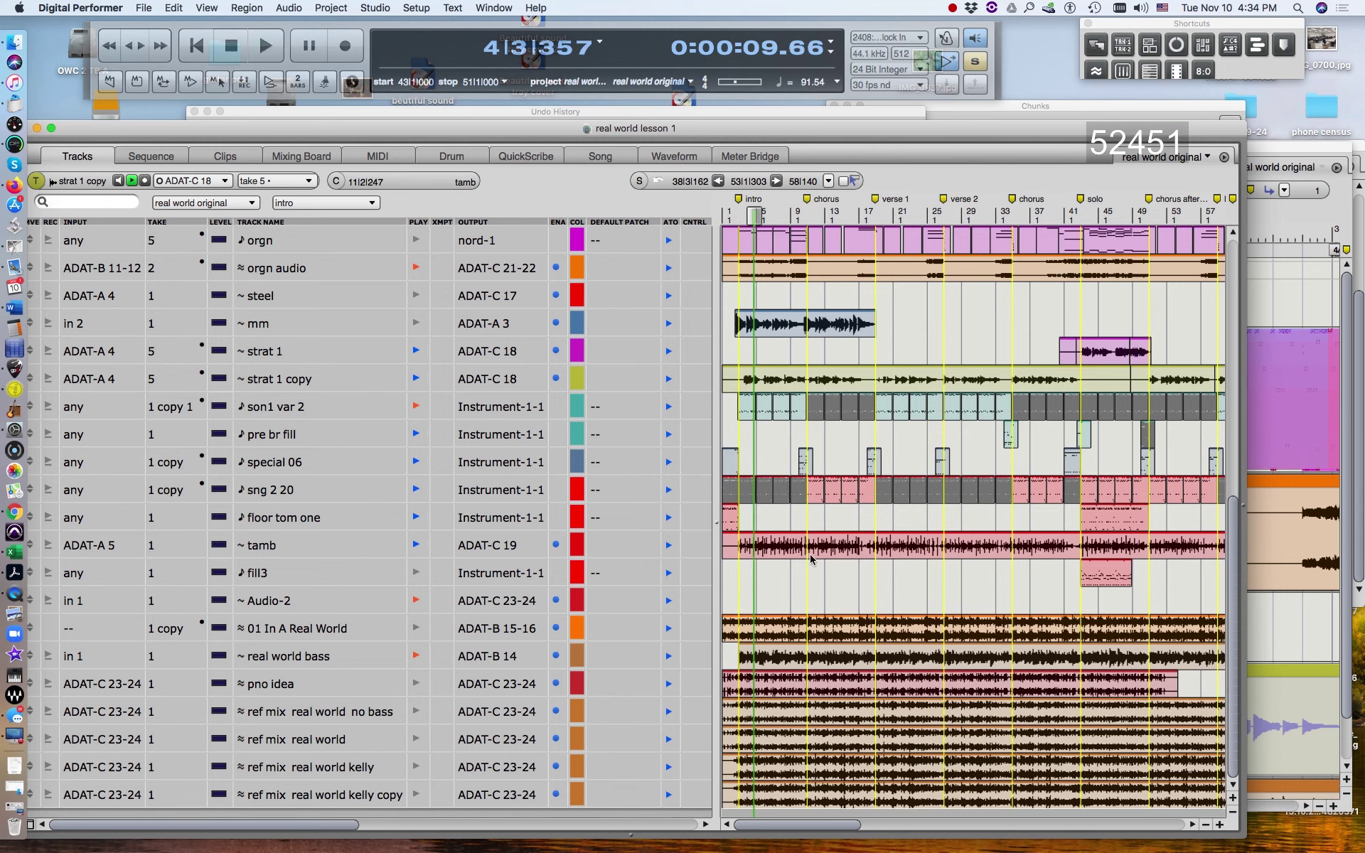
key("space")
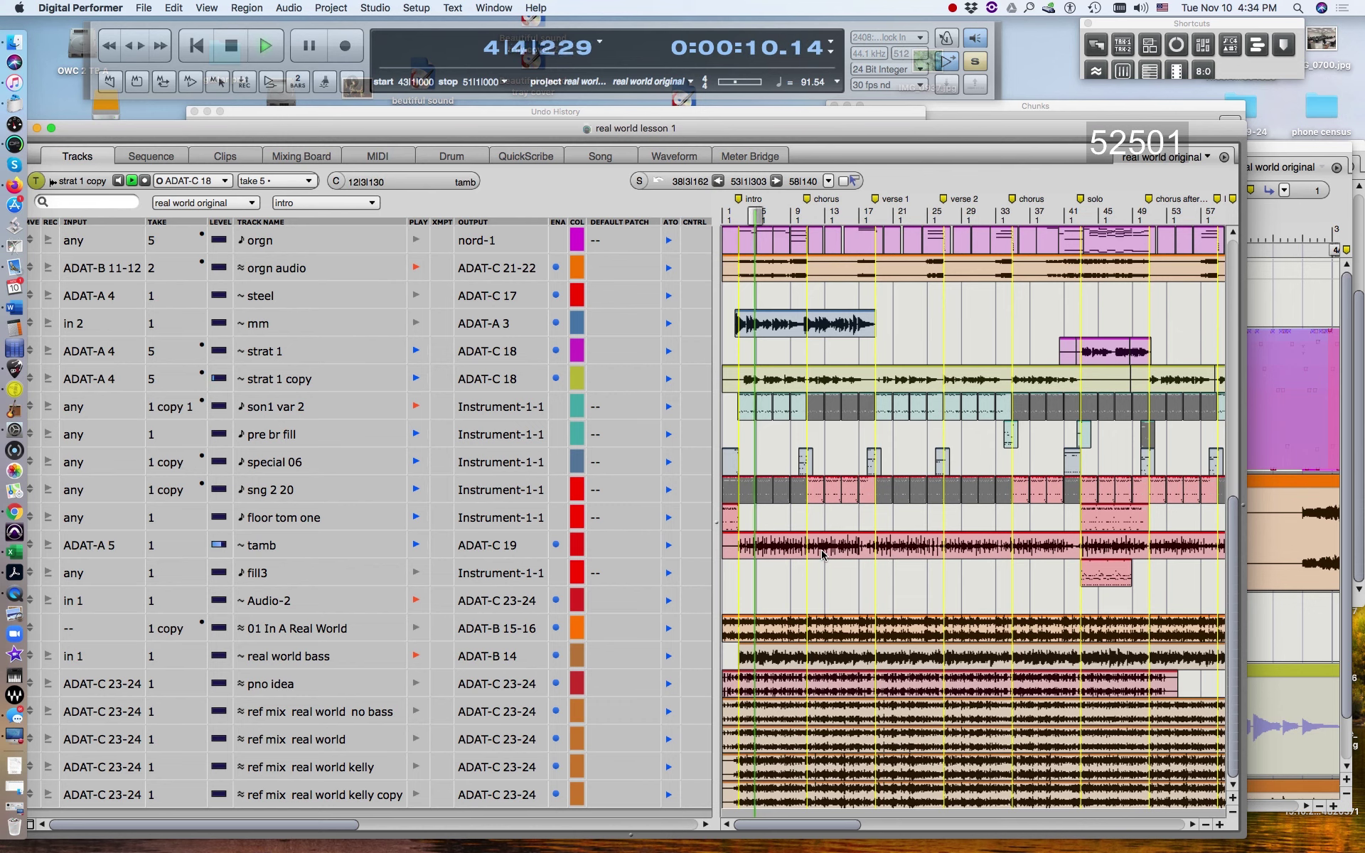
left_click(415, 408)
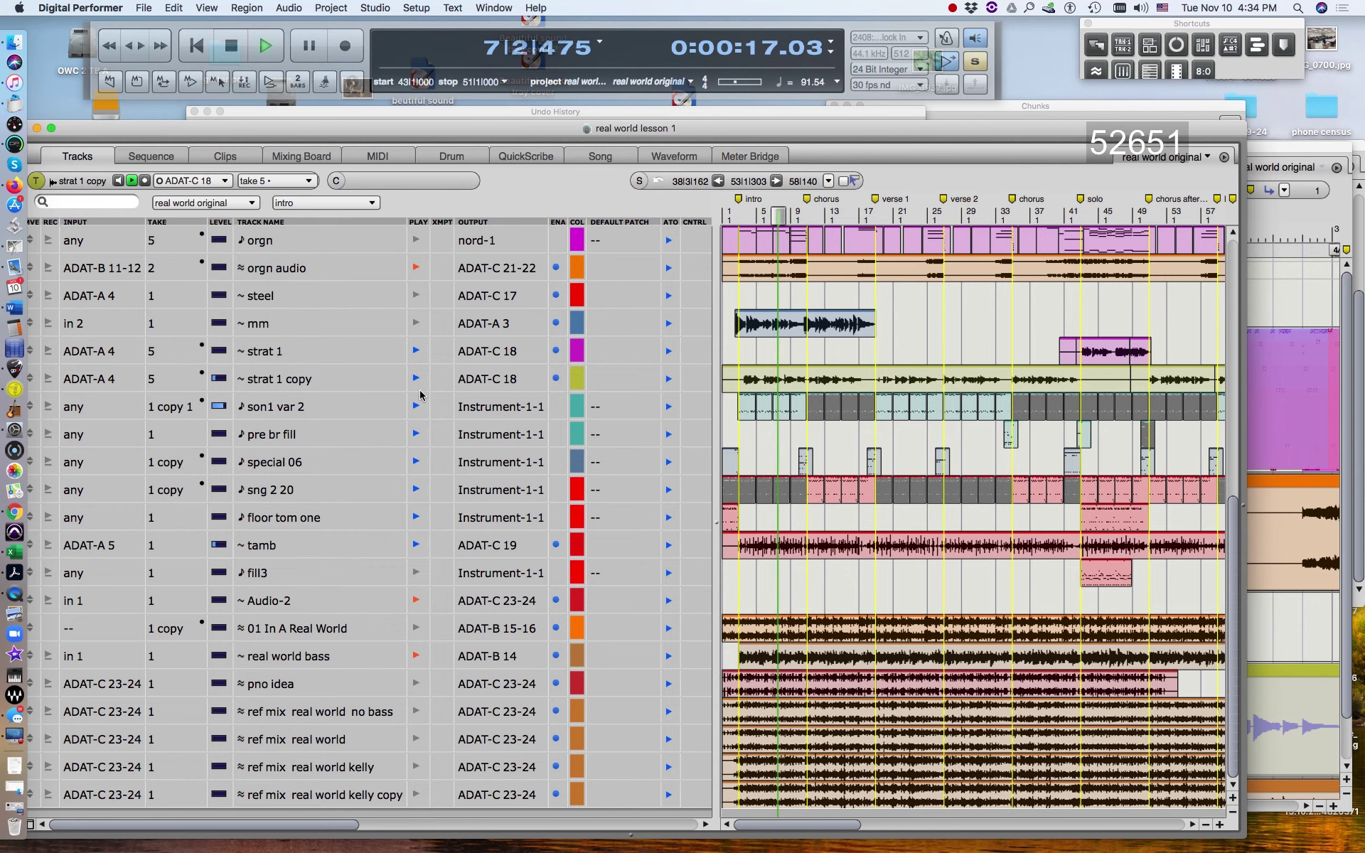
left_click(417, 655)
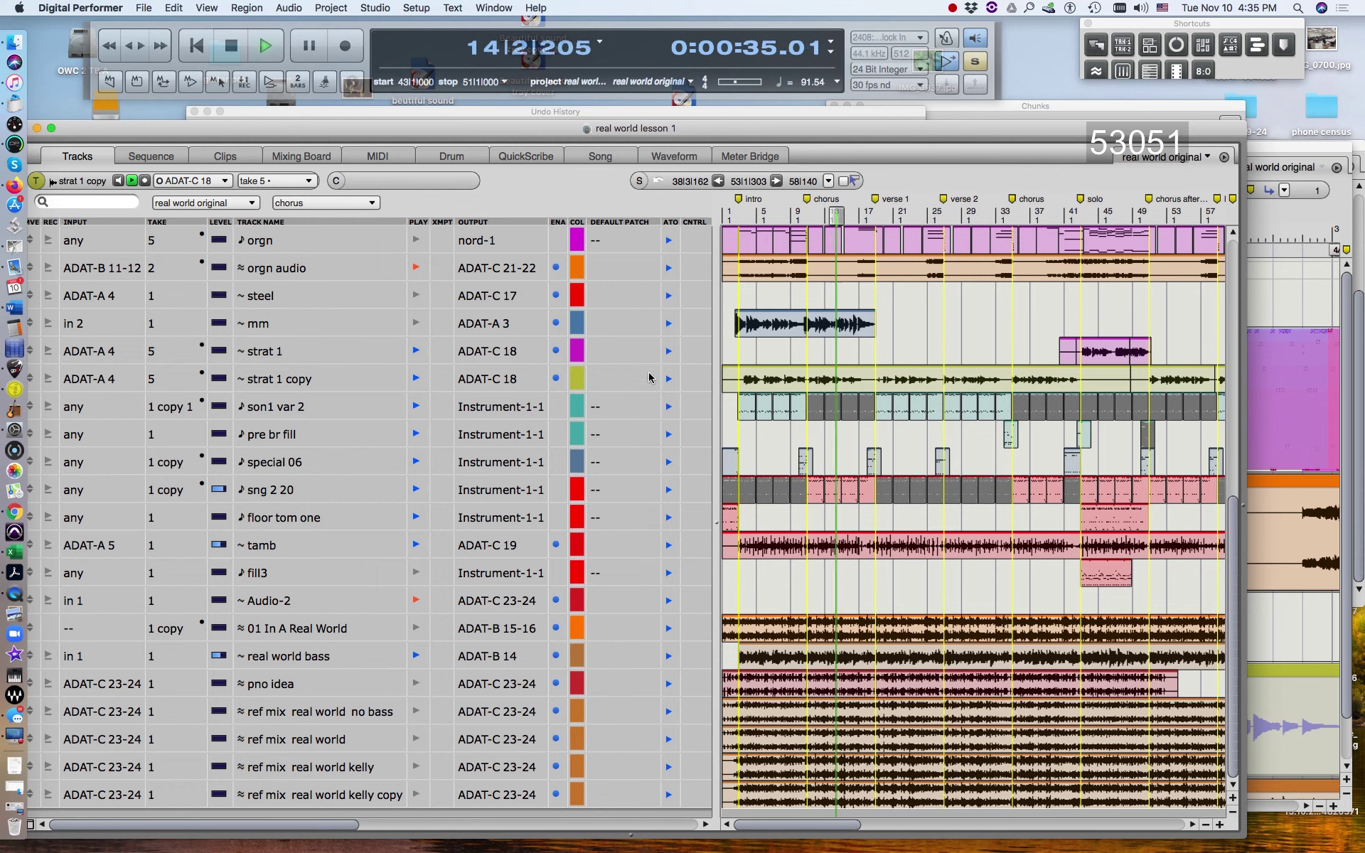
key("space")
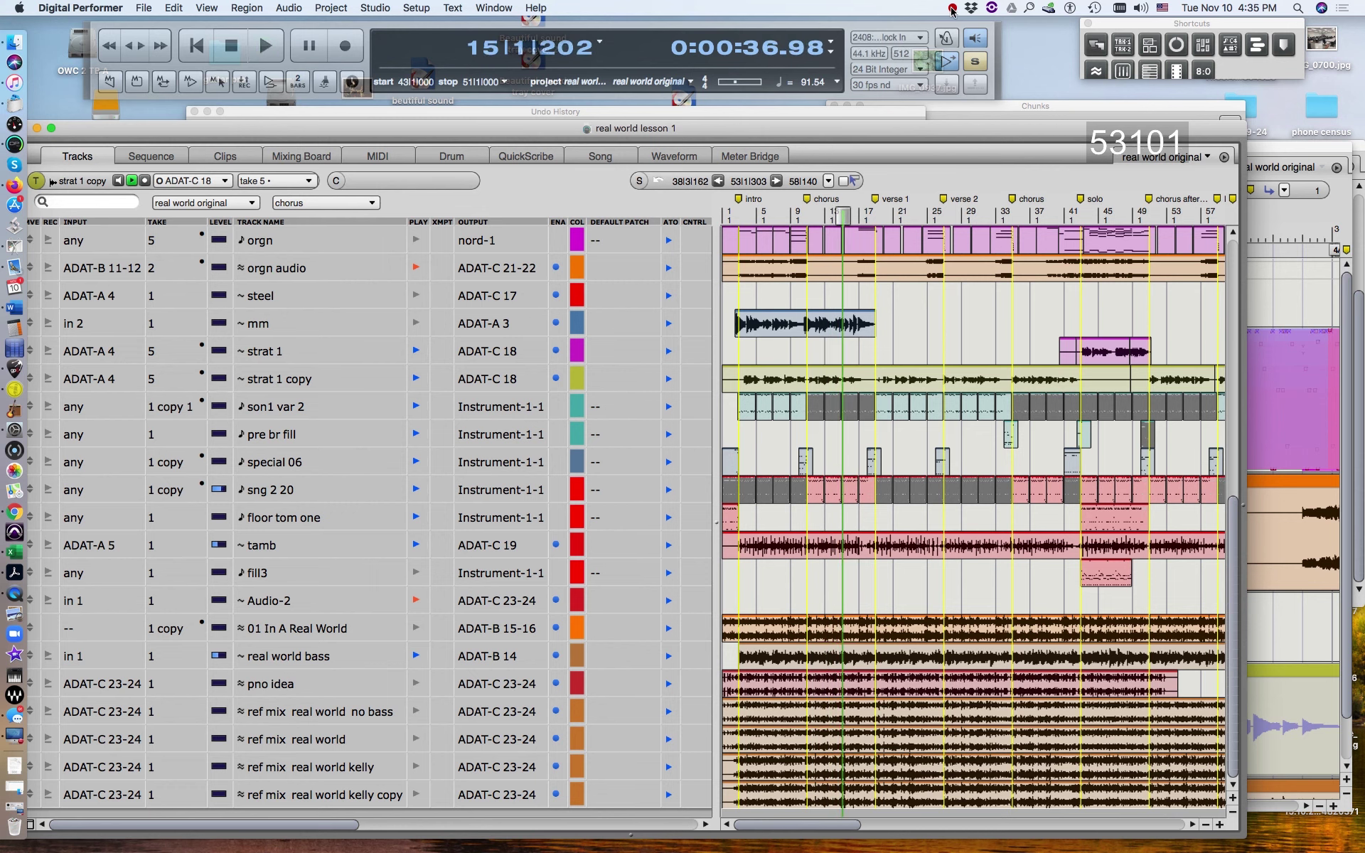
left_click(953, 9)
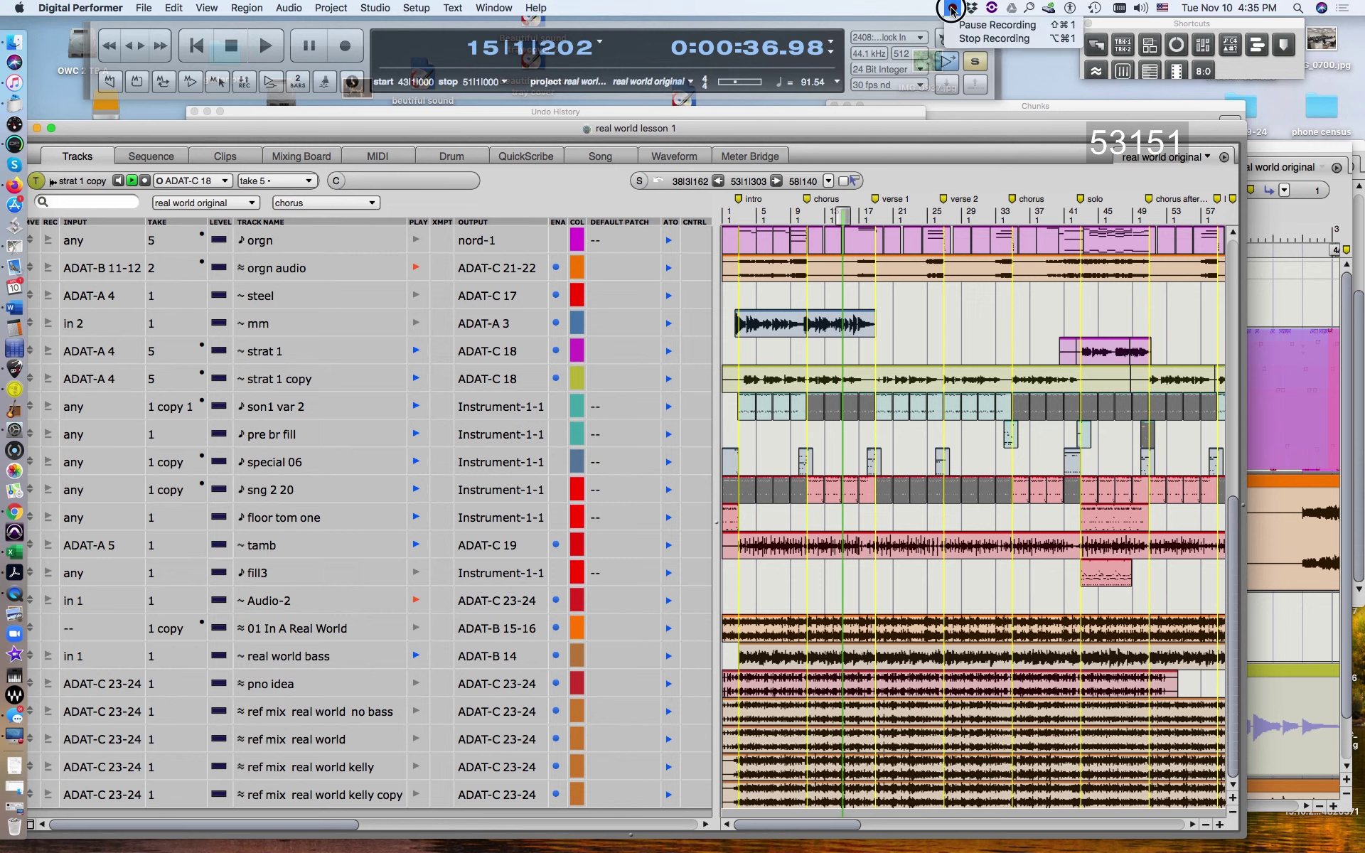
left_click(959, 27)
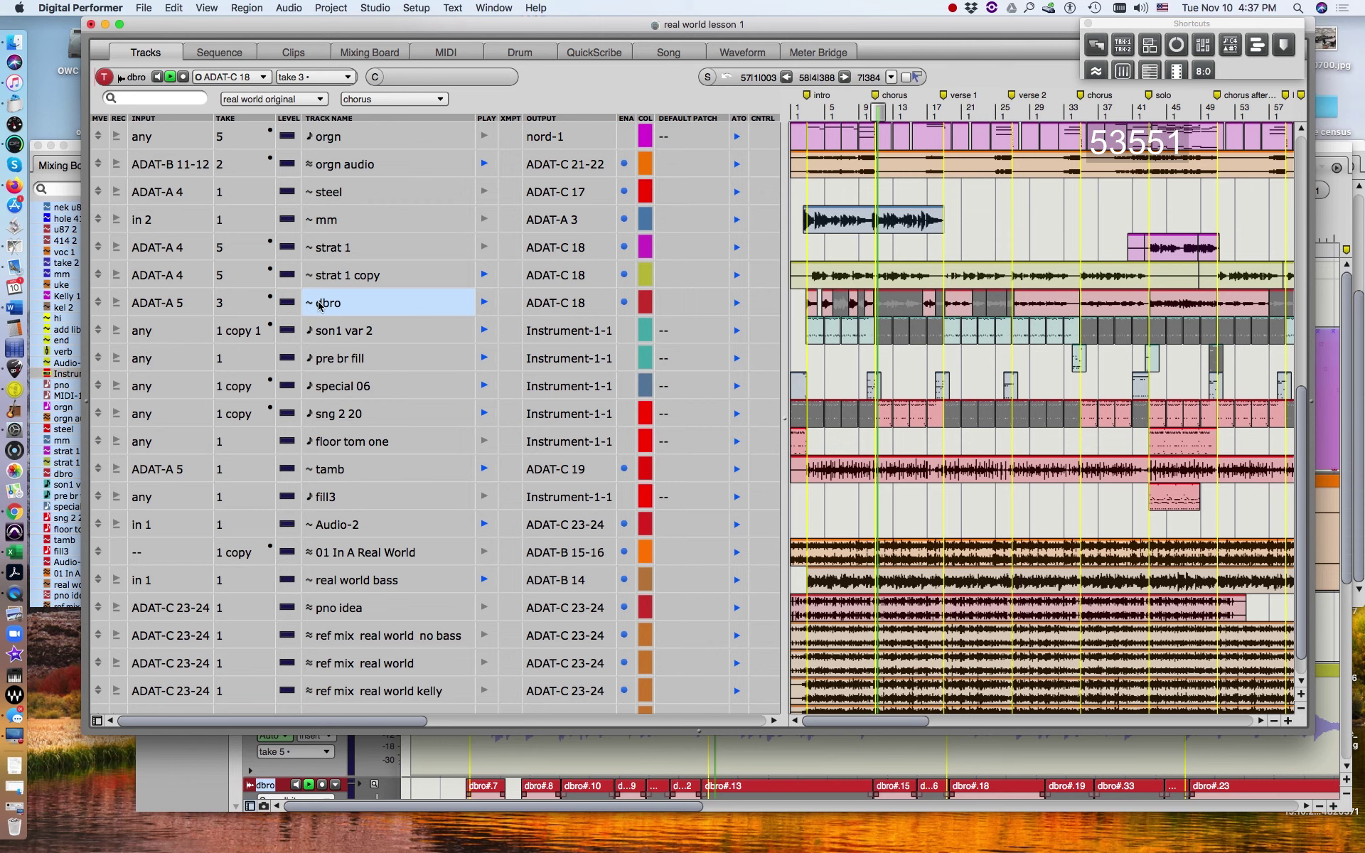
Open the dbro track in the Sequence Editor and show its soundbites from verse 1 to the solo
left_click(795, 303)
double_click(795, 302)
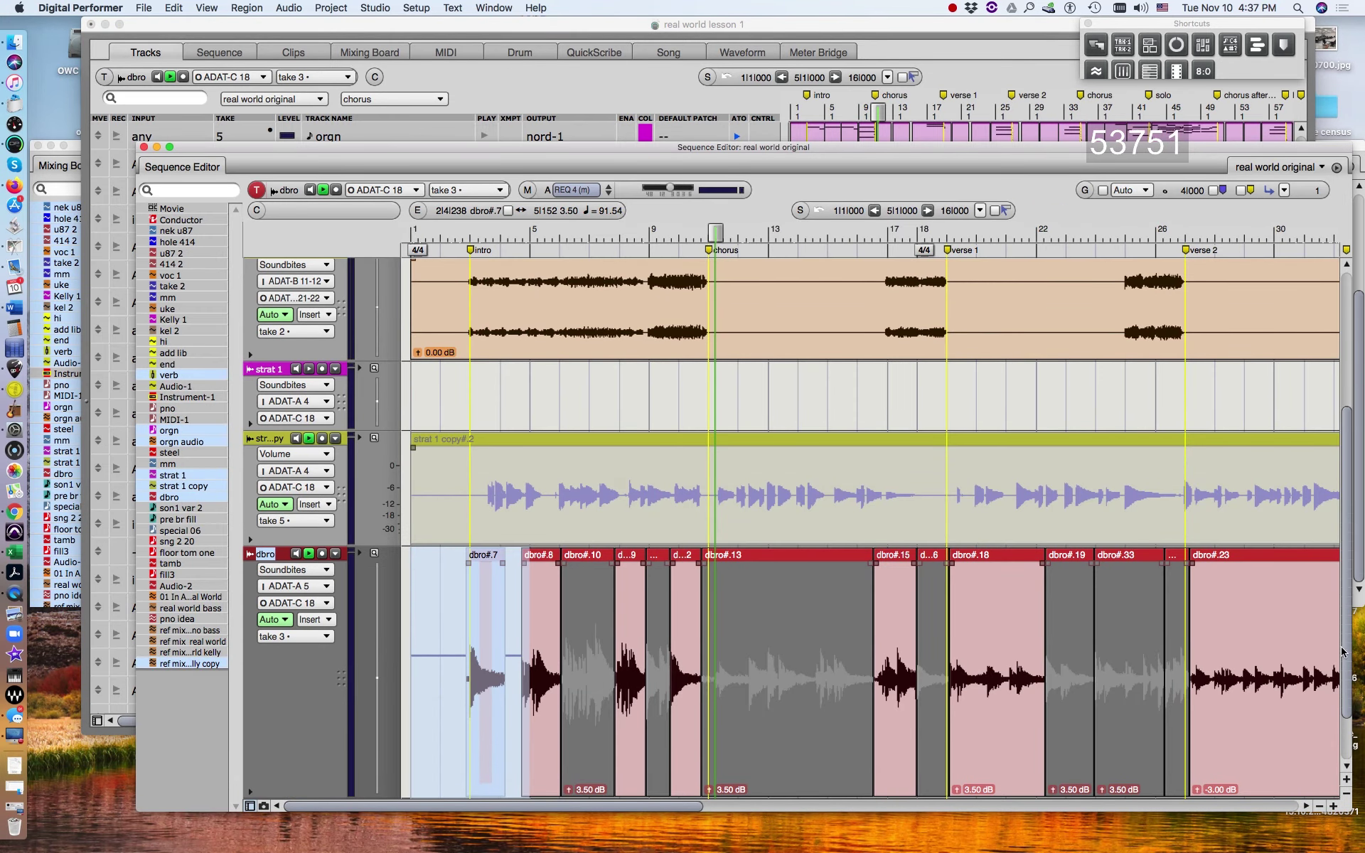
scroll(1342, 651, "down", 2)
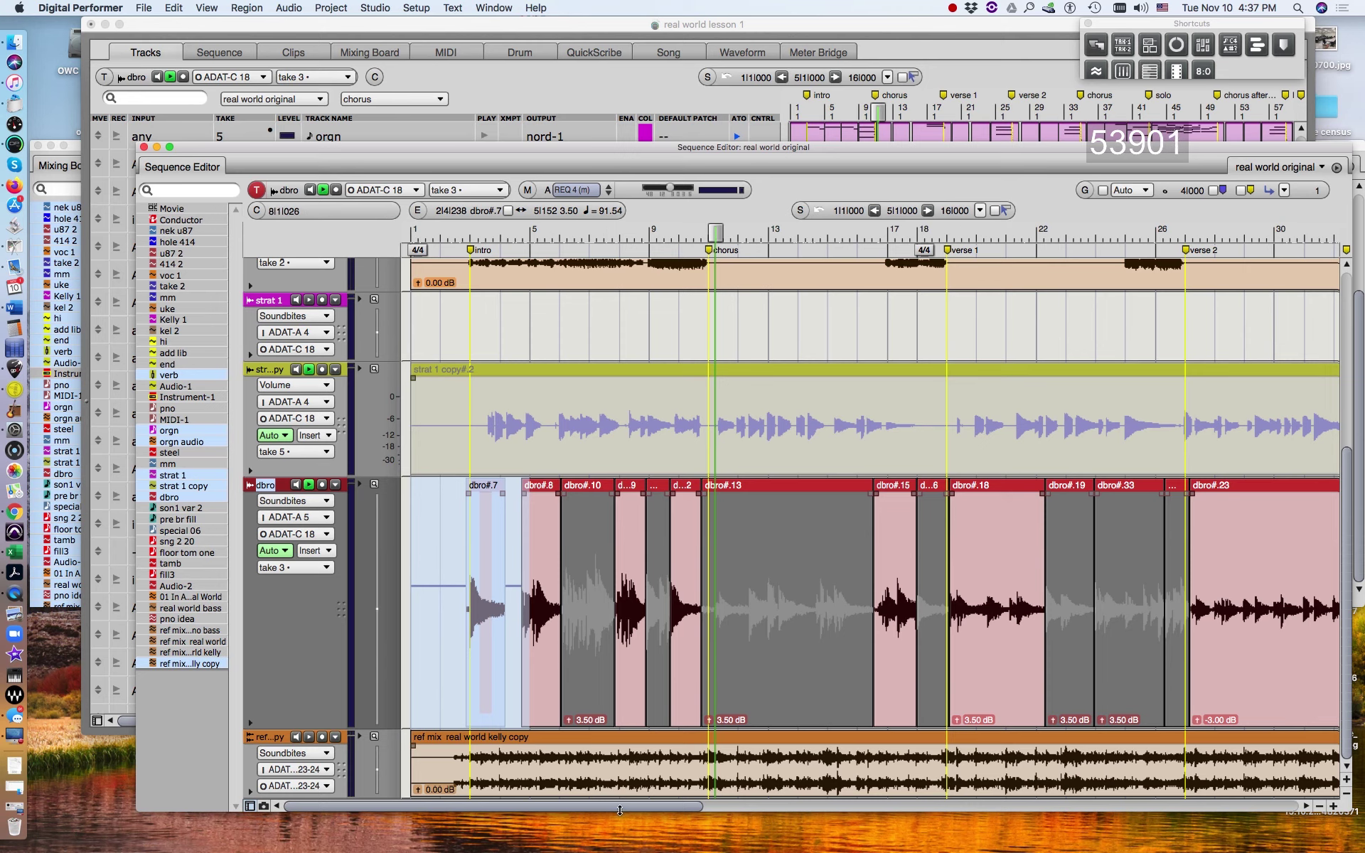
left_click_drag(619, 806, 730, 809)
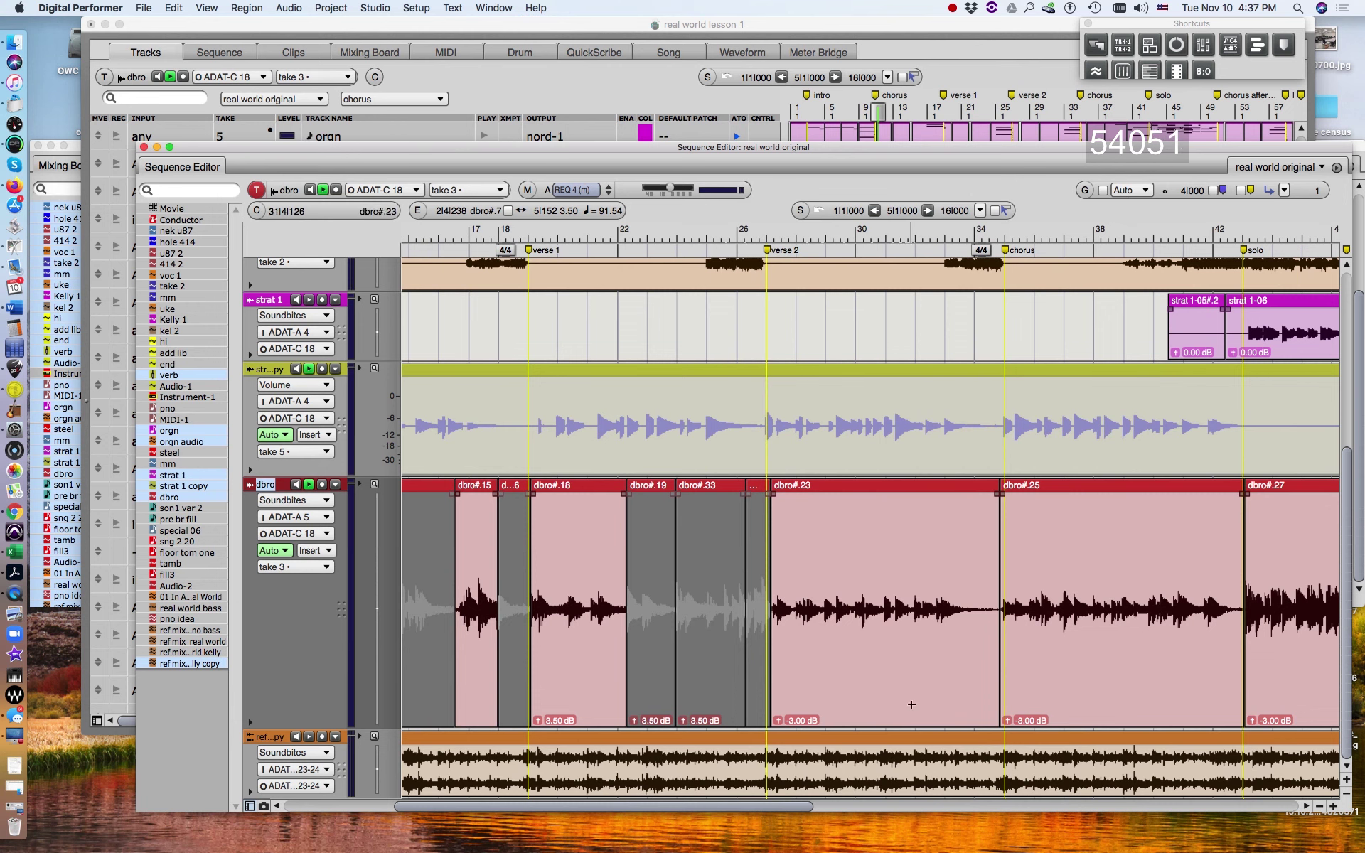
Split the dbro soundbite following the verse 2 marker at 29|2|041 and 32|1|064, and toggle the middle piece's mute on and off
left_click_drag(917, 708, 834, 717)
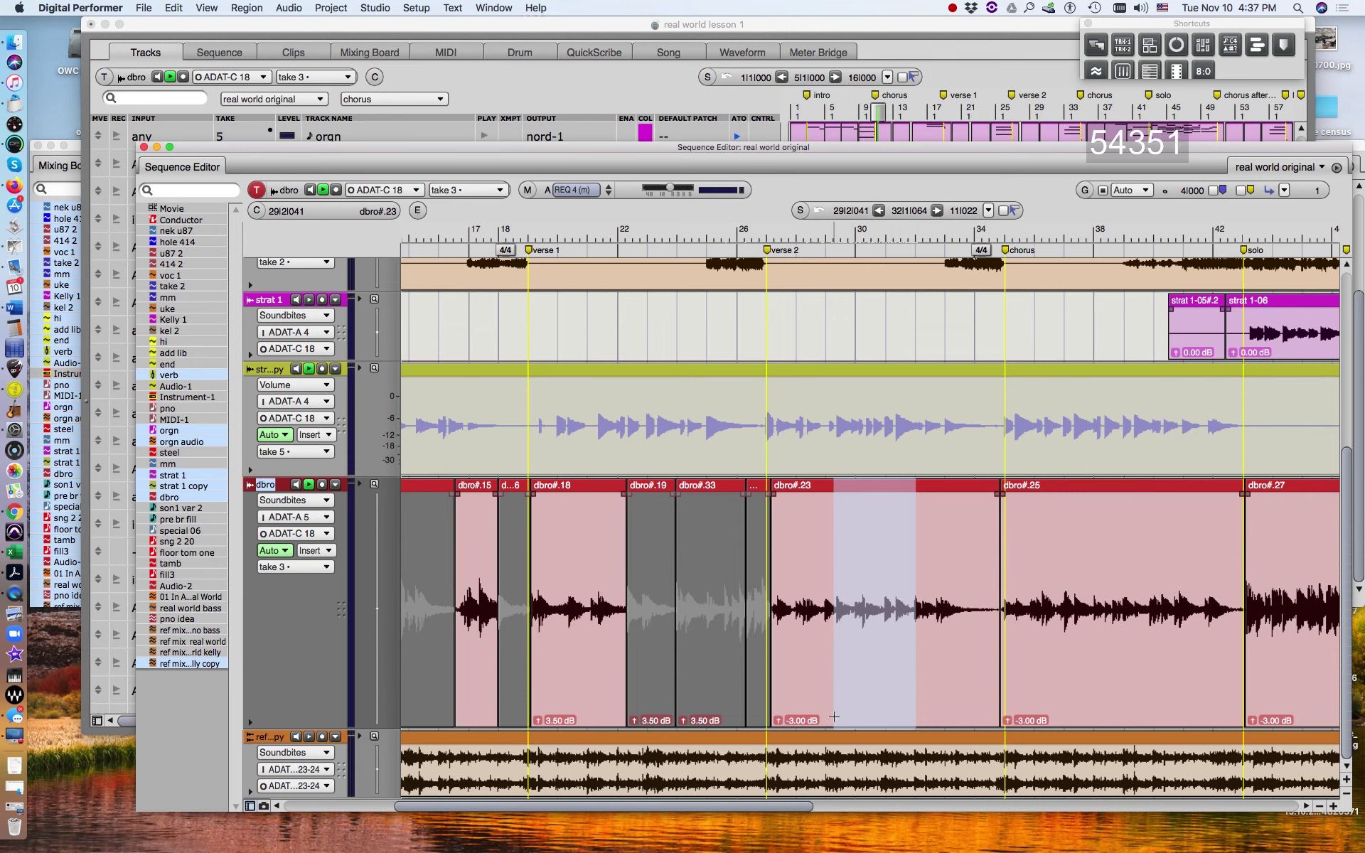
key("super+y")
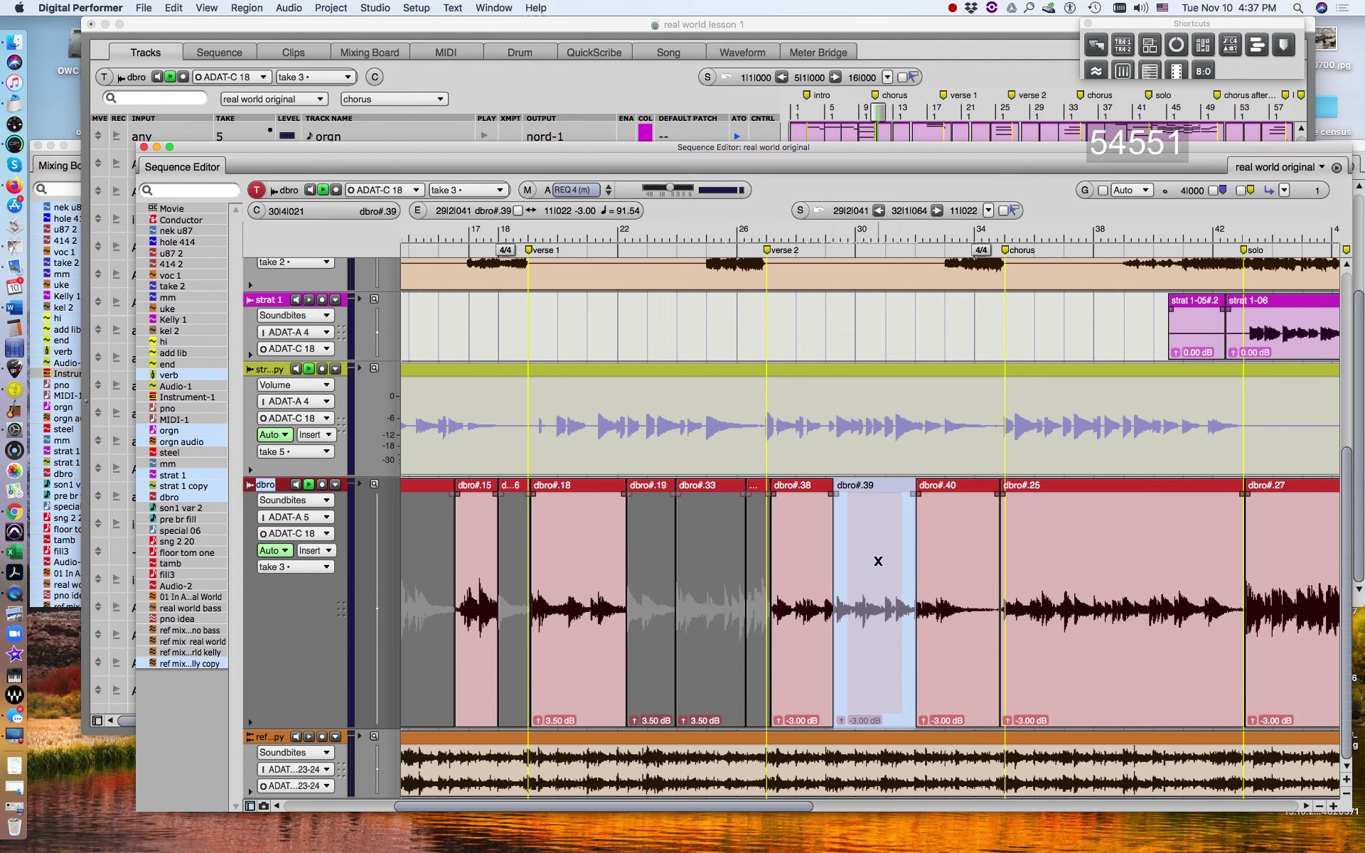
left_click(878, 561)
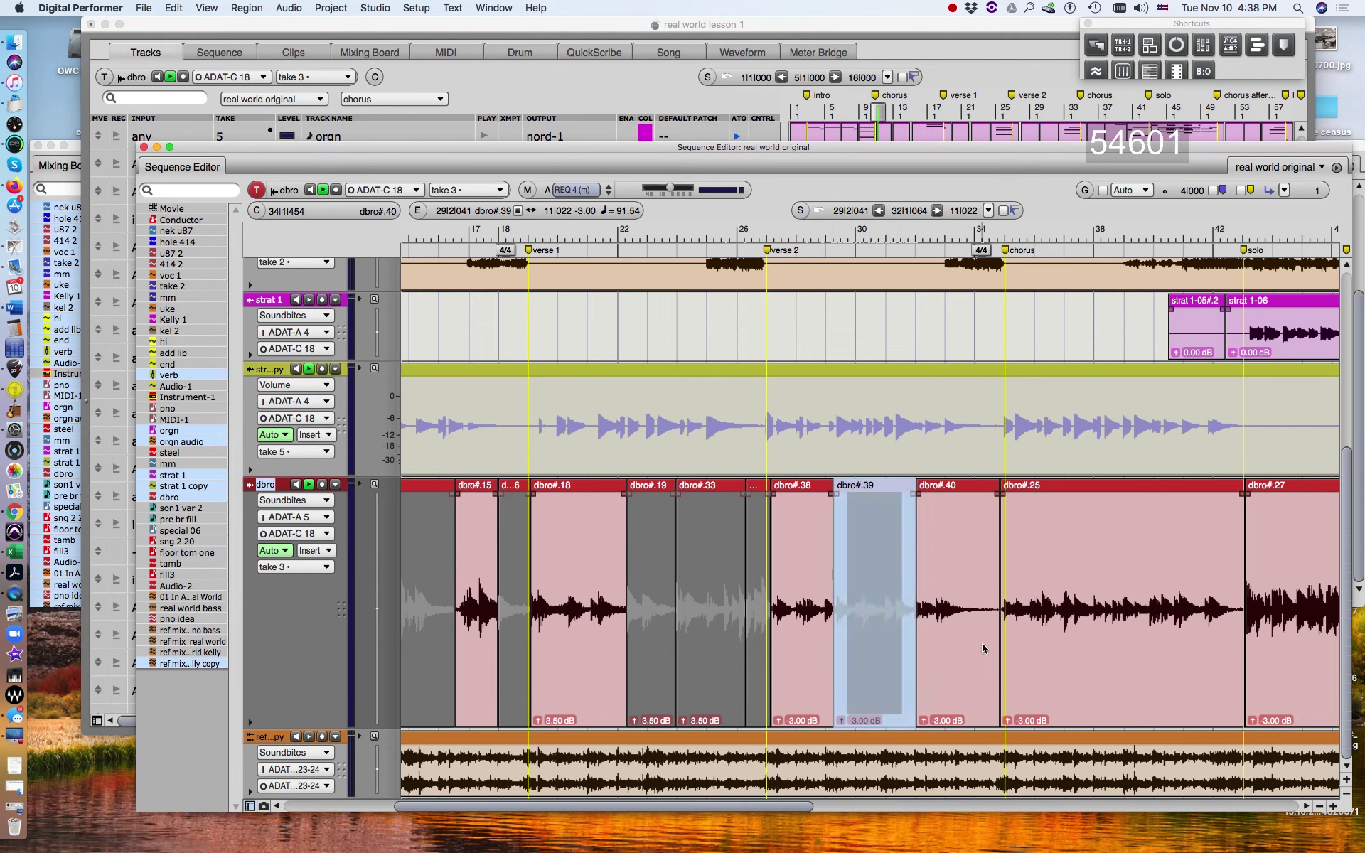
left_click(906, 585)
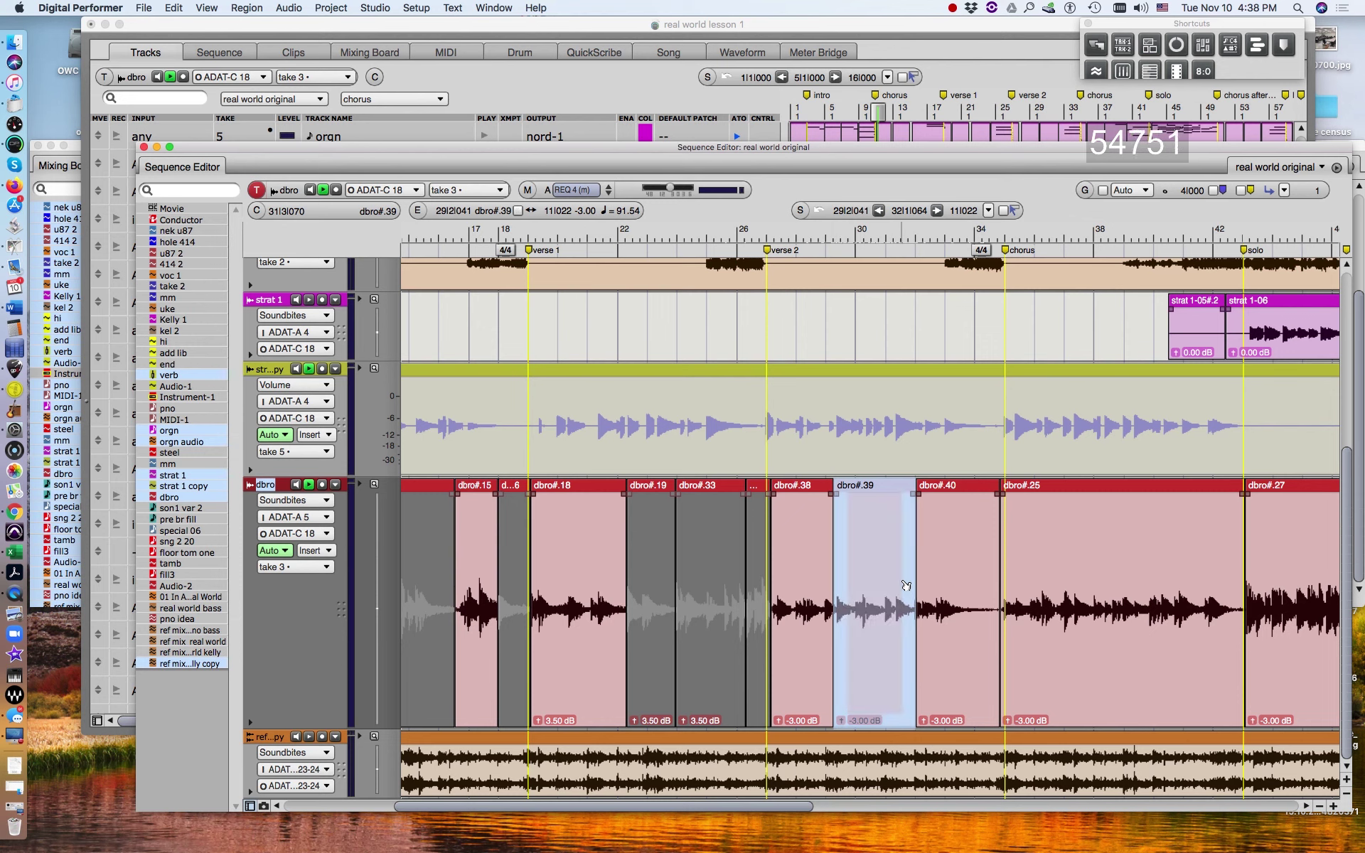
Undo the dbro split, try erasing the 29|2|041 to 32|1|064 range and extending the following soundbite earlier to about 31|1|315, and undo both edits
key("super+z")
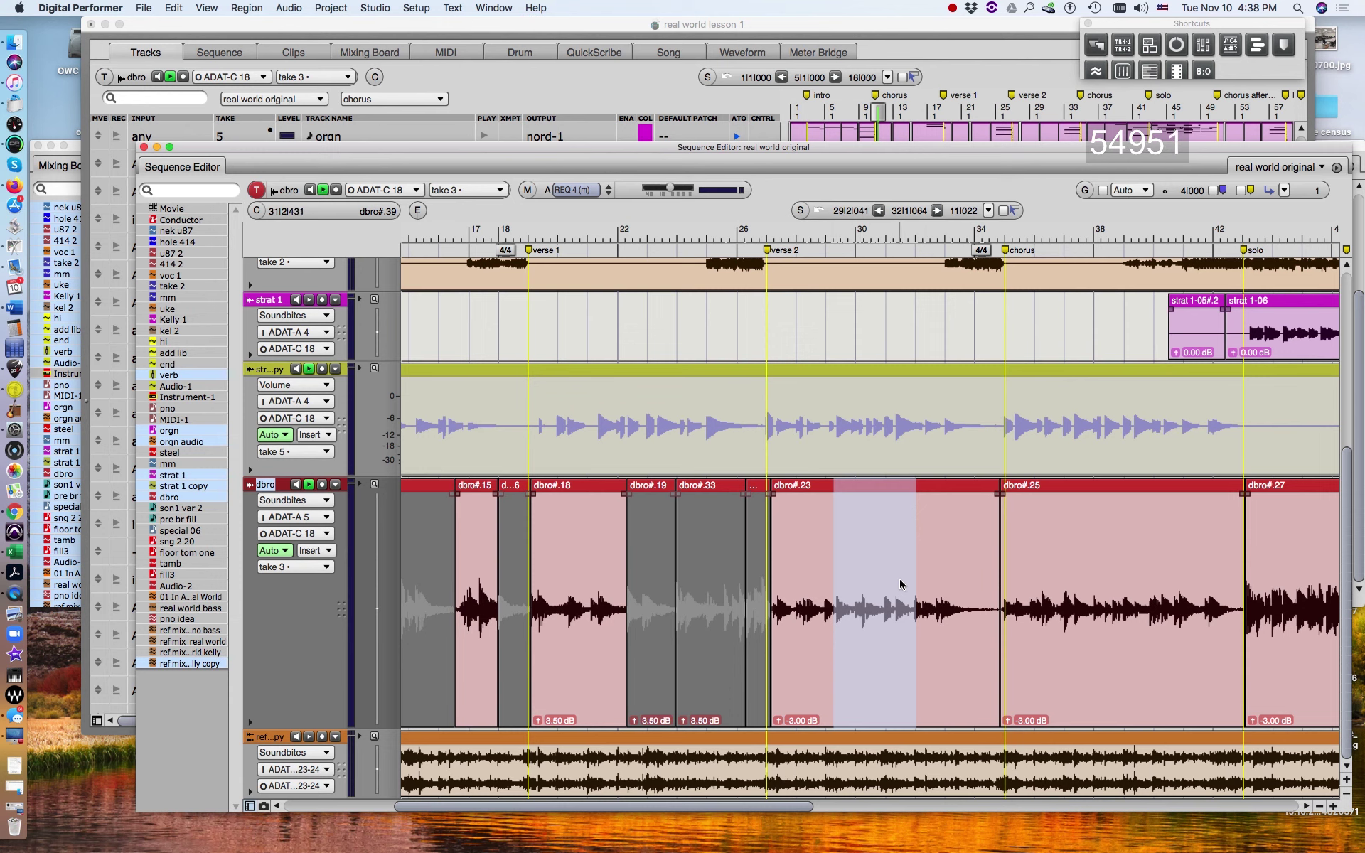
key("Delete")
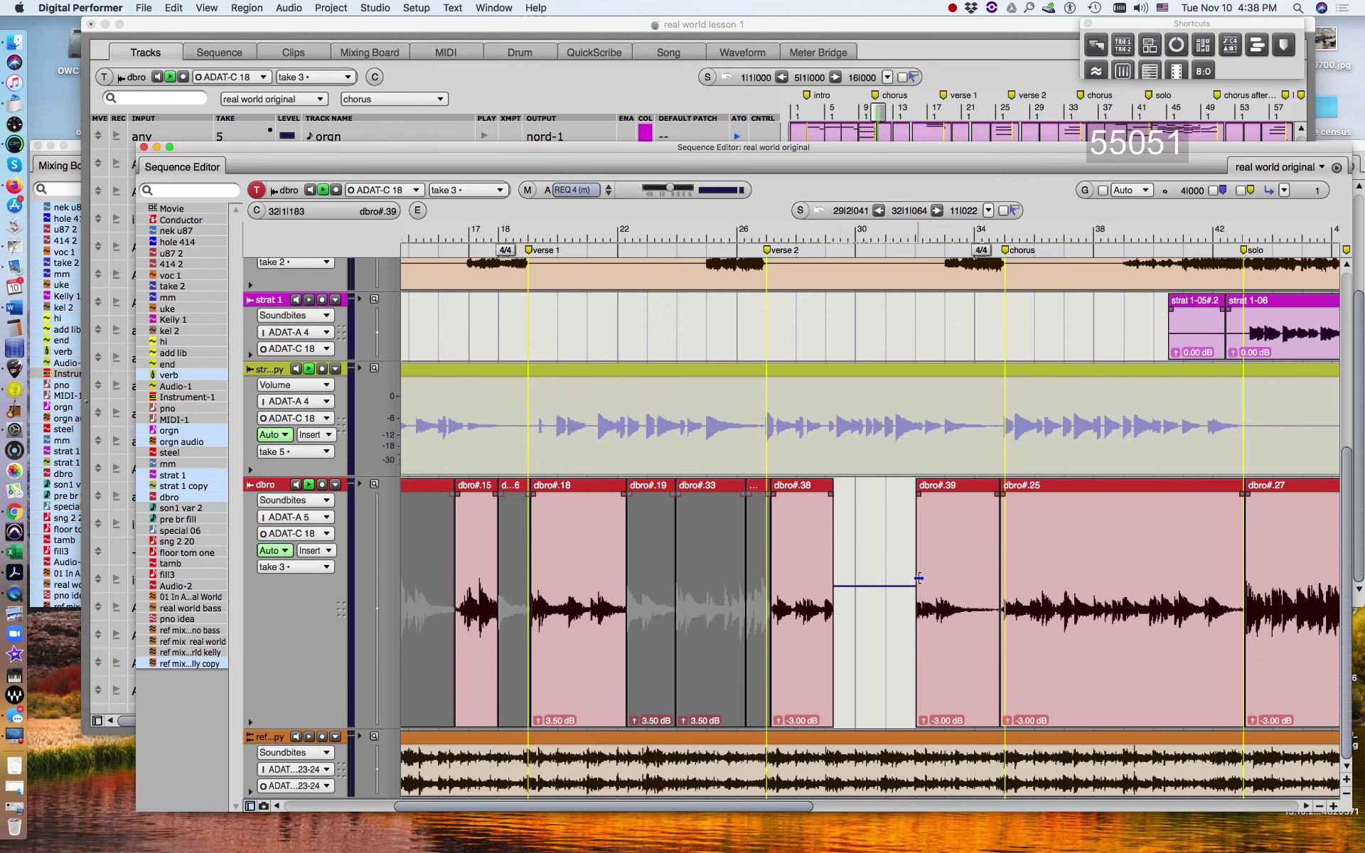
left_click_drag(918, 577, 890, 572)
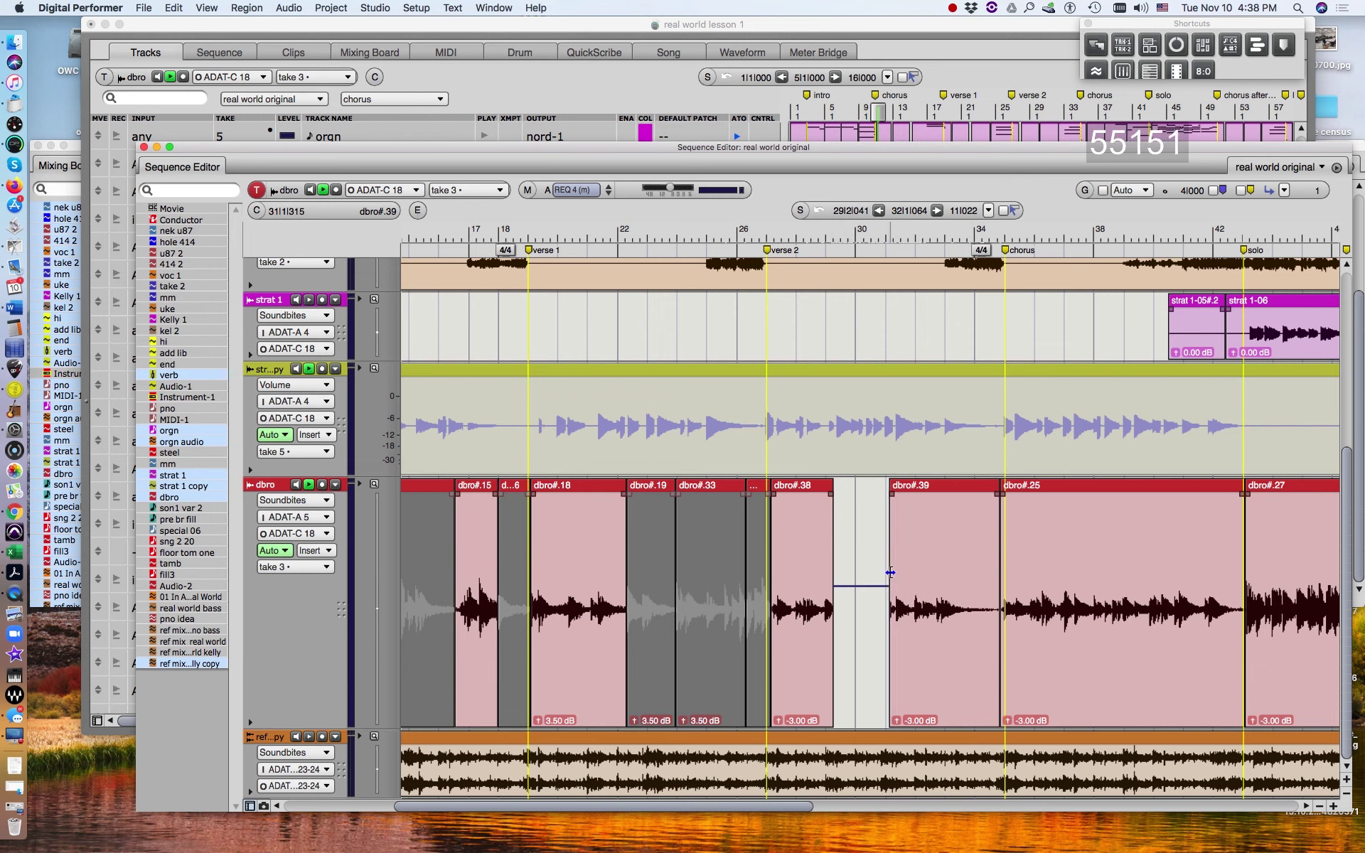
key("super+z")
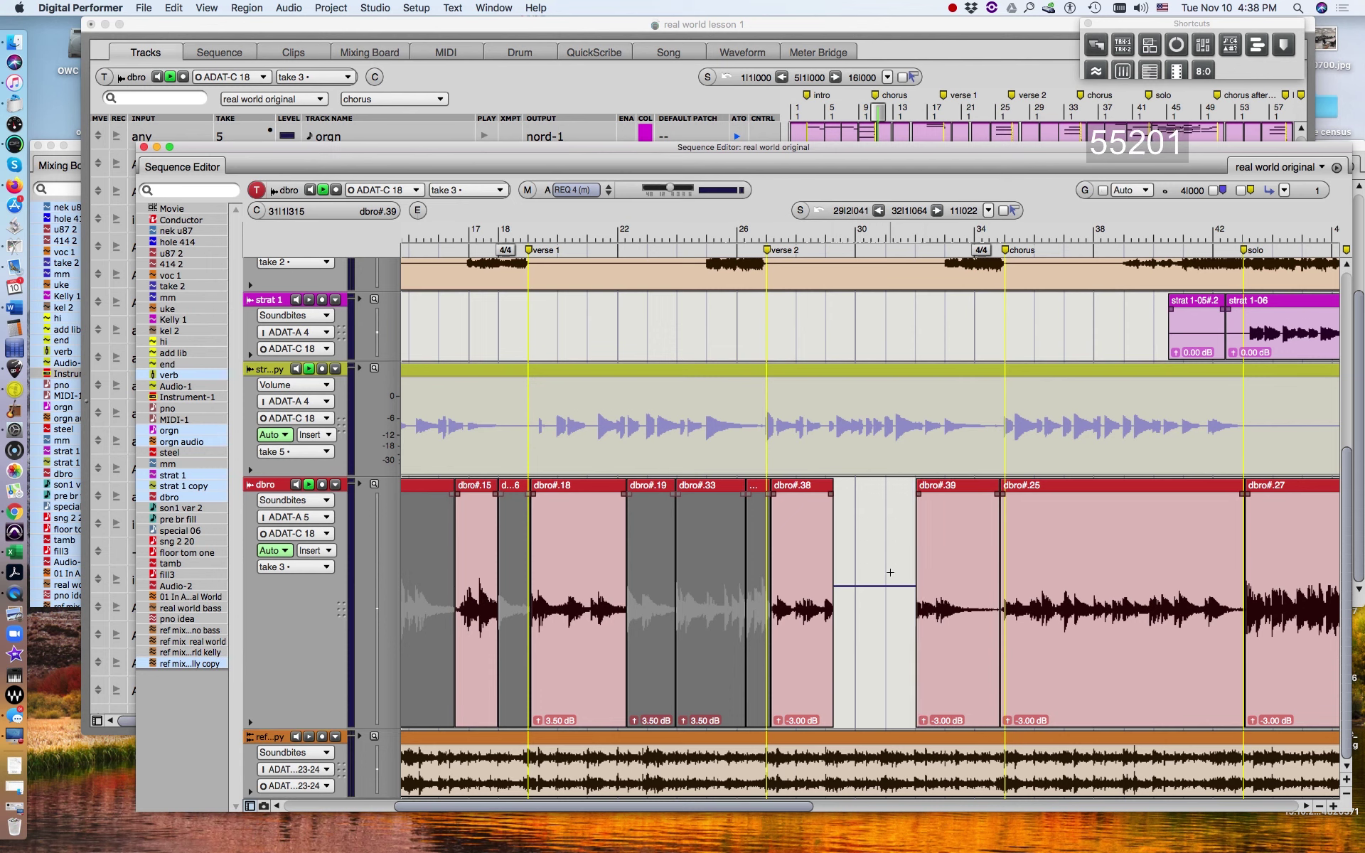
key("super+z")
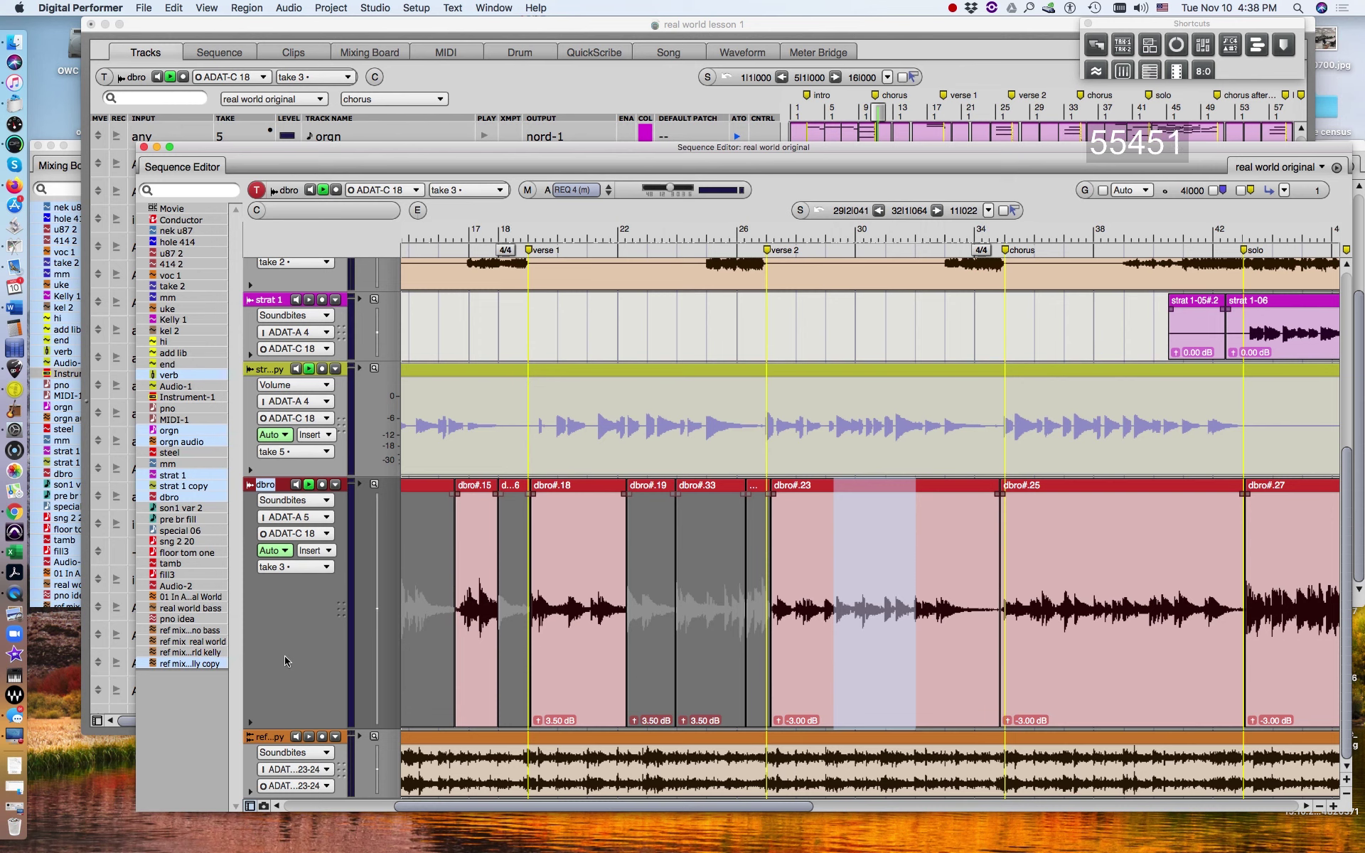
Show the list of takes for the dbro track and keep take 3
left_click(322, 567)
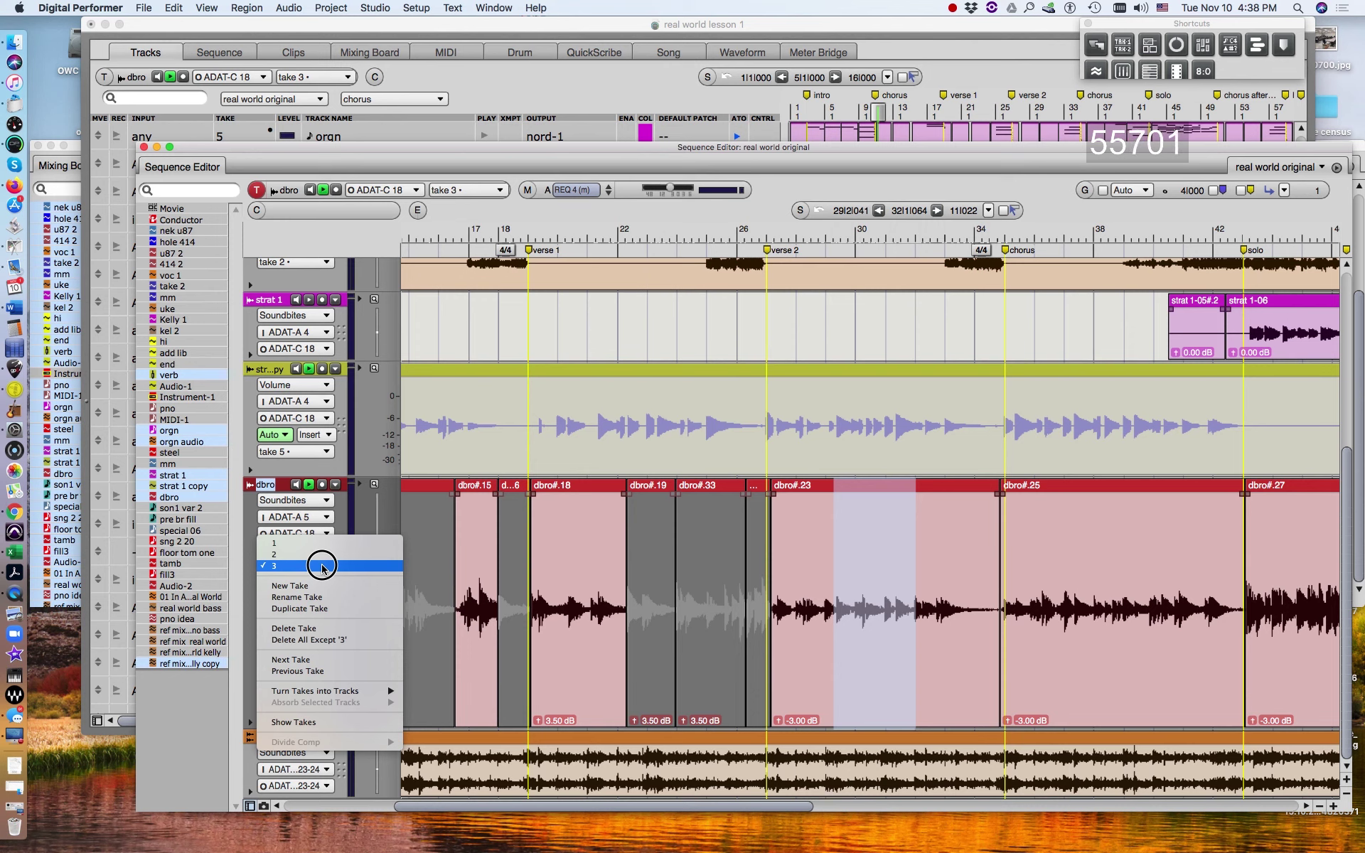
left_click(322, 565)
left_click(954, 9)
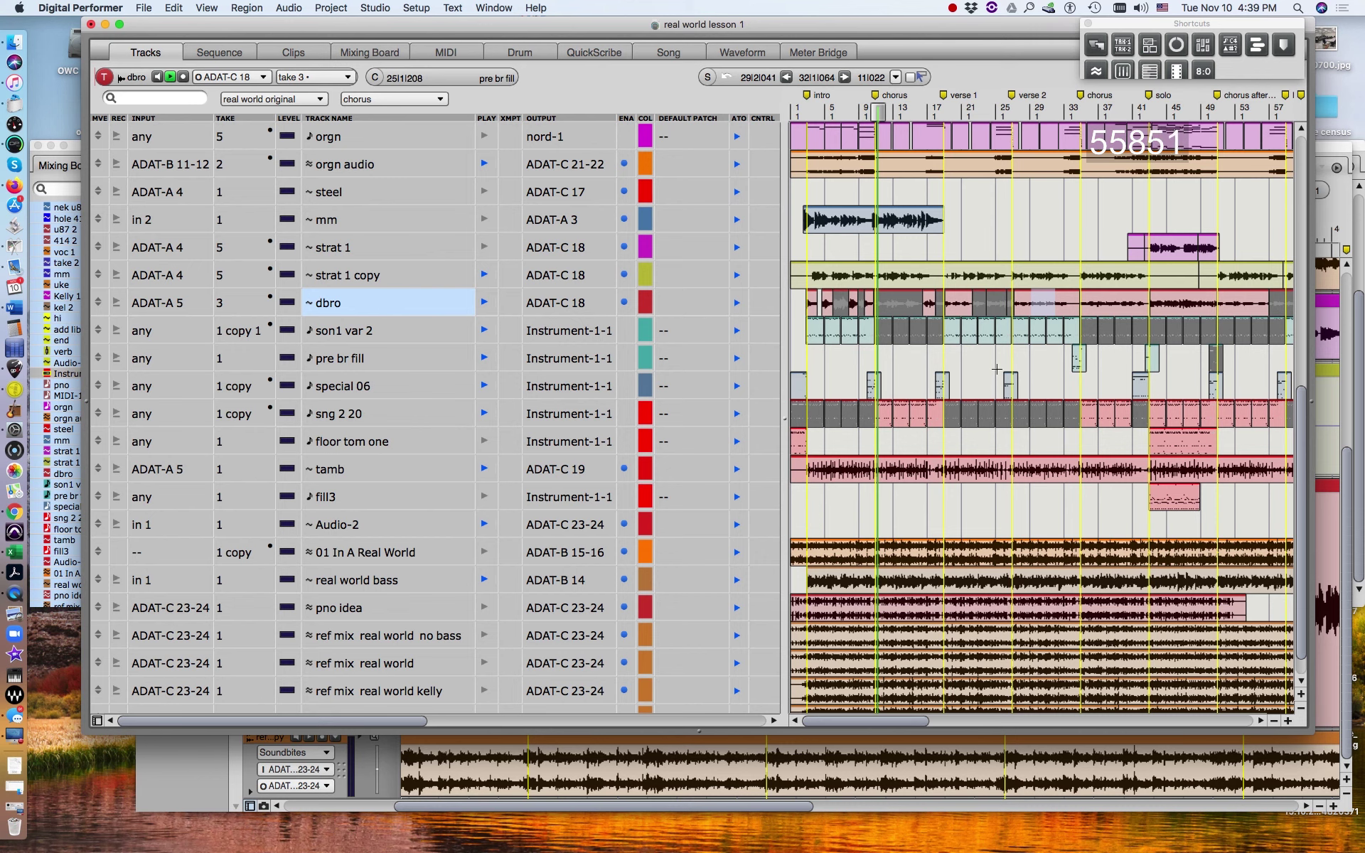
Audition the song from verse 1 with strat 1 and strat 1 copy taken out of playback, and jump ahead to about bar 32
left_click_drag(981, 24, 928, 98)
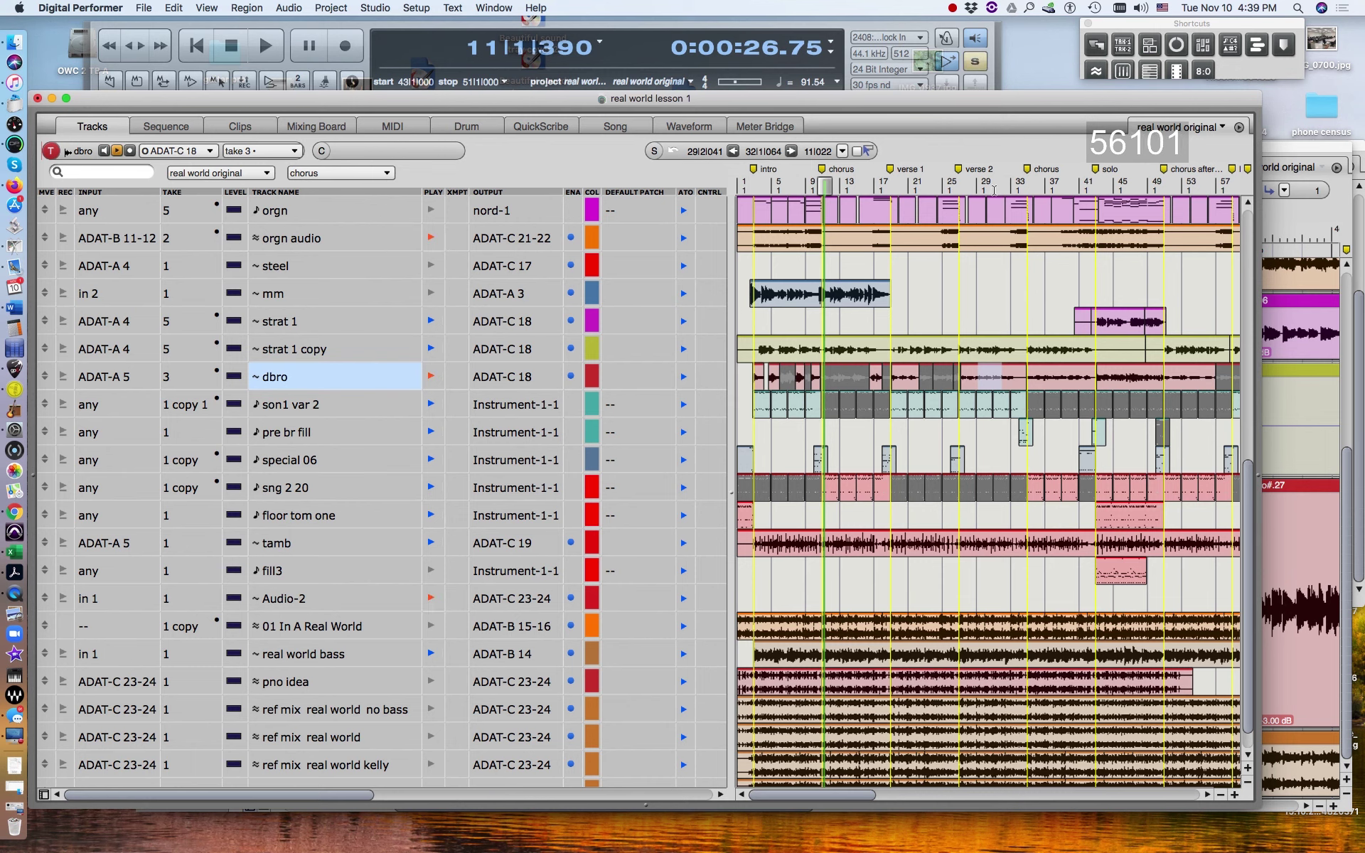
left_click(882, 184)
key("space")
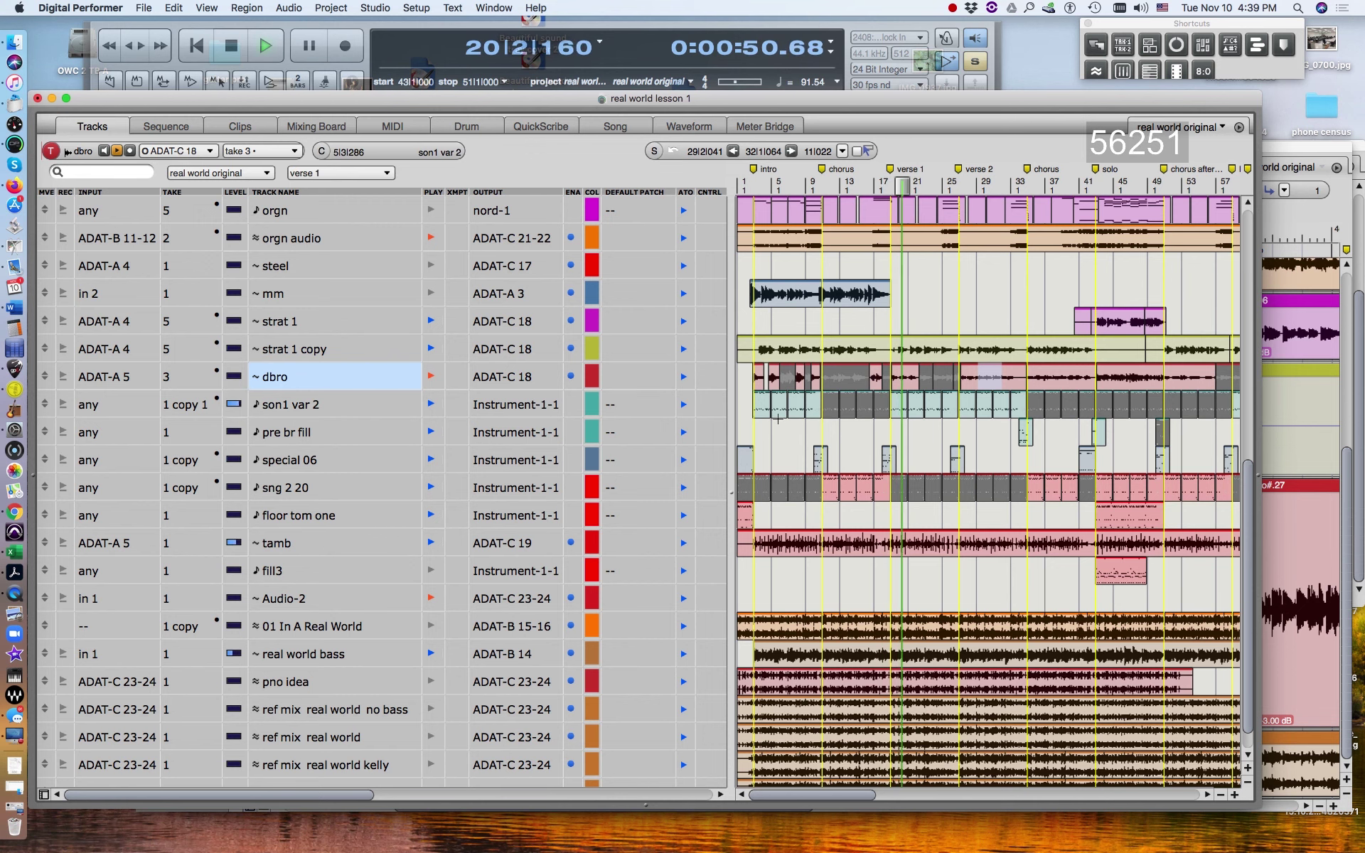
left_click(431, 349)
left_click(430, 322)
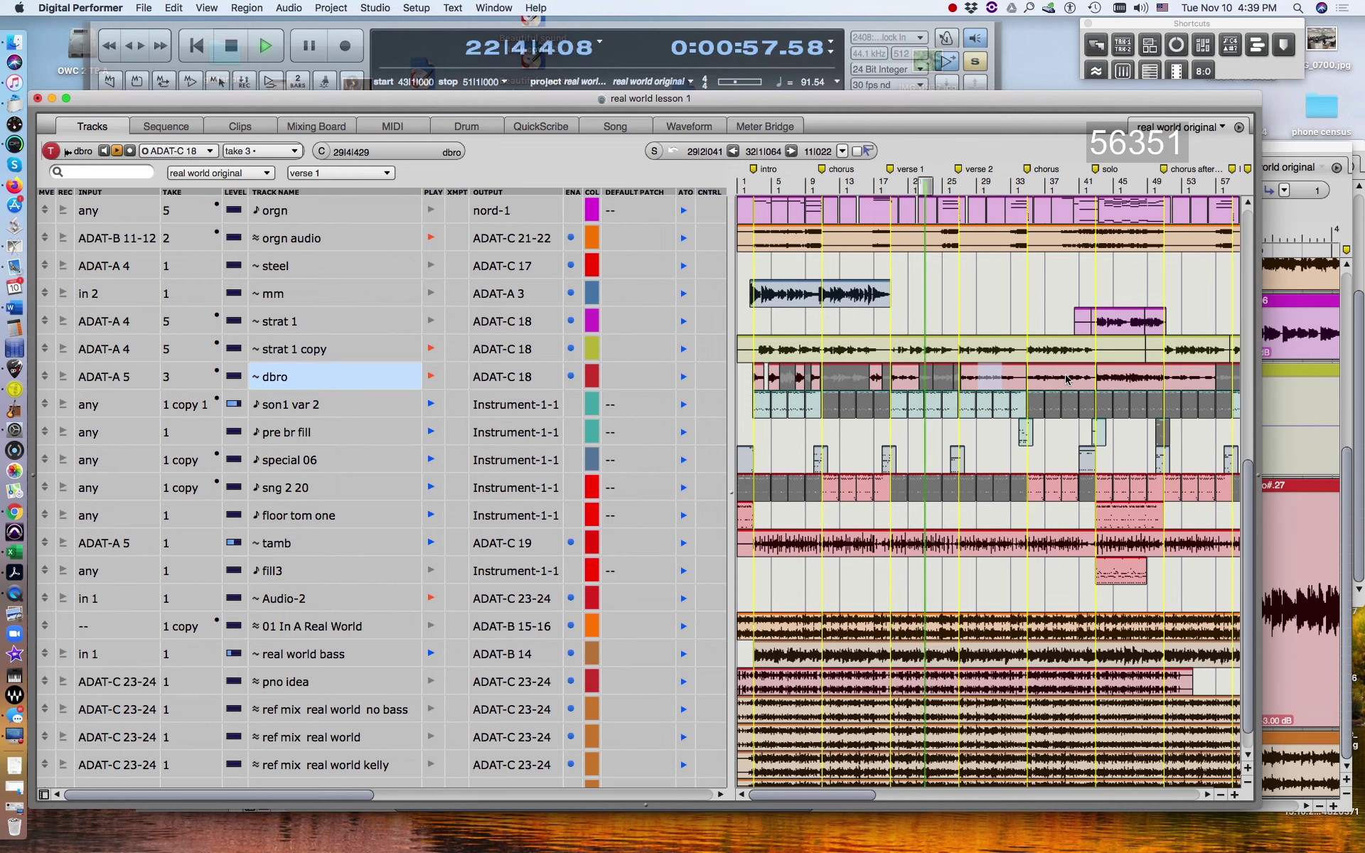
left_click(1011, 184)
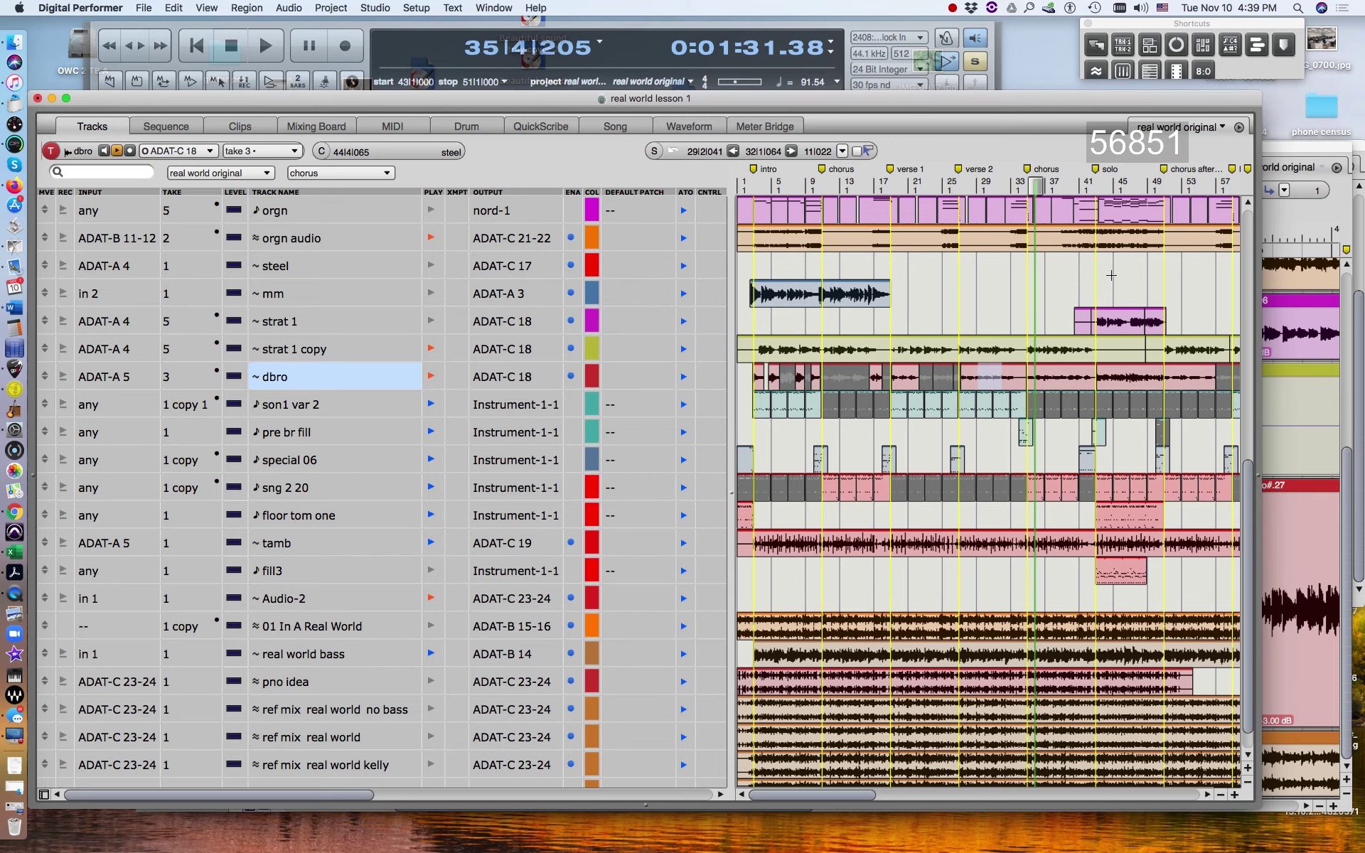
Show the arrangement around the second chorus more closely and audition the fill into the solo from about bar 40 to bar 43
left_click(1235, 795)
left_click(1235, 795)
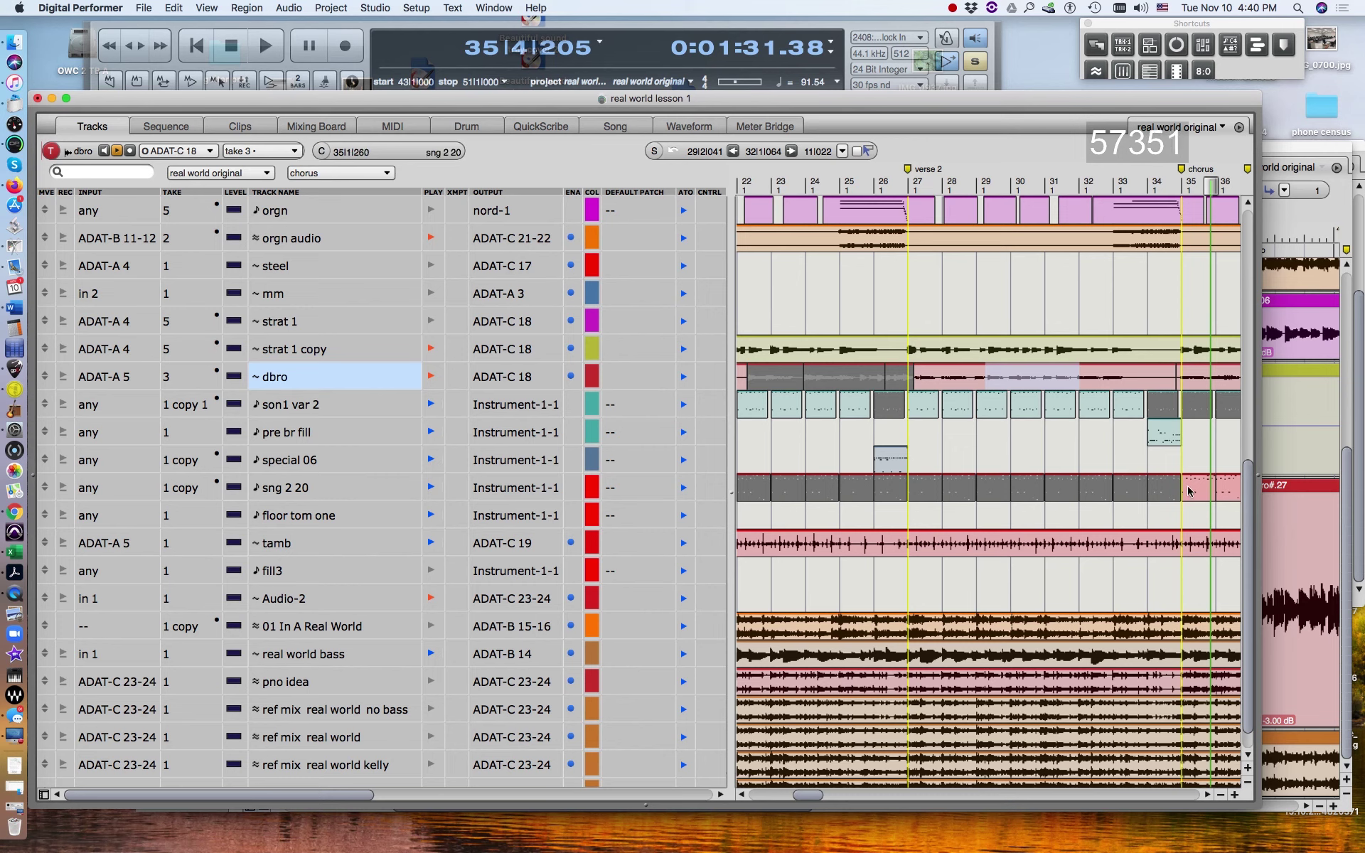
left_click_drag(806, 795, 826, 795)
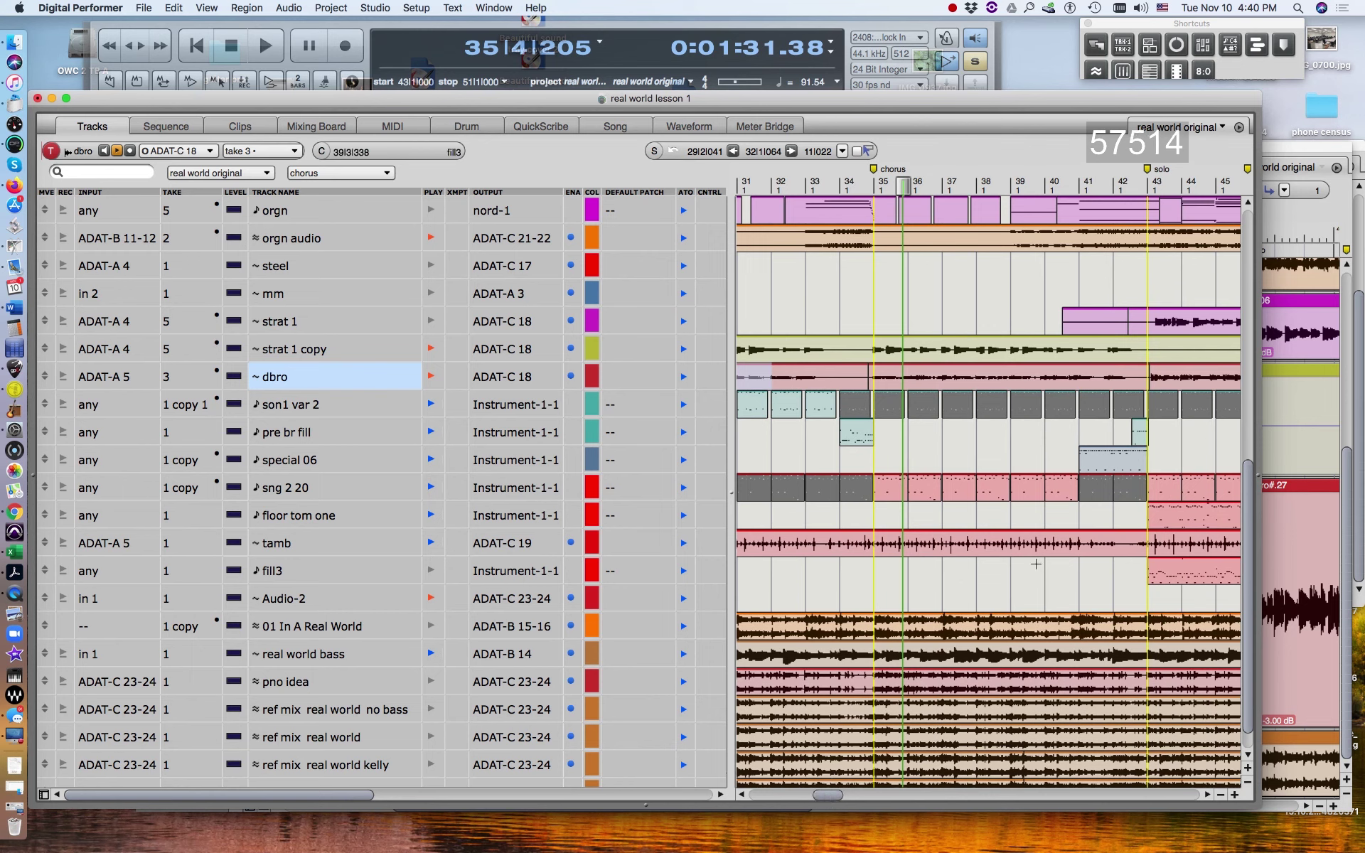
left_click(1064, 182)
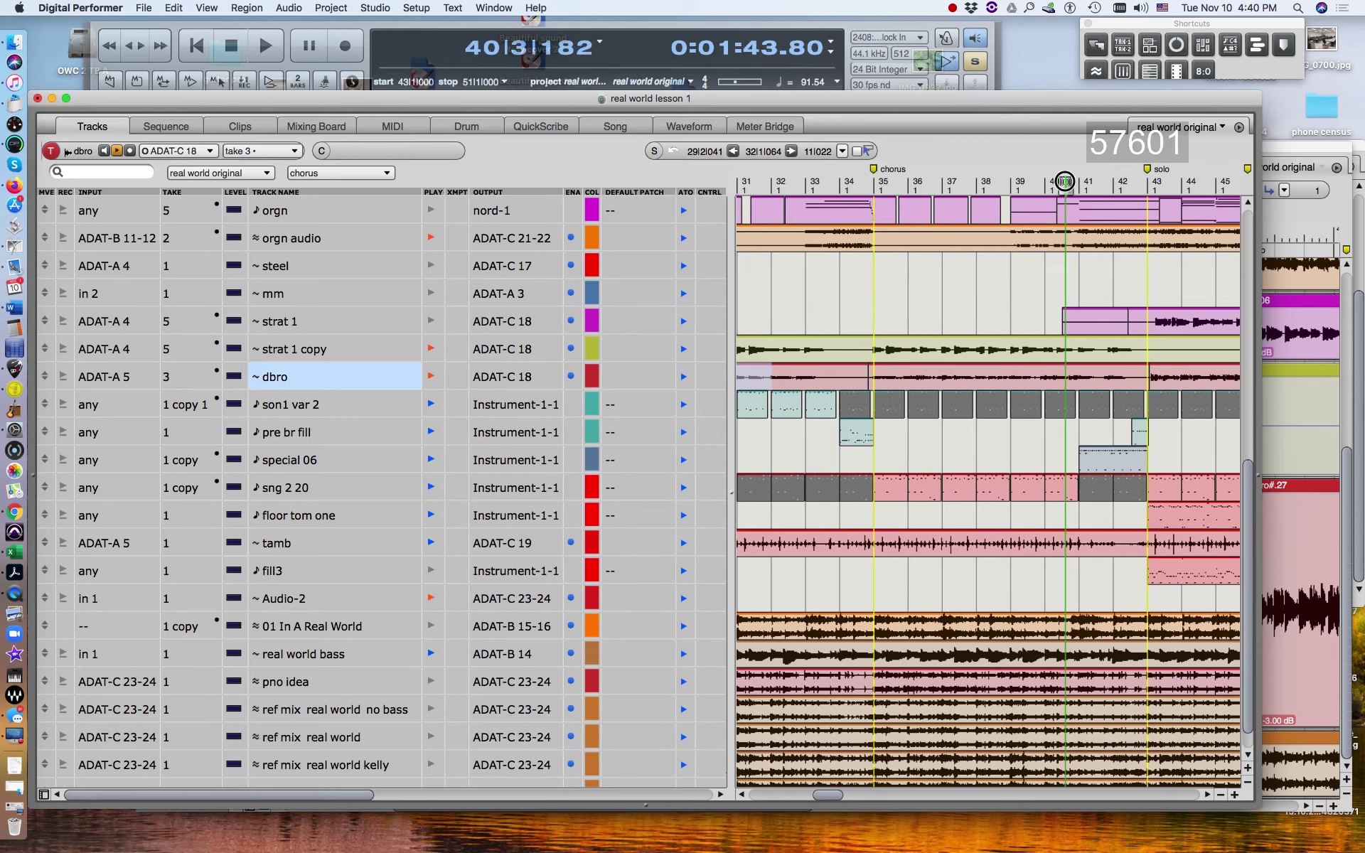
key("space")
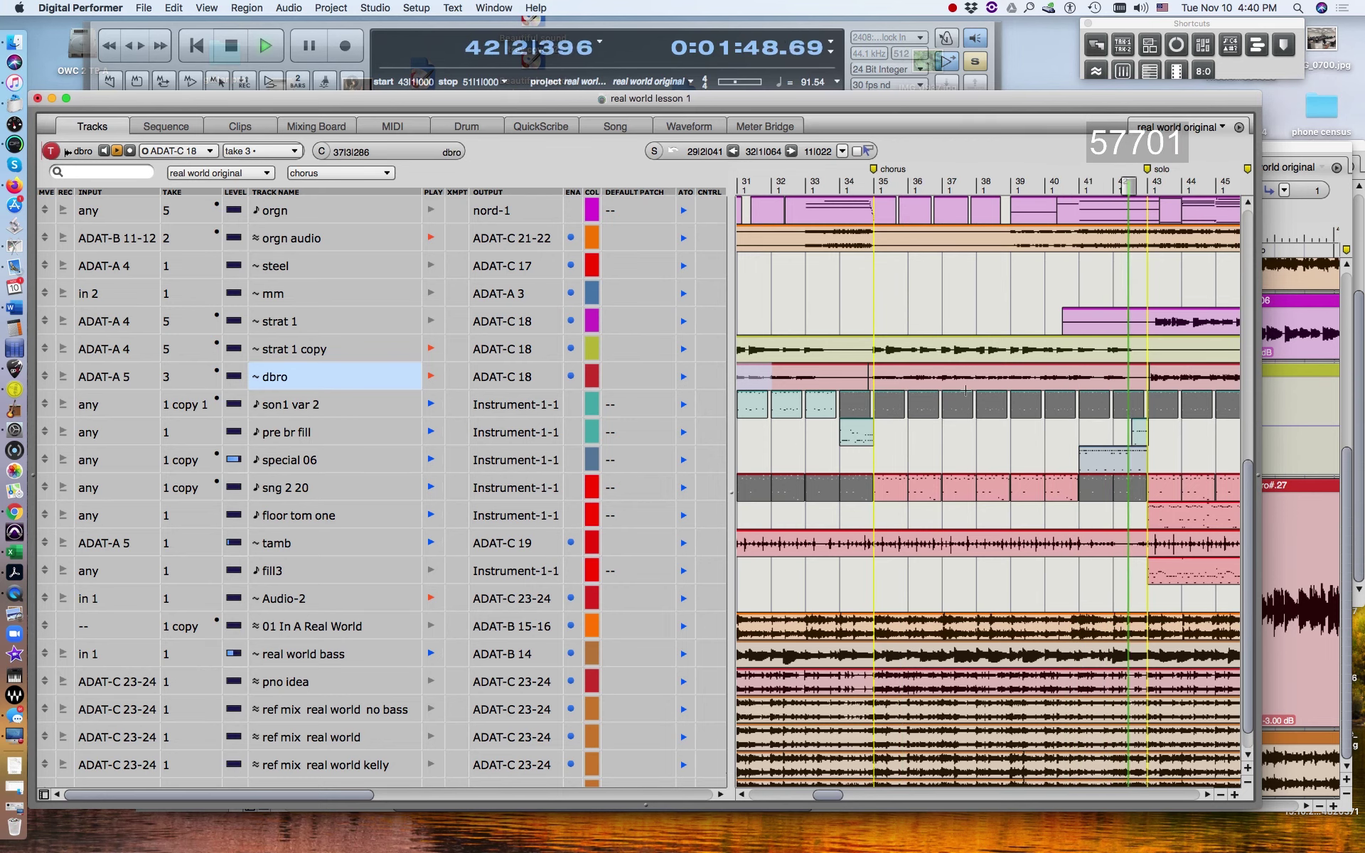
key("space")
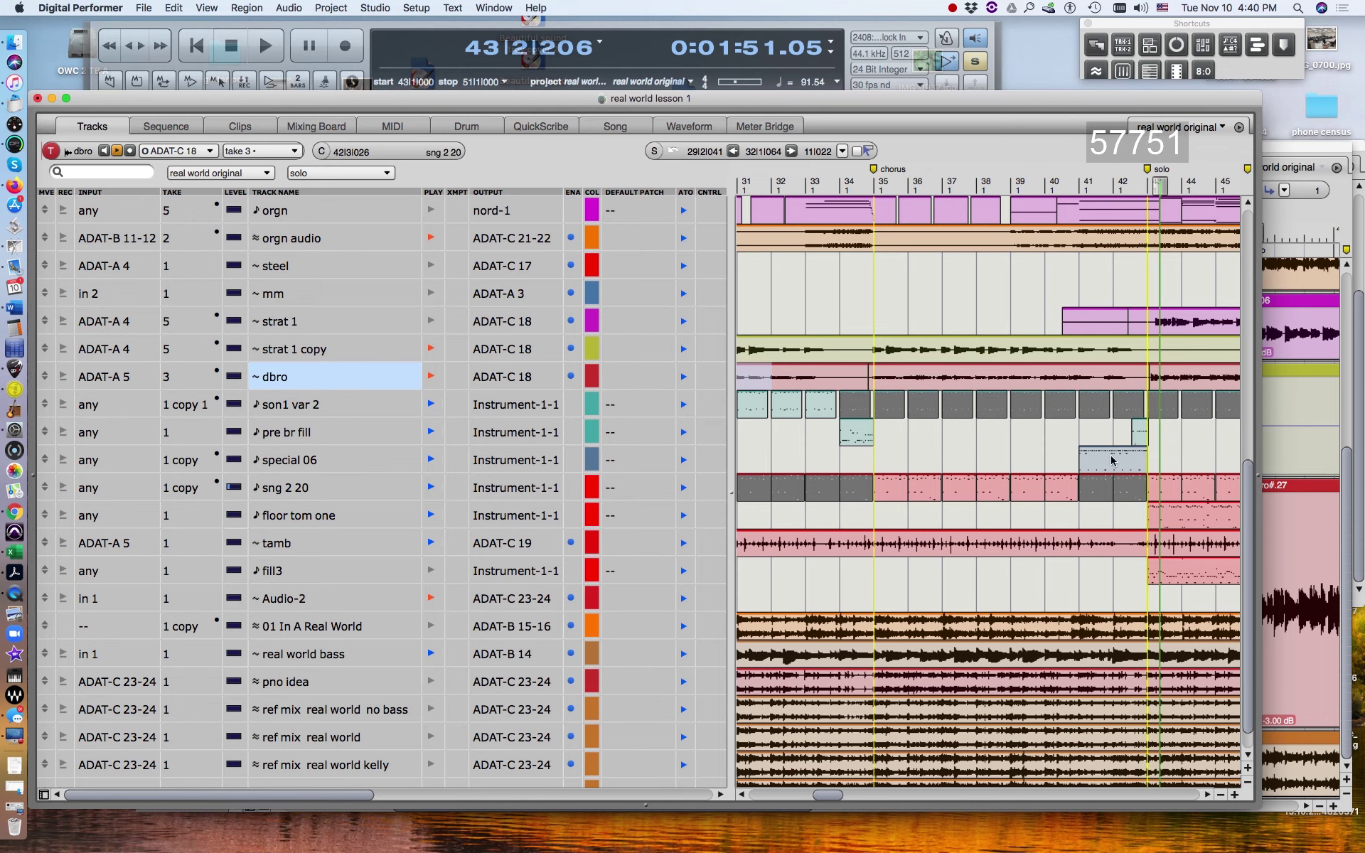
left_click(951, 7)
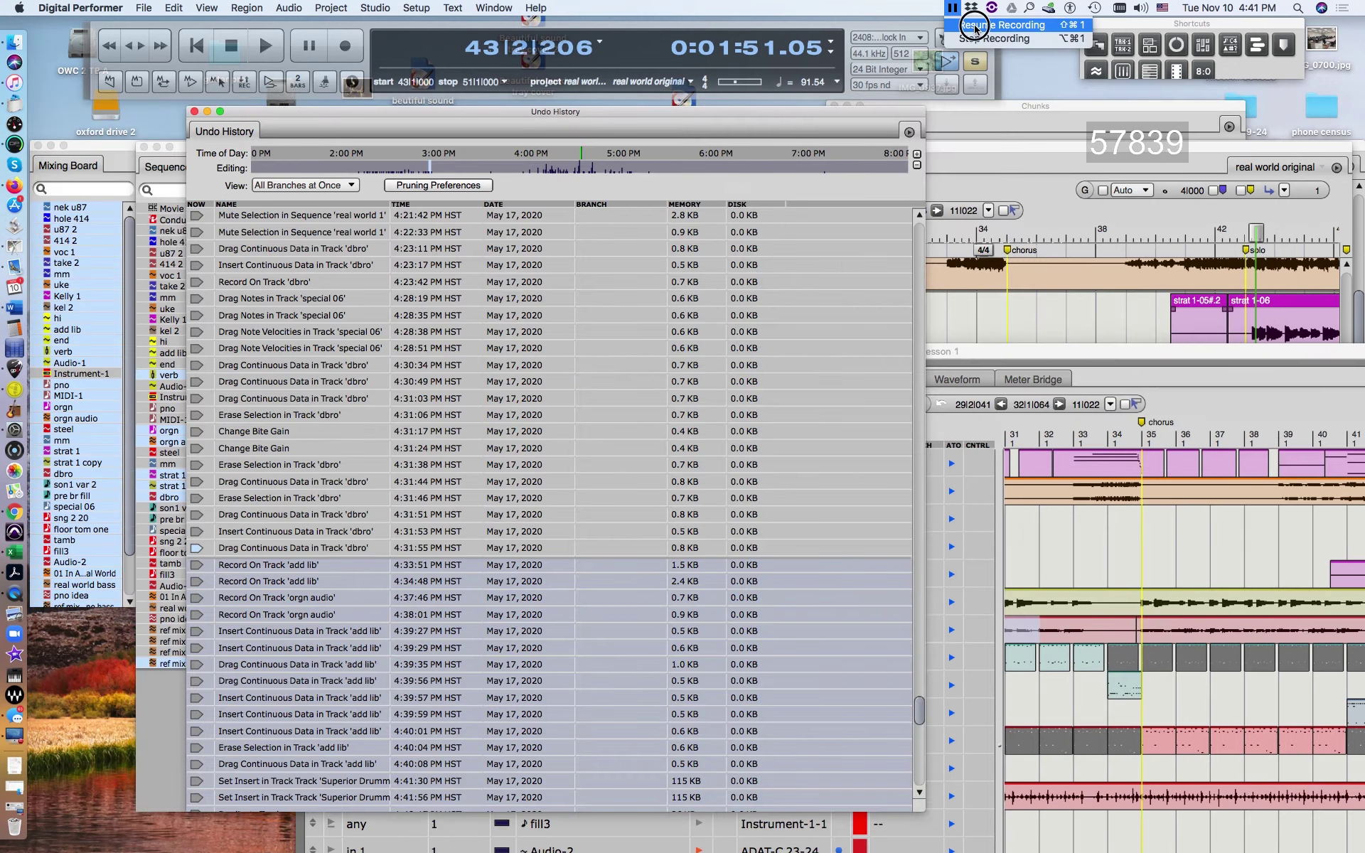
left_click(975, 26)
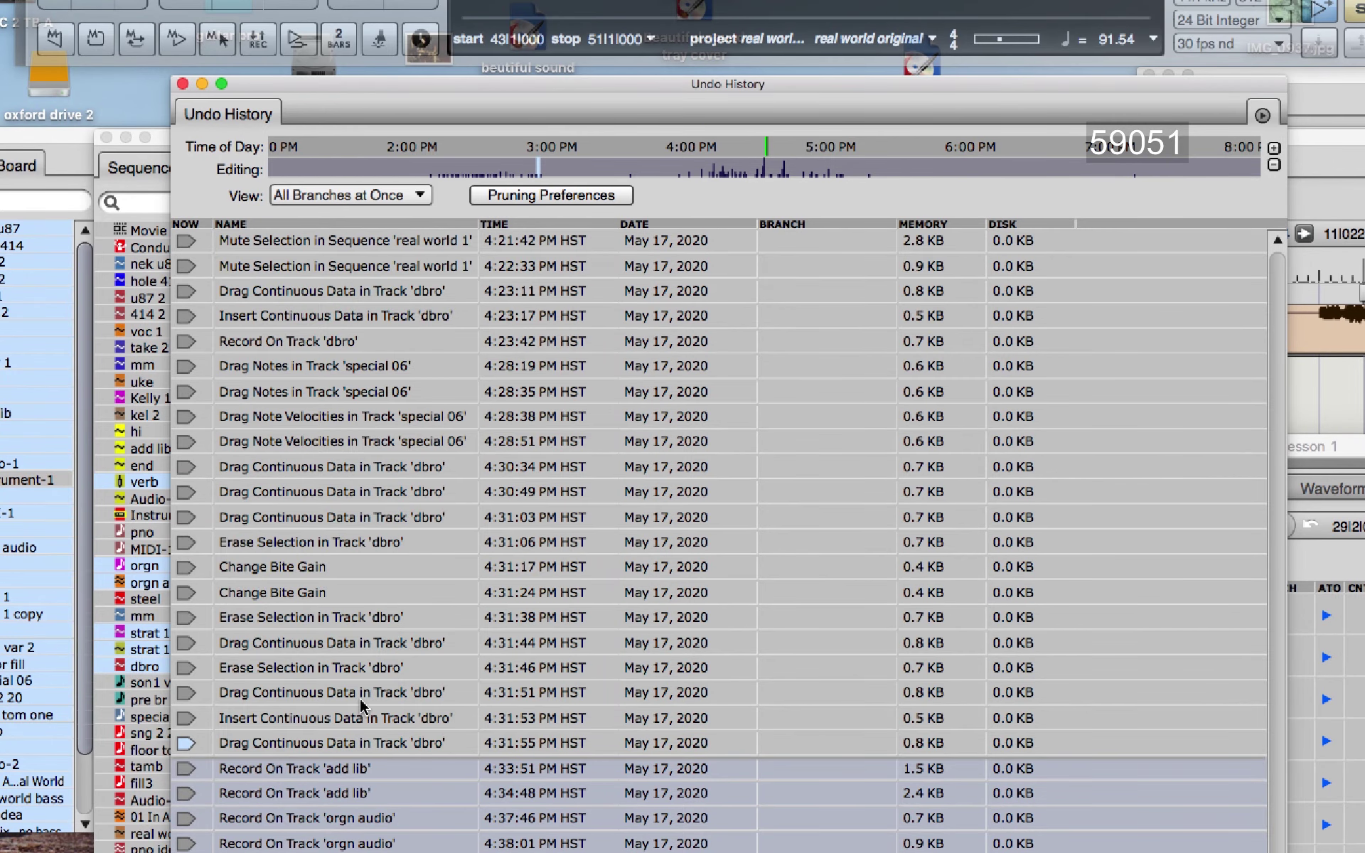
Review the Undo History entries from the May 17, 2020 dbro edits through to the Nov 10, 2020 edits
scroll(360, 704, "down", 3)
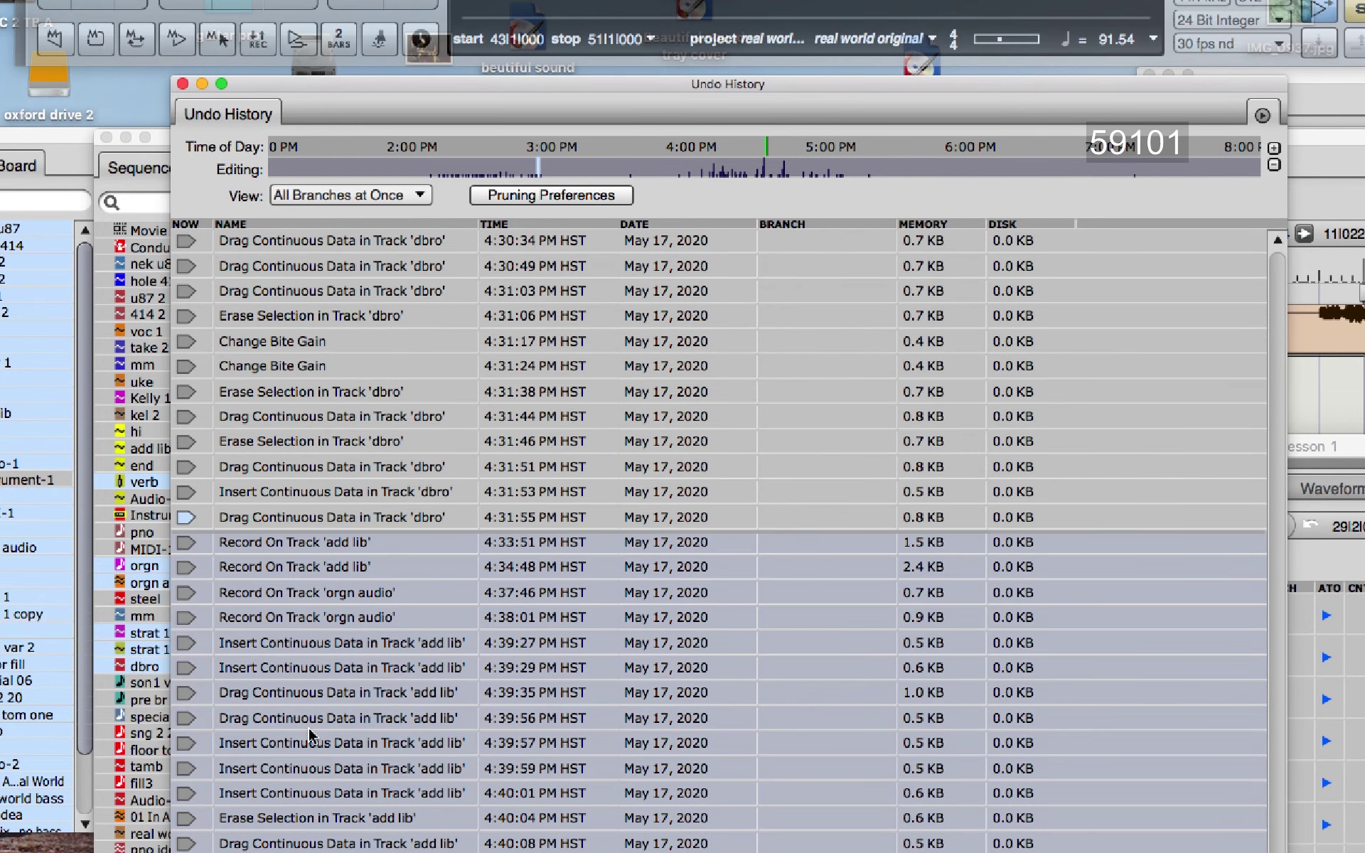
scroll(309, 735, "down", 1)
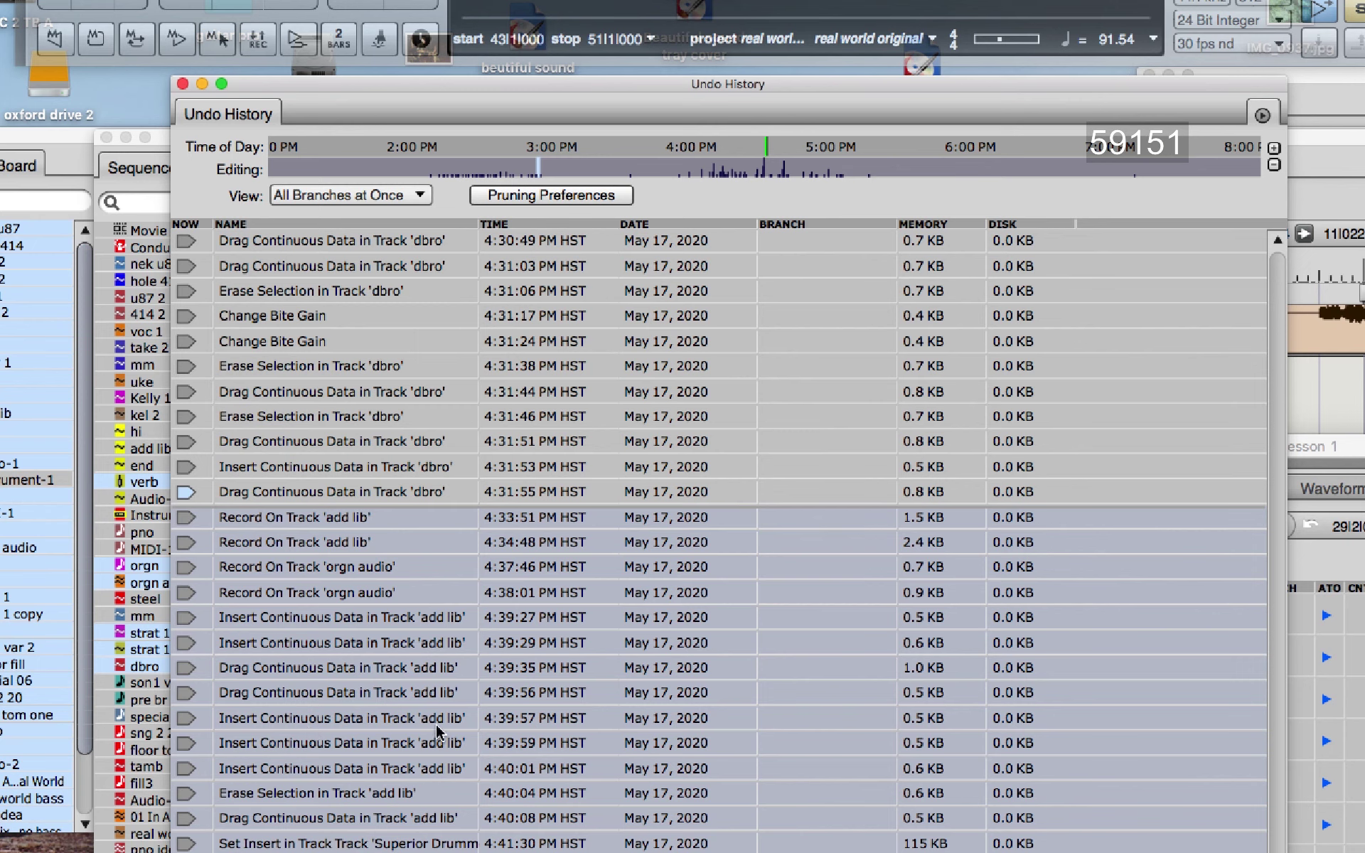
scroll(450, 741, "down", 1)
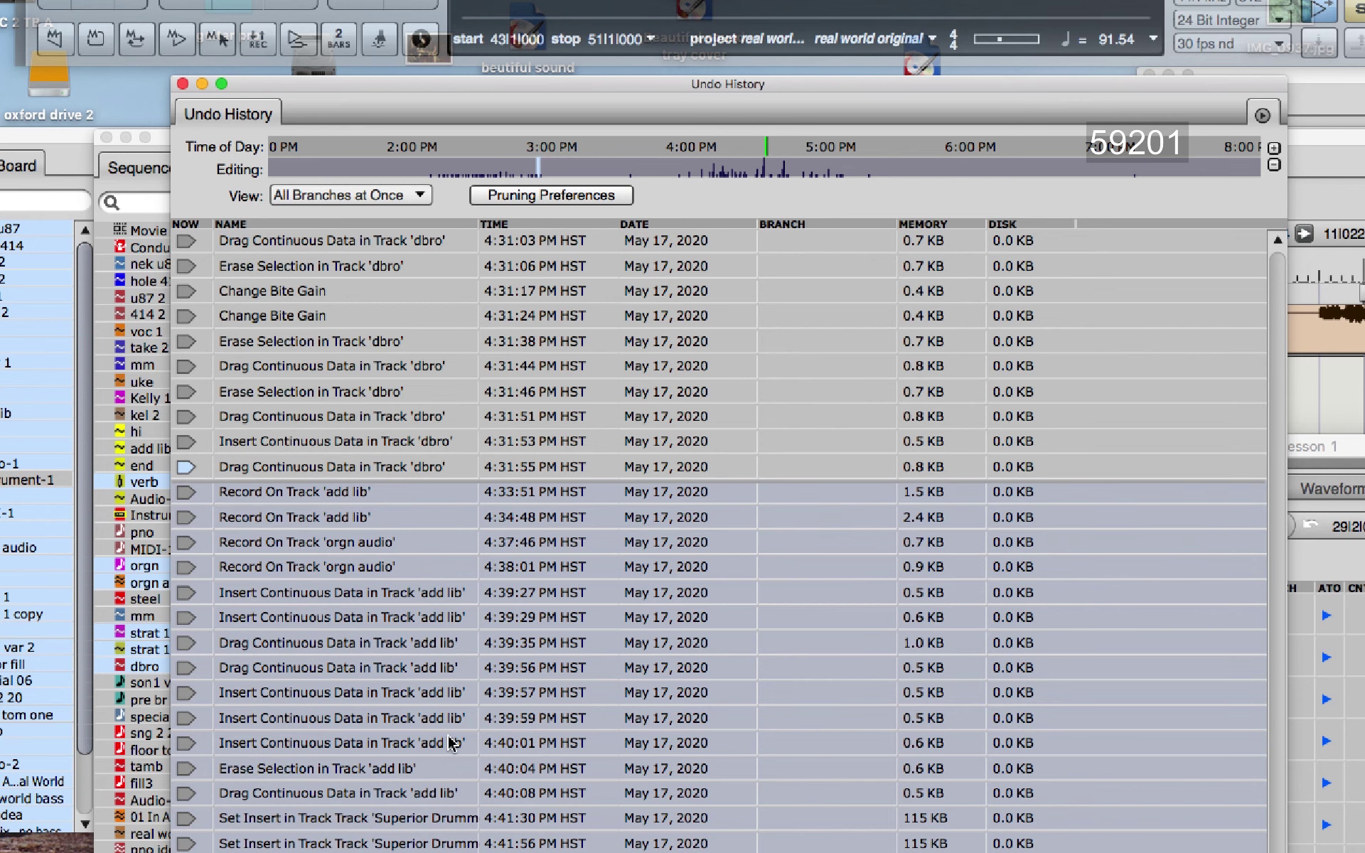
scroll(450, 741, "down", 4)
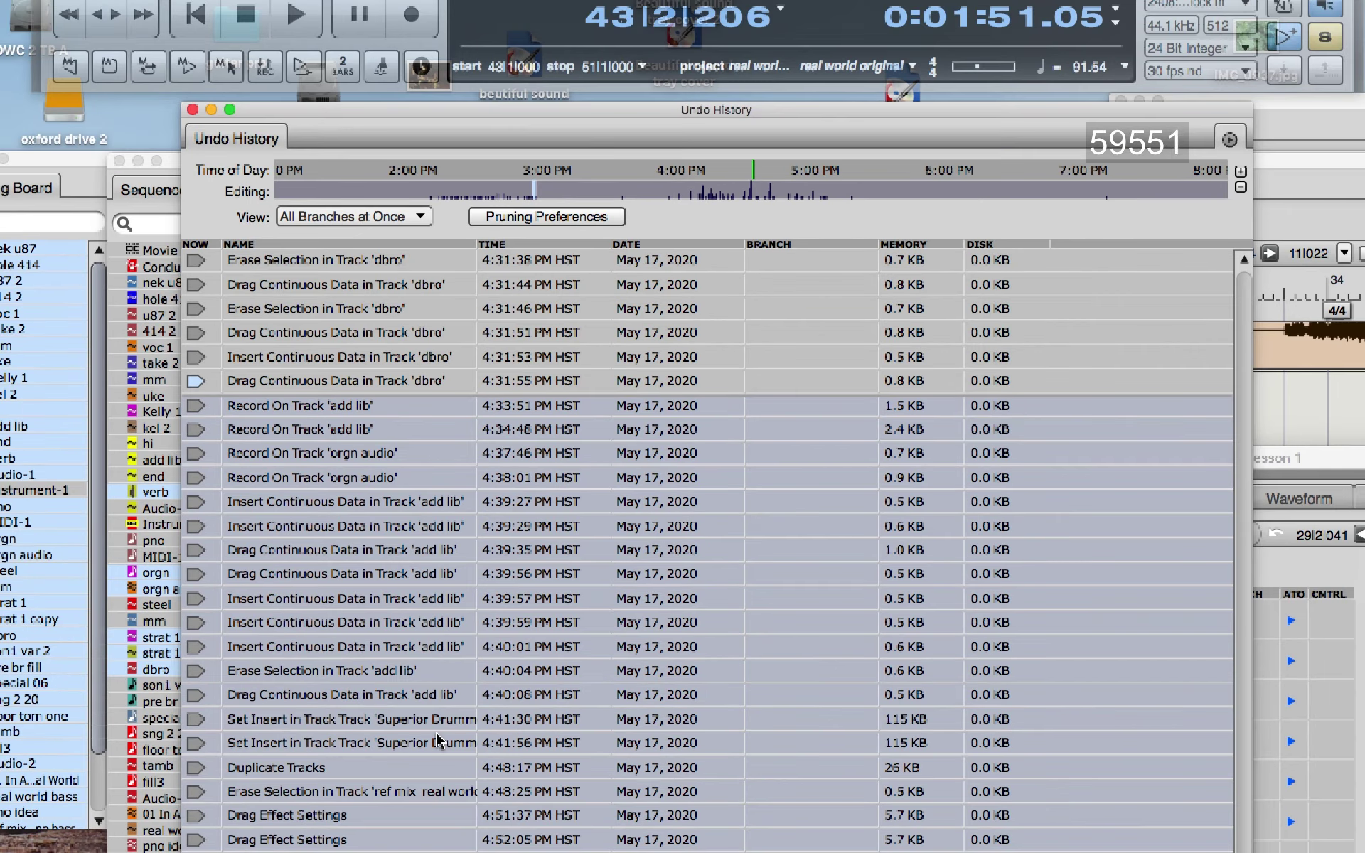
scroll(436, 741, "down", 5)
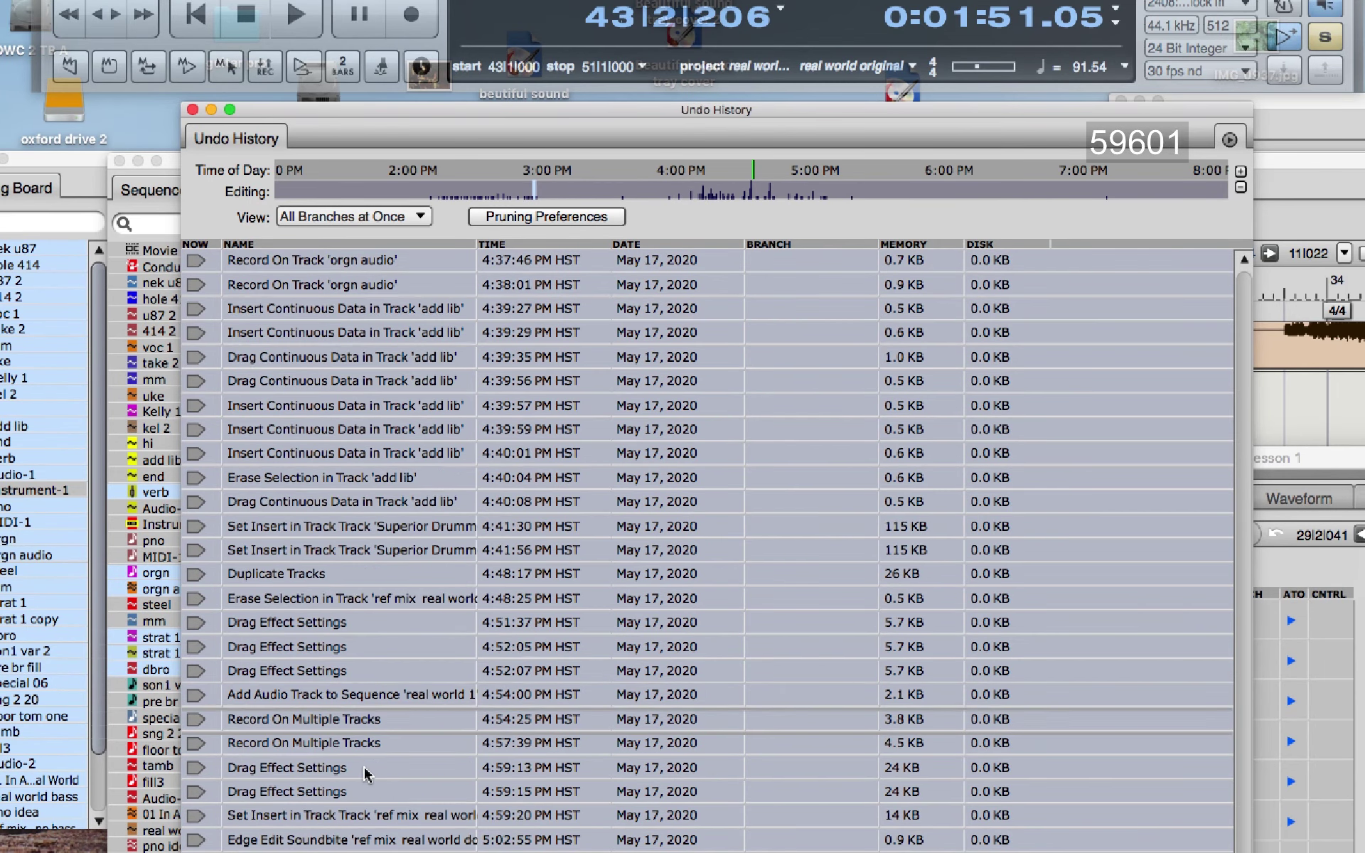
scroll(365, 772, "down", 2)
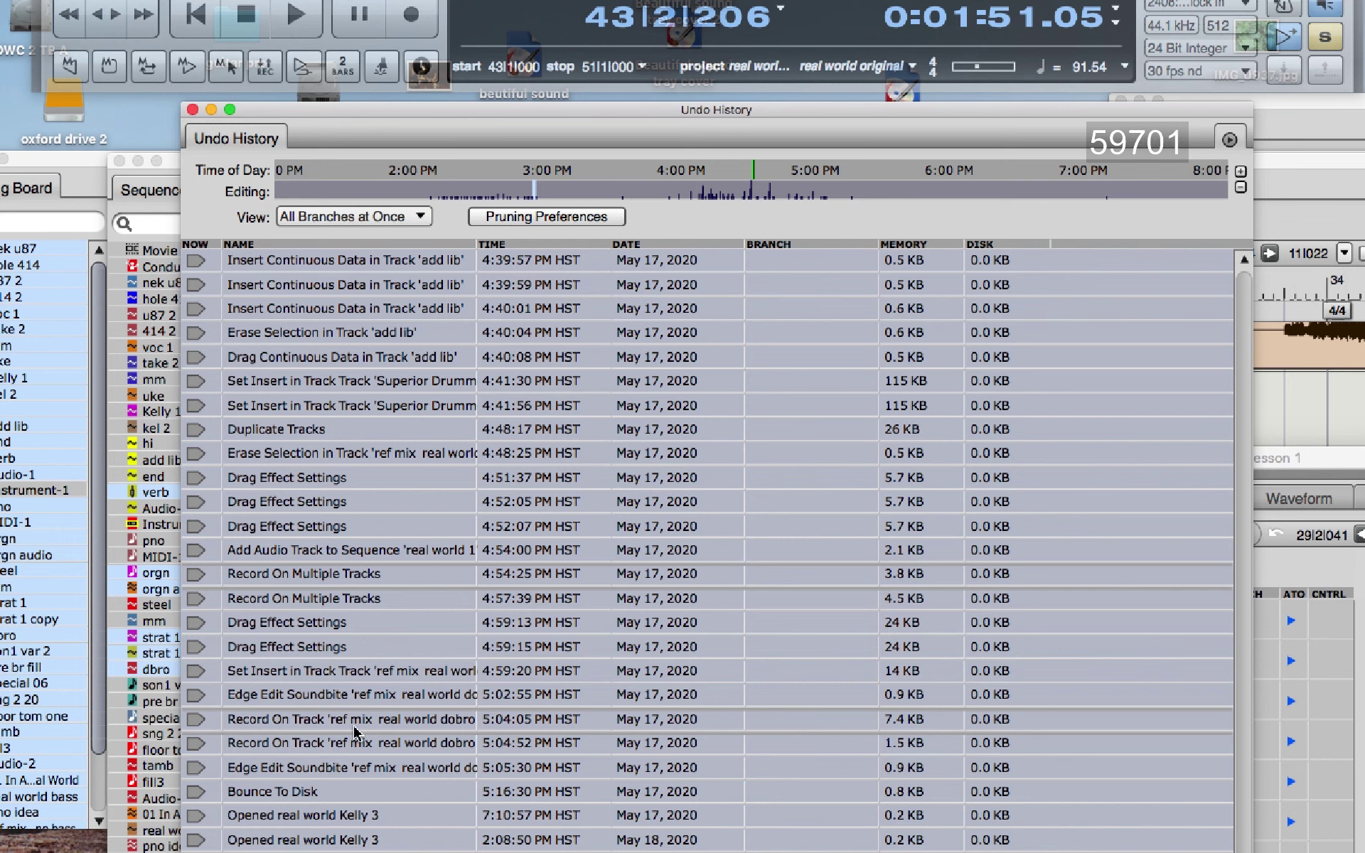
scroll(356, 732, "down", 1)
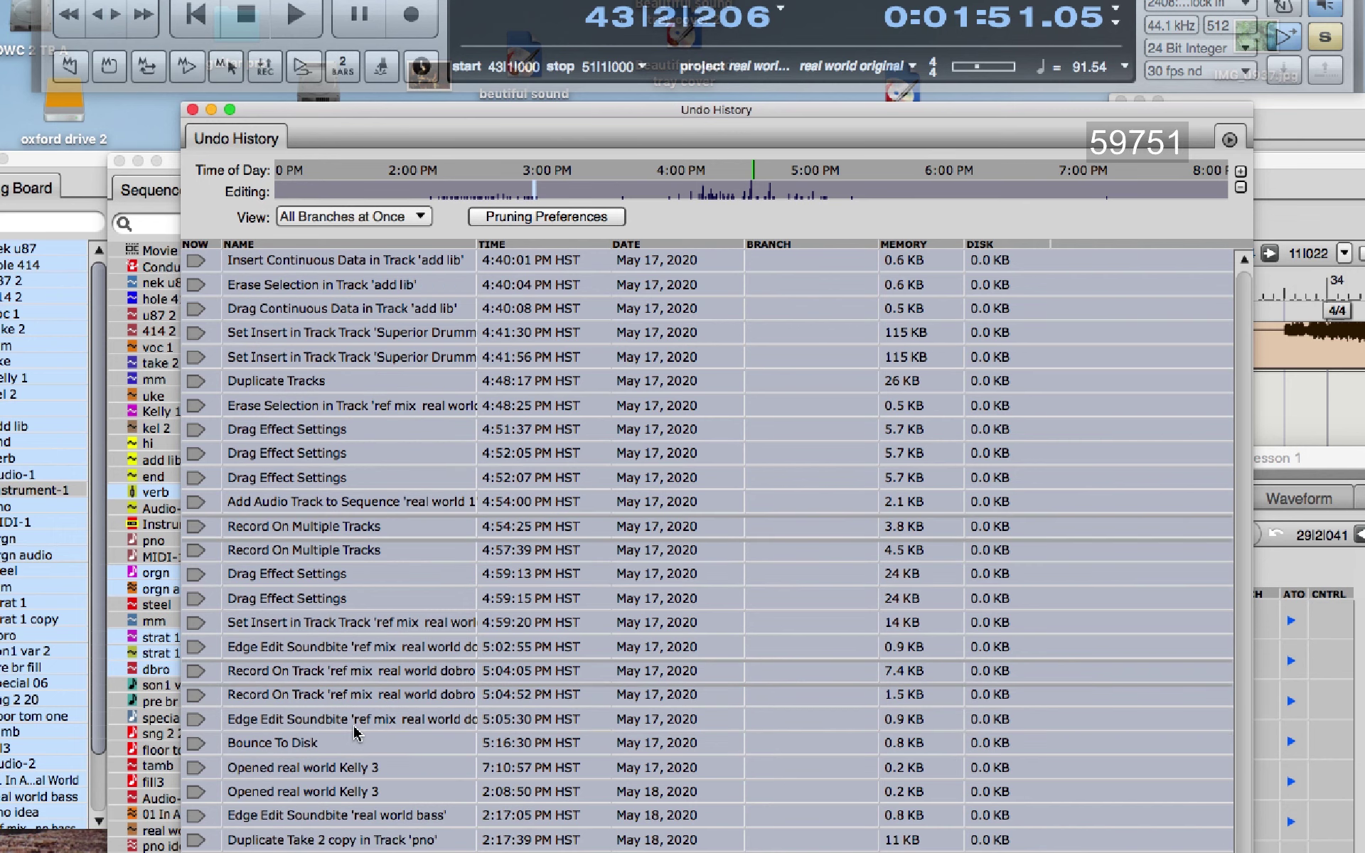
scroll(355, 732, "down", 2)
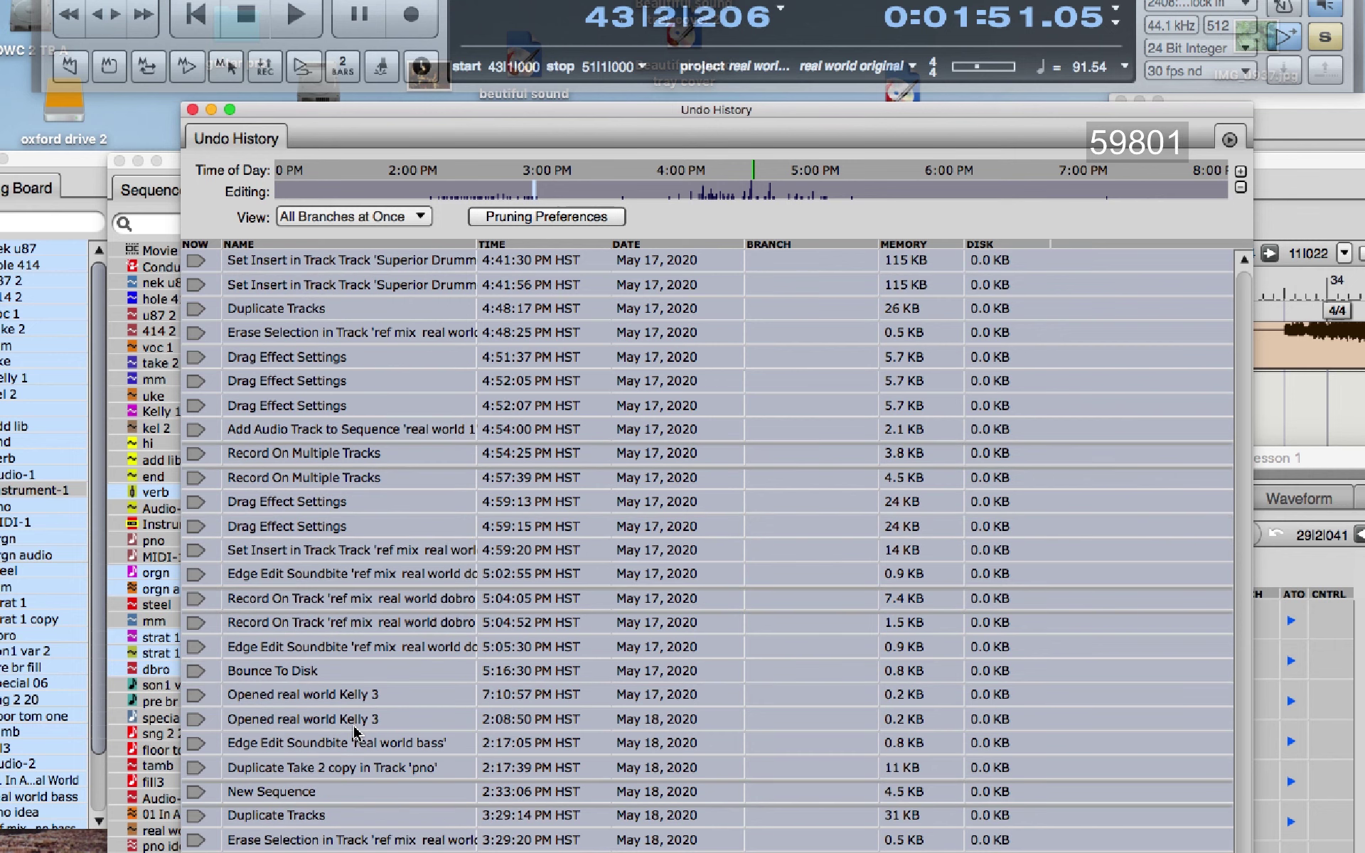
scroll(355, 733, "down", 3)
scroll(355, 732, "down", 6)
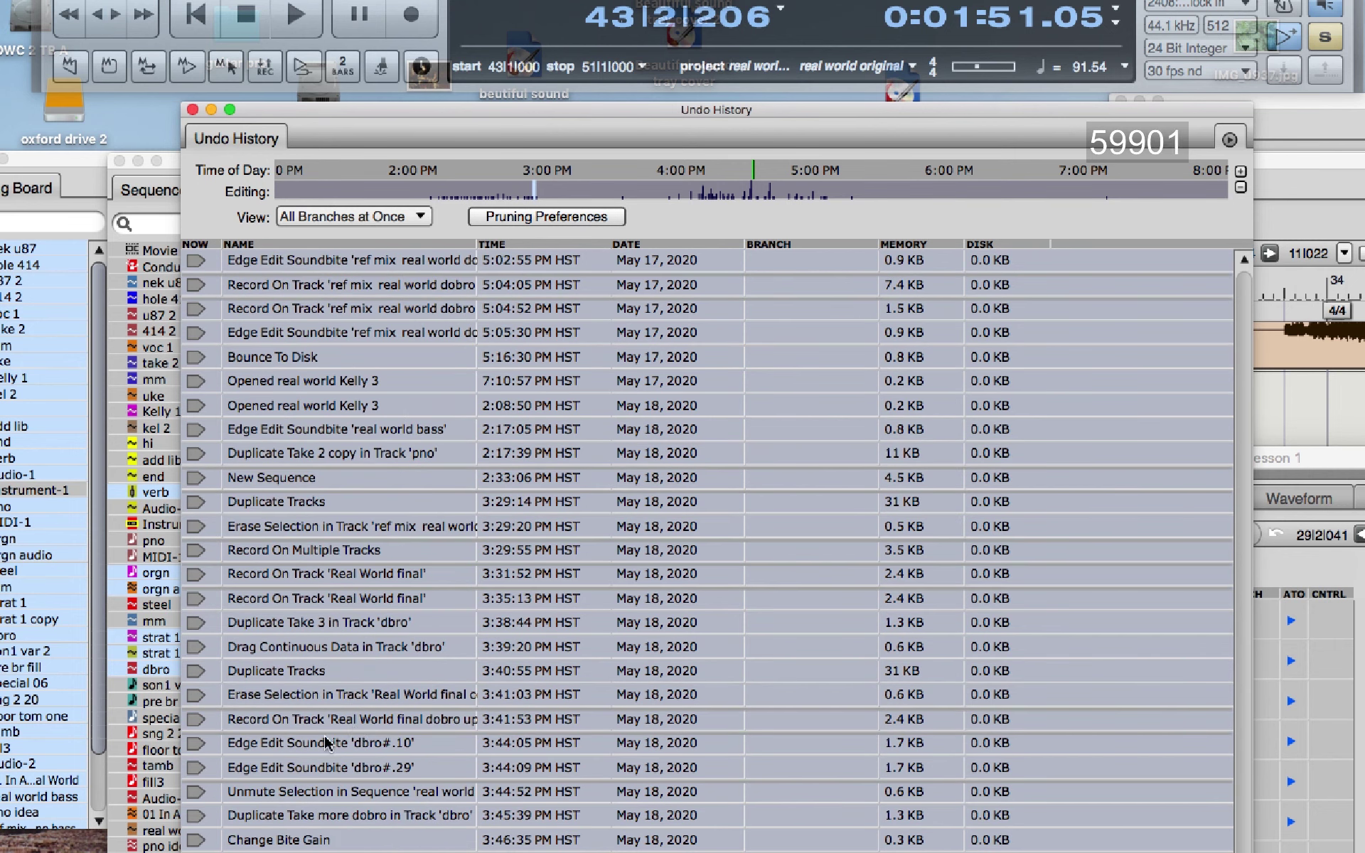
scroll(329, 746, "down", 1)
scroll(328, 747, "down", 3)
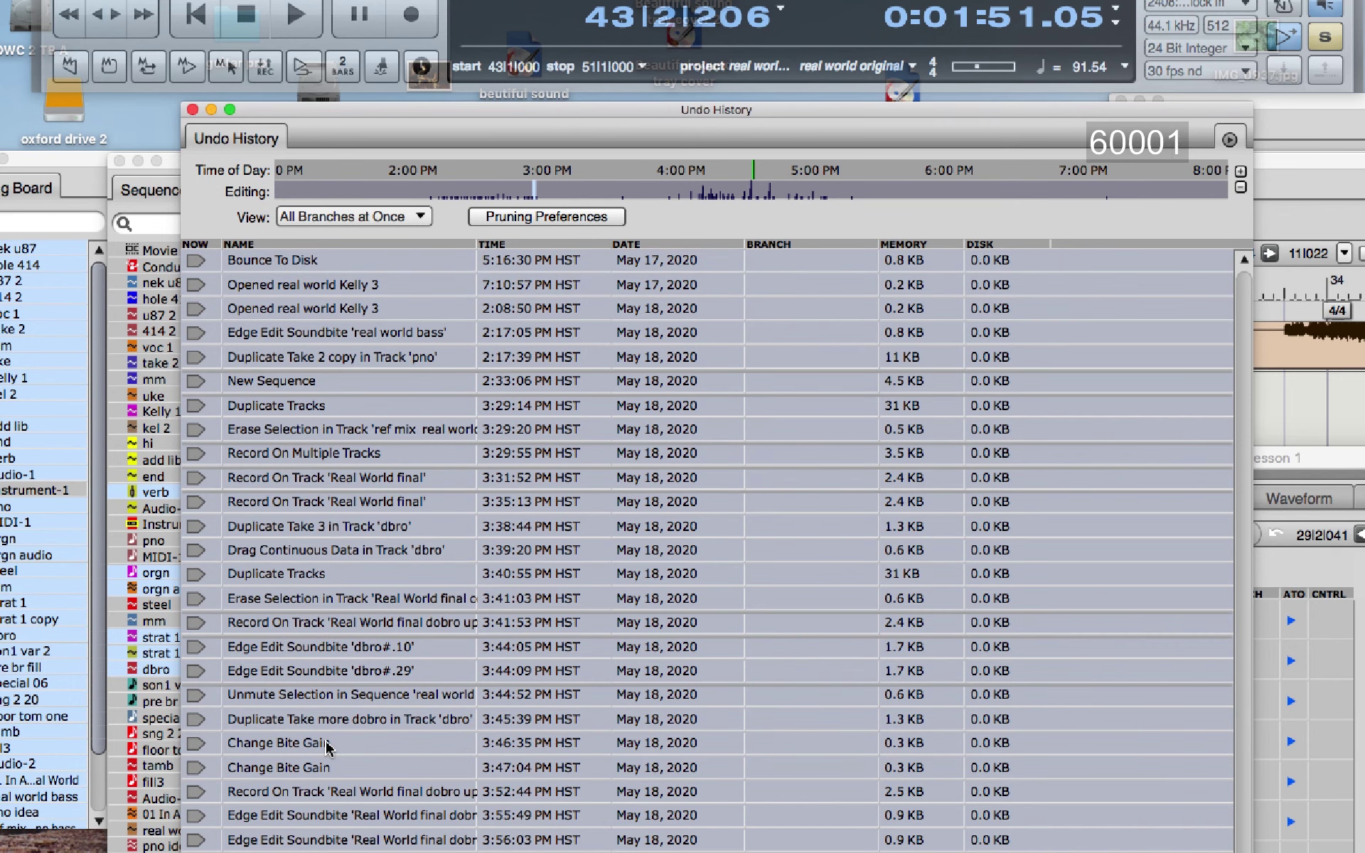
scroll(339, 709, "down", 1)
scroll(339, 710, "down", 8)
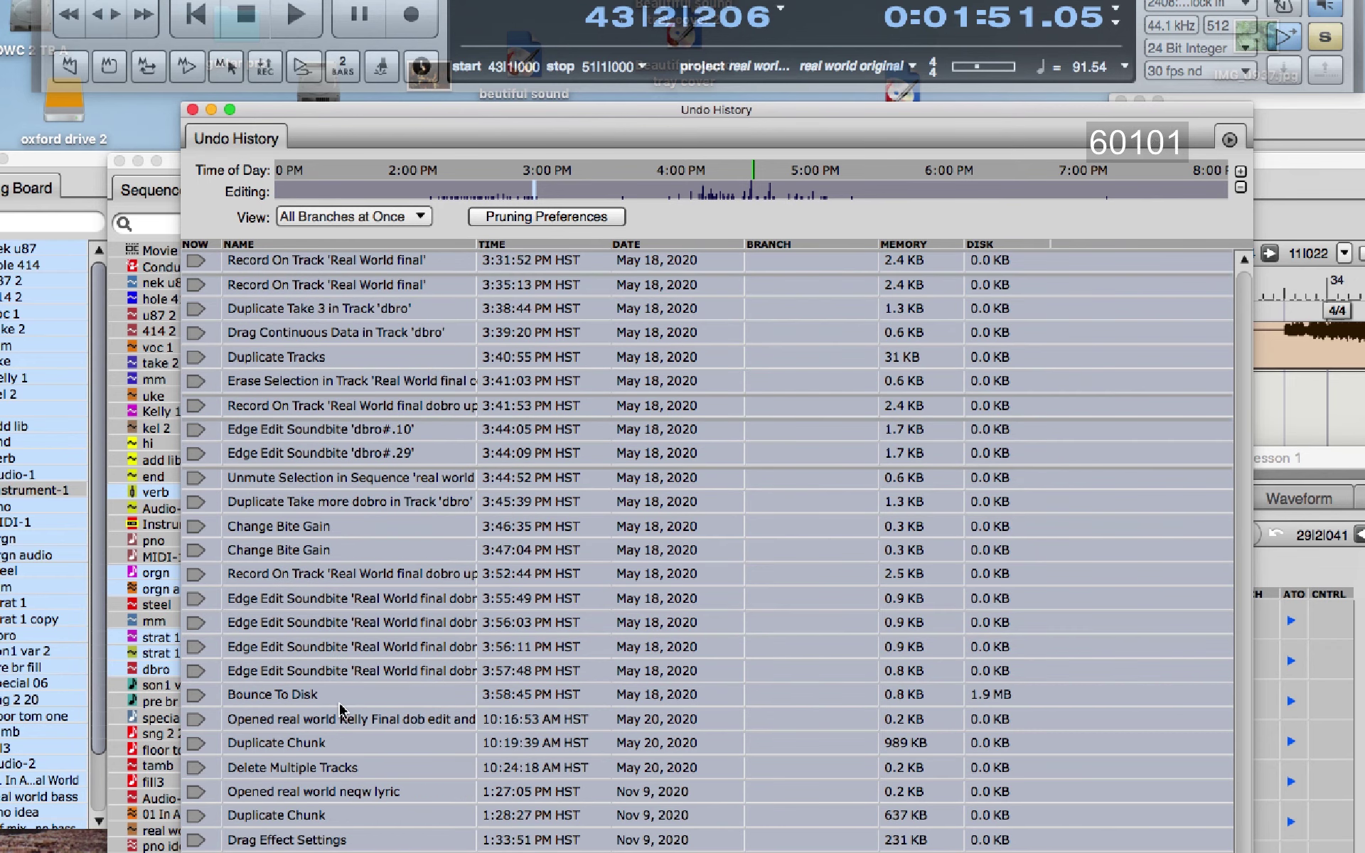
scroll(340, 707, "down", 9)
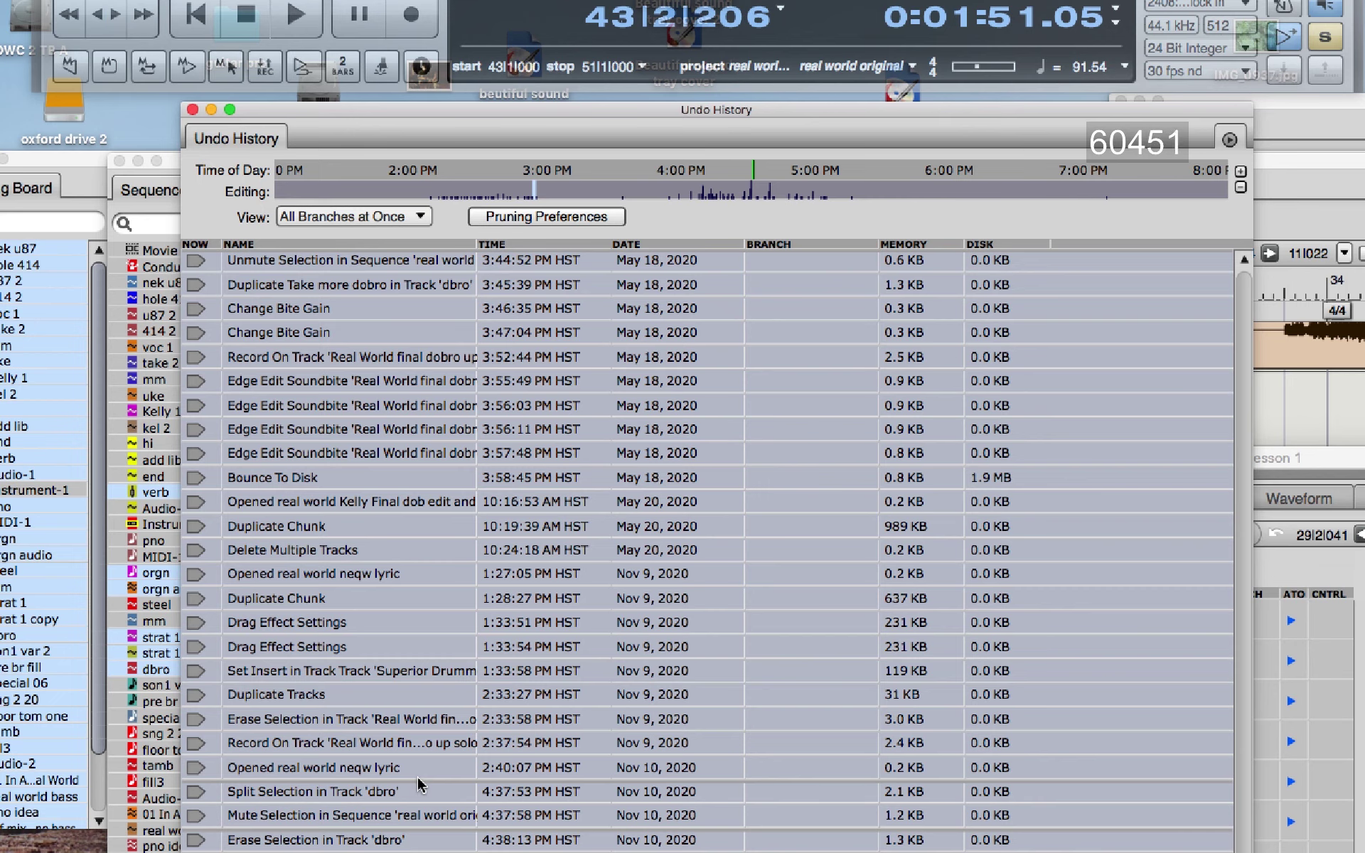
left_click_drag(410, 112, 379, 62)
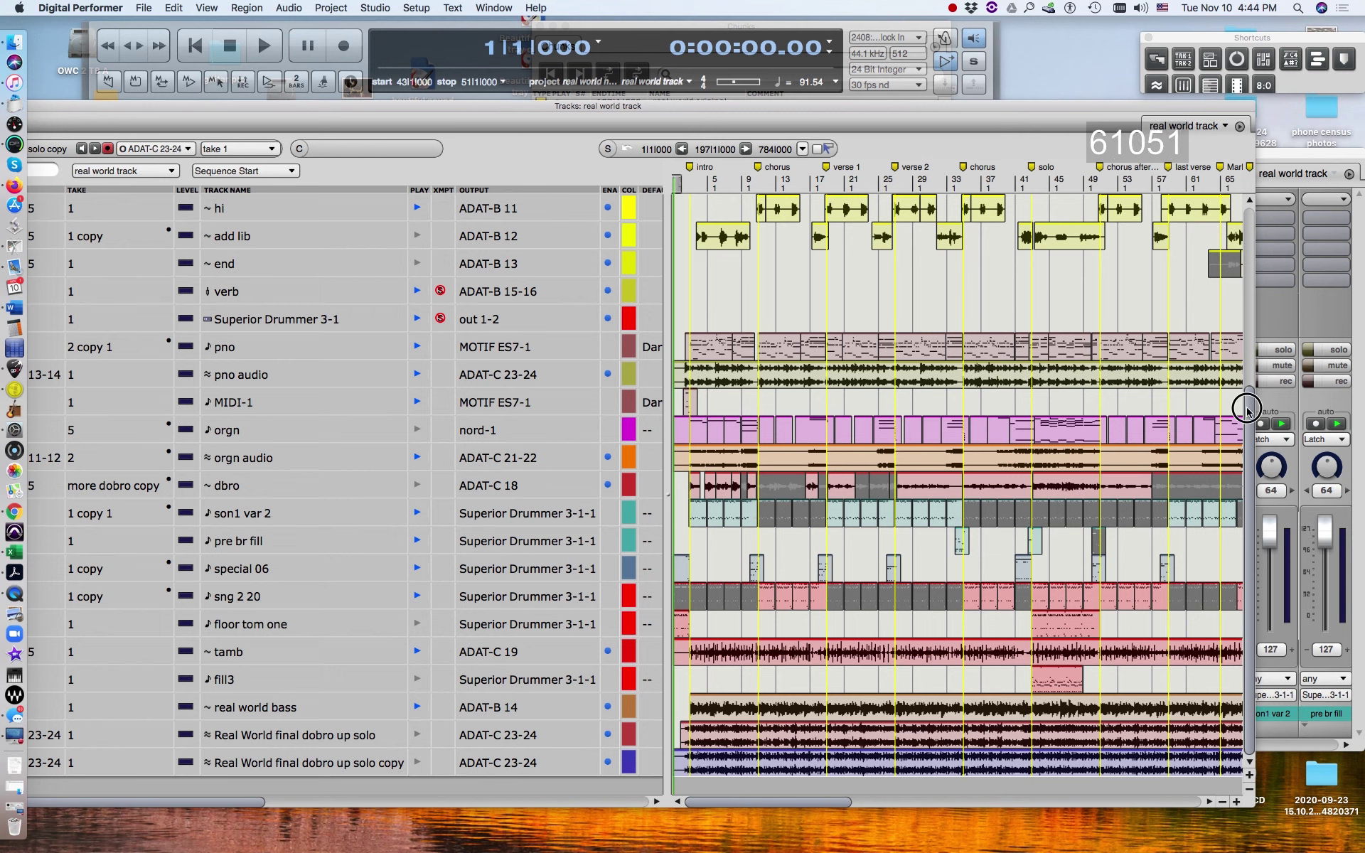
Open the hi track's soundbite from the first chorus of the real world track sequence in the Sequence Editor
scroll(1237, 214, "up", 7)
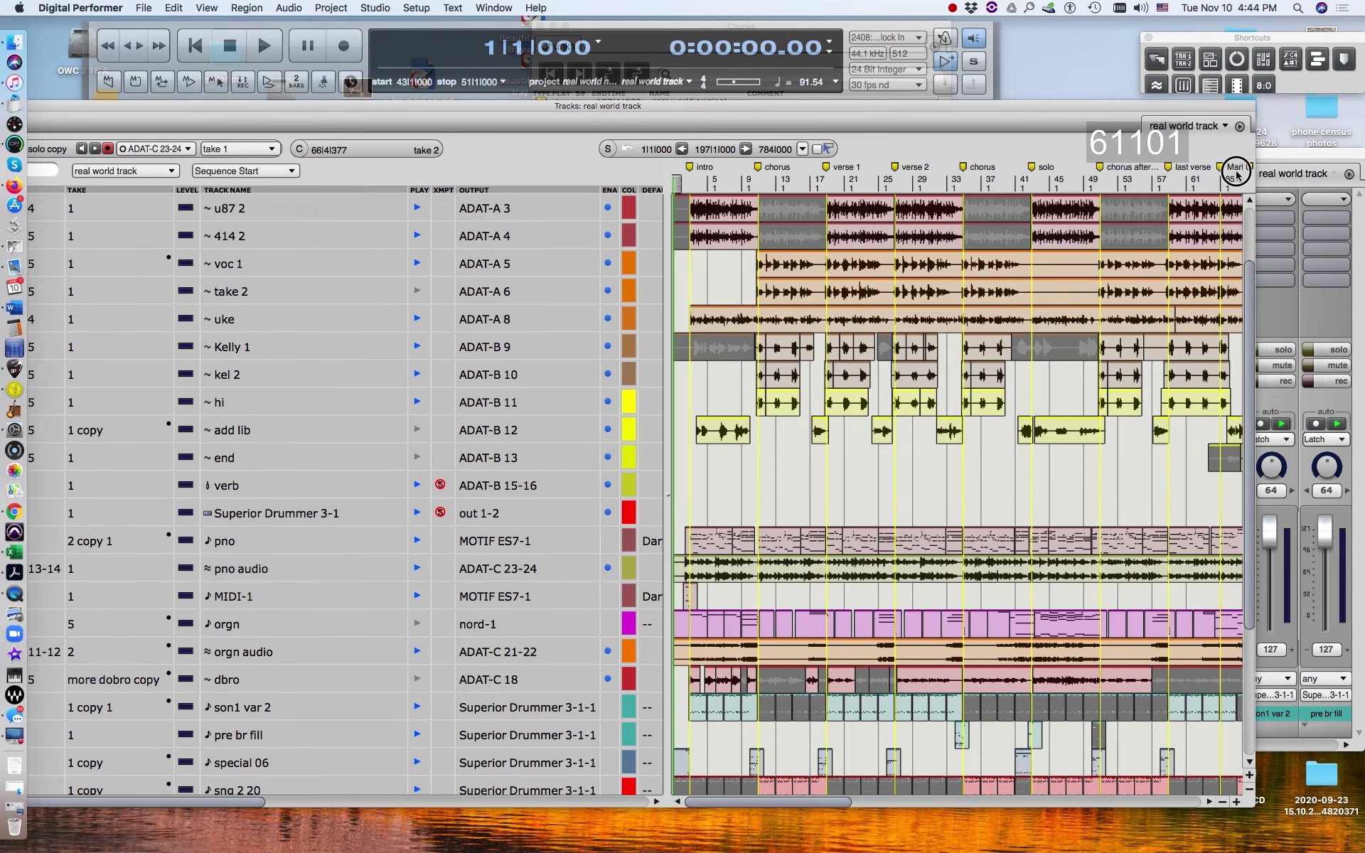
scroll(1243, 203, "up", 3)
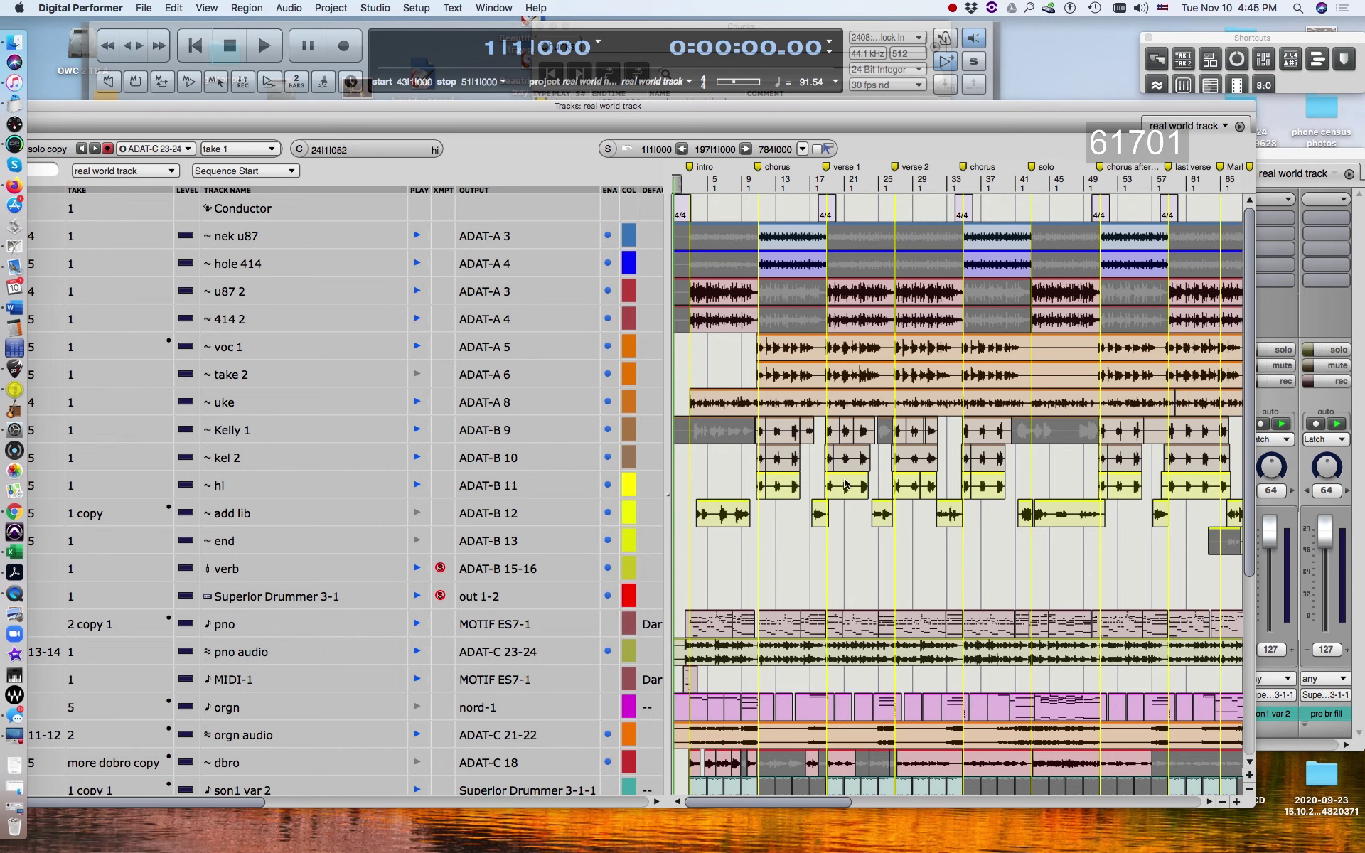
left_click(786, 489)
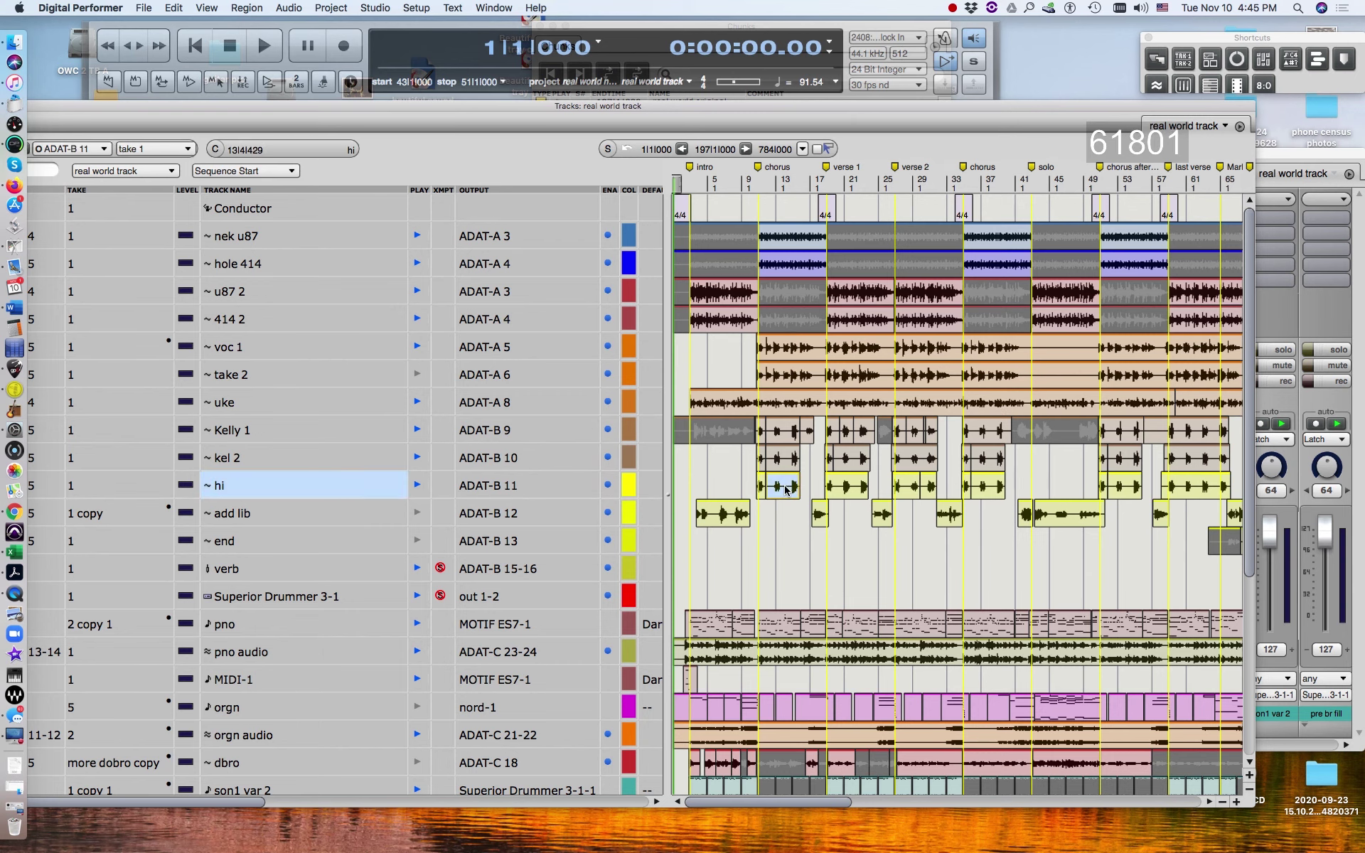
double_click(786, 490)
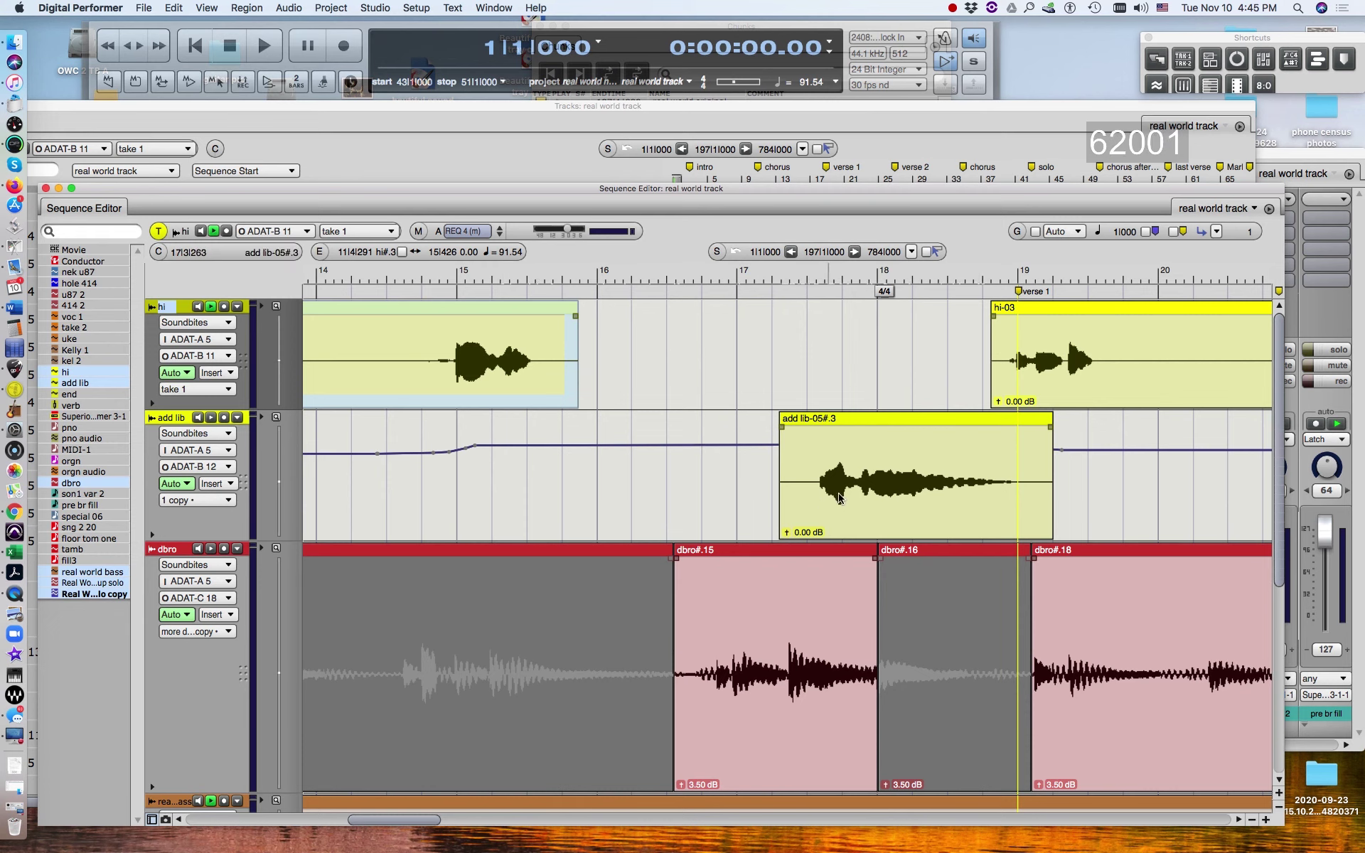
left_click_drag(782, 532, 752, 533)
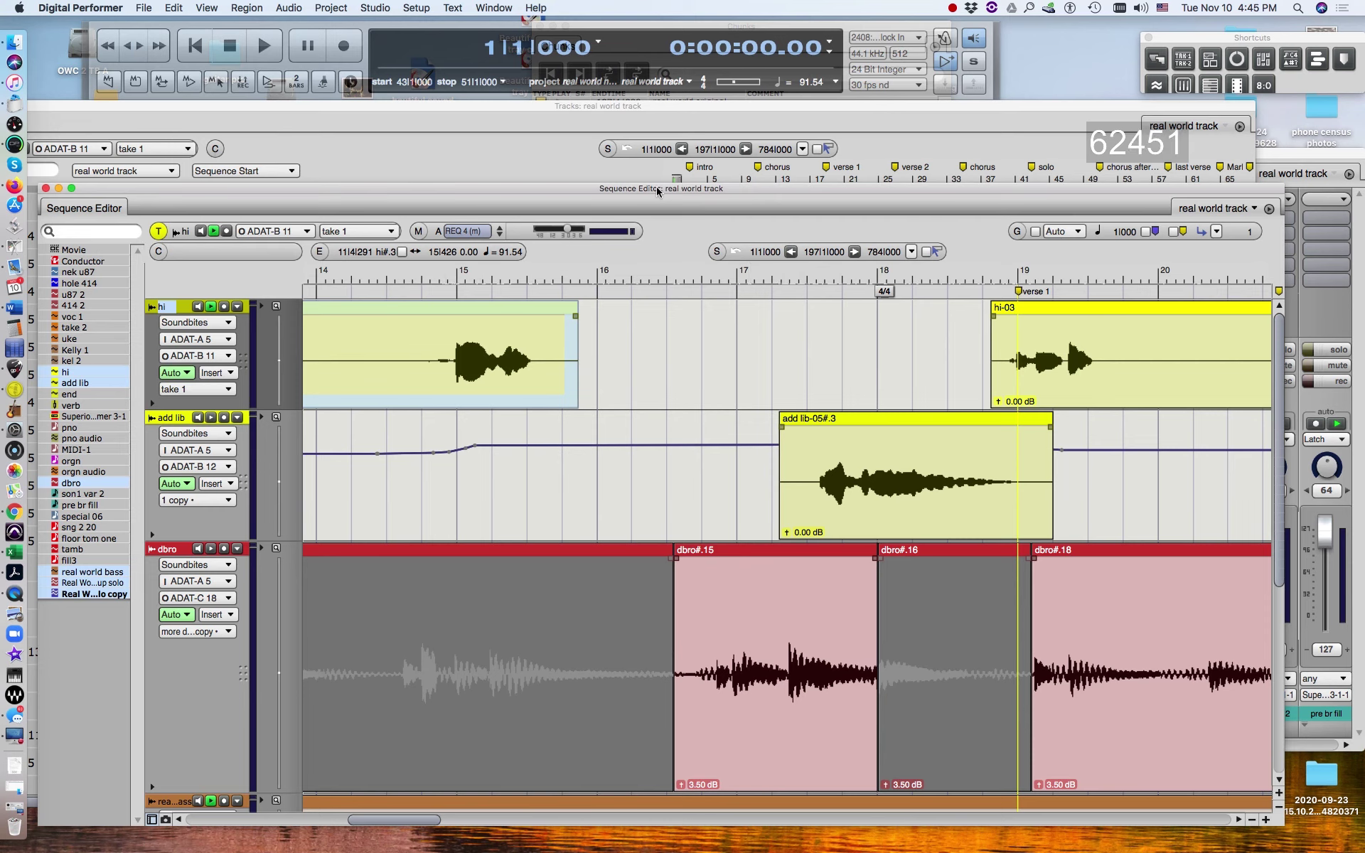
Bring the Tracks overview to the front and examine the full-length arrangement, down to the Real World final dobro up solo copy track
left_click(518, 148)
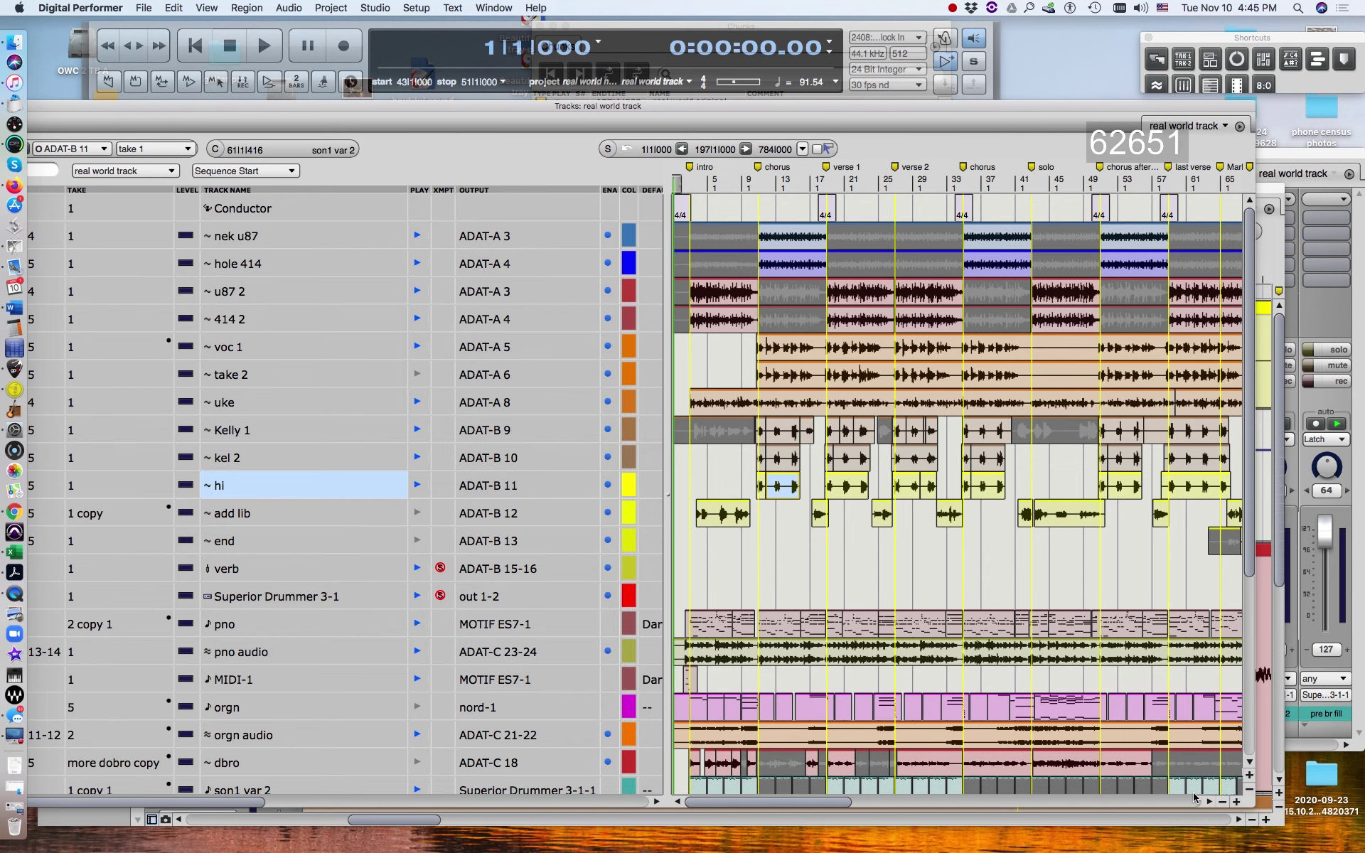
left_click(1220, 802)
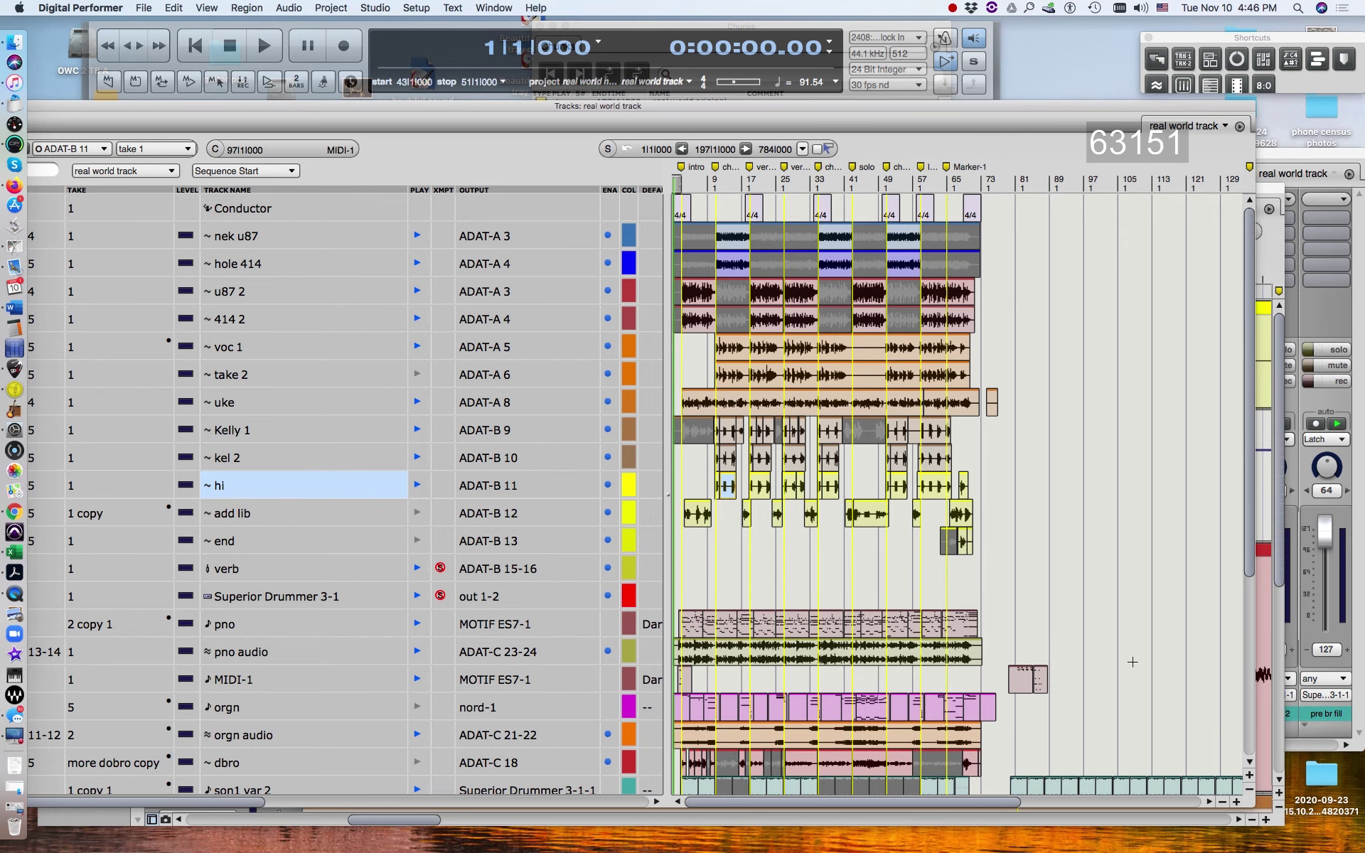
left_click_drag(1249, 497, 1249, 611)
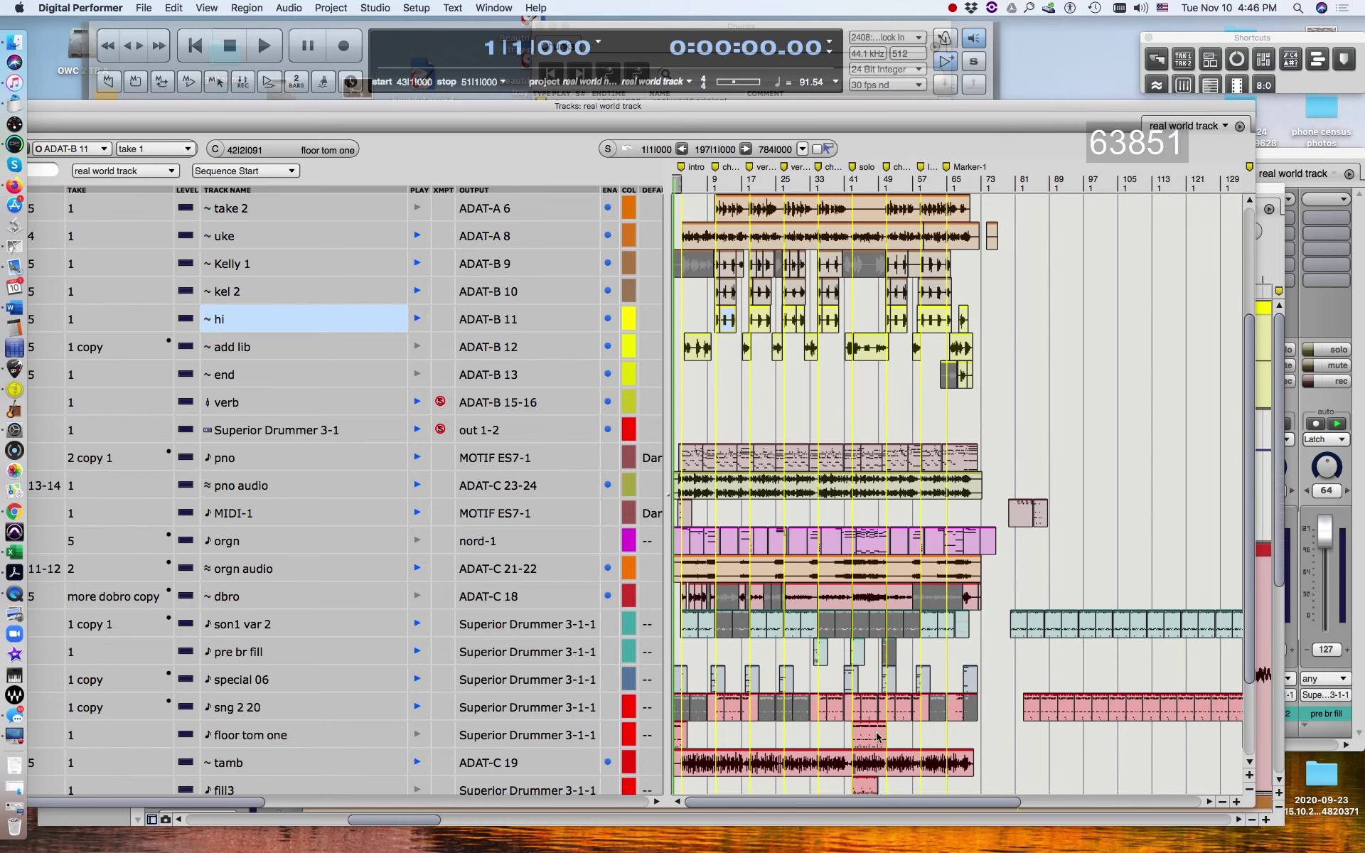
scroll(923, 730, "down", 4)
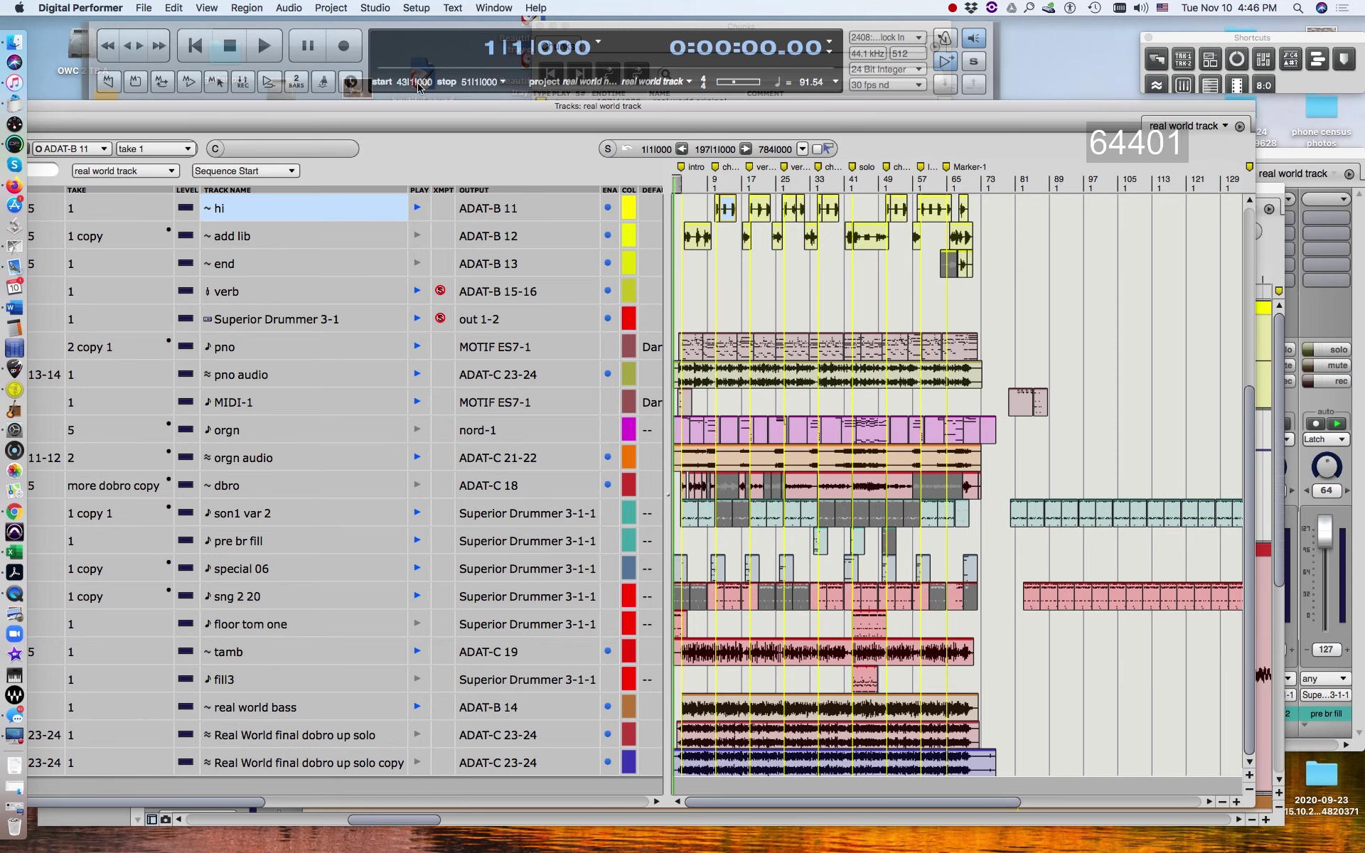
left_click(953, 8)
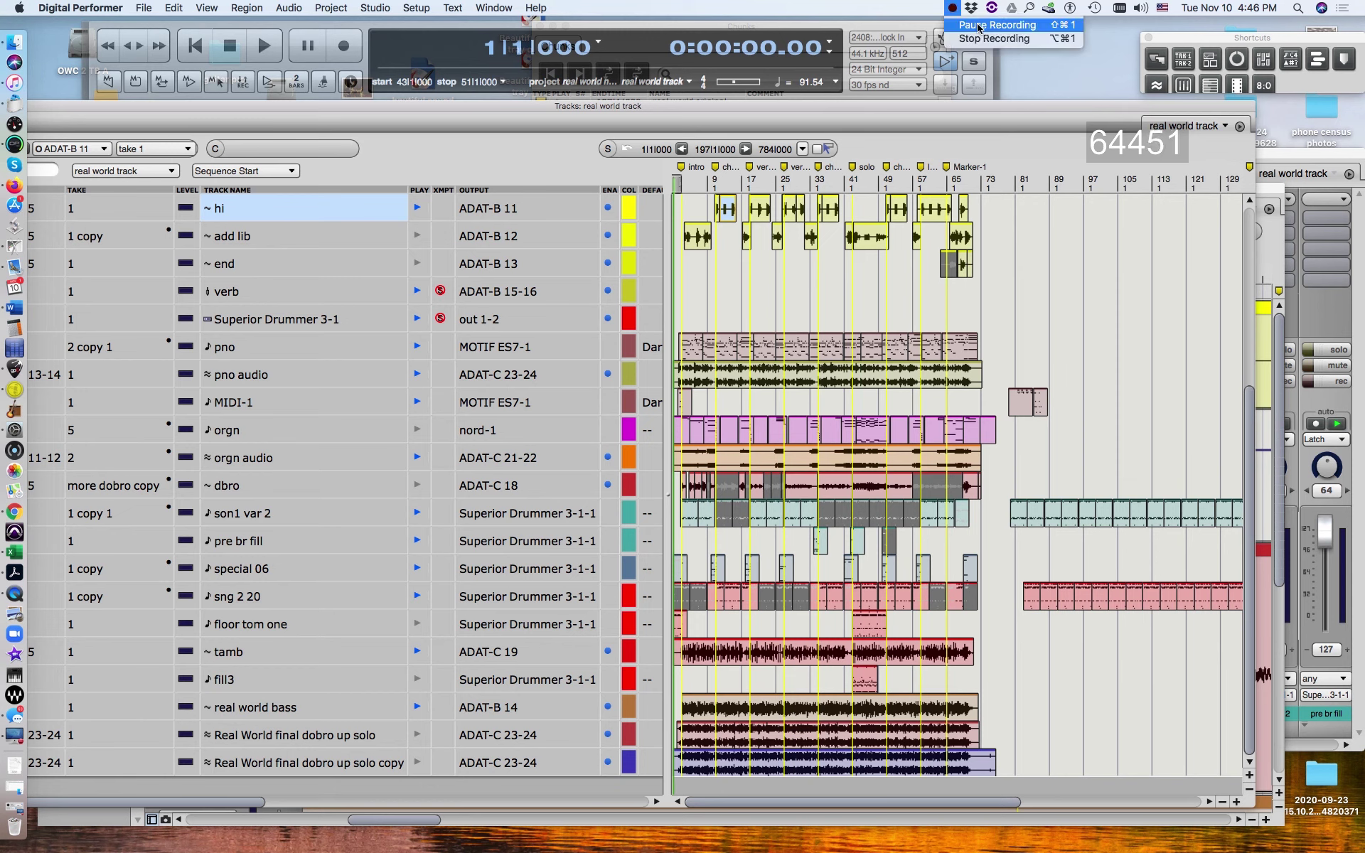